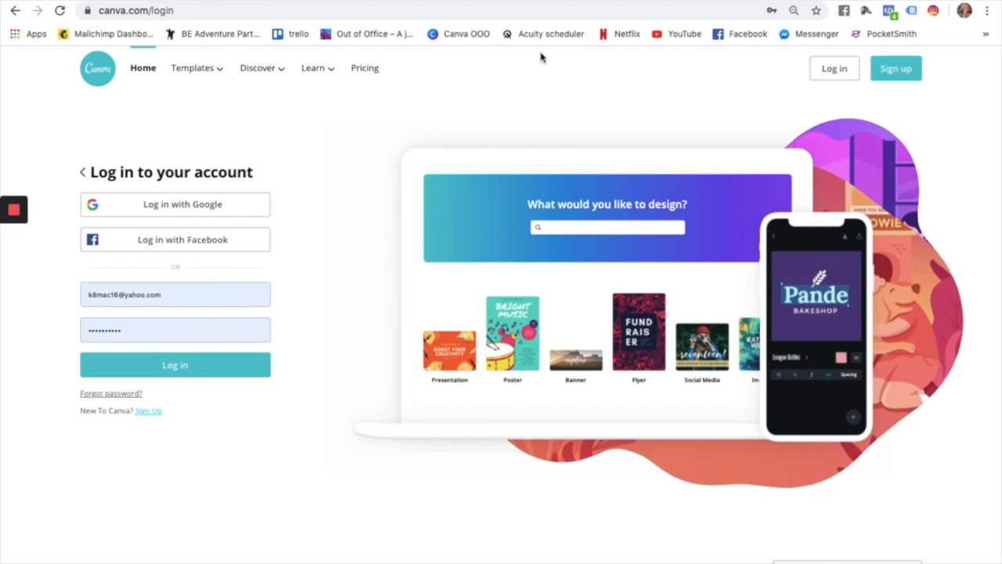
# Log in to the Canva account to reach the home page of design types.
pyautogui.click(216, 372)
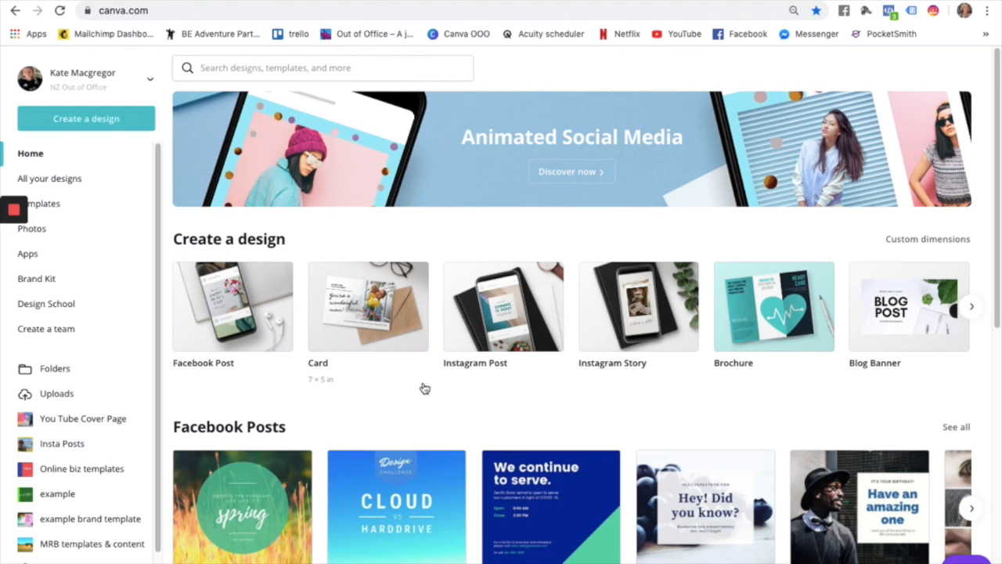
pyautogui.click(309, 69)
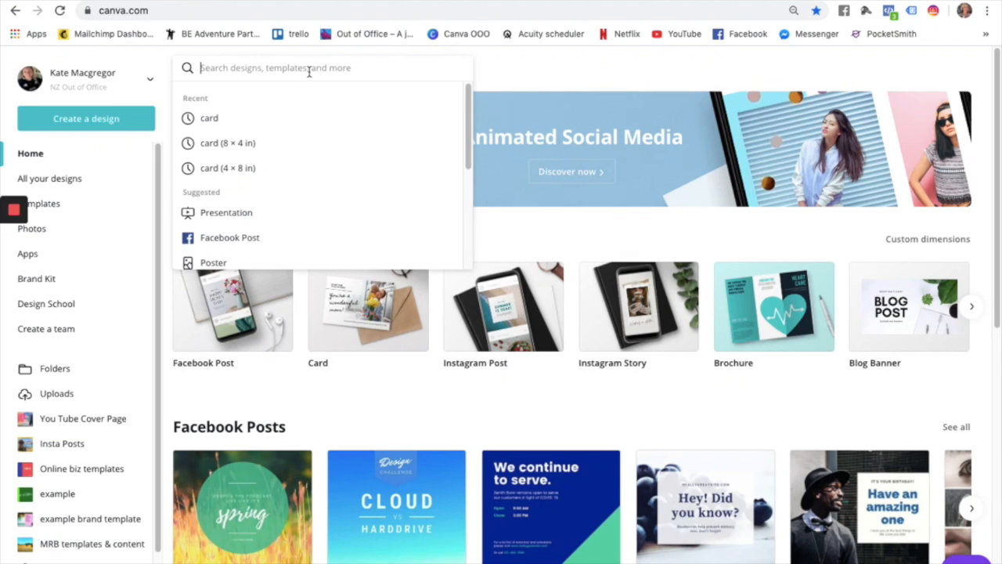
# Search Canva for 'card', replacing the earlier 'ecard' query.
pyautogui.write('e')
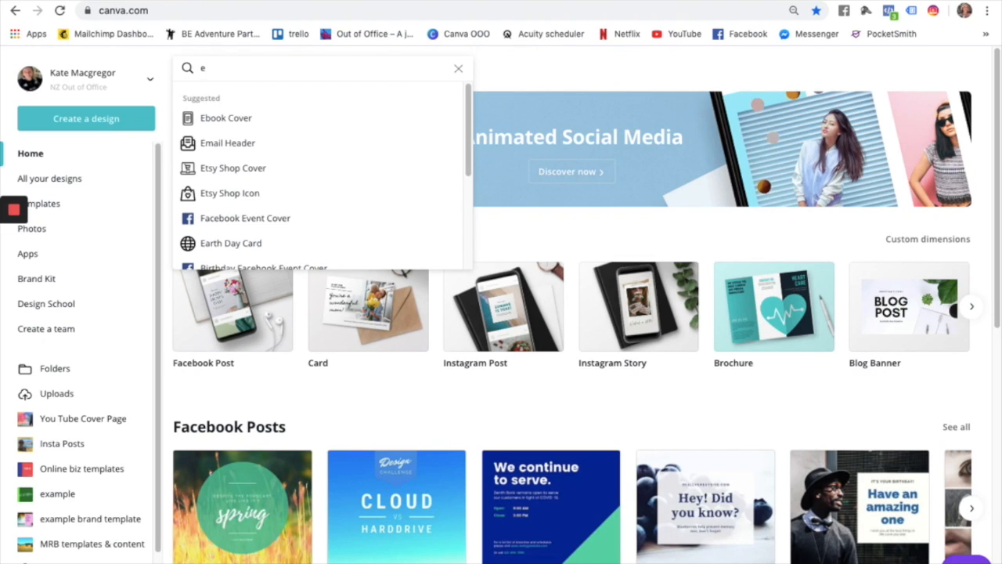
pyautogui.write('card')
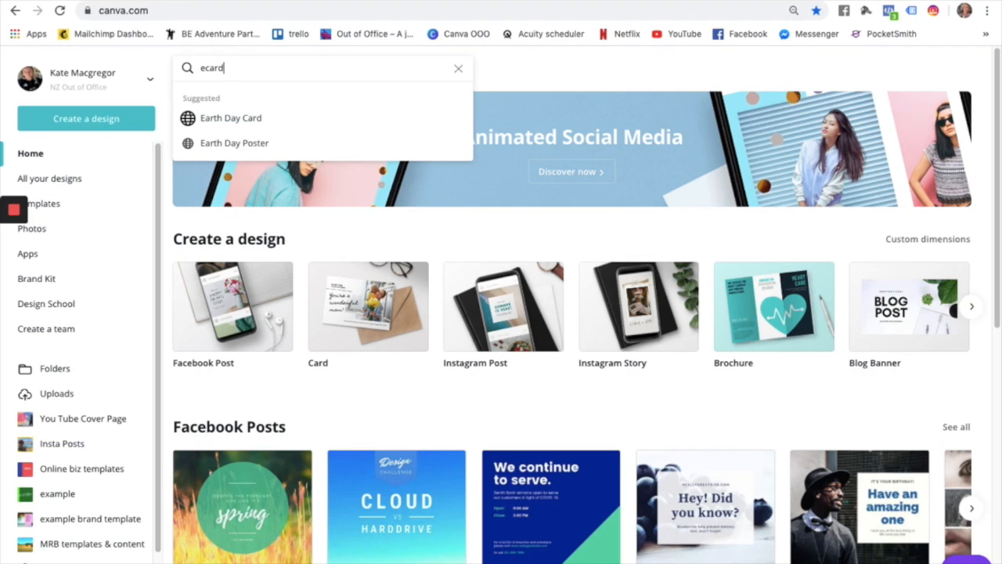
pyautogui.press('BackSpace')
pyautogui.press('BackSpace')
pyautogui.press('BackSpace')
pyautogui.press('BackSpace')
pyautogui.press('BackSpace')
pyautogui.write('card')
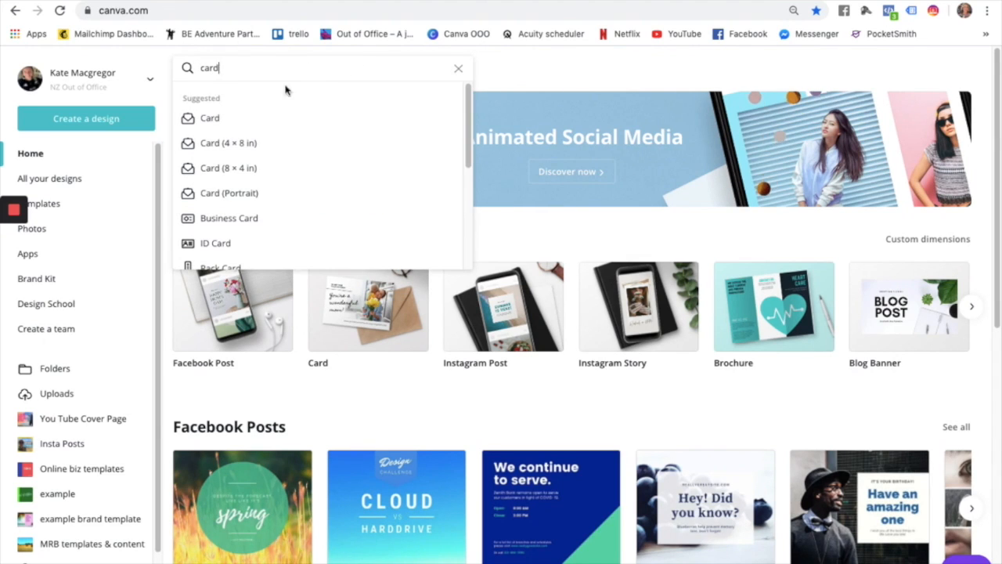
pyautogui.moveTo(469, 148); pyautogui.dragTo(473, 111)
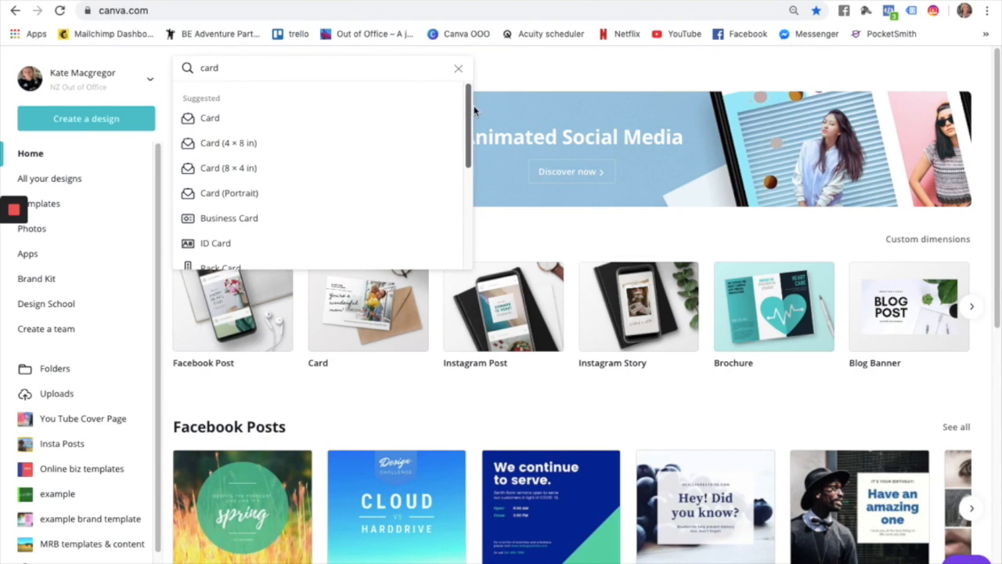
# Preview the 4 × 8 in and 8 × 4 in card sizes, then show plain Card templates.
pyautogui.click(229, 146)
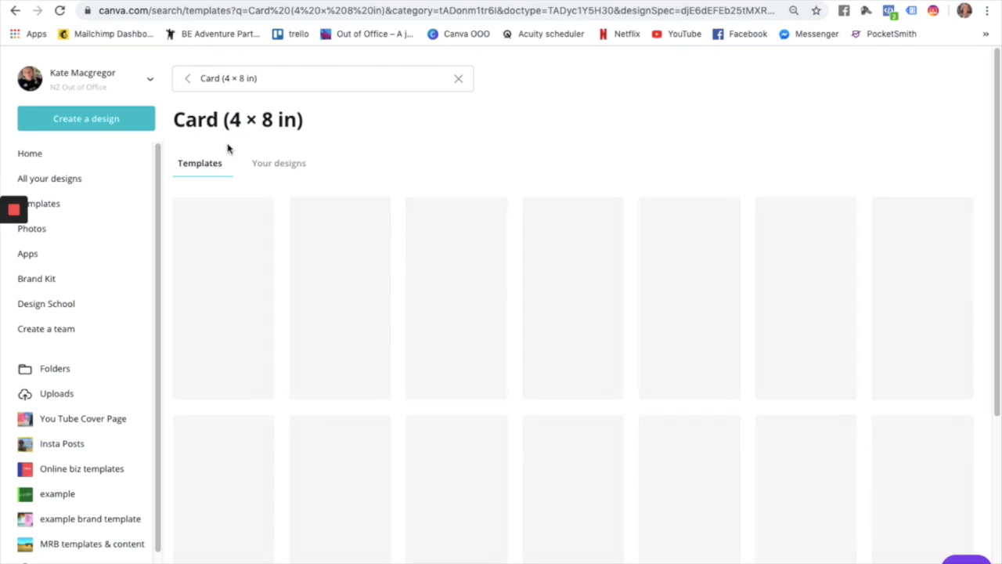
pyautogui.click(270, 79)
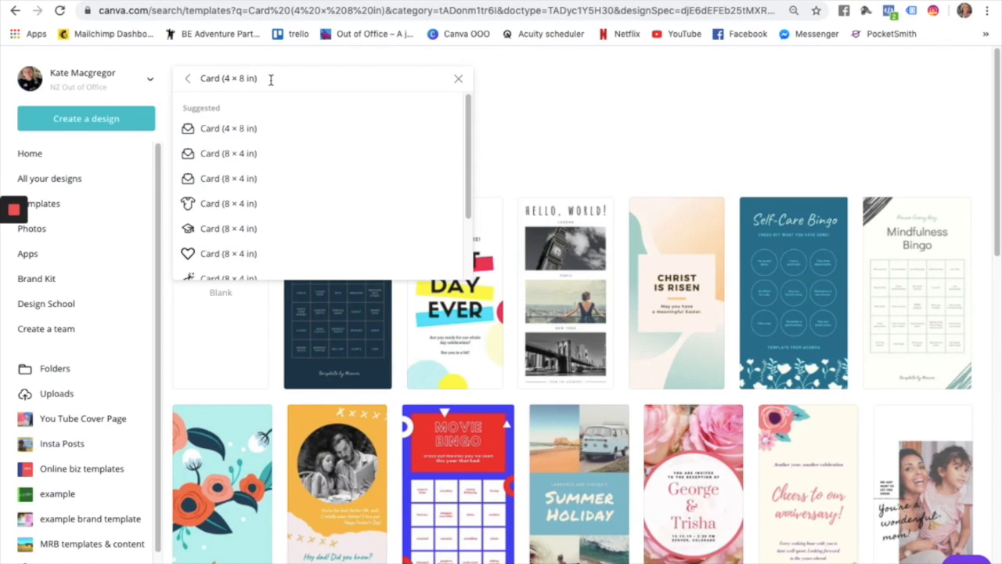
pyautogui.click(253, 154)
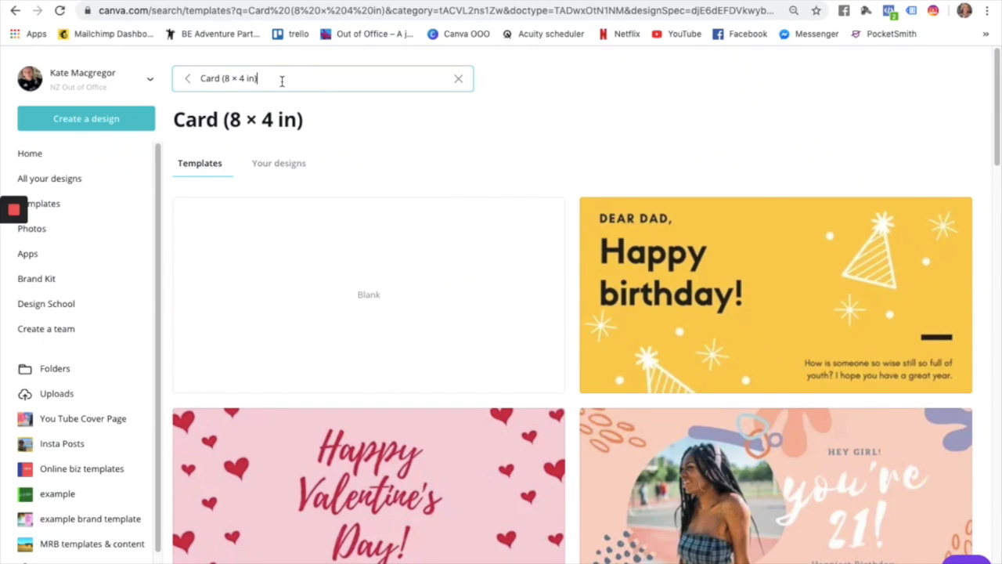
pyautogui.click(282, 81)
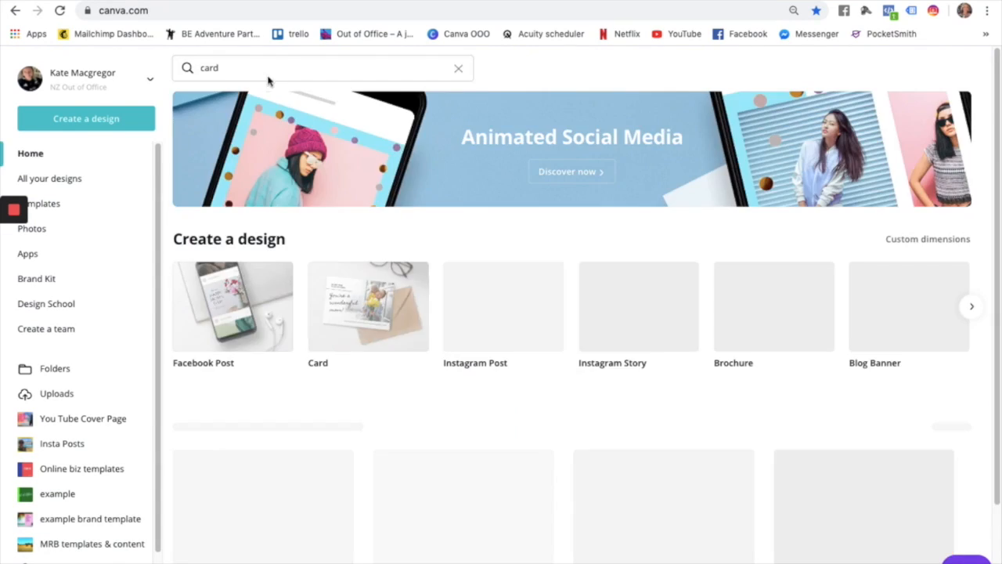
pyautogui.click(253, 68)
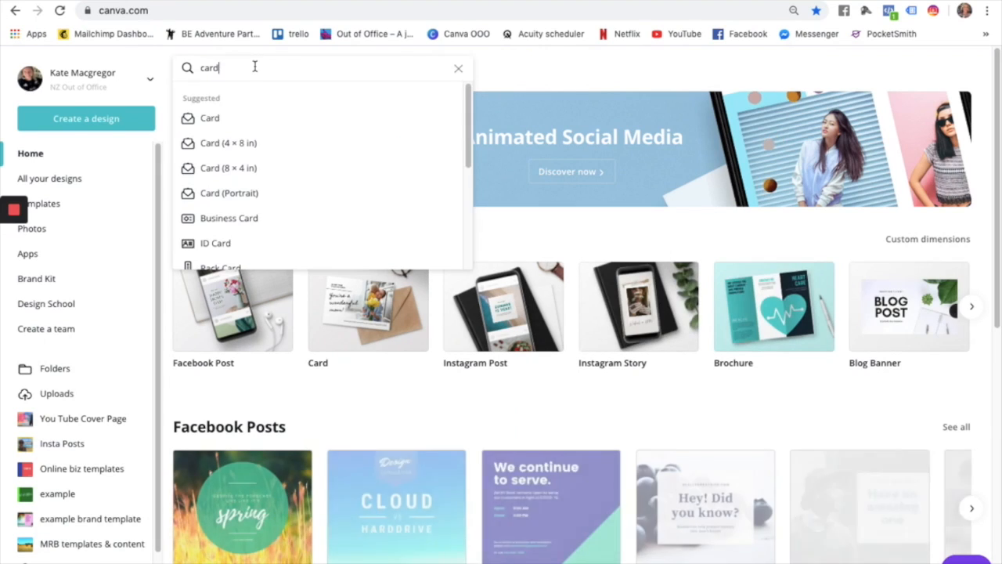
pyautogui.click(238, 123)
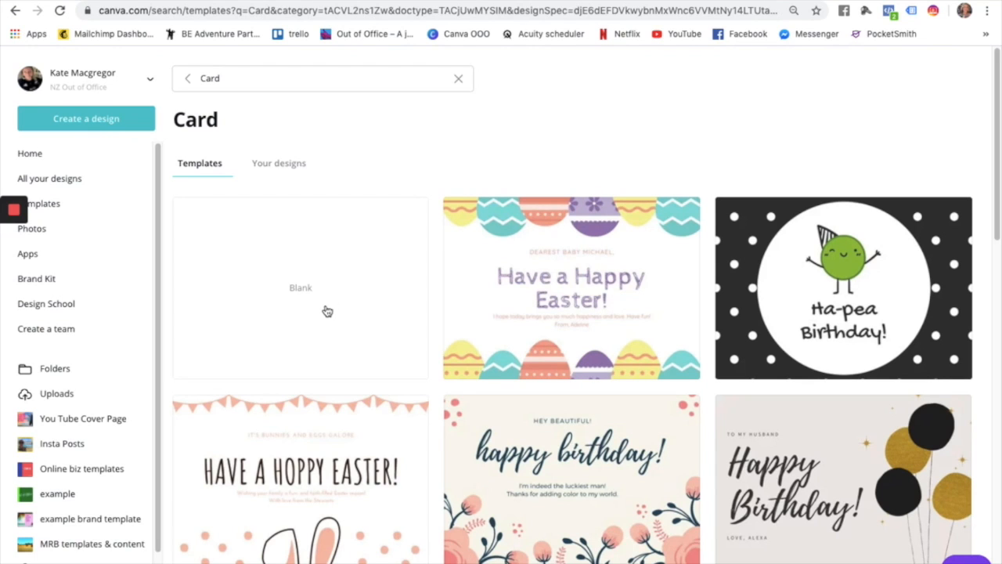
# Scroll the Card templates and open the red polaroid Happy Birthday template.
pyautogui.scroll(-3, 657, 289)
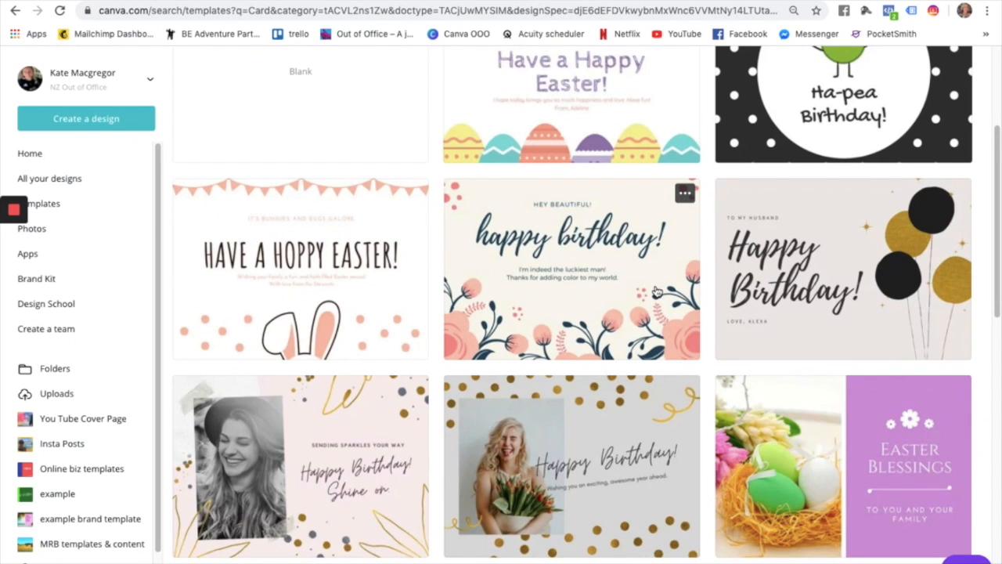
pyautogui.scroll(-1, 582, 259)
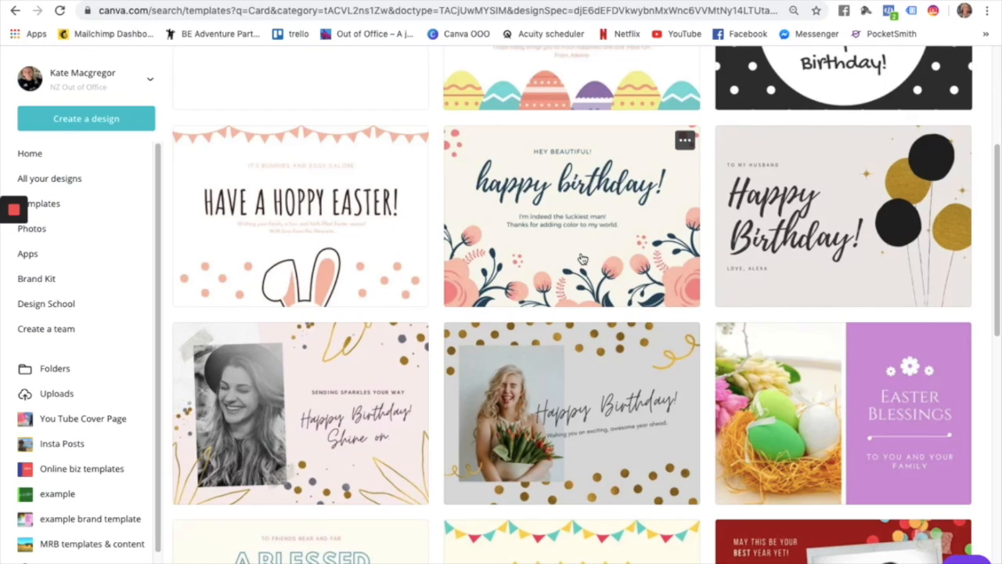
pyautogui.scroll(-5, 582, 258)
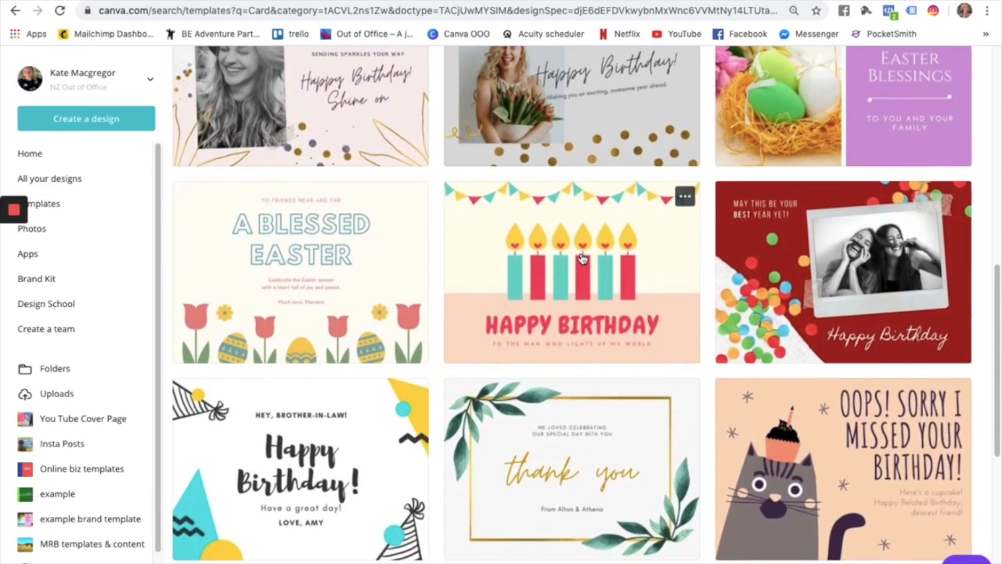
pyautogui.scroll(8, 392, 321)
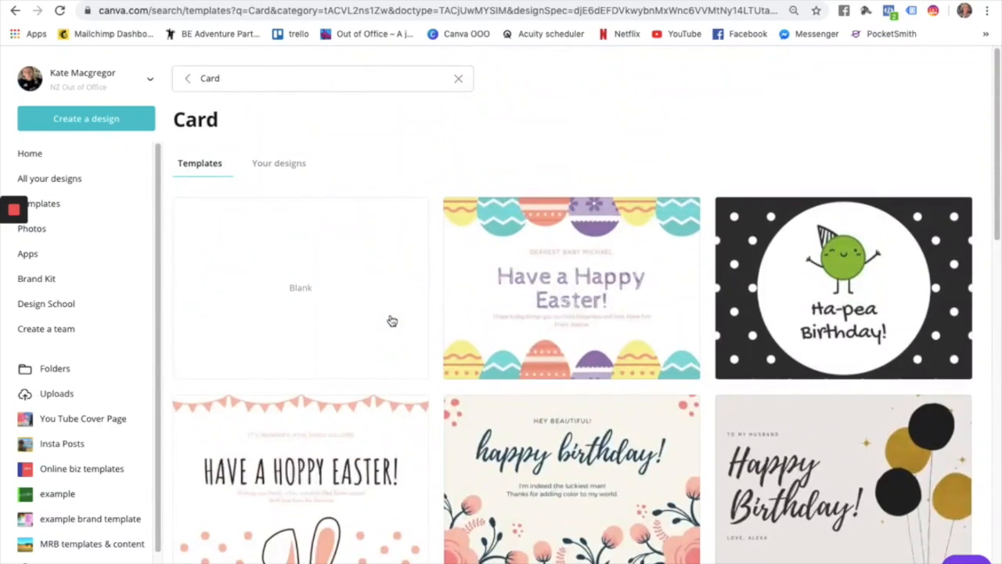
pyautogui.scroll(-1, 392, 321)
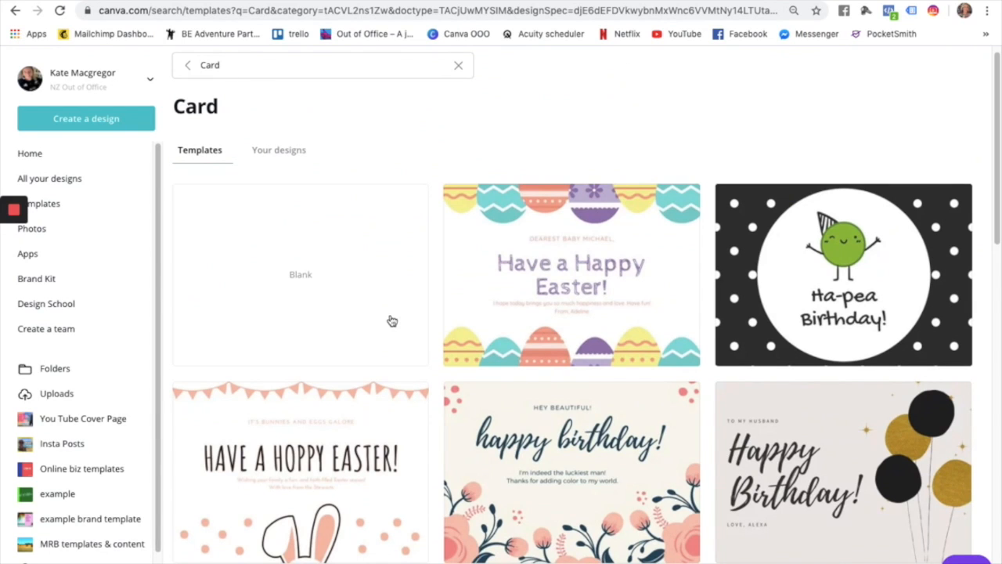
pyautogui.scroll(-8, 365, 289)
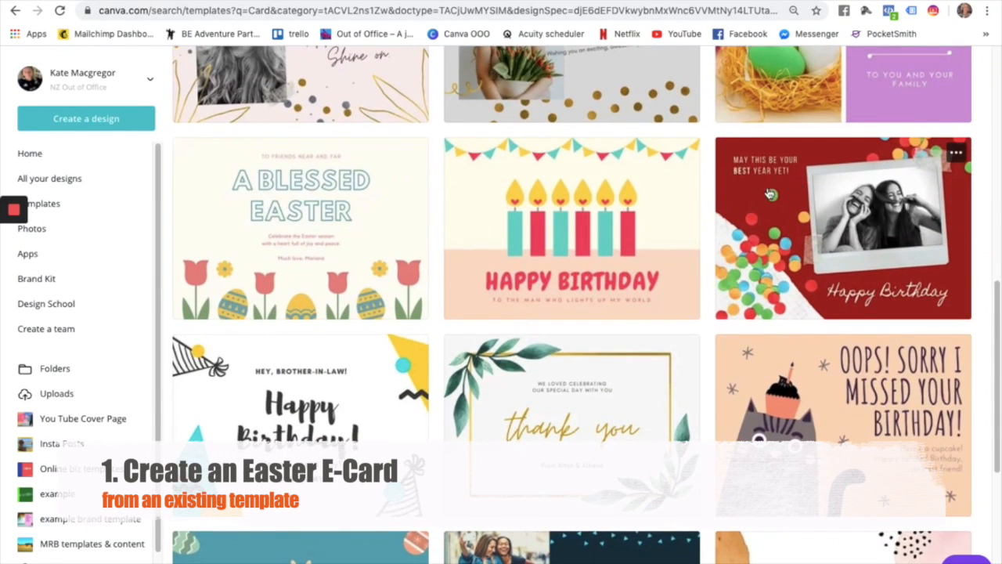
pyautogui.click(767, 192)
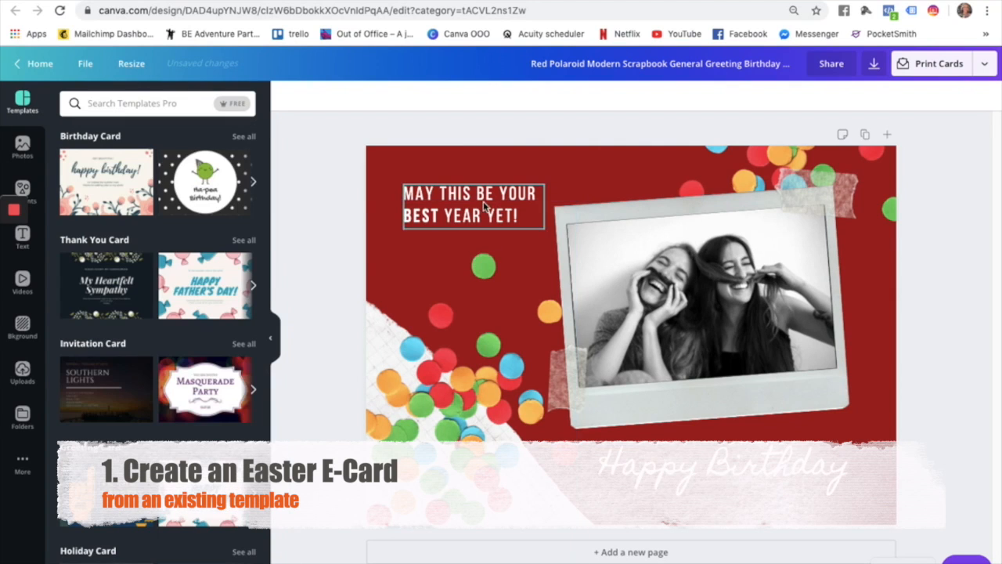
# Change the heading 'Happy Birthday' to 'Happy Easter'.
pyautogui.click(710, 463)
pyautogui.moveTo(710, 464); pyautogui.dragTo(866, 461)
pyautogui.write('Easter')
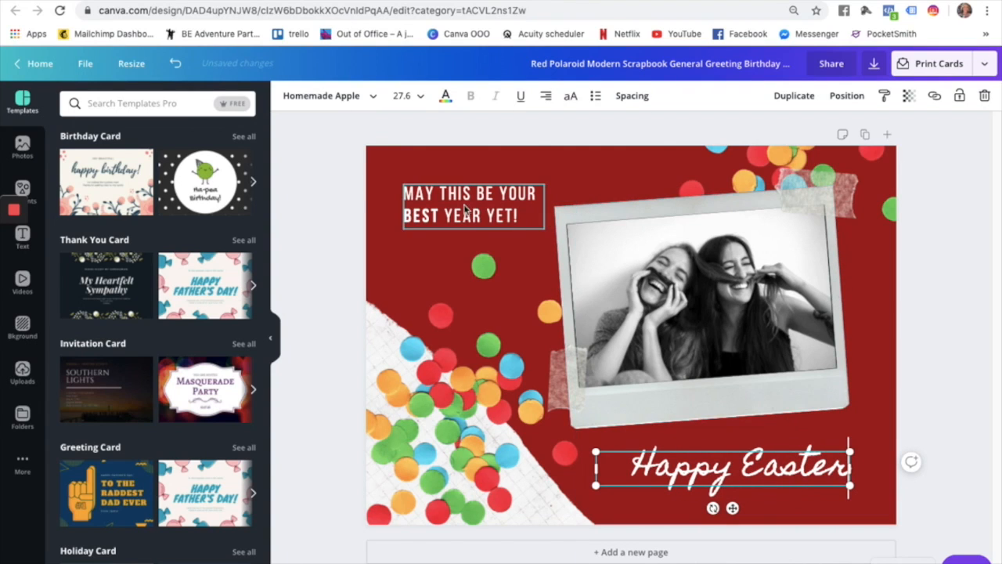
# Rewrite the top message as 'MAY THE EASTER BUNNY VISIT YOU WITH ENOUGH CHOCOLATE TO GET YOU THROUGH LOCKDOWN'.
pyautogui.click(468, 206)
pyautogui.click(464, 206)
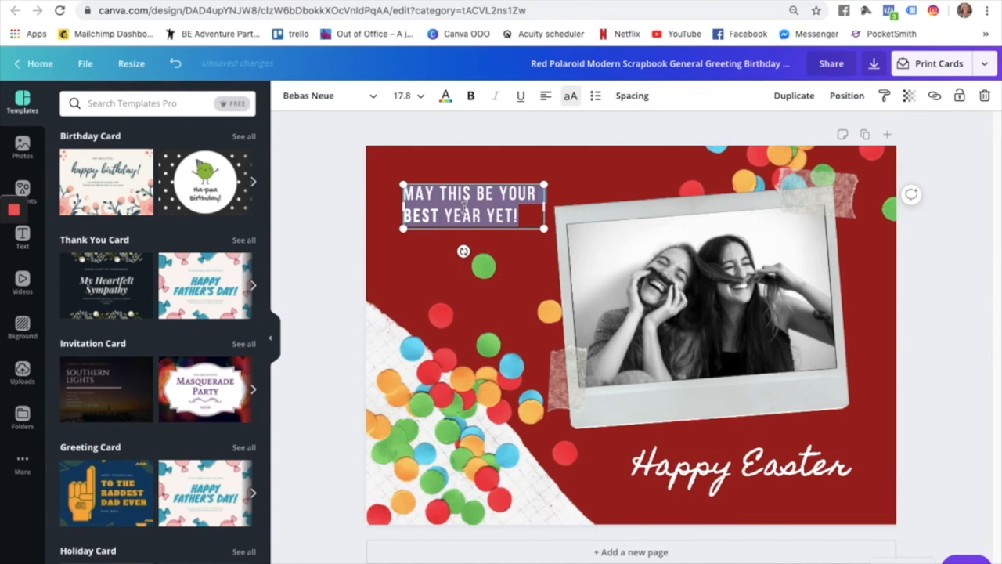
pyautogui.write('MAY THE EASTER BUNNTY')
pyautogui.press('BackSpace')
pyautogui.press('BackSpace')
pyautogui.write('PR')
pyautogui.press('BackSpace')
pyautogui.press('BackSpace')
pyautogui.write('VISIT YOU WISH')
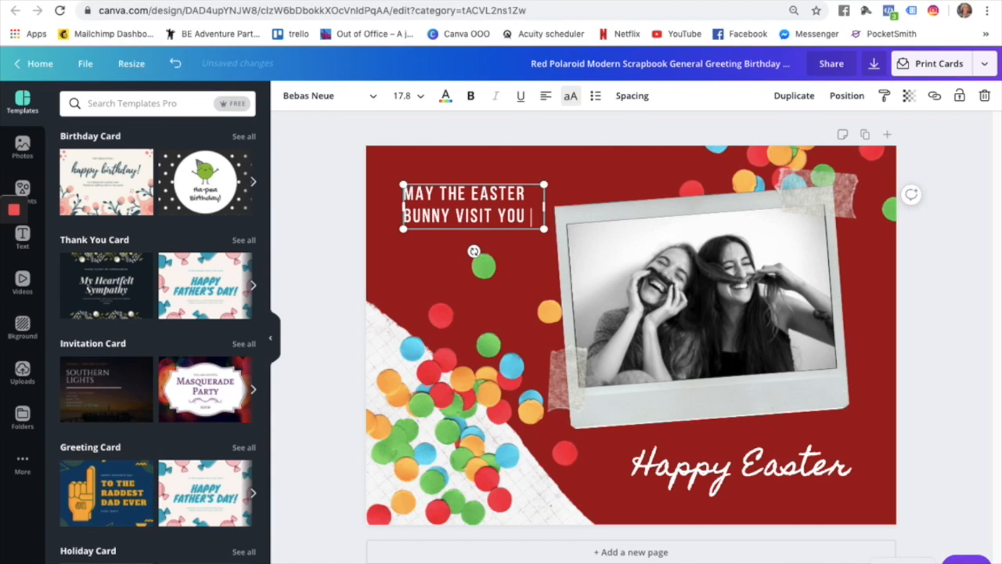
pyautogui.press('BackSpace')
pyautogui.press('BackSpace')
pyautogui.press('BackSpace')
pyautogui.write('TH ENOUGH CHOC')
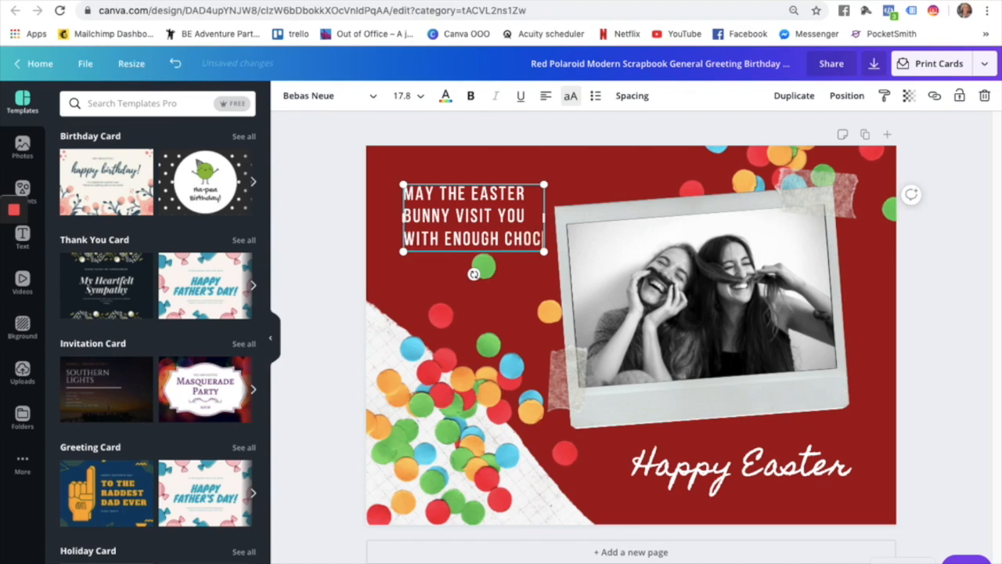
pyautogui.write('OLATE TO GET')
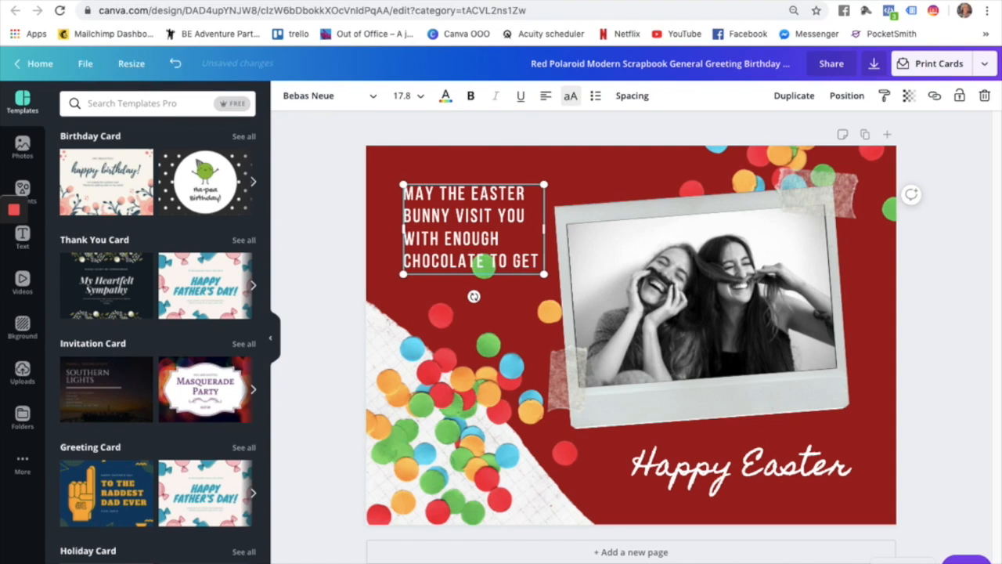
pyautogui.write(' YOU THROUGH LOC')
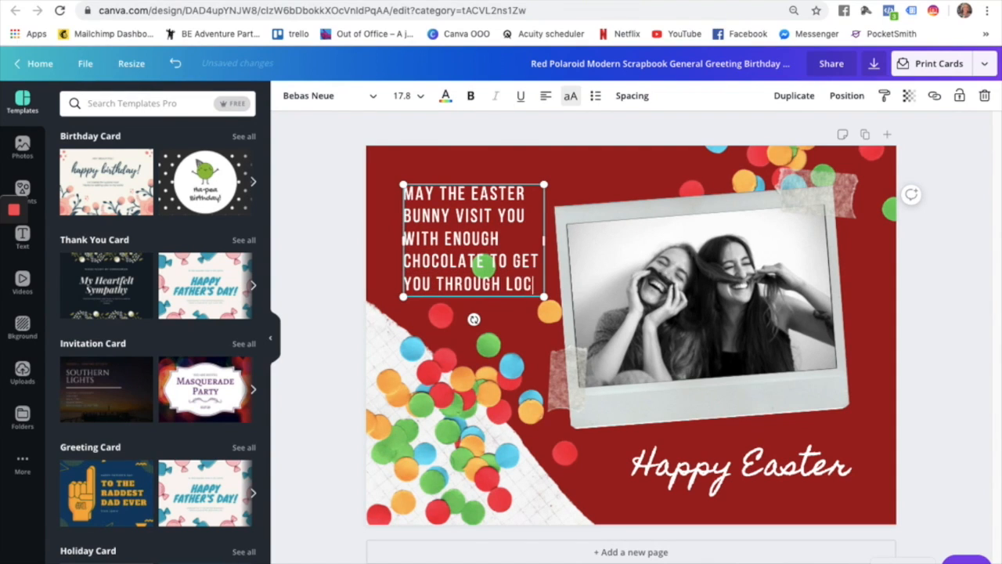
pyautogui.write('KDOWN')
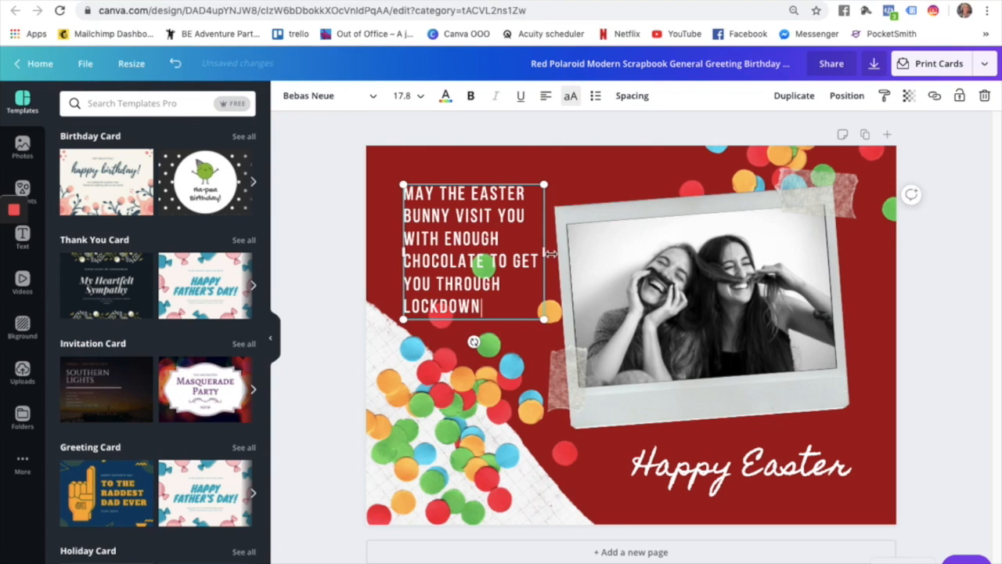
# Widen the message box so it wraps to three lines and move it top-left.
pyautogui.moveTo(545, 250); pyautogui.dragTo(708, 209)
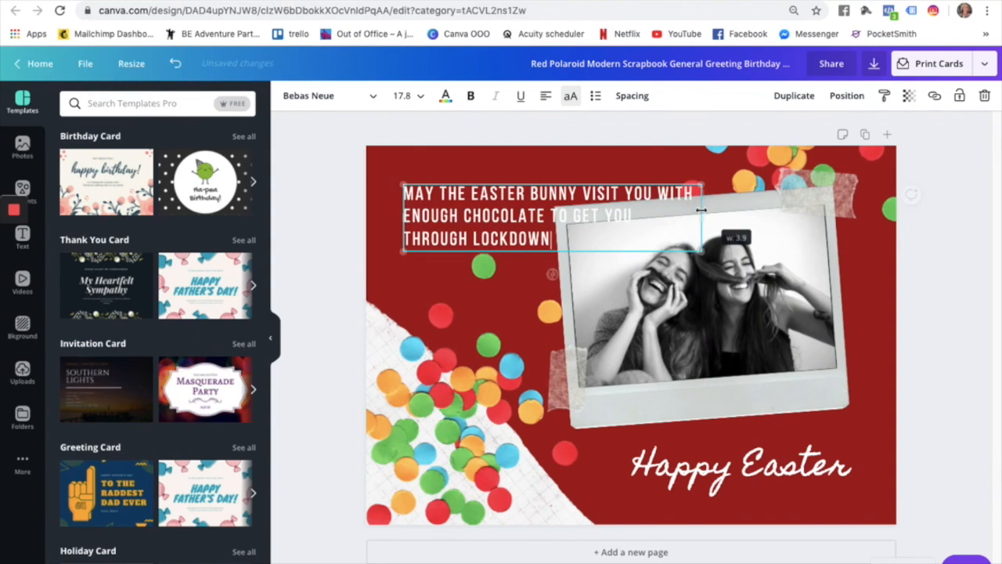
pyautogui.moveTo(616, 249); pyautogui.dragTo(593, 227)
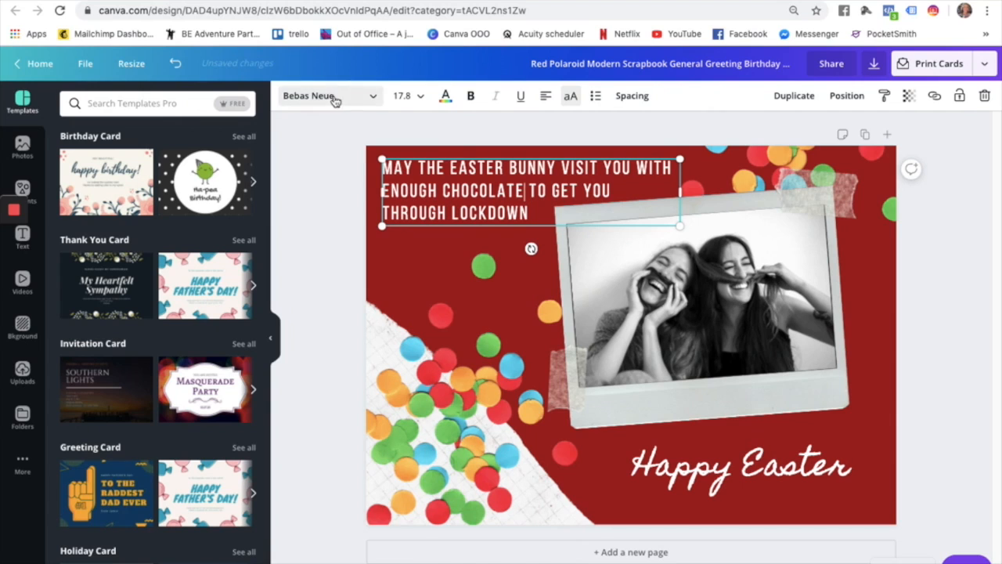
pyautogui.click(445, 97)
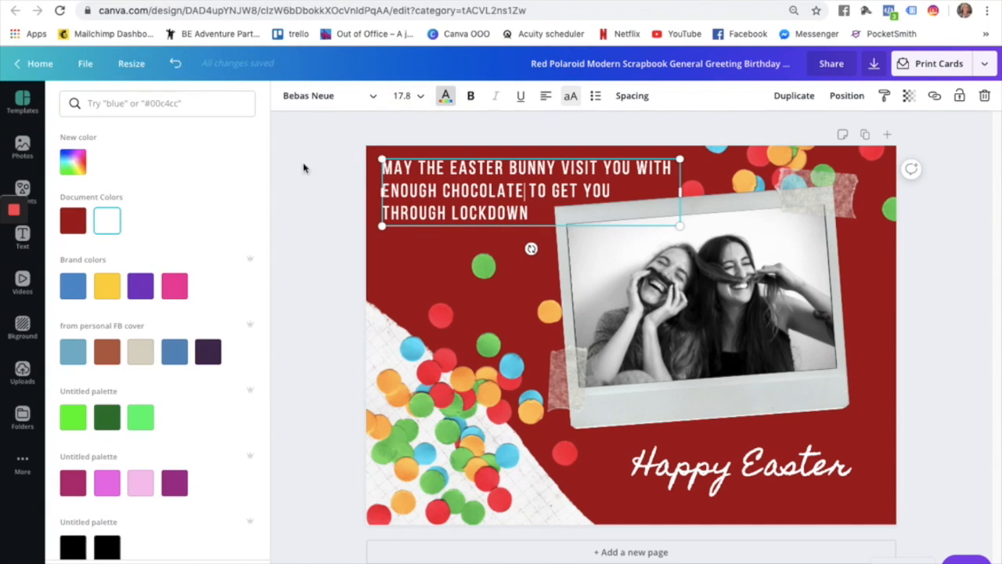
# Make the Easter bunny message yellow and bold.
pyautogui.click(107, 285)
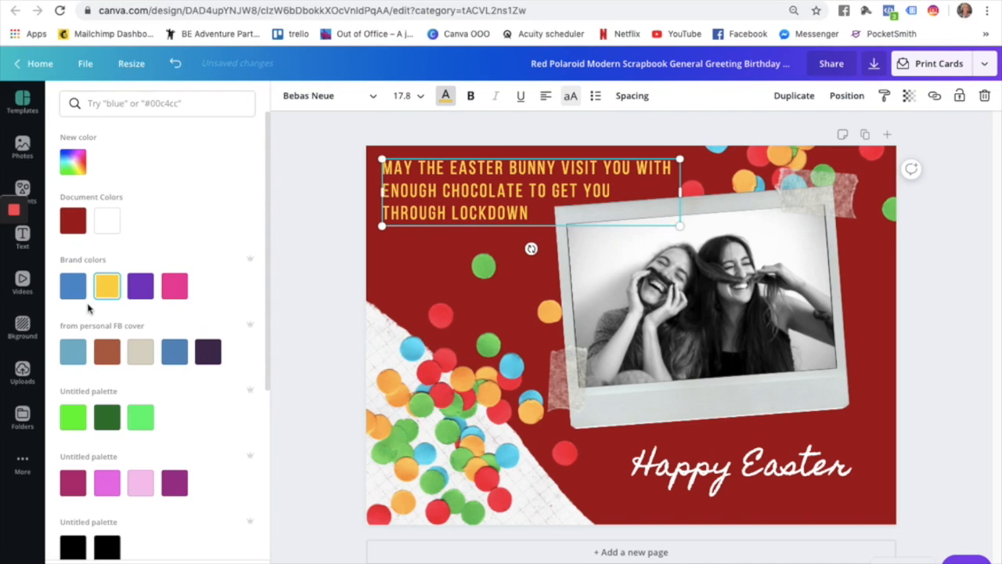
pyautogui.click(175, 65)
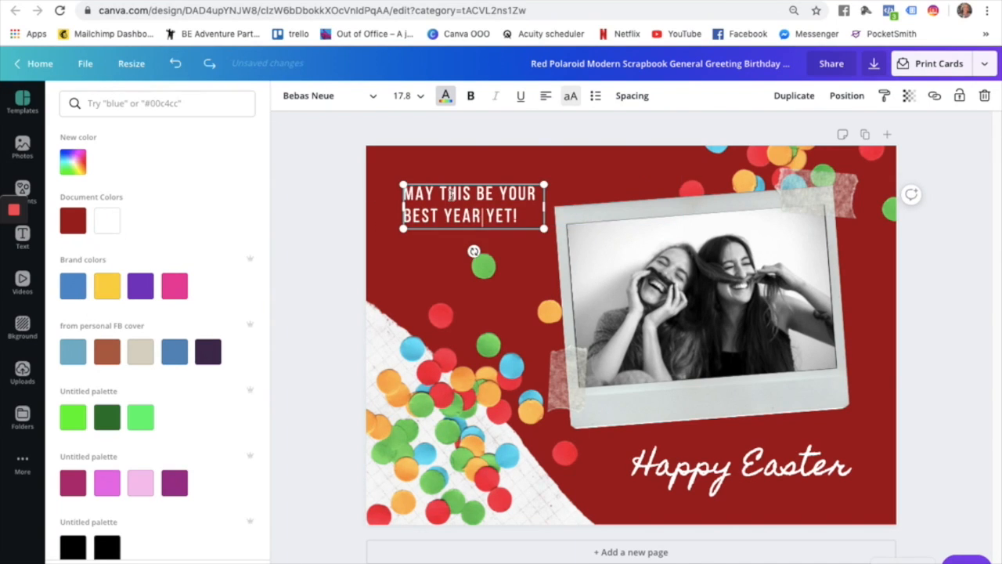
pyautogui.click(209, 65)
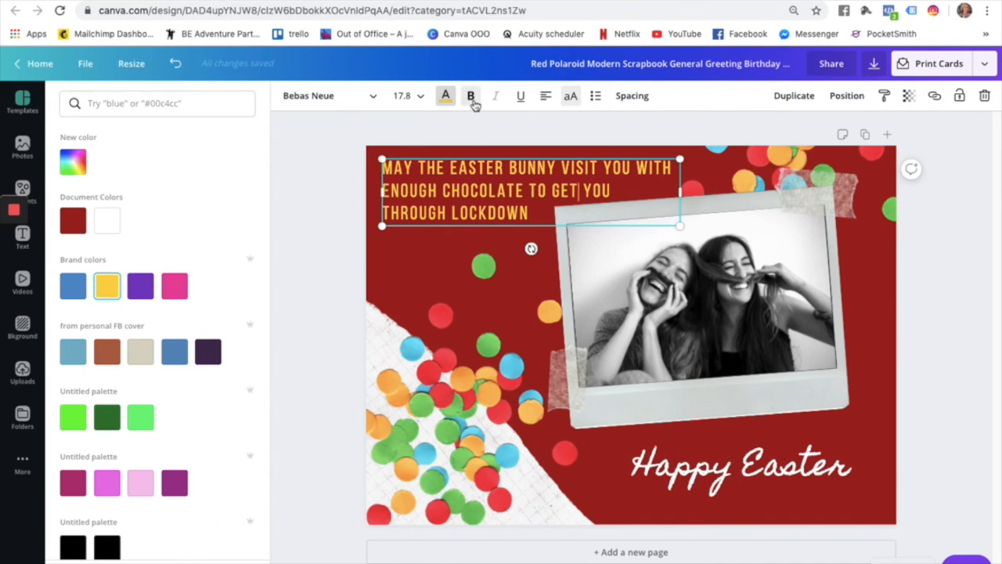
pyautogui.moveTo(531, 215); pyautogui.dragTo(371, 149)
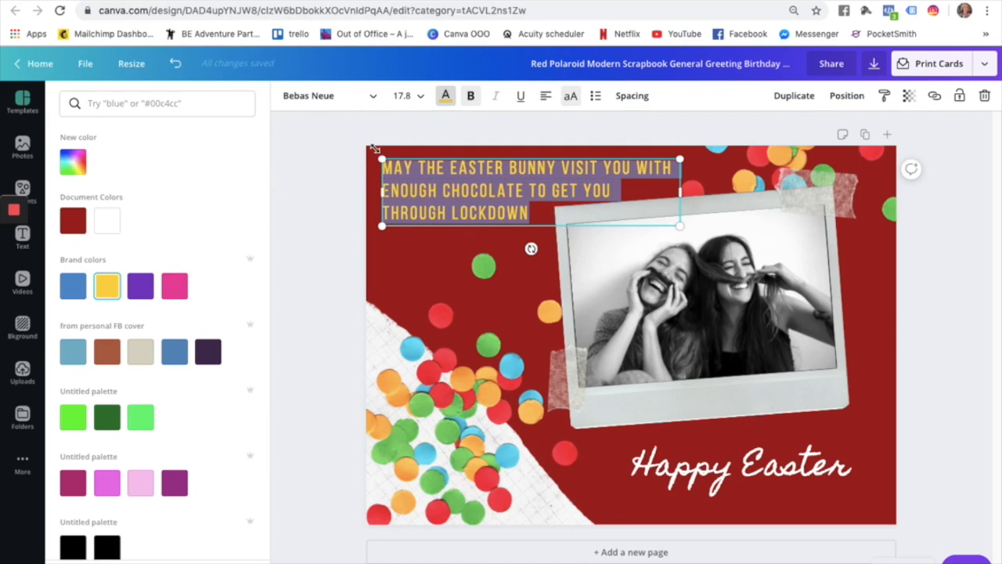
pyautogui.click(469, 96)
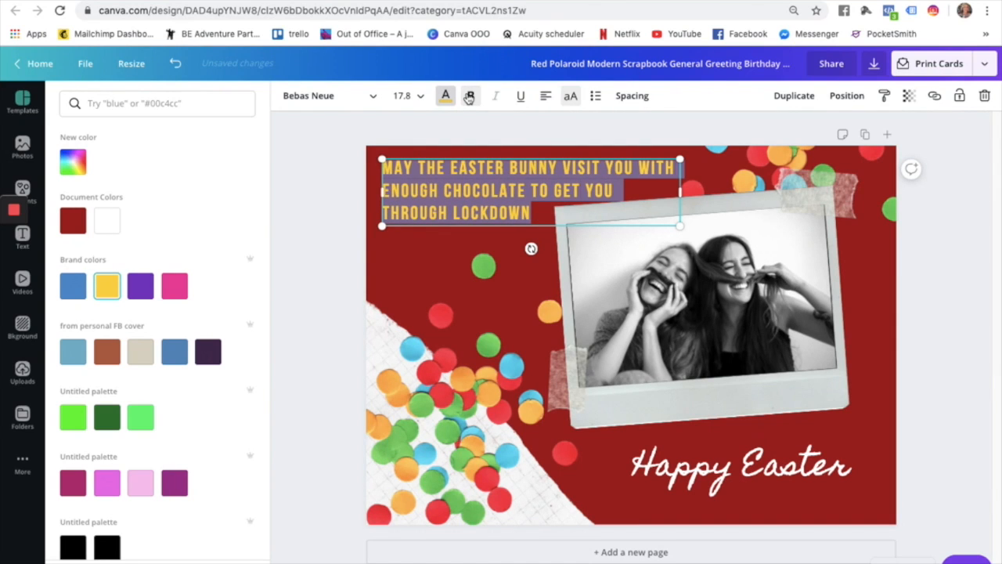
pyautogui.click(441, 242)
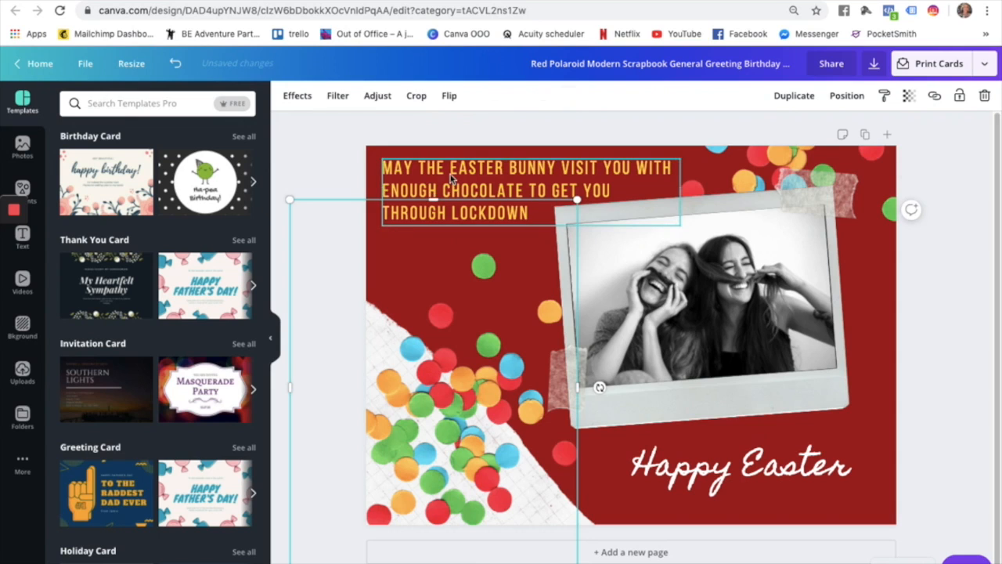
# Set the message font size to 18, then scale it down to 17.4.
pyautogui.click(451, 179)
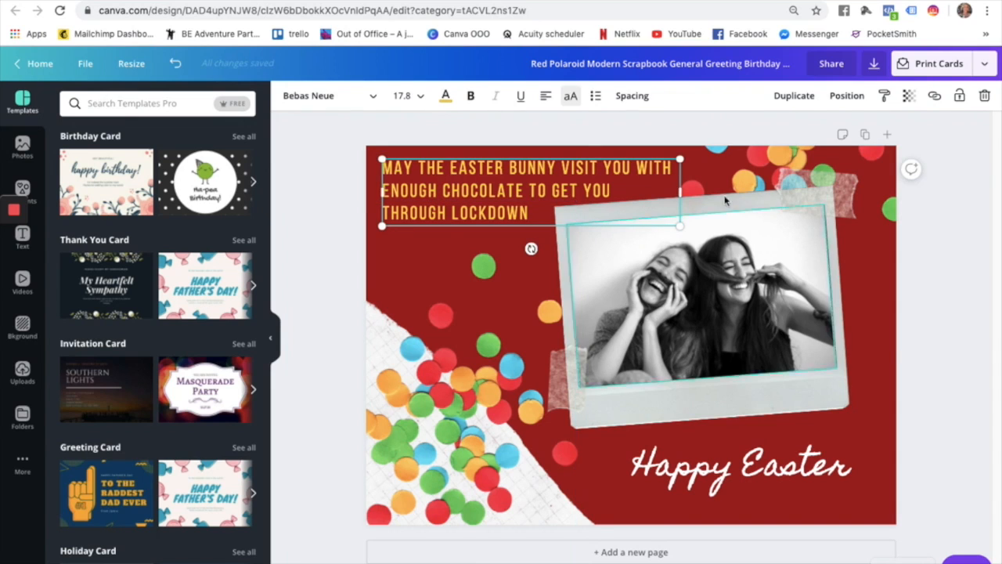
pyautogui.click(411, 97)
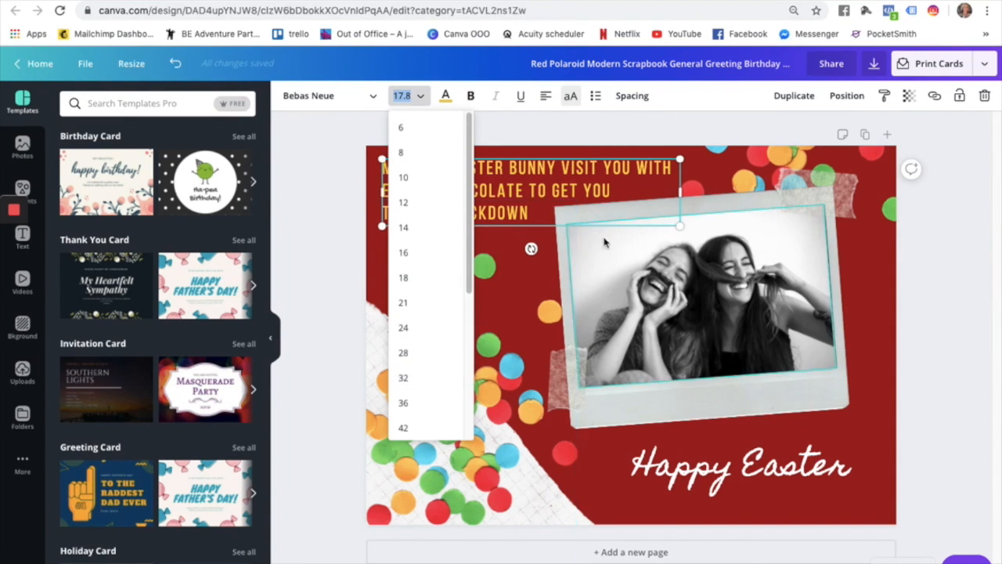
pyautogui.click(405, 282)
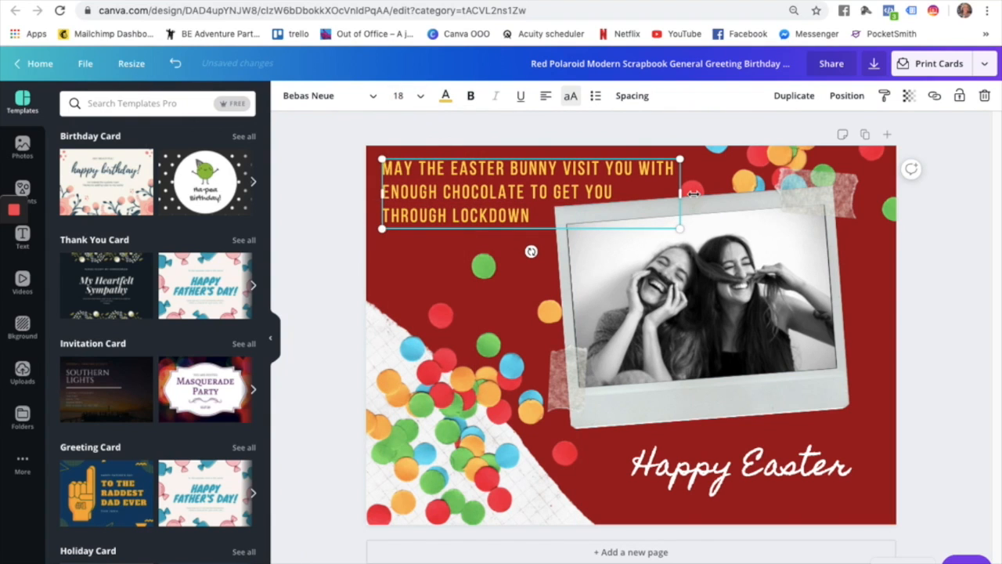
pyautogui.moveTo(680, 230)
pyautogui.mouseDown()
pyautogui.moveTo(559, 205)
pyautogui.moveTo(681, 233)
pyautogui.moveTo(672, 229)
pyautogui.mouseUp()
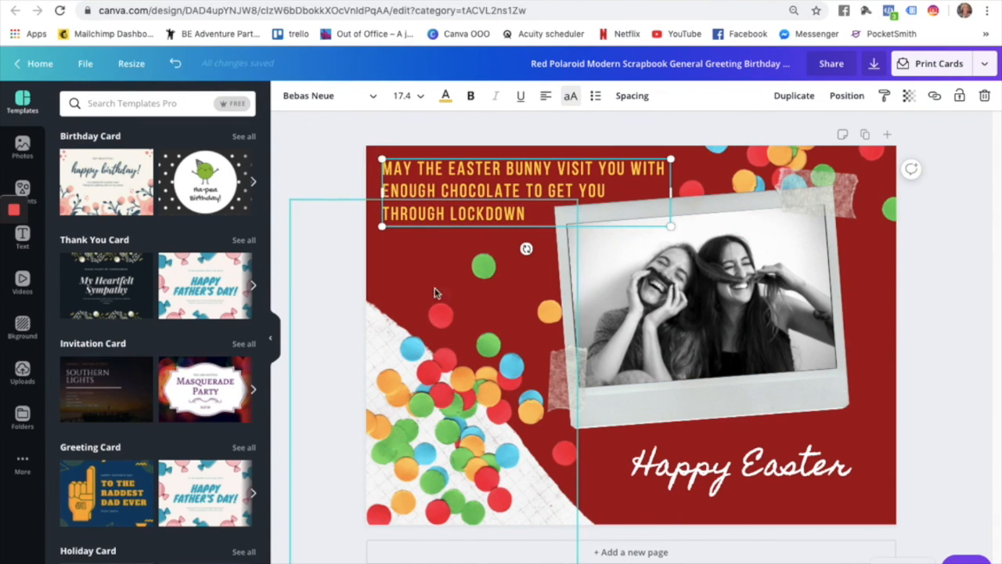
pyautogui.click(856, 506)
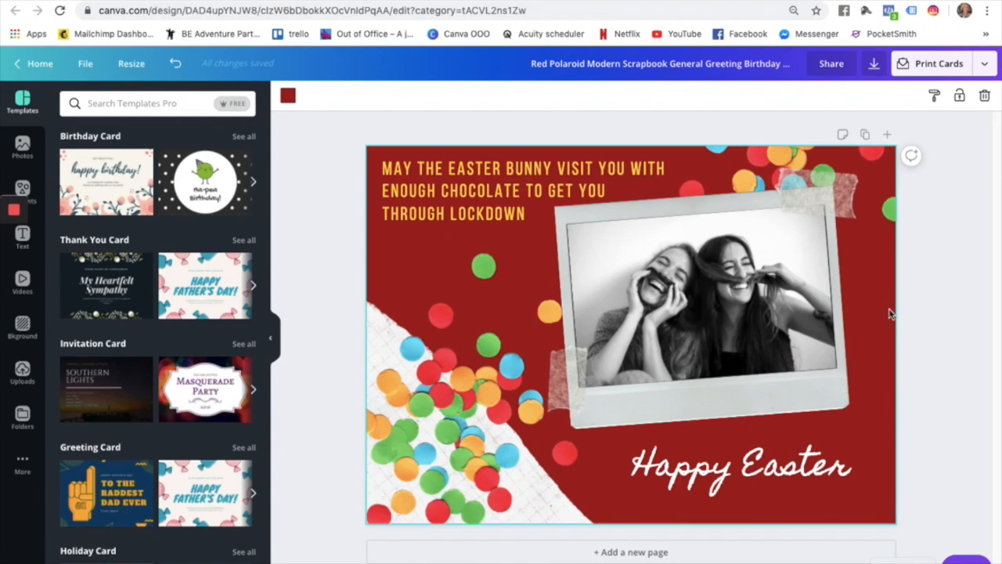
# Select the red page background and browse its colour palette.
pyautogui.click(662, 381)
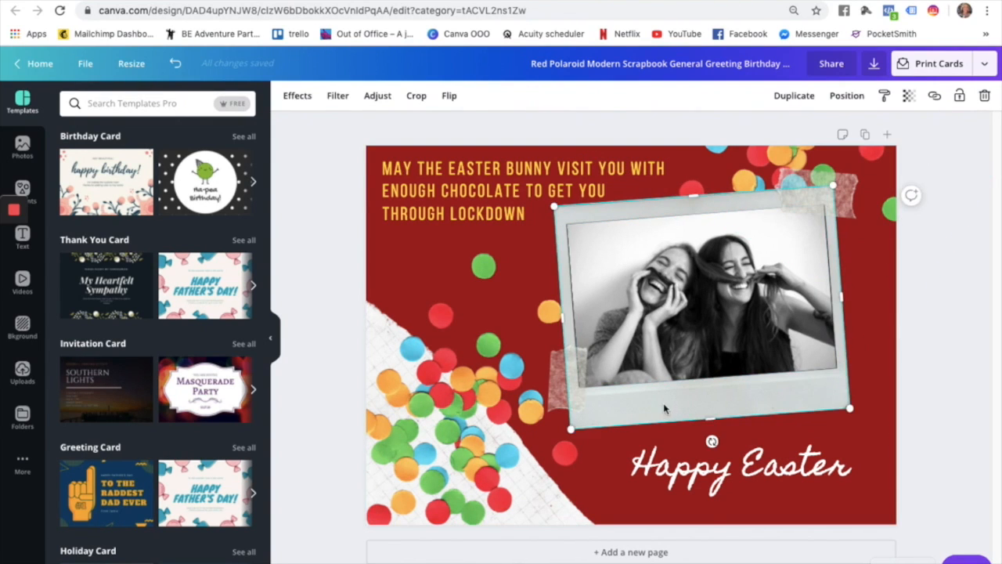
pyautogui.click(704, 464)
pyautogui.click(665, 514)
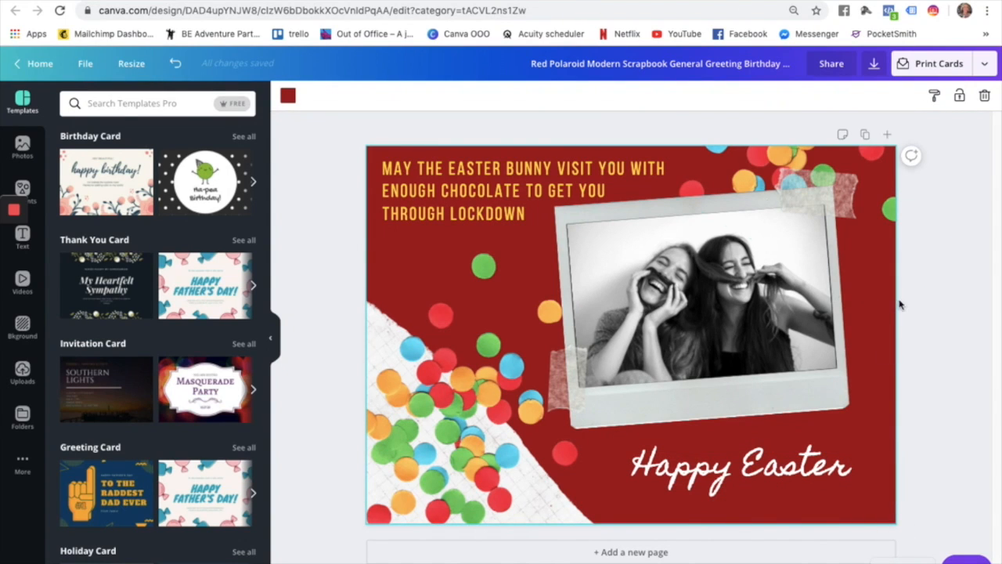
pyautogui.click(289, 96)
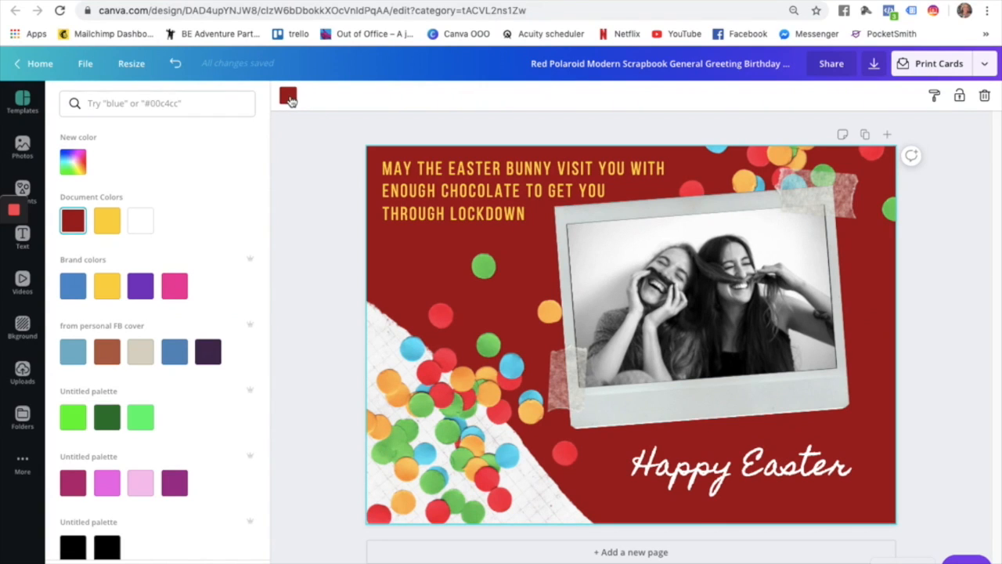
pyautogui.scroll(-2, 159, 434)
pyautogui.scroll(2, 158, 435)
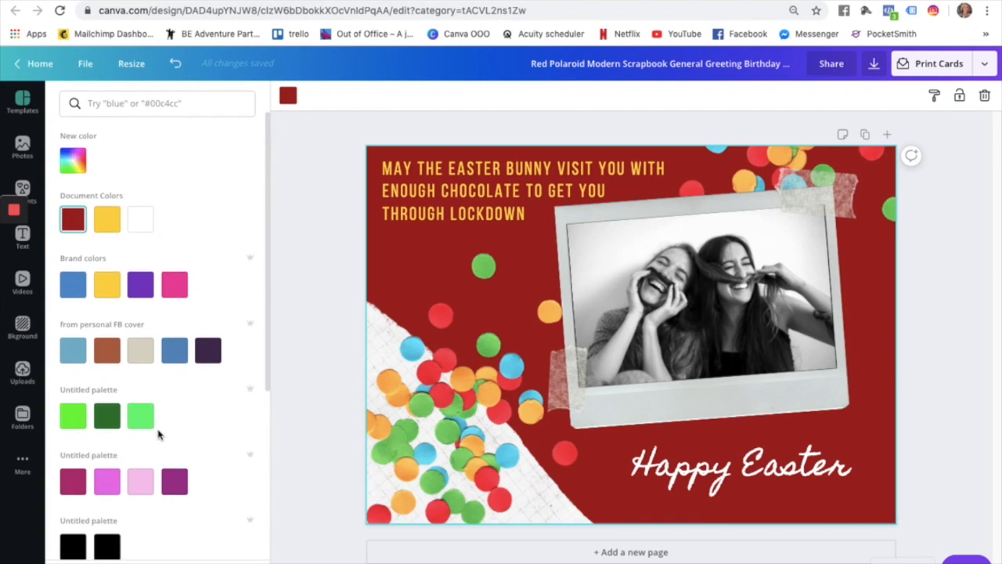
pyautogui.scroll(-5, 158, 434)
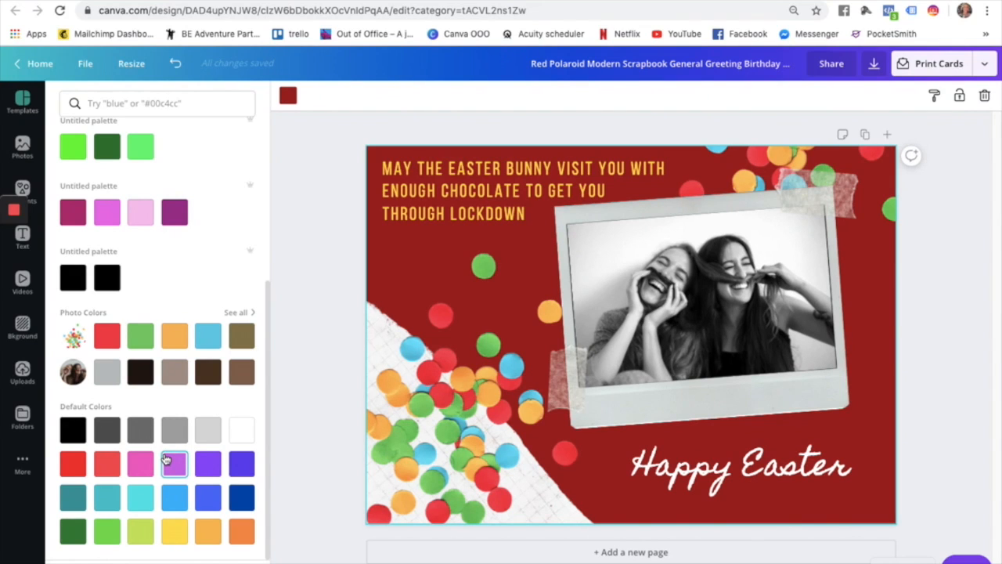
pyautogui.scroll(2, 166, 459)
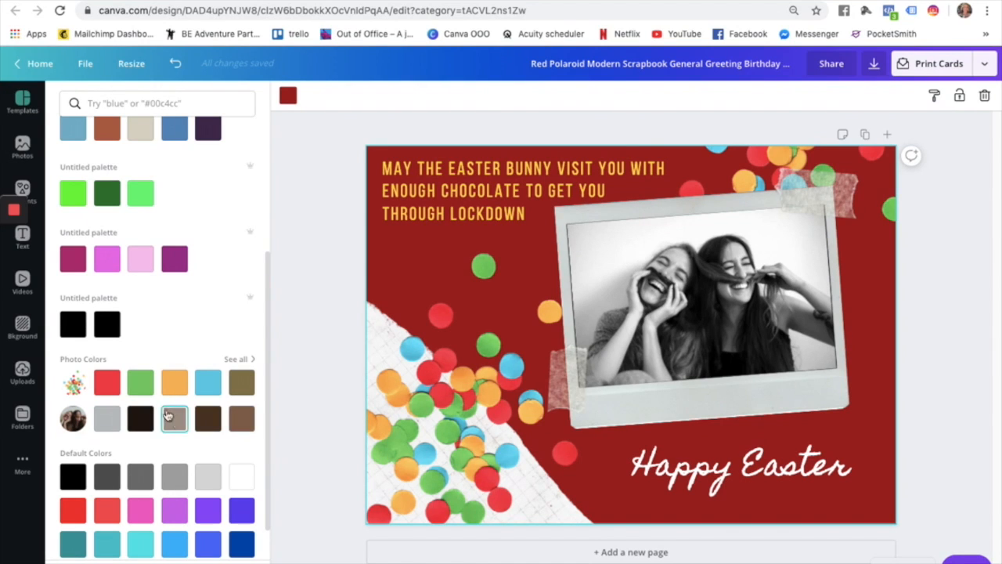
# Try green and orange Photo Colors swatches, then settle on the red one.
pyautogui.click(107, 381)
pyautogui.click(141, 382)
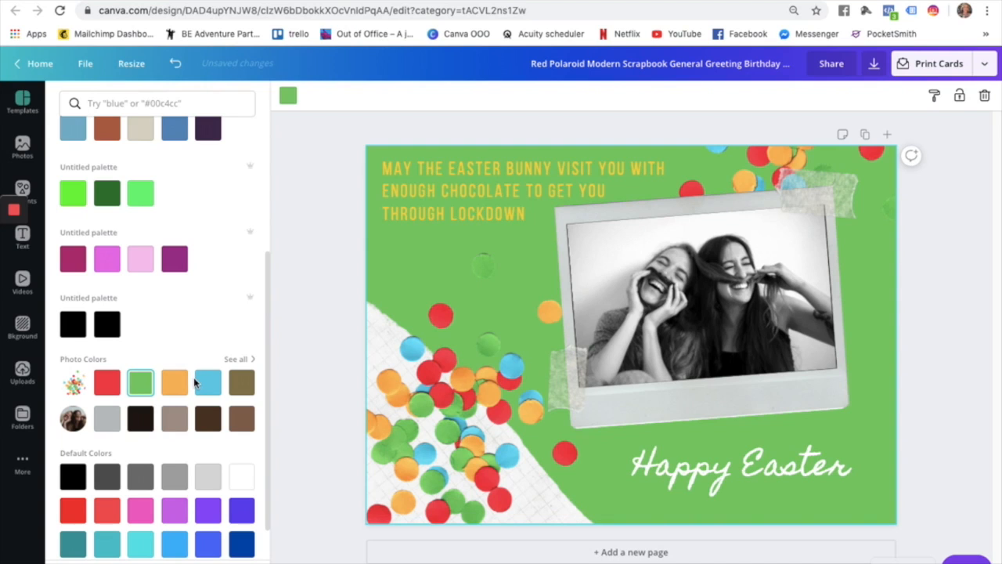
pyautogui.click(174, 381)
pyautogui.click(106, 381)
pyautogui.scroll(2, 172, 338)
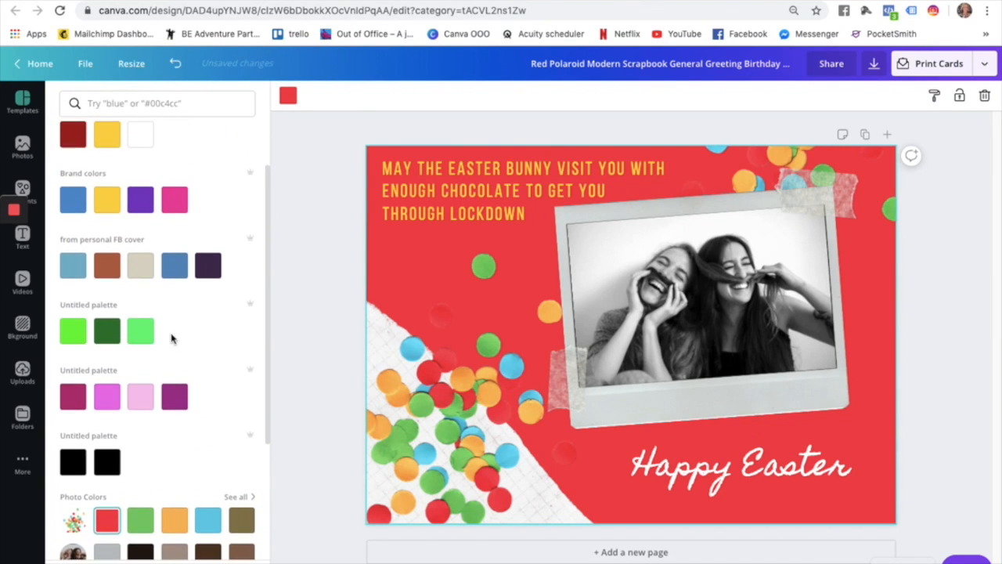
pyautogui.scroll(2, 172, 338)
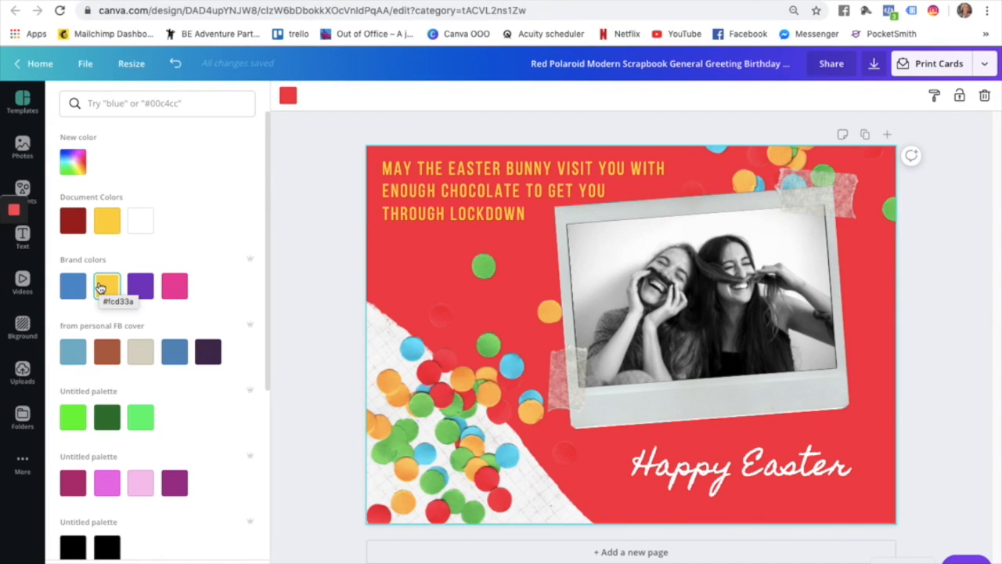
pyautogui.scroll(-2, 96, 329)
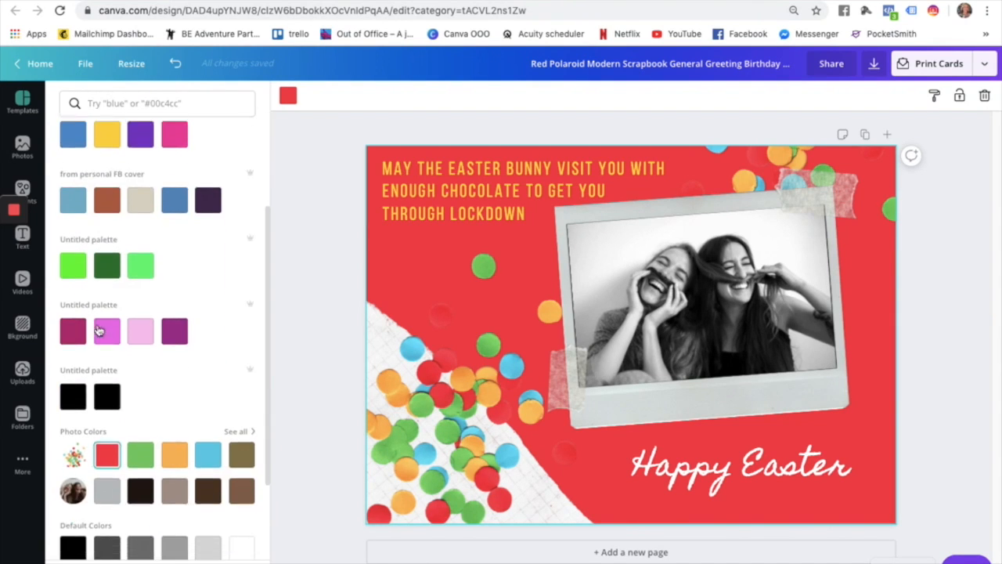
pyautogui.click(138, 456)
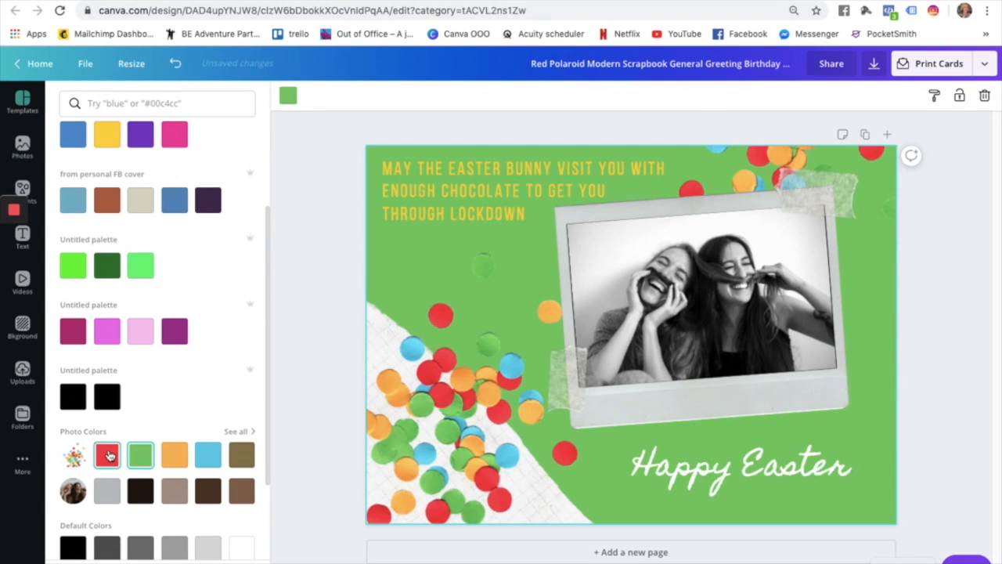
pyautogui.click(107, 456)
pyautogui.scroll(1, 211, 415)
pyautogui.scroll(2, 210, 415)
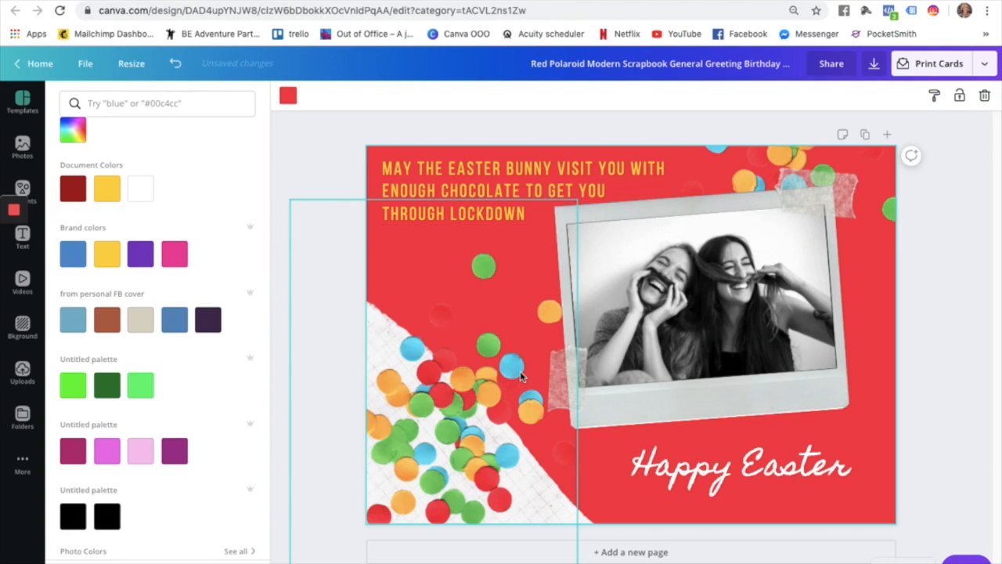
# Select the polaroid photo and open the stock Photos library.
pyautogui.click(748, 467)
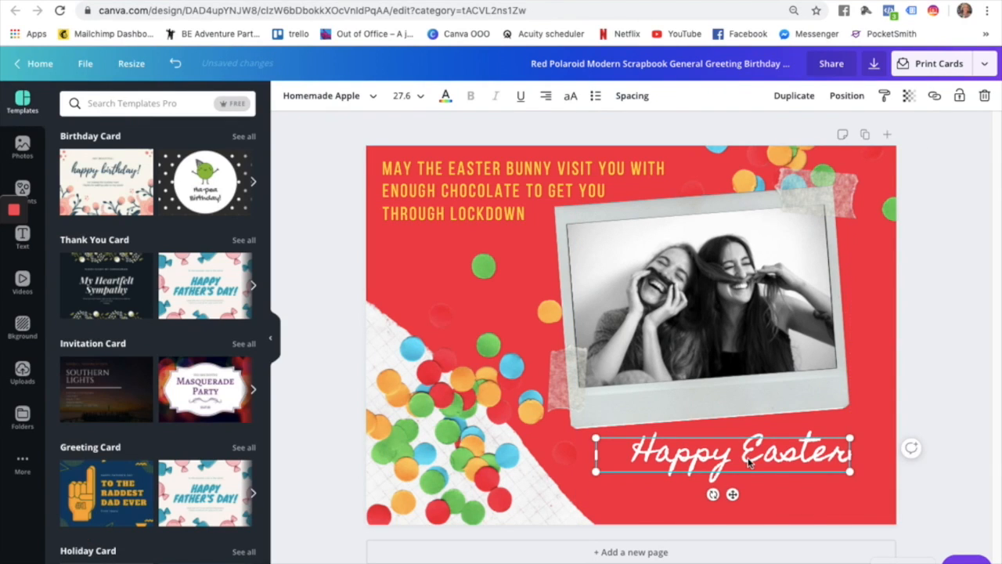
pyautogui.click(718, 341)
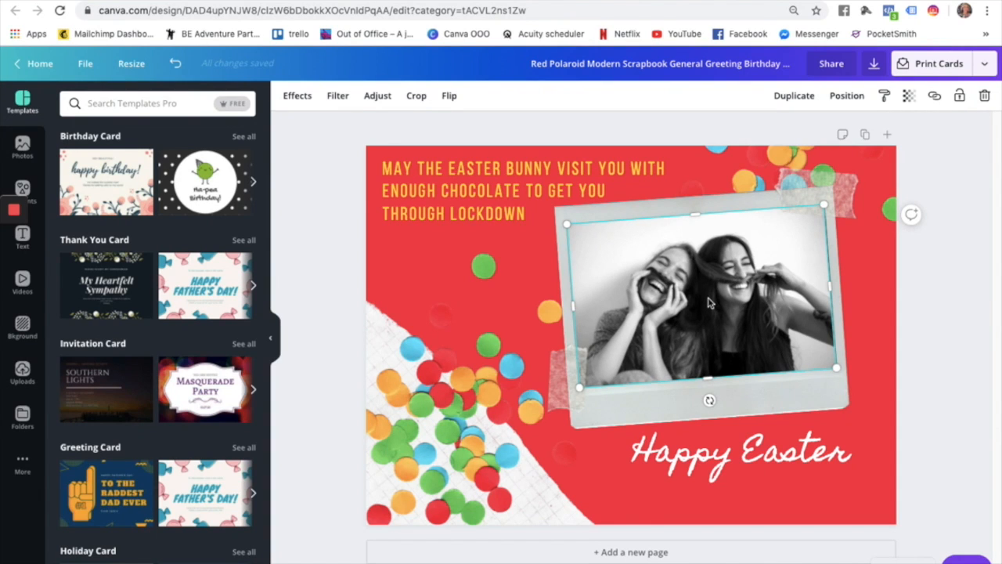
pyautogui.click(22, 149)
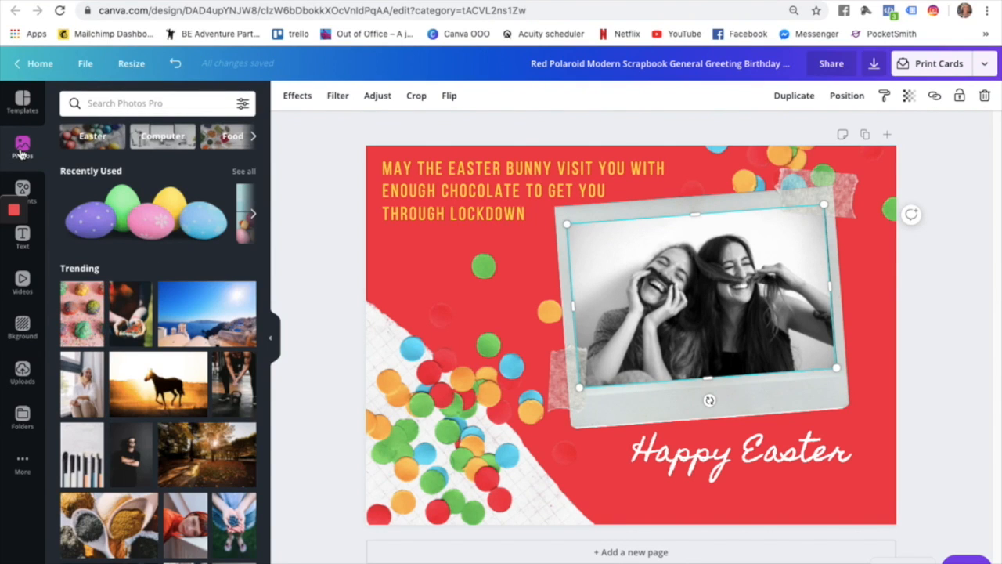
pyautogui.scroll(-5, 125, 238)
pyautogui.scroll(5, 126, 237)
# Search photos for 'easter bunny' and drop a bunny photo into the polaroid frame.
pyautogui.click(123, 102)
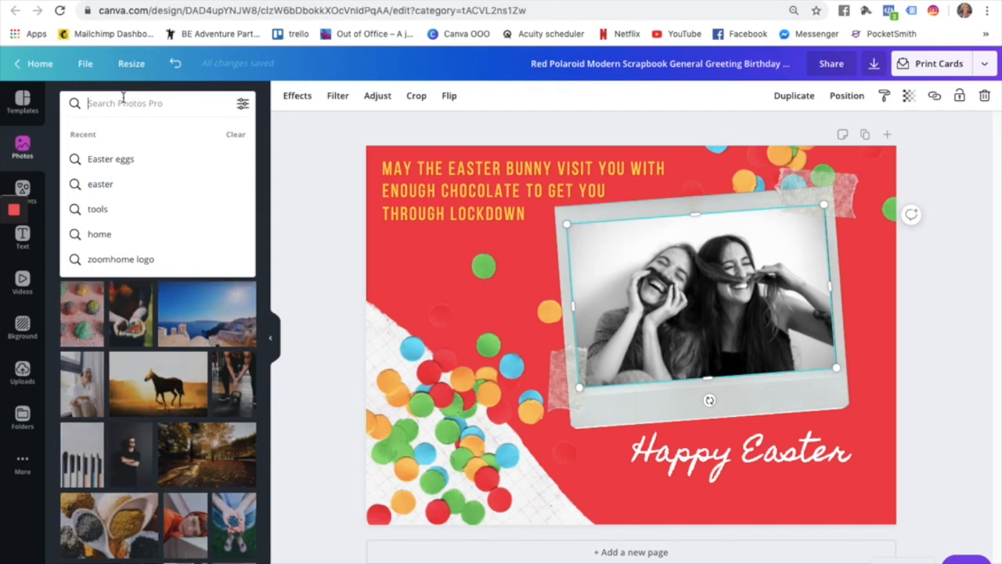
pyautogui.write('easter')
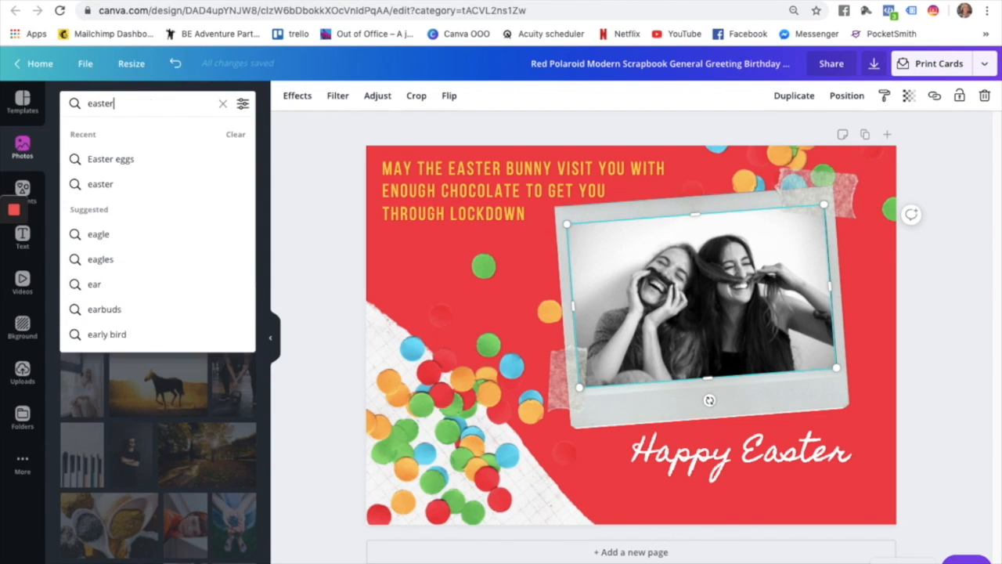
pyautogui.write(' bunnny')
pyautogui.click(114, 159)
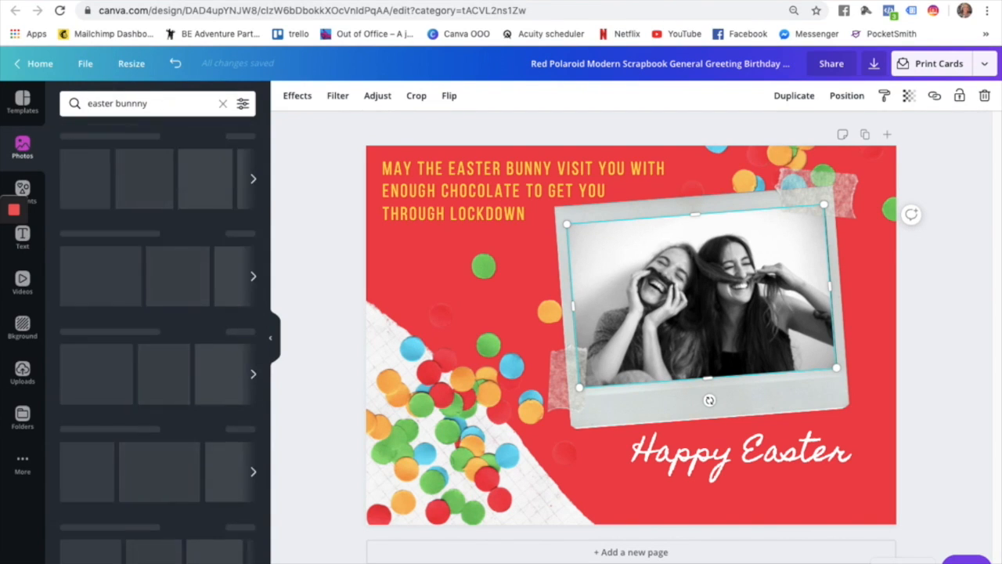
pyautogui.click(137, 102)
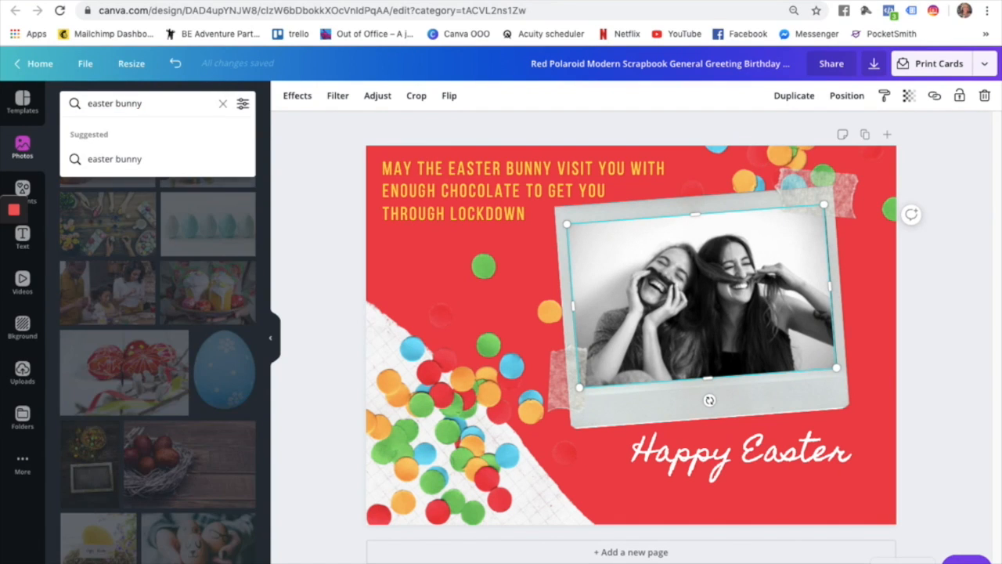
pyautogui.press('Return')
pyautogui.scroll(-2, 184, 364)
pyautogui.scroll(-3, 185, 364)
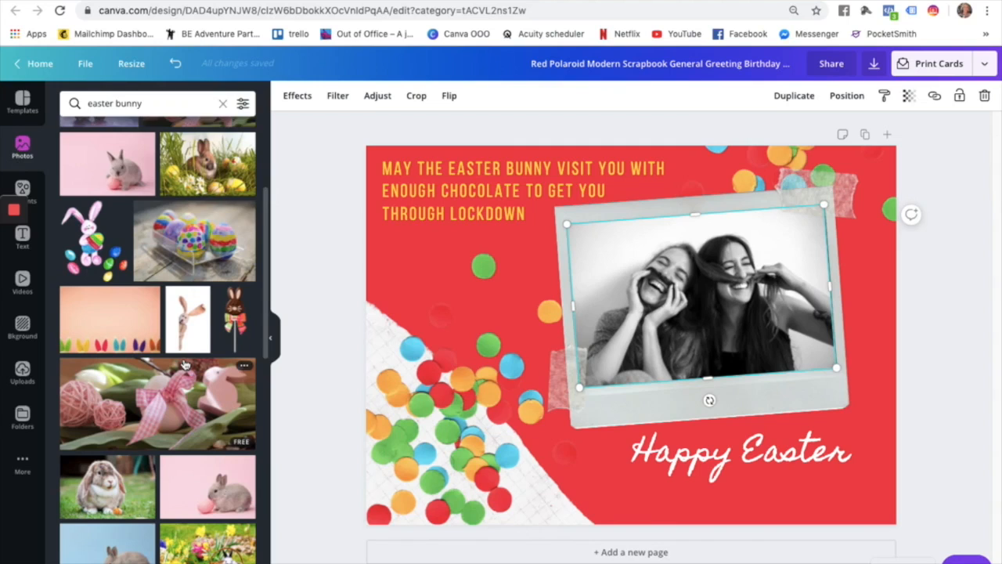
pyautogui.scroll(-3, 185, 364)
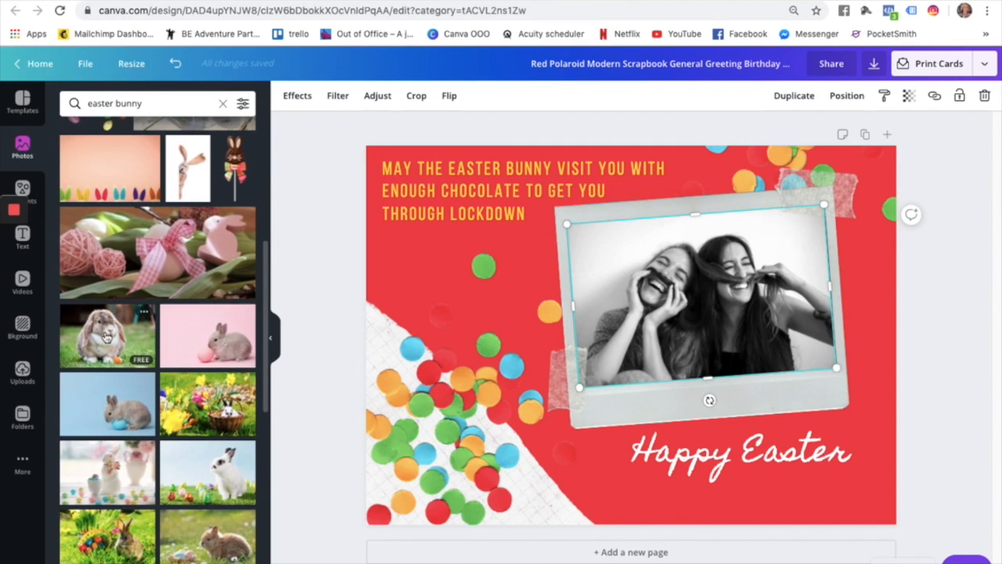
pyautogui.moveTo(125, 332); pyautogui.dragTo(675, 287)
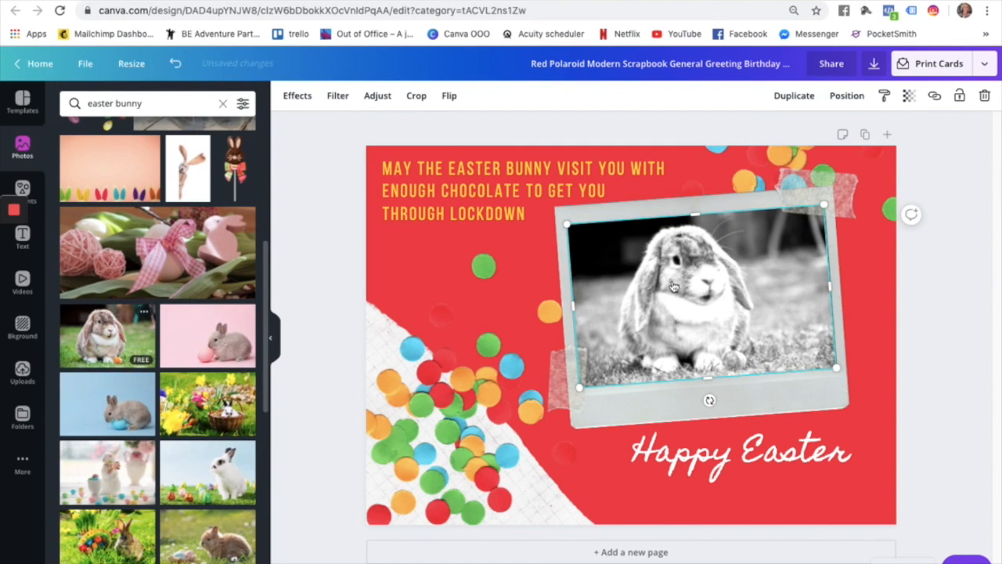
pyautogui.click(660, 197)
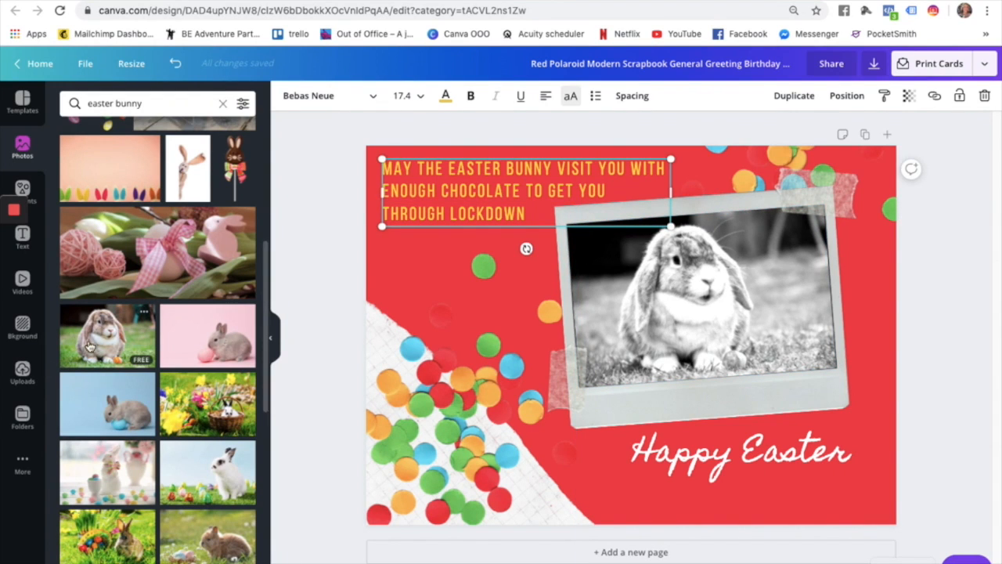
# Reset the bunny photo's brightness, contrast and saturation to 0 for full colour.
pyautogui.click(634, 265)
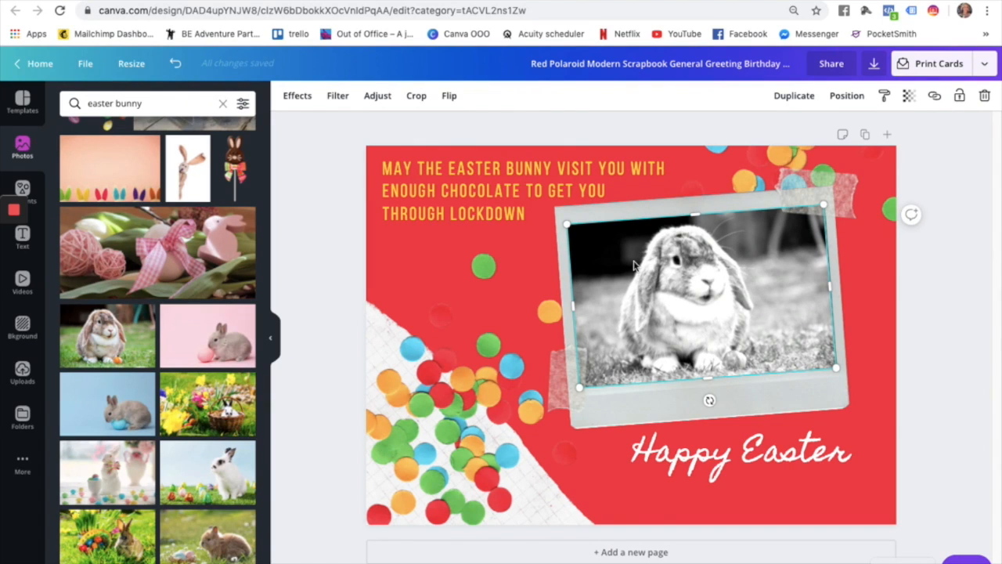
pyautogui.click(377, 96)
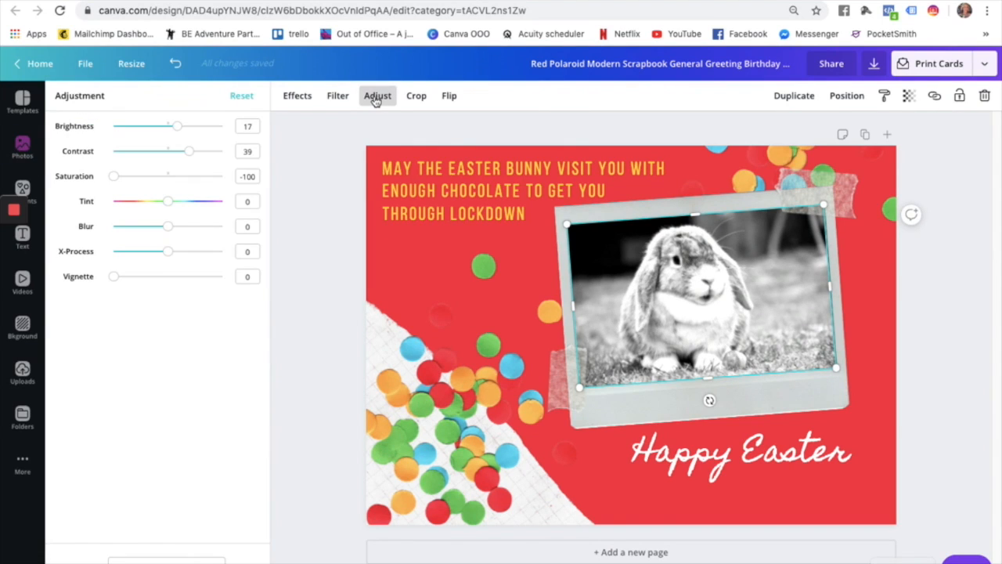
pyautogui.click(237, 97)
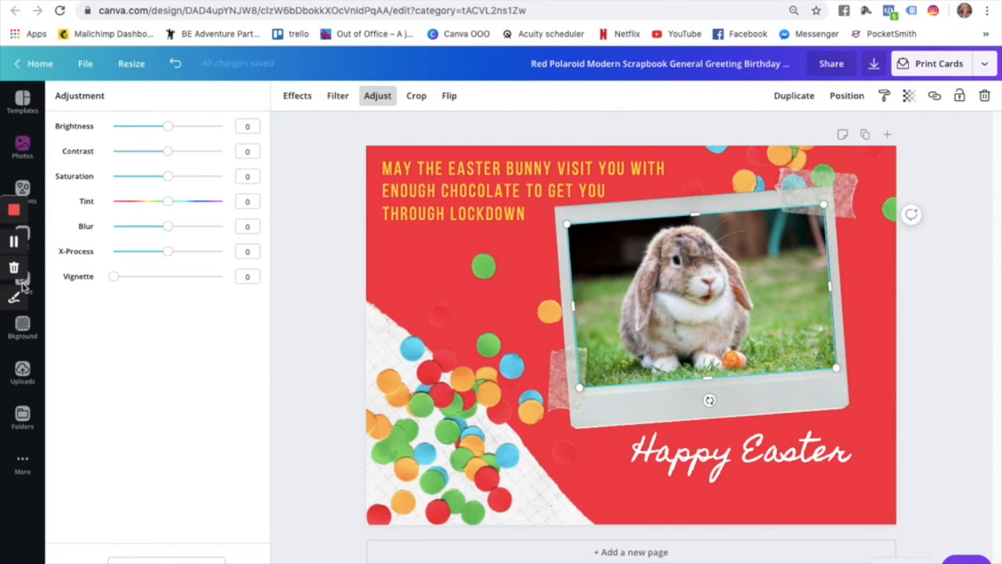
# Drag the uploaded beach photo of a person jumping into the polaroid frame.
pyautogui.click(23, 372)
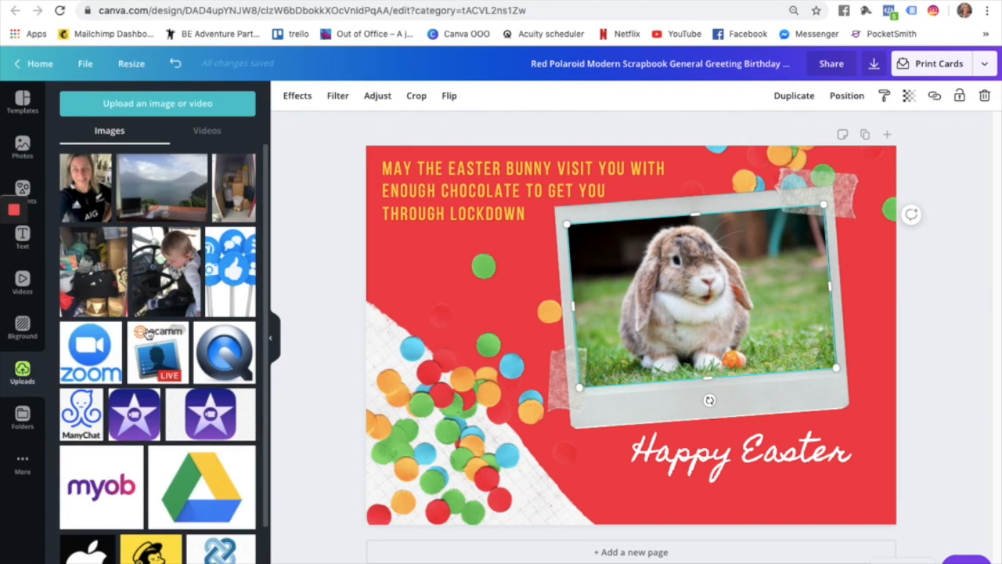
pyautogui.scroll(-10, 147, 334)
pyautogui.scroll(-5, 146, 332)
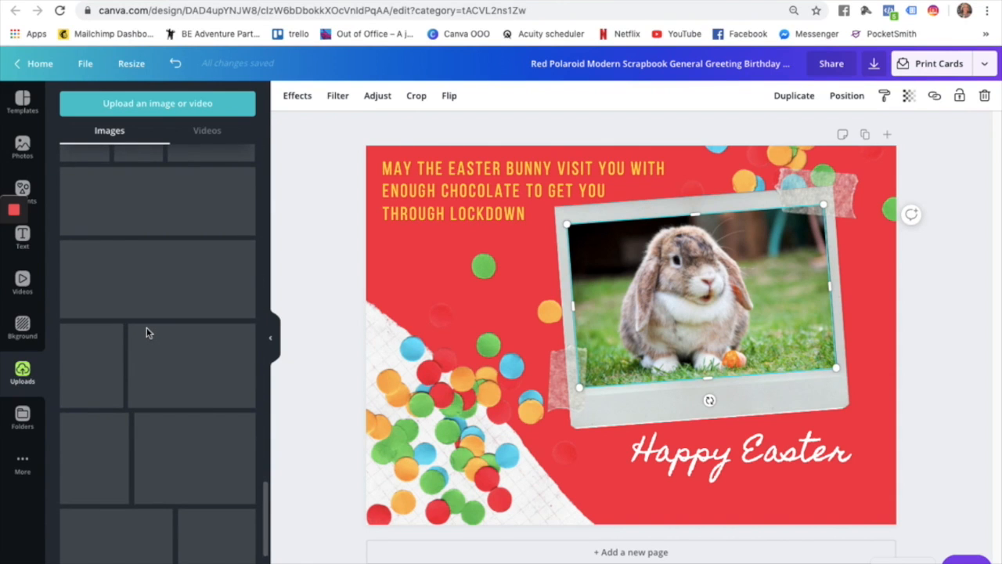
pyautogui.scroll(-10, 148, 335)
pyautogui.scroll(-8, 148, 335)
pyautogui.scroll(-8, 147, 334)
pyautogui.scroll(-8, 147, 334)
pyautogui.scroll(-4, 147, 335)
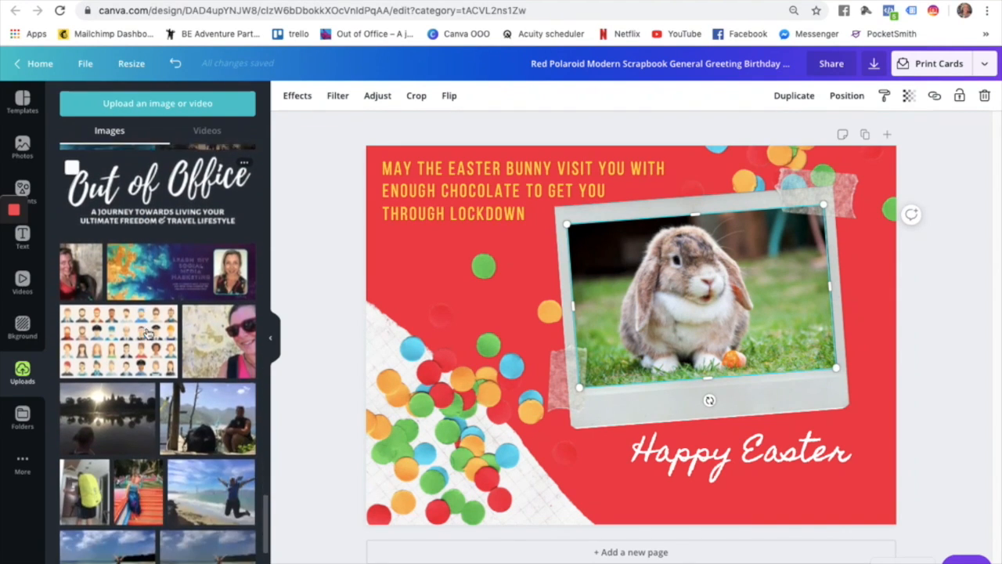
pyautogui.scroll(-5, 147, 334)
pyautogui.moveTo(217, 302); pyautogui.dragTo(720, 299)
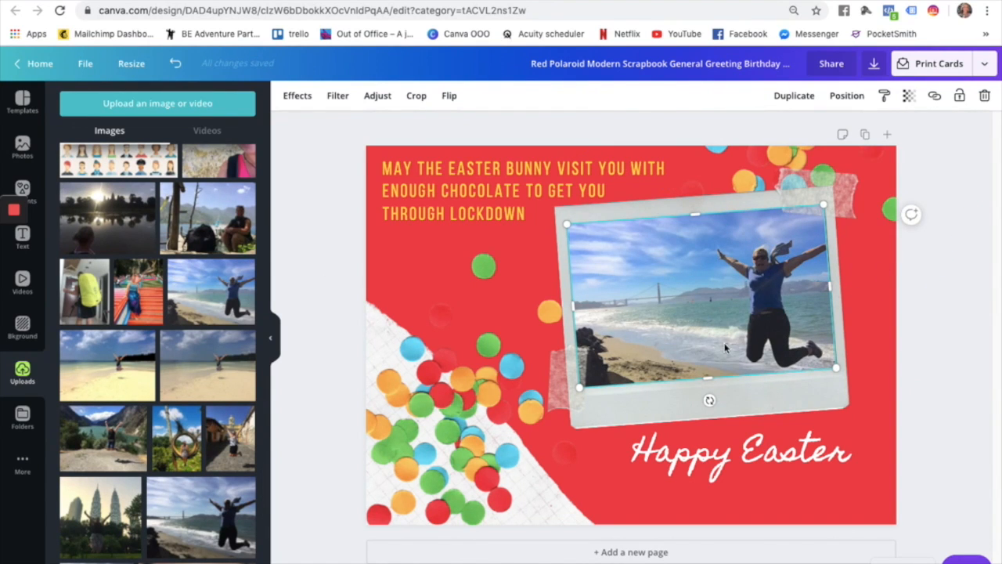
pyautogui.click(728, 465)
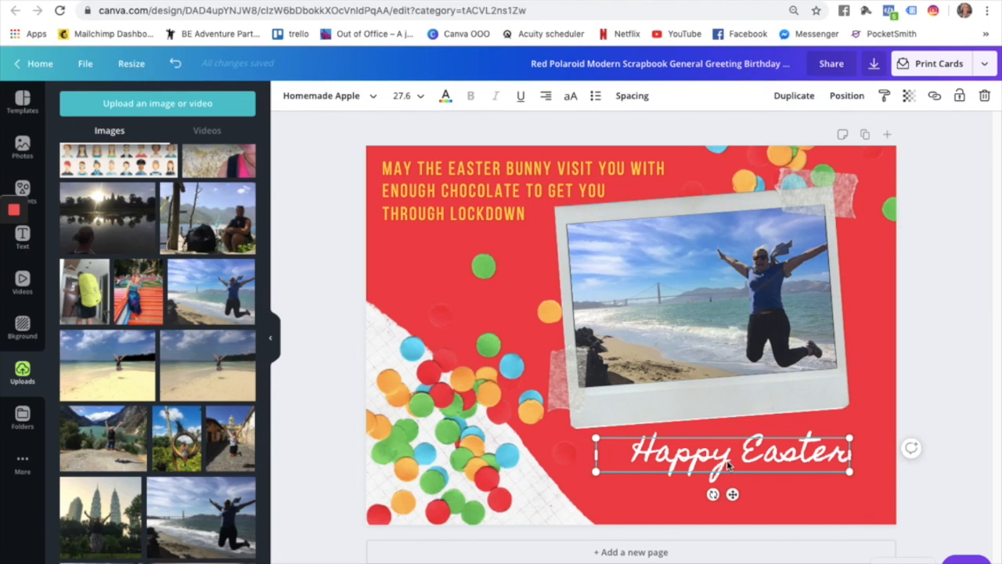
# Duplicate 'Happy Easter' below itself and retype the copy as 'xx' plus the sender's name.
pyautogui.hotkey('ctrl', 'd')
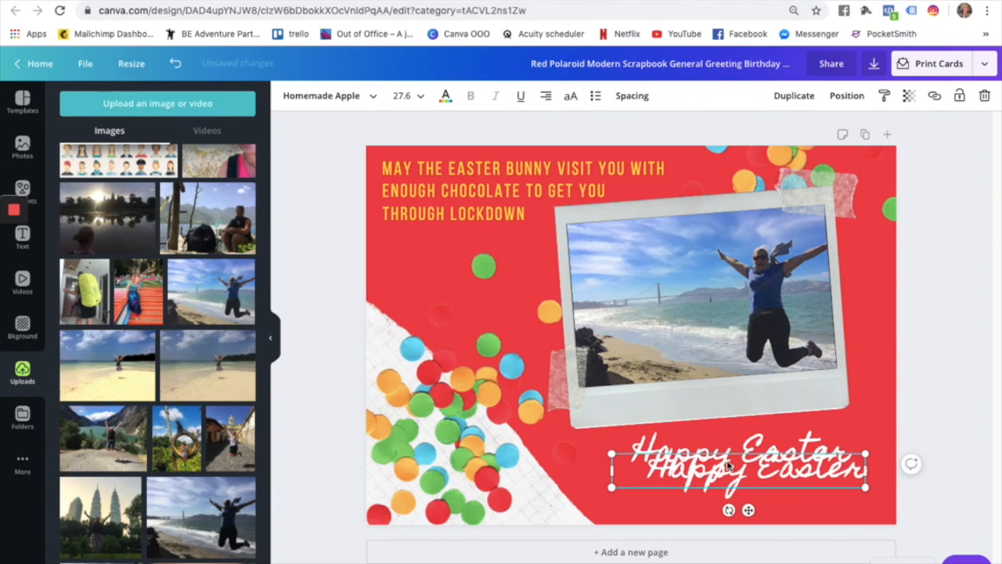
pyautogui.moveTo(730, 476); pyautogui.dragTo(728, 493)
pyautogui.doubleClick(731, 490)
pyautogui.tripleClick(730, 490)
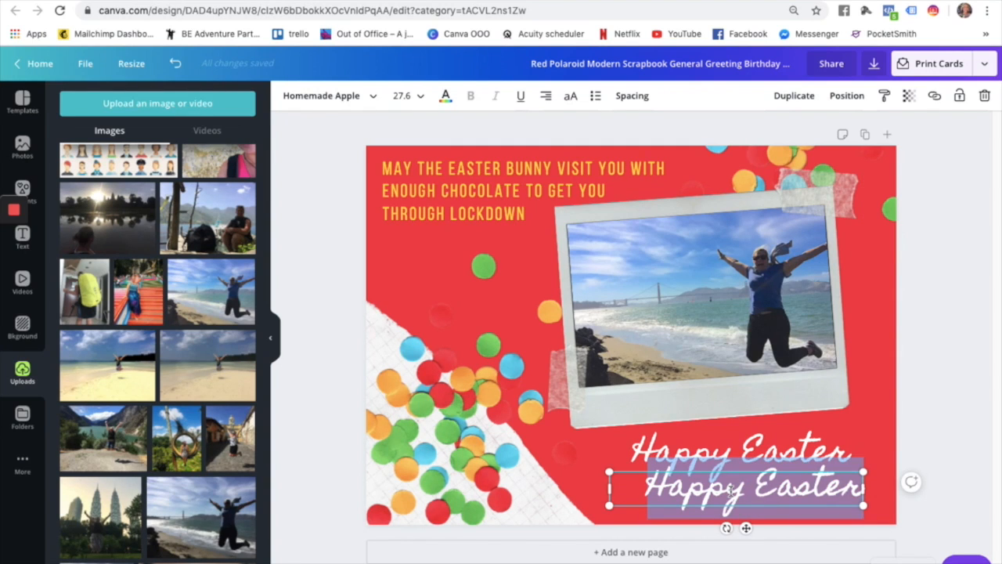
pyautogui.write('xx Kate')
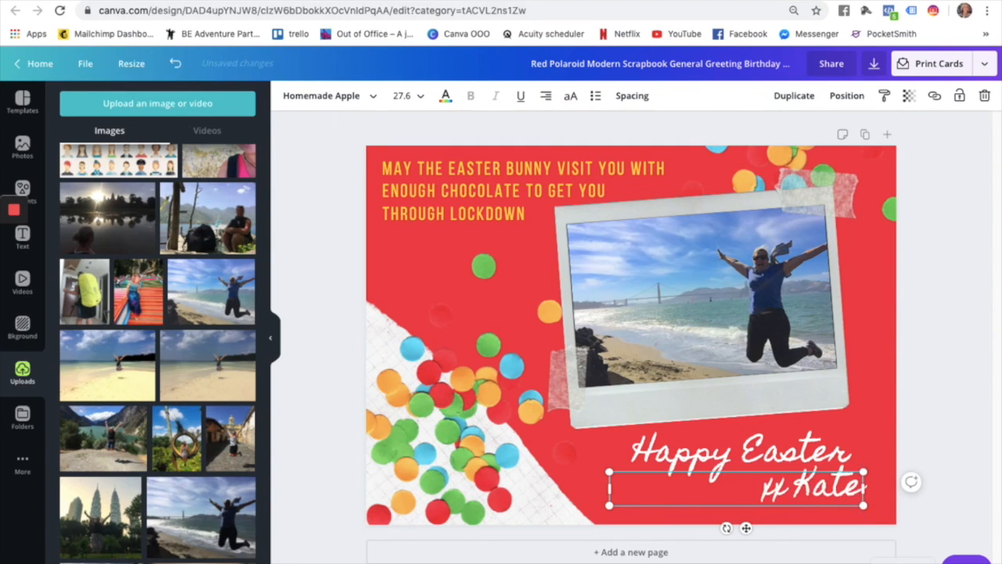
pyautogui.click(783, 490)
pyautogui.doubleClick(775, 490)
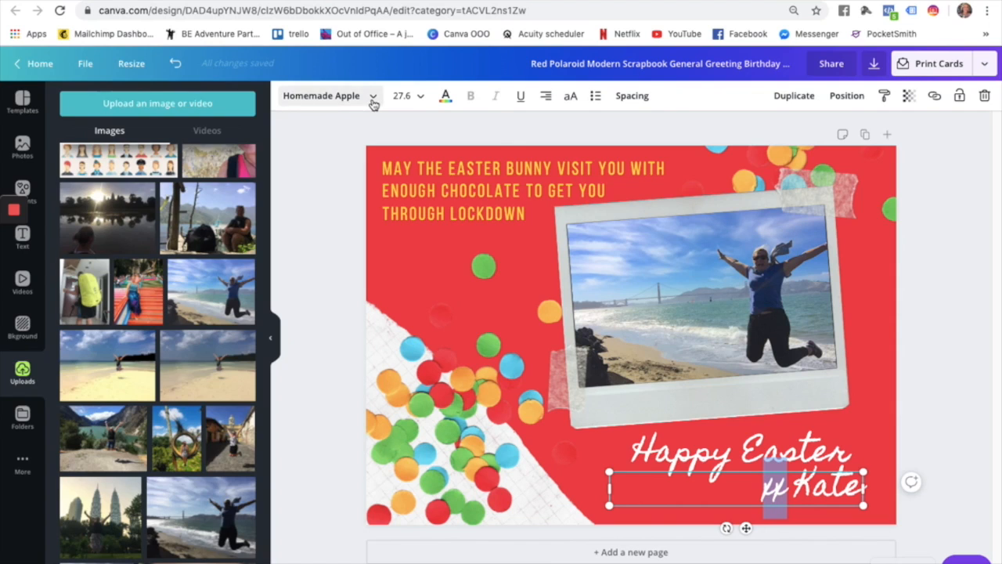
# Set the sign-off in Bebas Neue and narrow its text box.
pyautogui.click(374, 105)
pyautogui.click(144, 142)
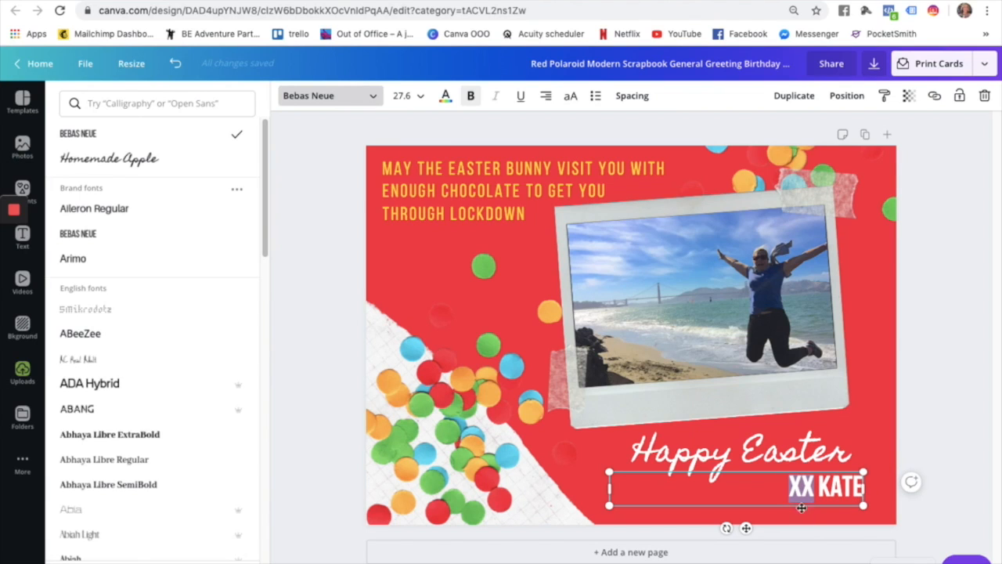
pyautogui.moveTo(609, 490); pyautogui.dragTo(786, 508)
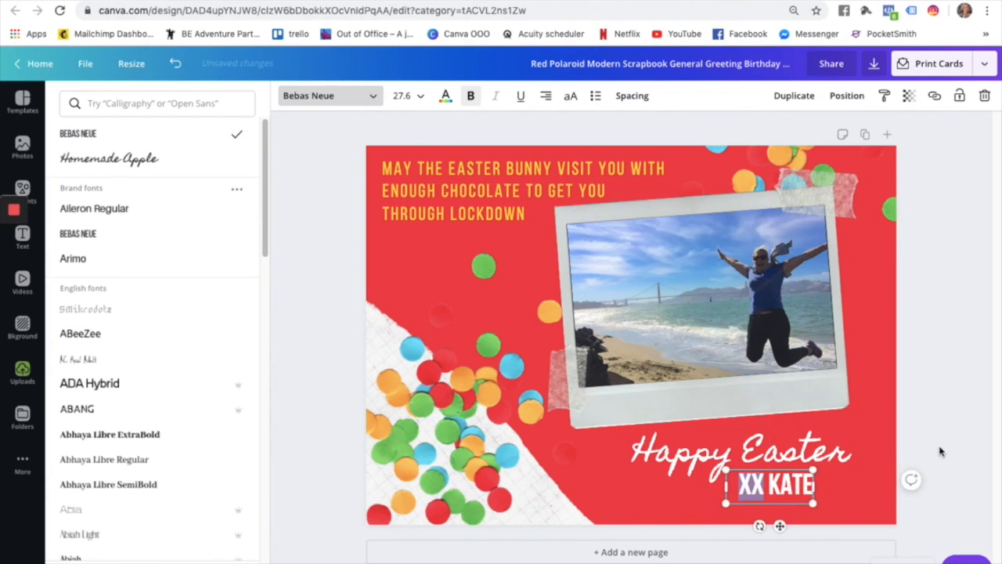
pyautogui.click(559, 423)
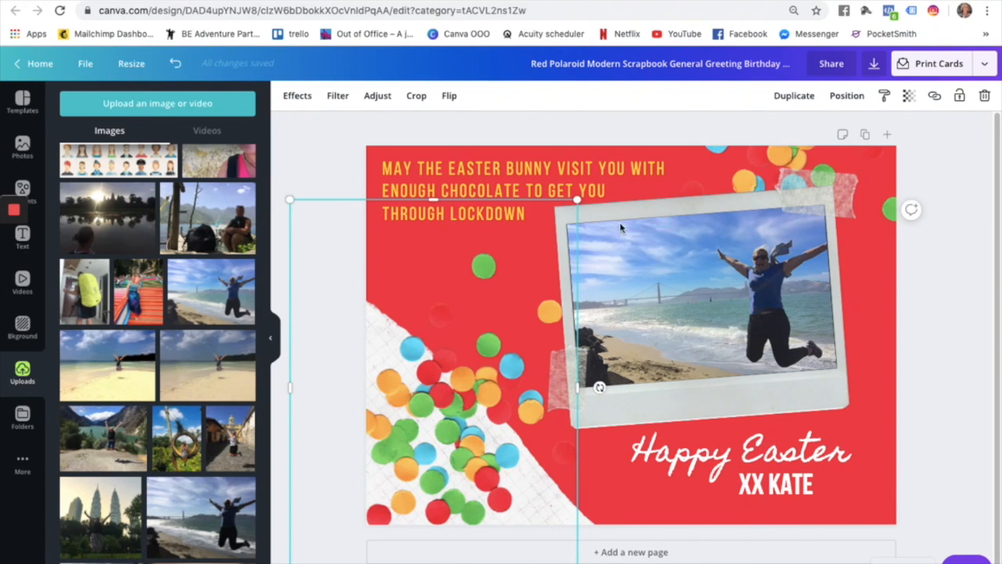
# Check the top greeting text and the rotated element behind it on the card.
pyautogui.click(615, 181)
pyautogui.click(623, 157)
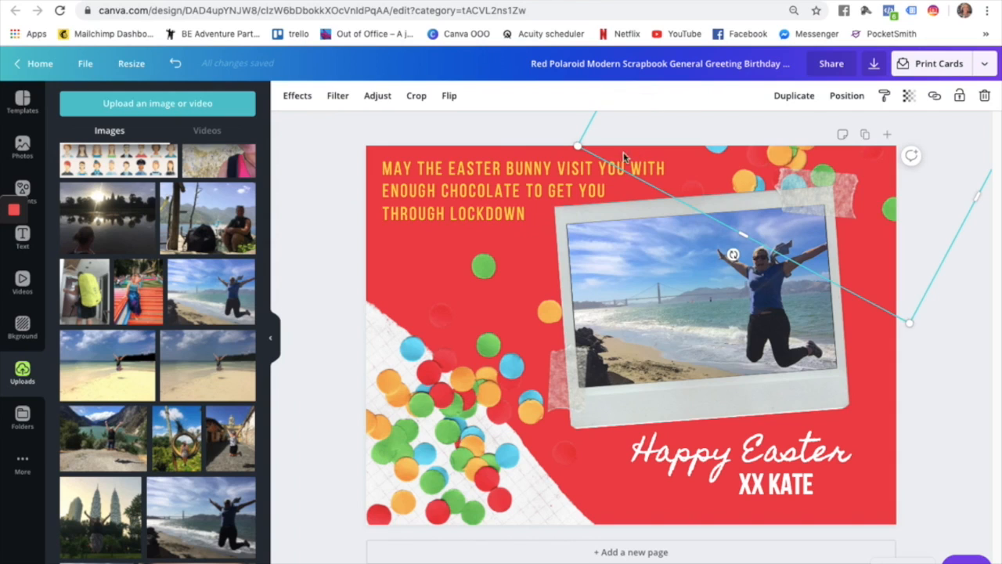
pyautogui.click(498, 138)
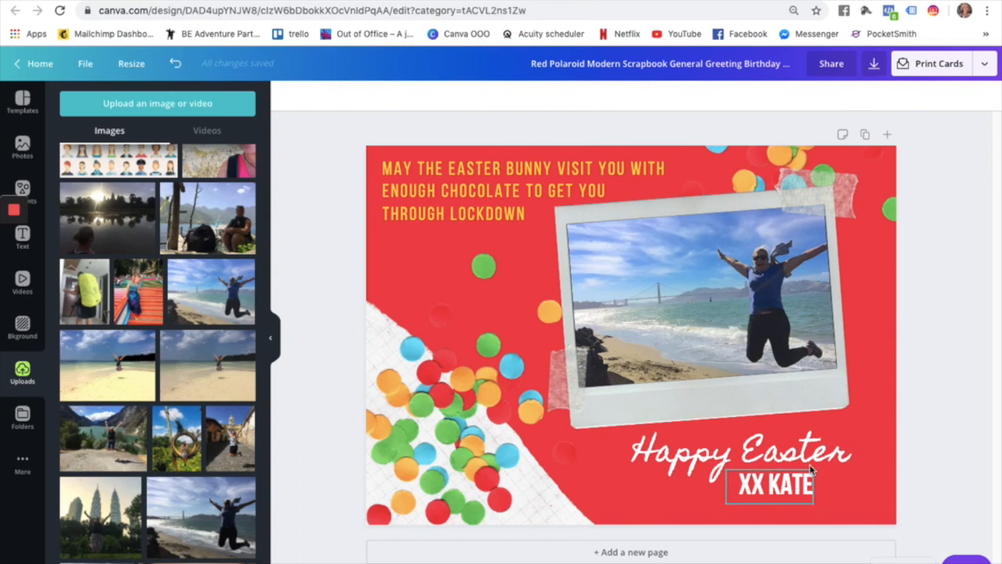
# Open Folders > Logos to list the four Out of Office logo versions.
pyautogui.click(22, 418)
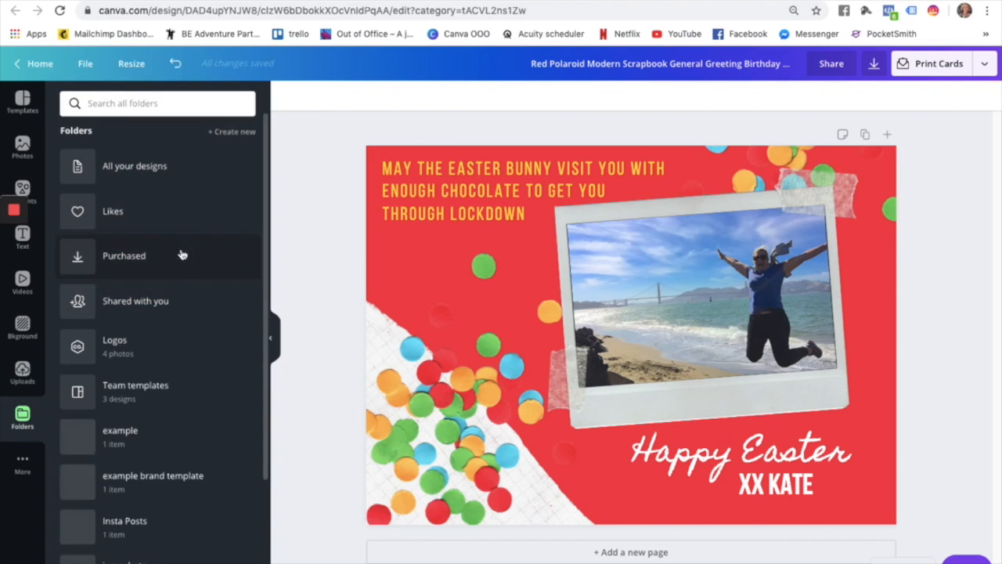
pyautogui.click(110, 344)
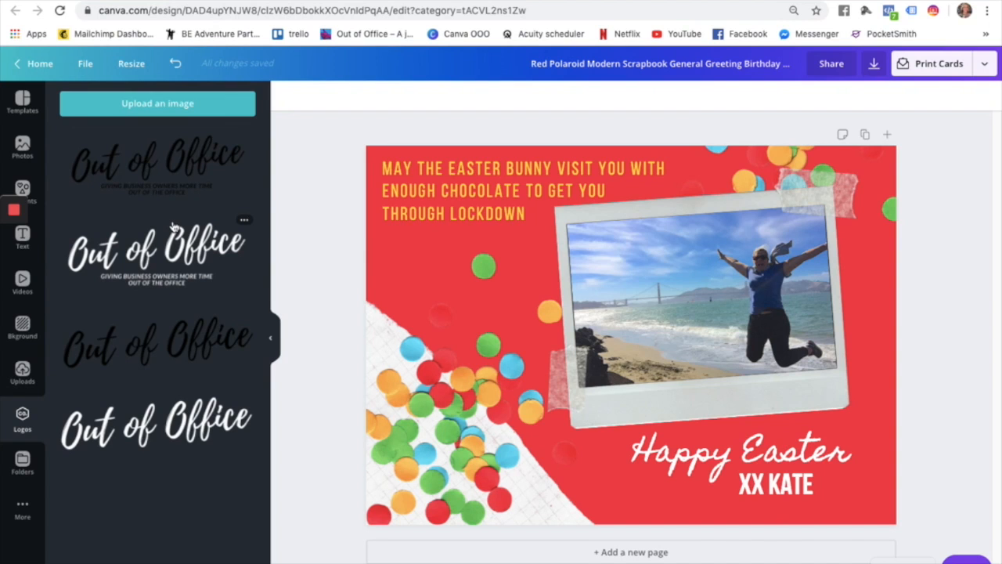
pyautogui.click(22, 371)
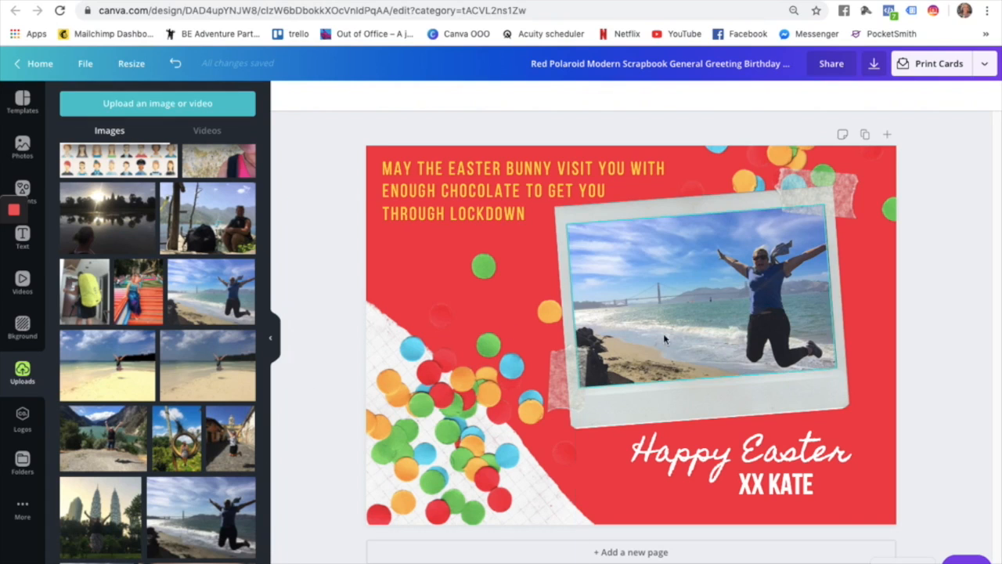
pyautogui.click(22, 423)
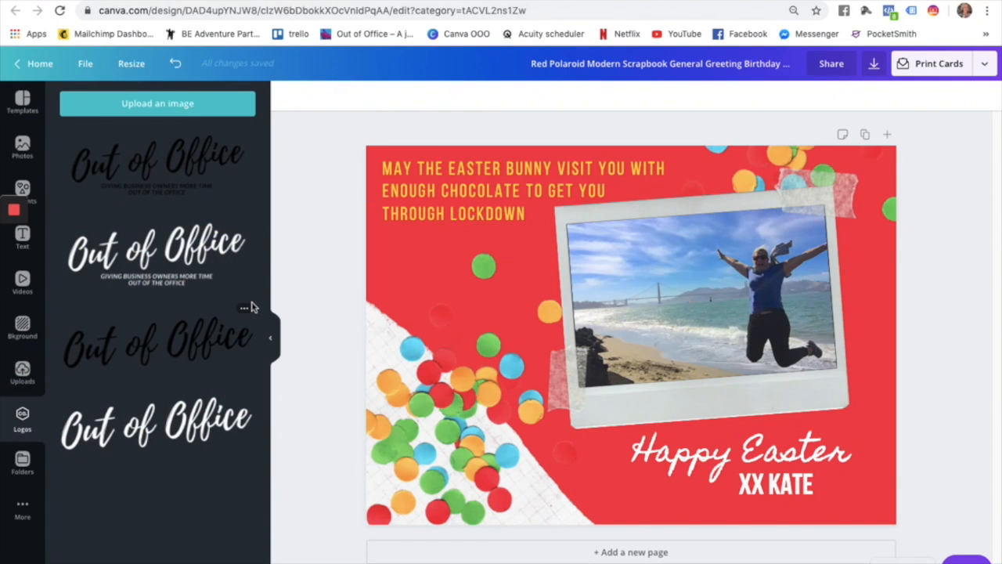
# Add the white Out of Office logo, shrink it below the photo and tilt it to about -9°.
pyautogui.click(202, 429)
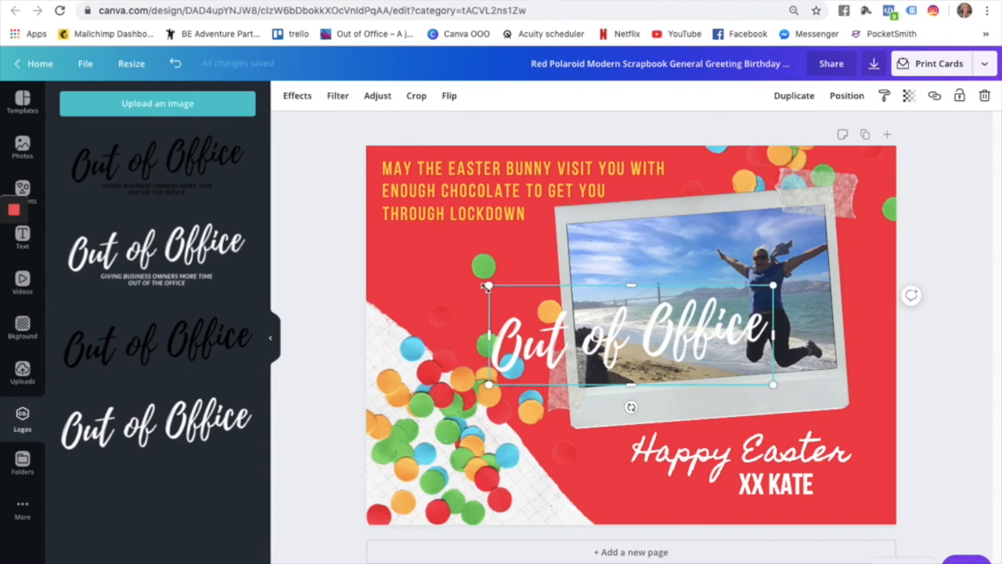
pyautogui.moveTo(635, 349); pyautogui.dragTo(647, 403)
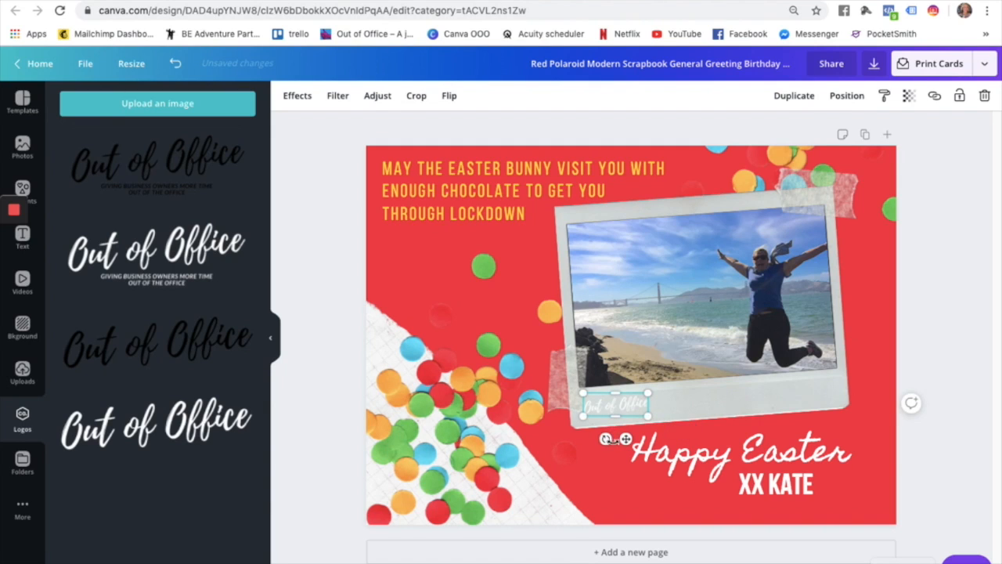
pyautogui.moveTo(608, 439); pyautogui.dragTo(608, 438)
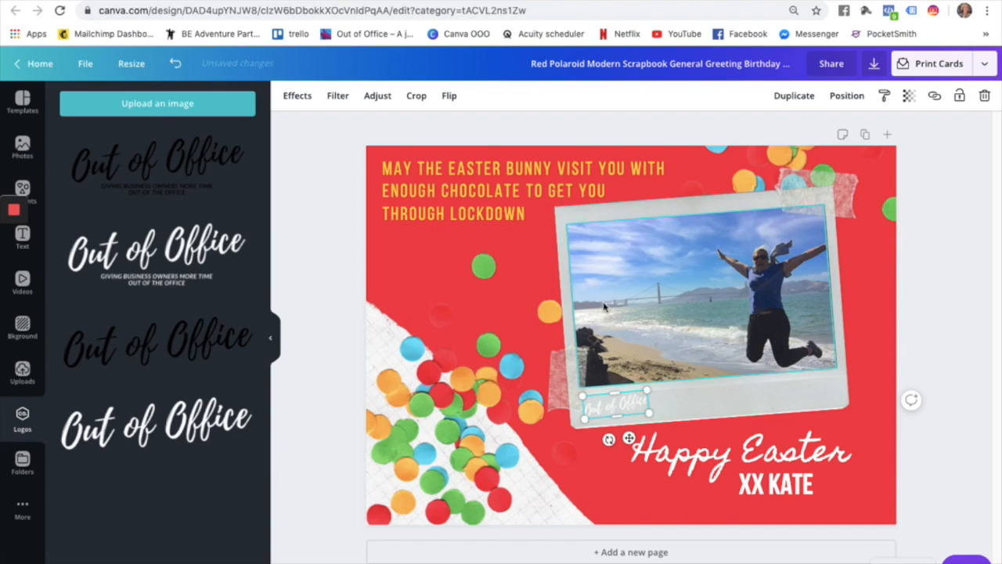
# Check the logo's filter options, reopen the Logos folder and reselect the small logo.
pyautogui.click(339, 97)
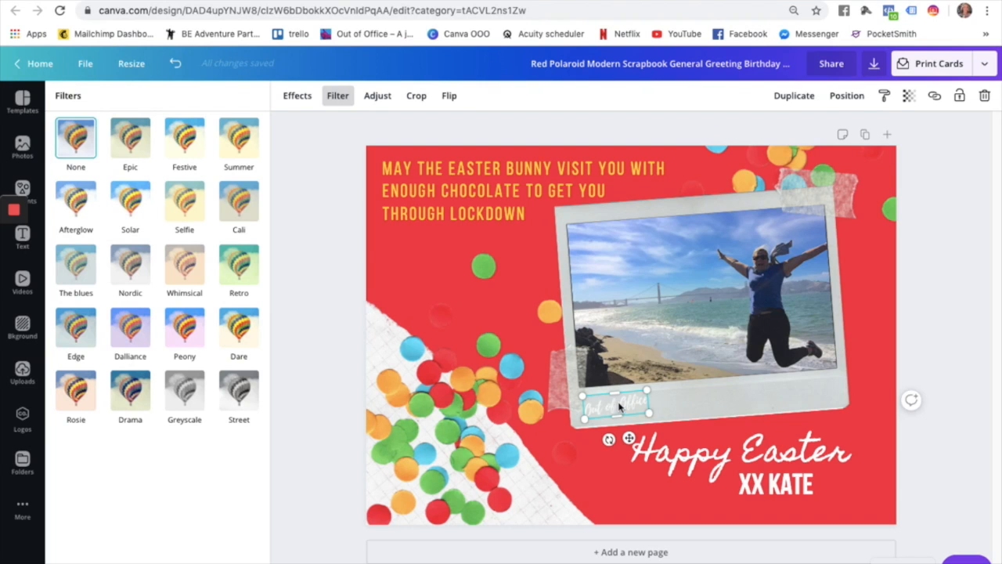
pyautogui.click(22, 462)
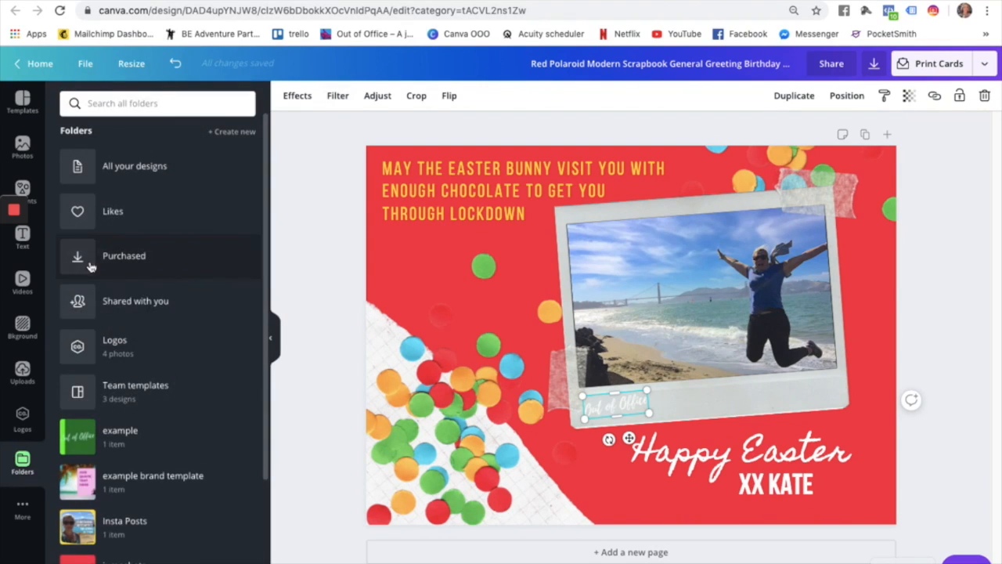
pyautogui.click(80, 352)
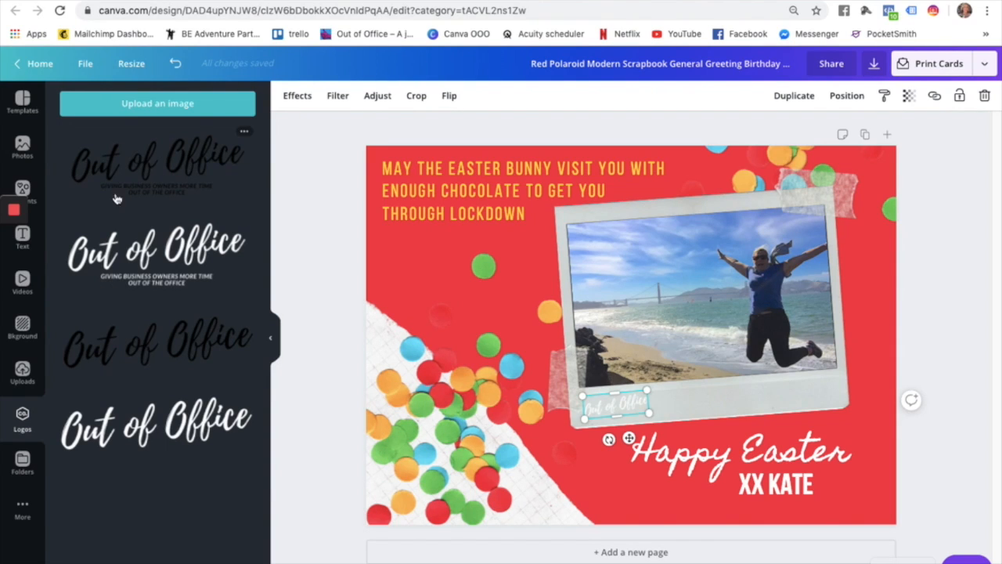
pyautogui.click(328, 236)
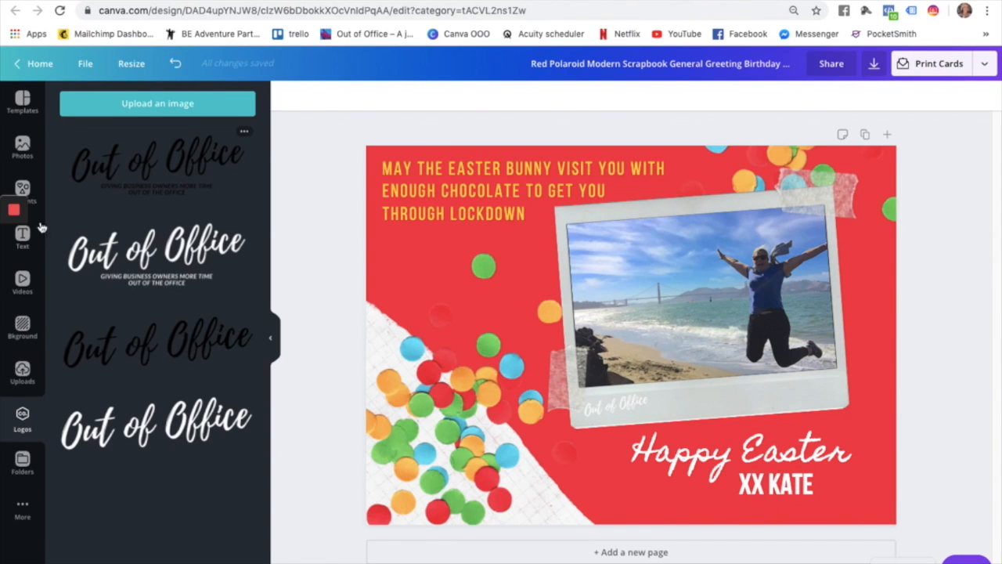
pyautogui.click(630, 400)
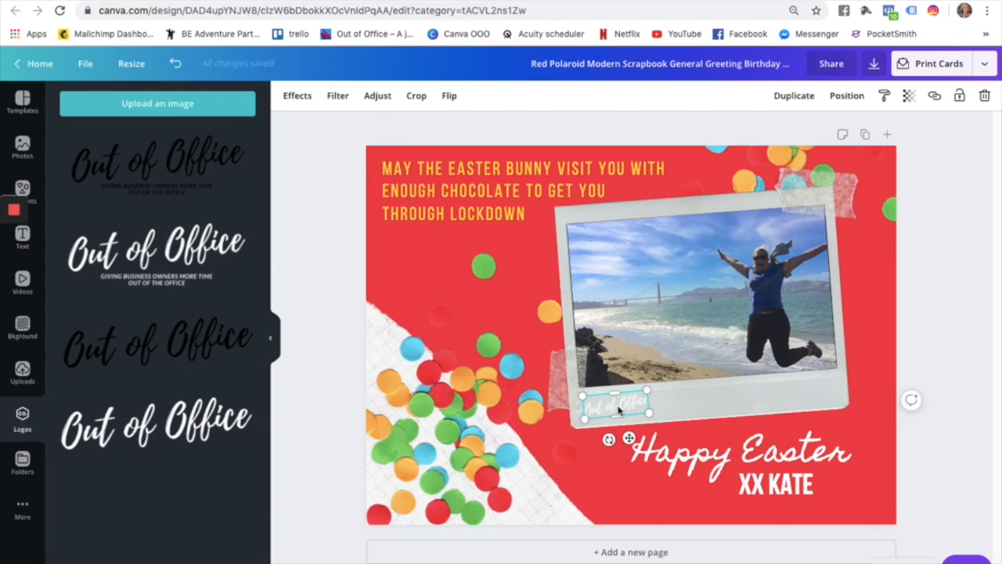
# Lower the logo's brightness and shift its tint left in the Adjust settings.
pyautogui.click(377, 96)
pyautogui.moveTo(168, 128); pyautogui.dragTo(123, 128)
pyautogui.moveTo(165, 202)
pyautogui.mouseDown()
pyautogui.moveTo(90, 201)
pyautogui.moveTo(274, 198)
pyautogui.moveTo(112, 201)
pyautogui.moveTo(149, 201)
pyautogui.mouseUp()
# Try the Pop duotone effect on the logo, then undo it.
pyautogui.click(298, 97)
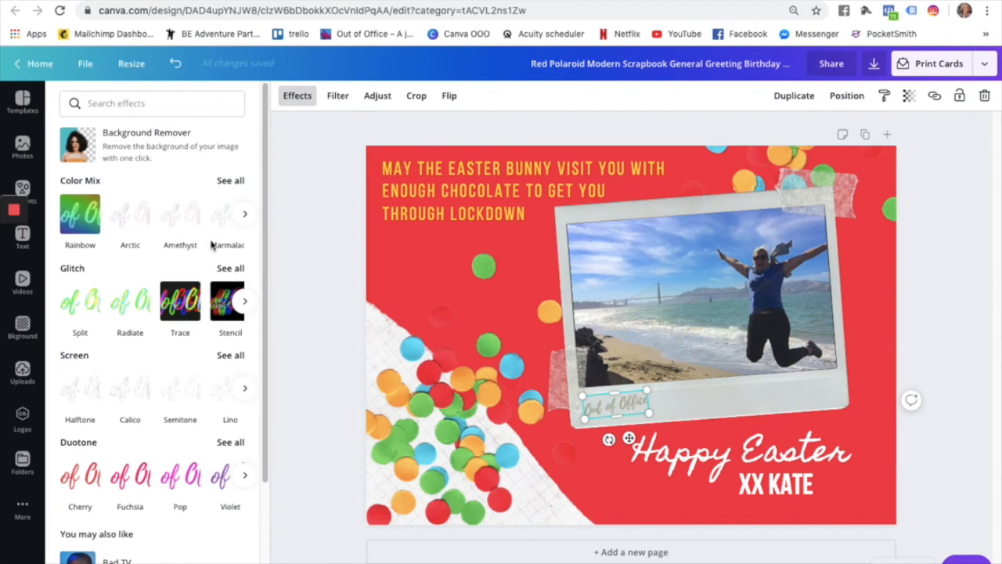
pyautogui.click(245, 214)
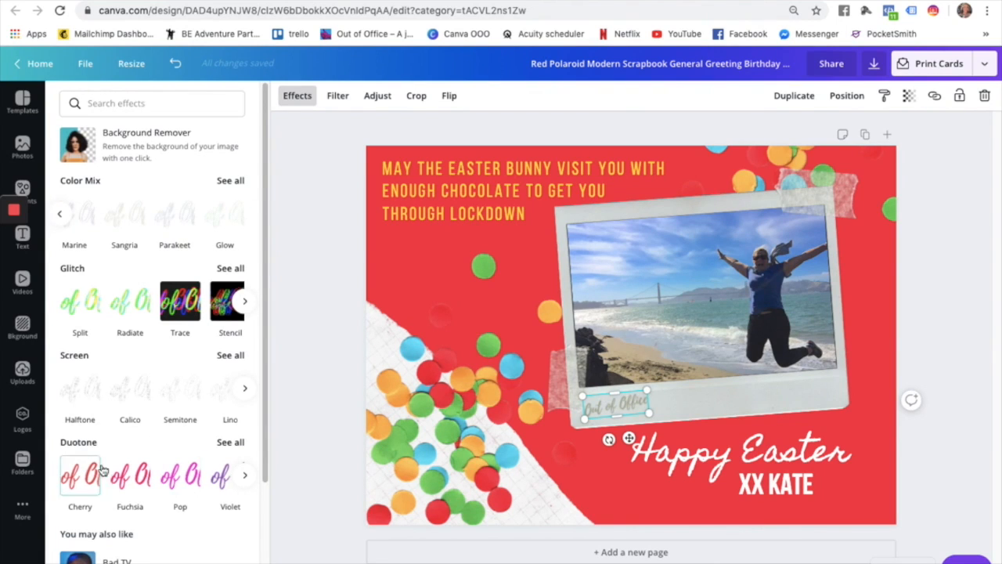
pyautogui.click(180, 474)
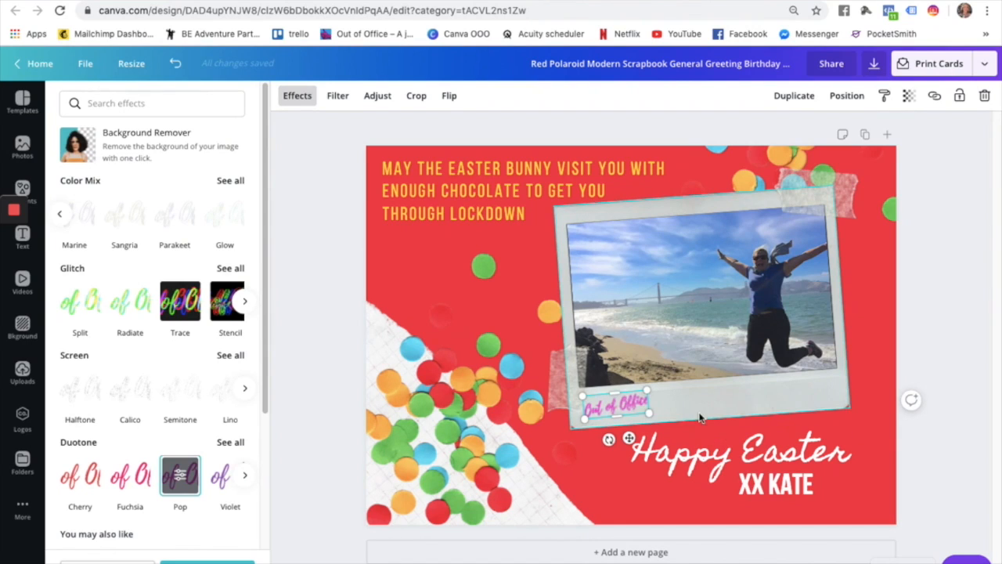
pyautogui.click(725, 406)
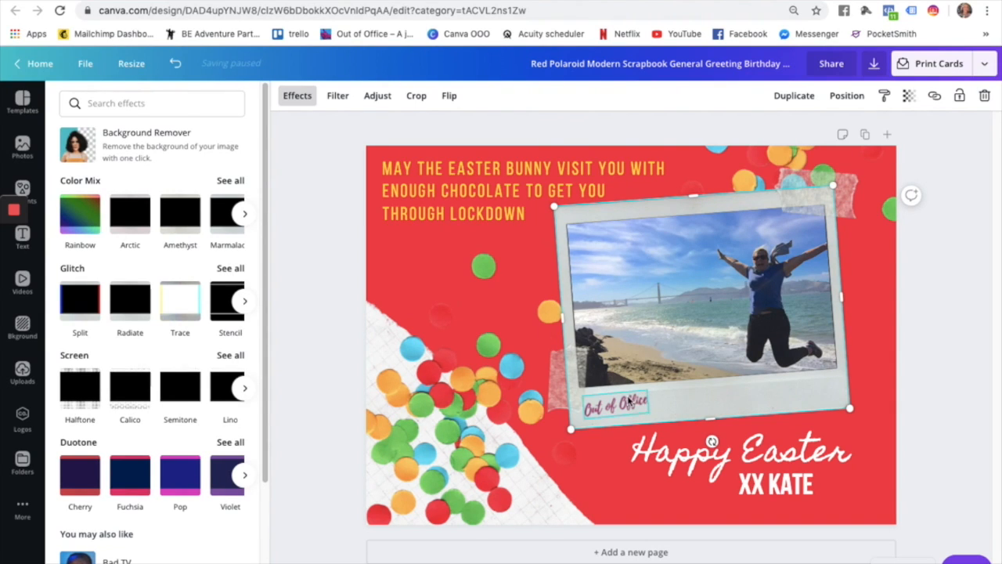
pyautogui.click(176, 64)
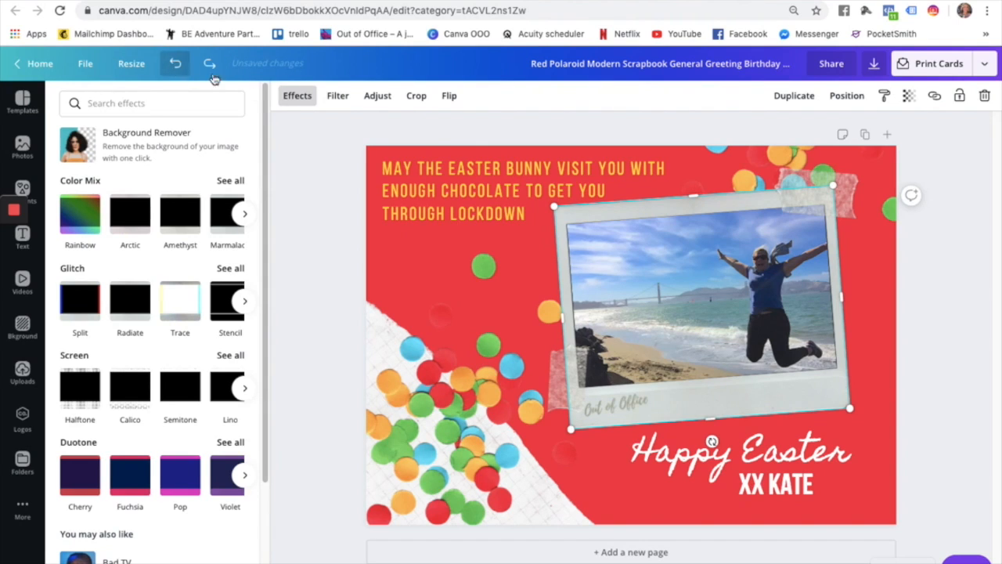
pyautogui.click(375, 95)
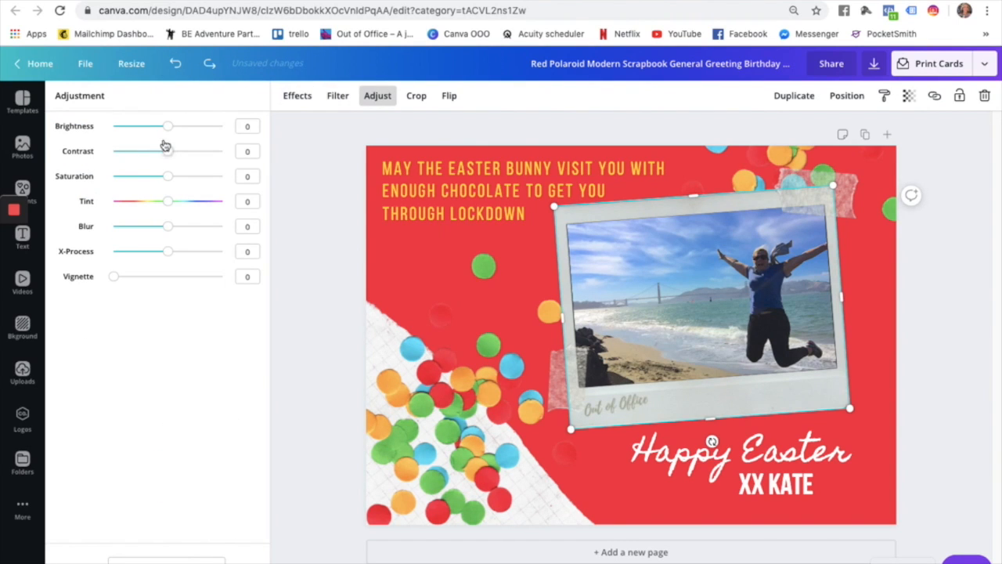
# Set the Out of Office logo to brightness -100, tint 69 and contrast 8.
pyautogui.moveTo(148, 132); pyautogui.dragTo(181, 130)
pyautogui.click(527, 271)
pyautogui.click(638, 406)
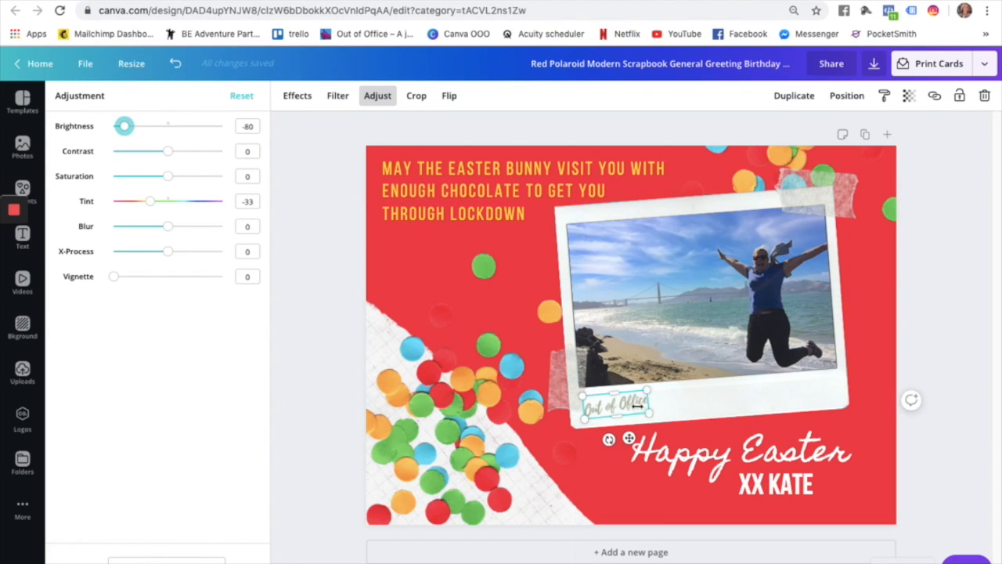
pyautogui.moveTo(125, 128)
pyautogui.mouseDown()
pyautogui.moveTo(174, 133)
pyautogui.moveTo(124, 133)
pyautogui.moveTo(132, 132)
pyautogui.mouseUp()
pyautogui.moveTo(150, 200); pyautogui.dragTo(206, 201)
pyautogui.moveTo(135, 135); pyautogui.dragTo(38, 119)
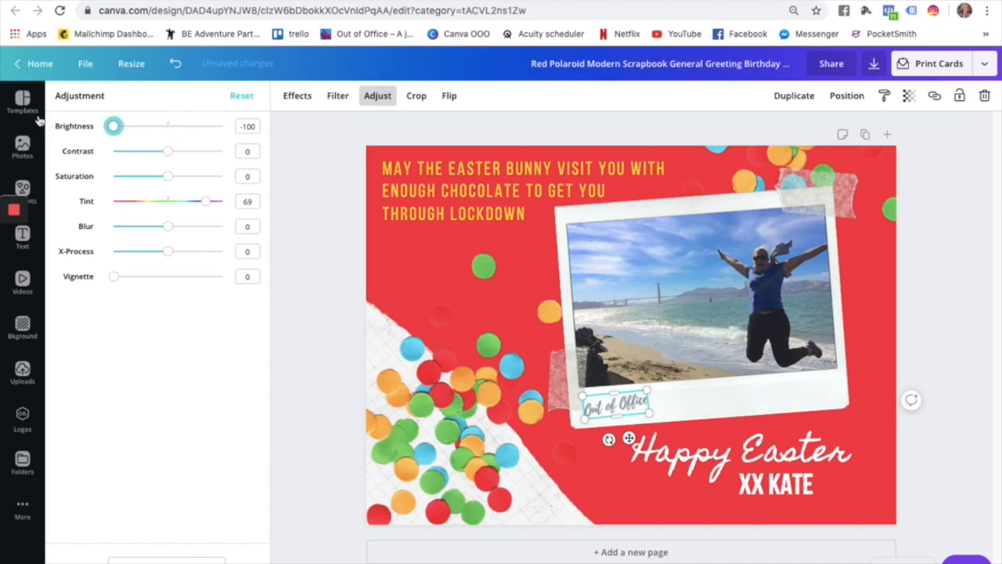
pyautogui.moveTo(167, 151)
pyautogui.mouseDown()
pyautogui.moveTo(192, 152)
pyautogui.moveTo(180, 158)
pyautogui.mouseUp()
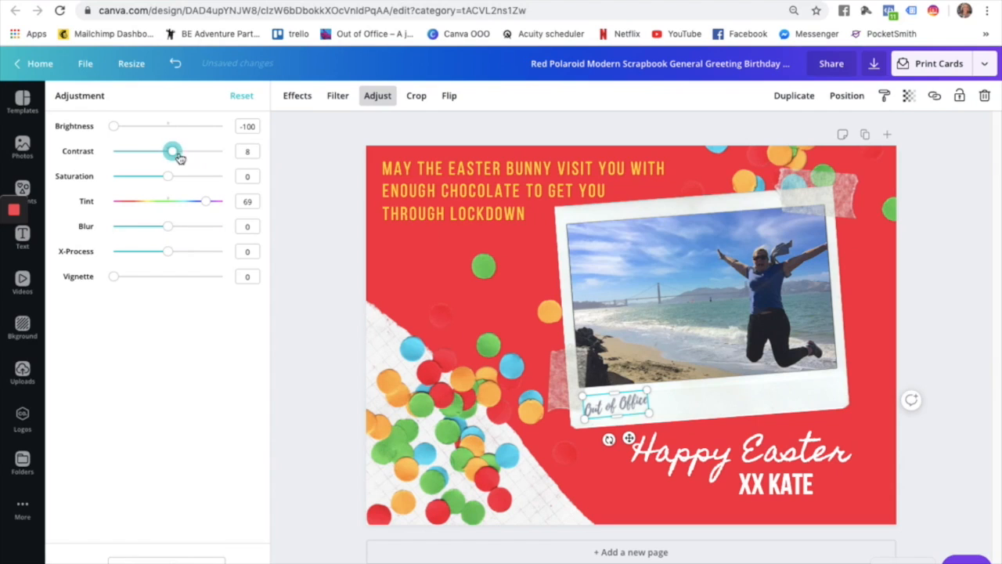
pyautogui.click(879, 287)
pyautogui.click(394, 385)
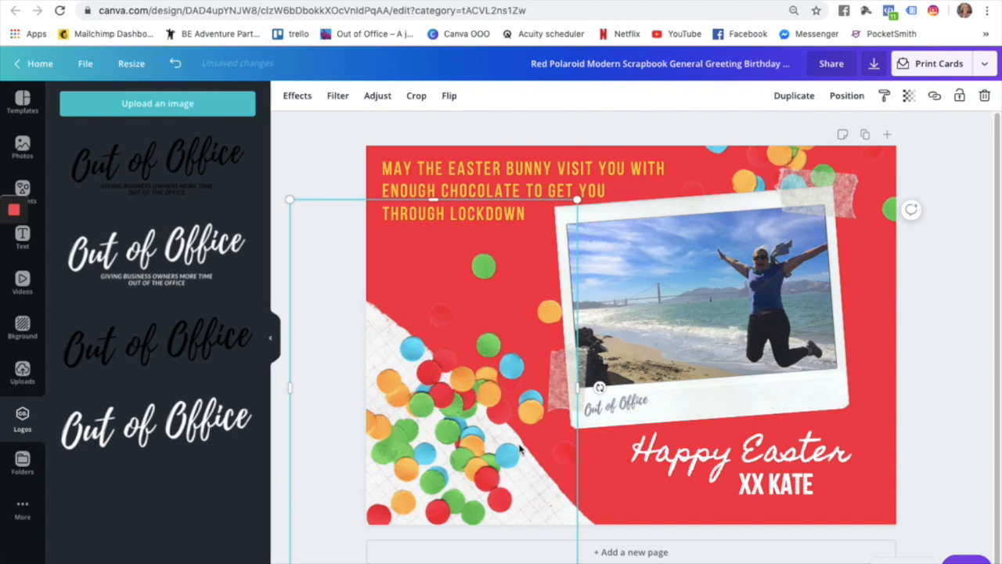
# Make the Happy Easter heading the yellow brand colour and rotate it to about -6°.
pyautogui.click(605, 521)
pyautogui.click(494, 472)
pyautogui.click(815, 193)
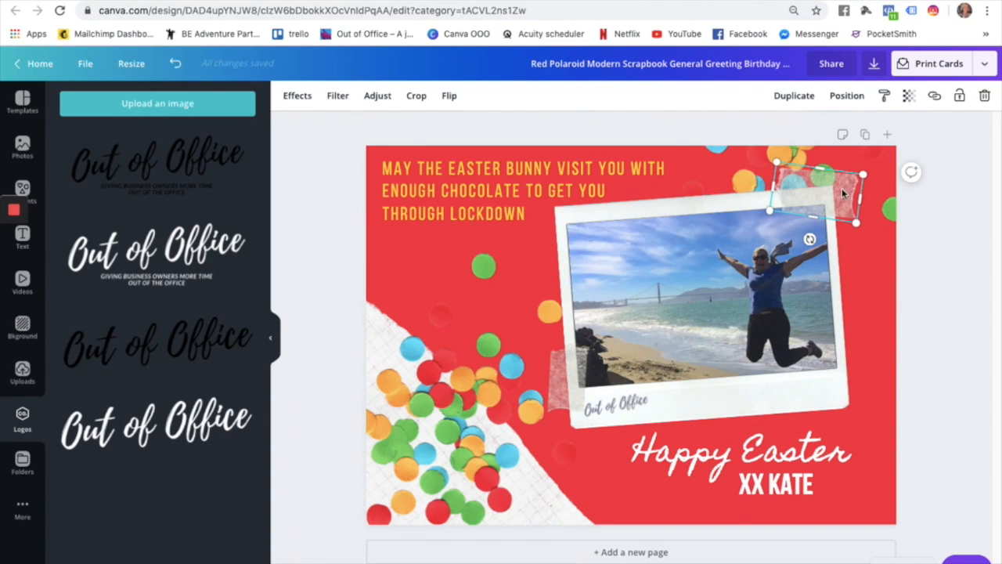
pyautogui.click(689, 468)
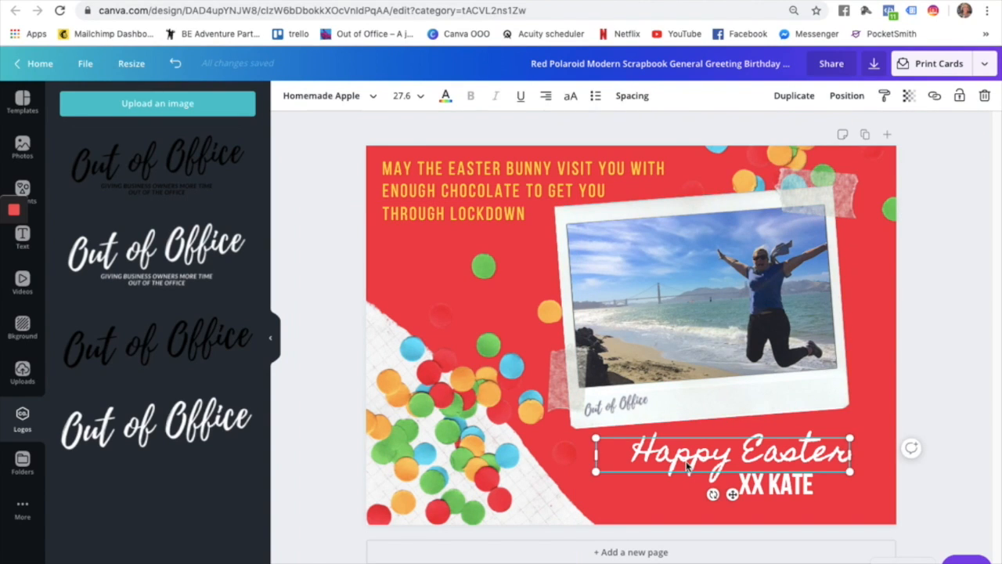
pyautogui.click(446, 96)
pyautogui.click(112, 288)
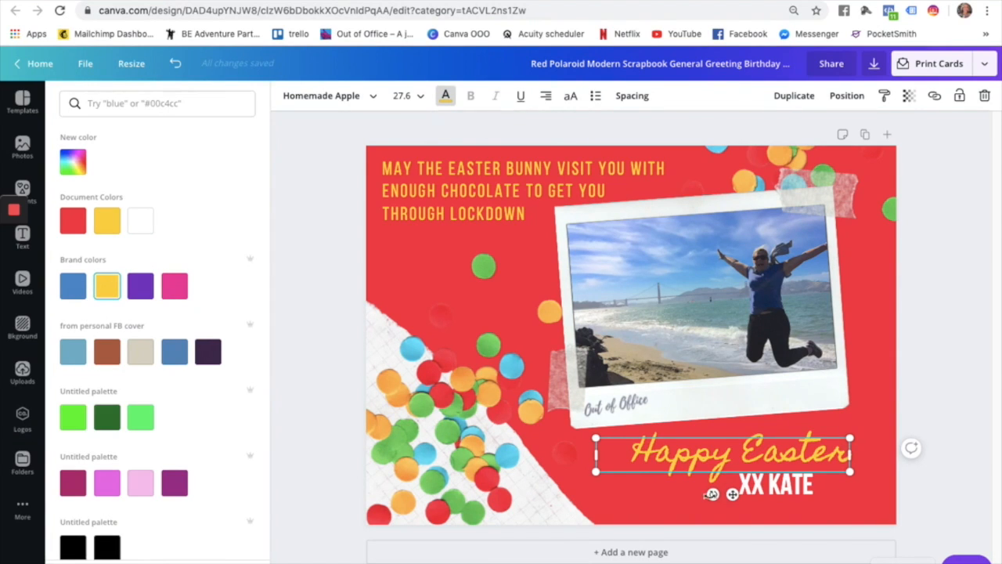
pyautogui.moveTo(712, 494); pyautogui.dragTo(716, 497)
pyautogui.click(881, 482)
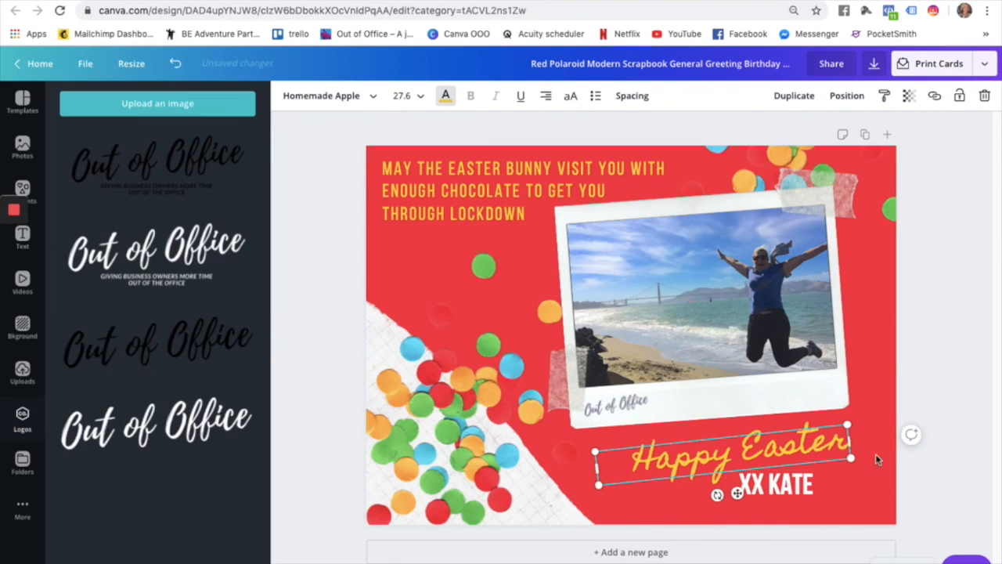
pyautogui.click(982, 280)
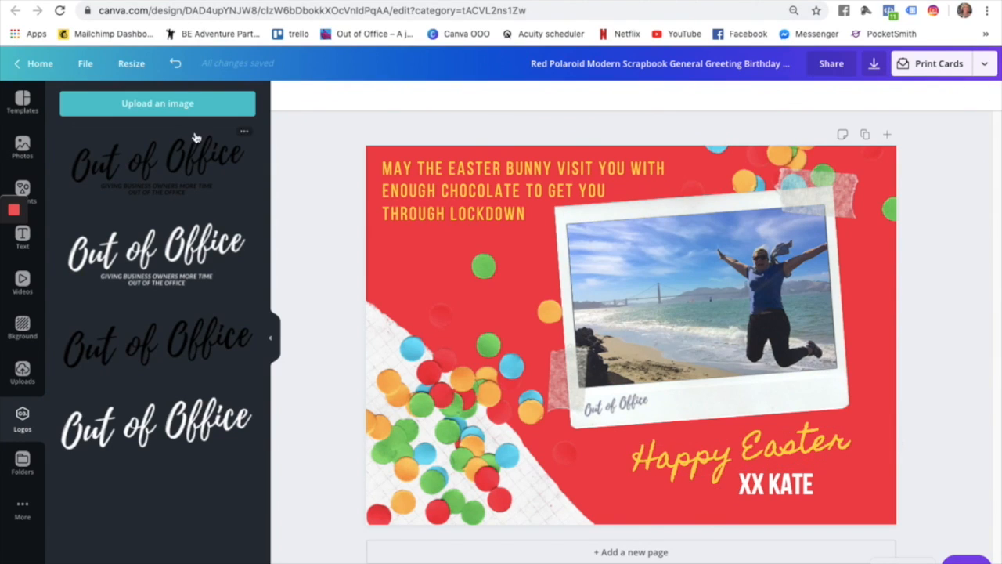
pyautogui.click(431, 179)
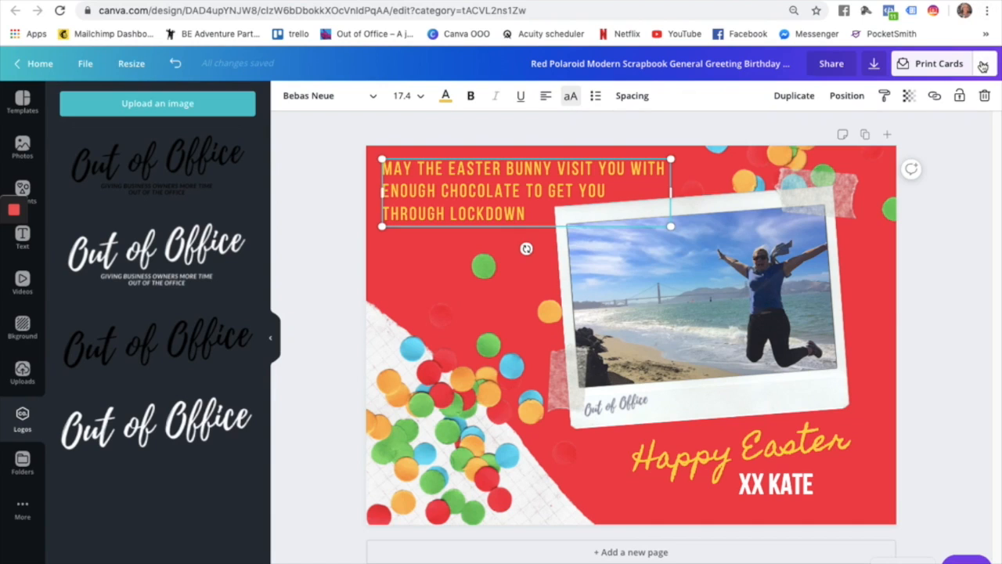
# Browse Canva's sharing and publishing options for the card.
pyautogui.click(984, 65)
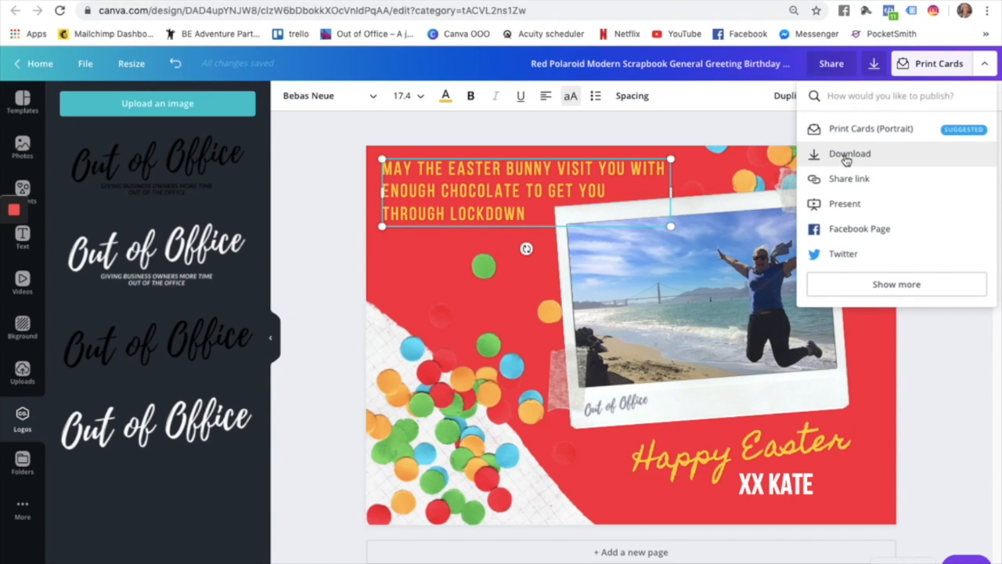
pyautogui.click(868, 284)
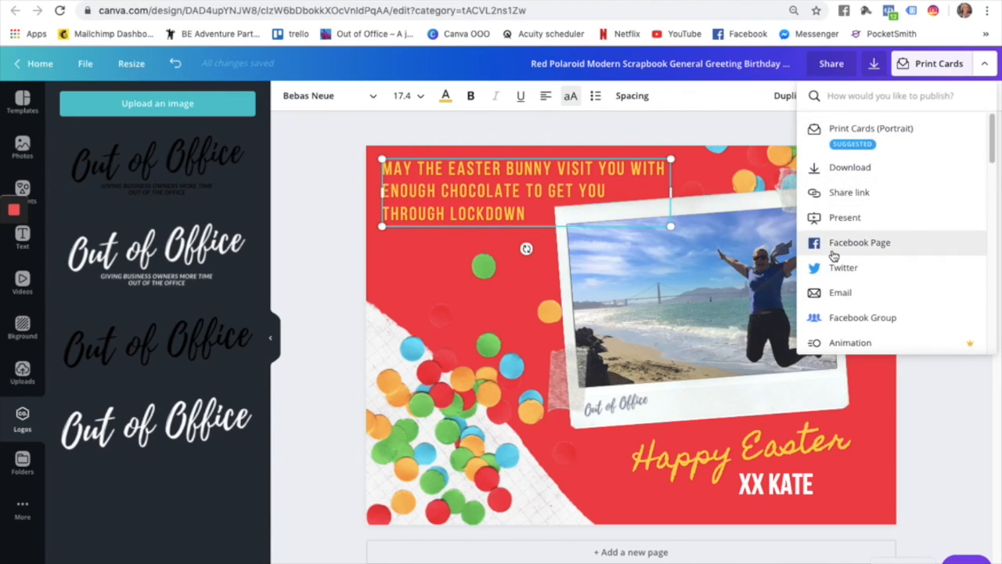
pyautogui.scroll(-3, 832, 253)
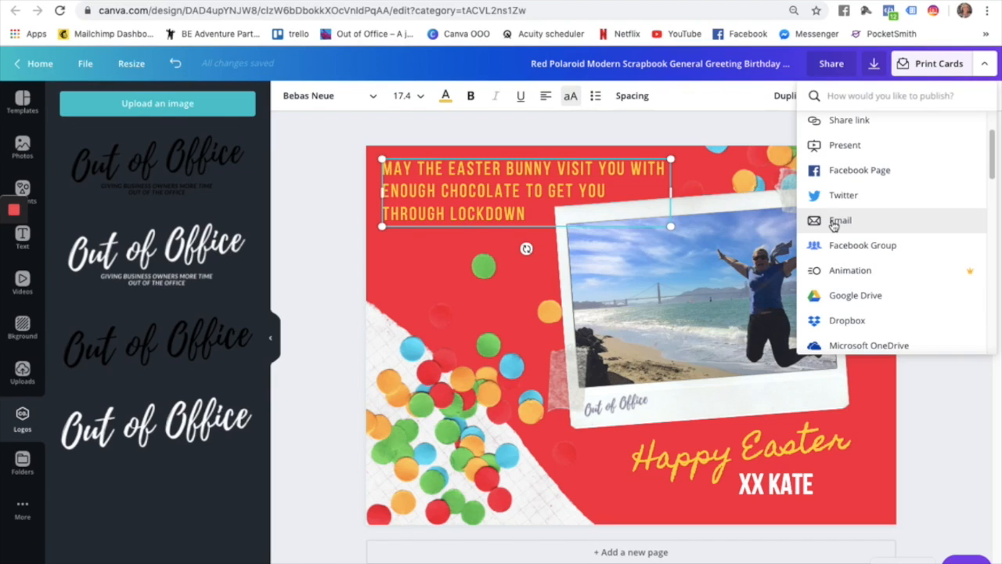
pyautogui.scroll(2, 841, 177)
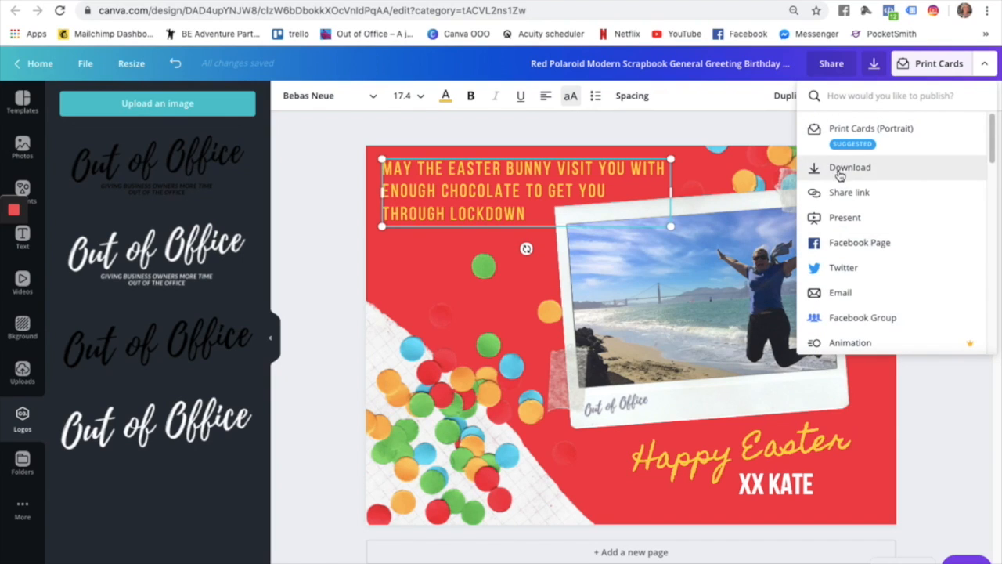
# Download the card as a PNG image and dismiss the published notice.
pyautogui.click(839, 174)
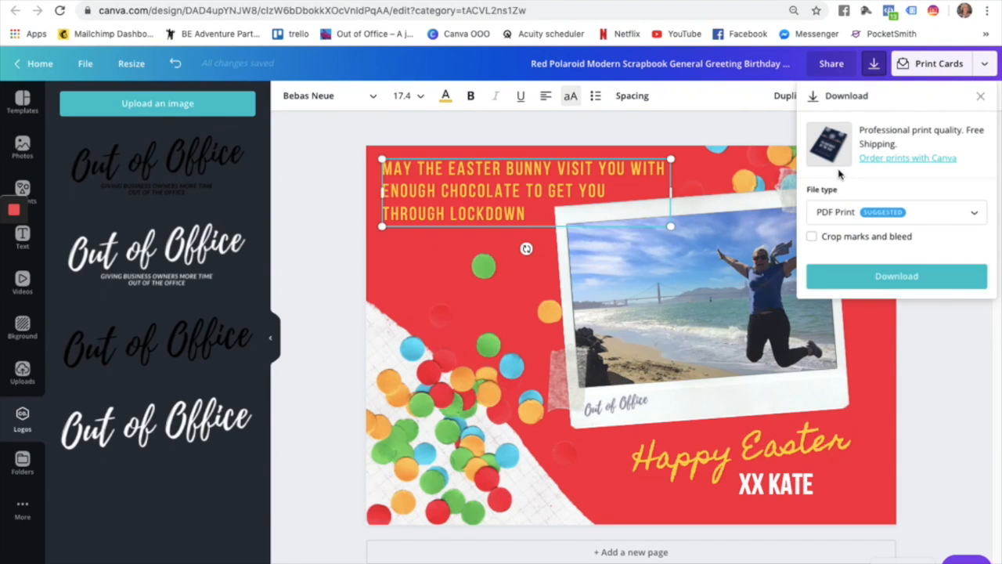
pyautogui.click(977, 215)
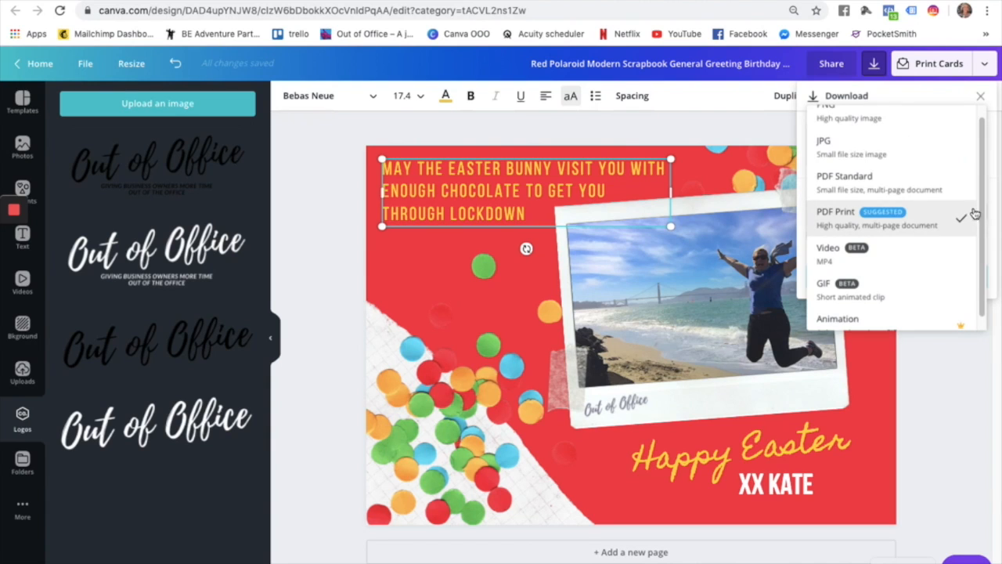
pyautogui.scroll(1, 904, 162)
pyautogui.click(894, 121)
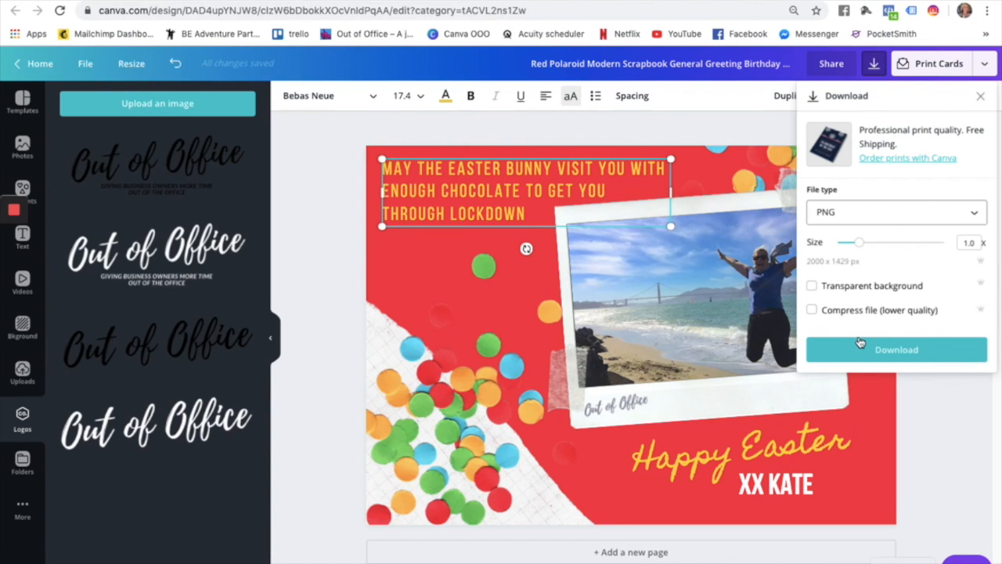
pyautogui.click(911, 361)
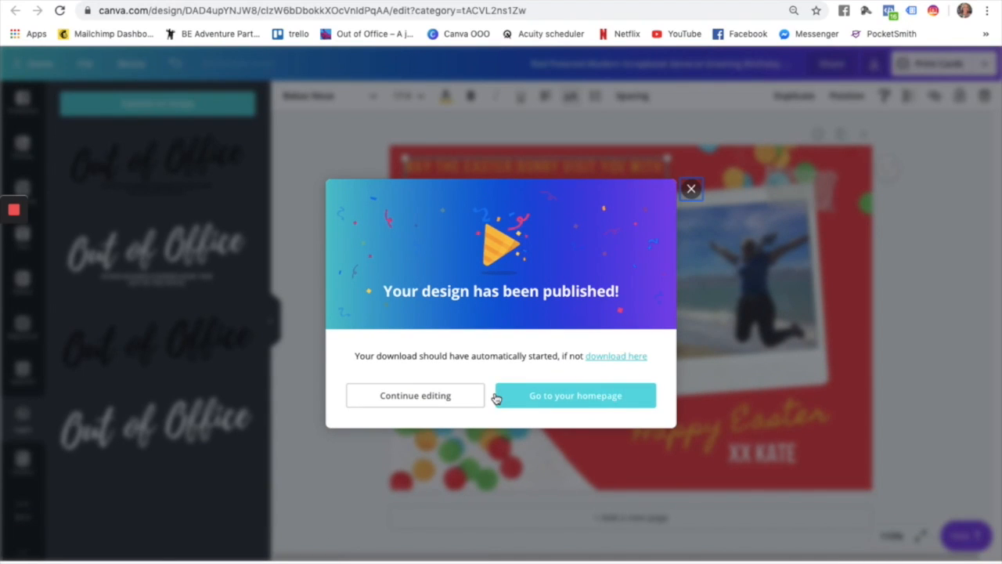
pyautogui.click(427, 396)
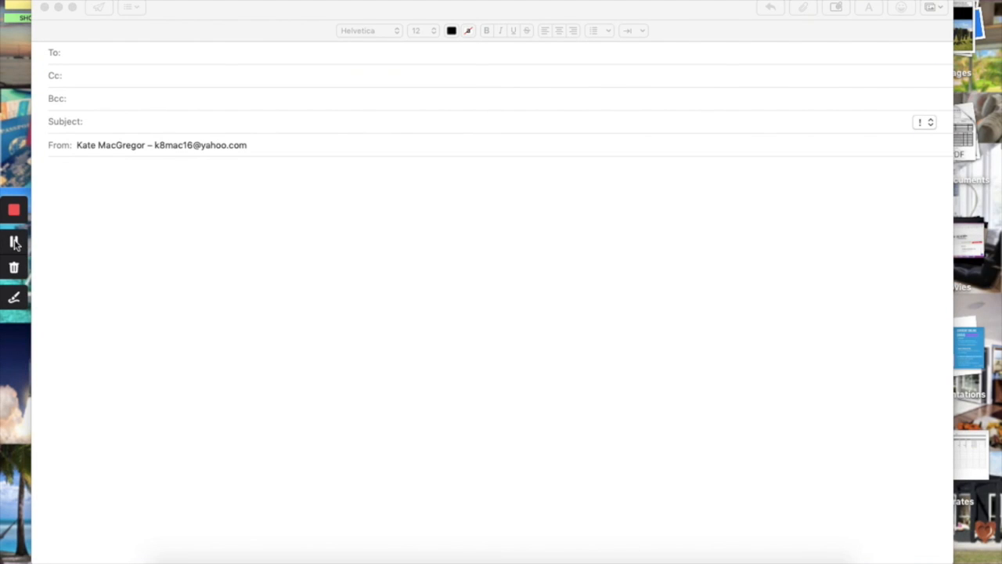
# Address the new Mail message to the suggested recipient.
pyautogui.click(124, 53)
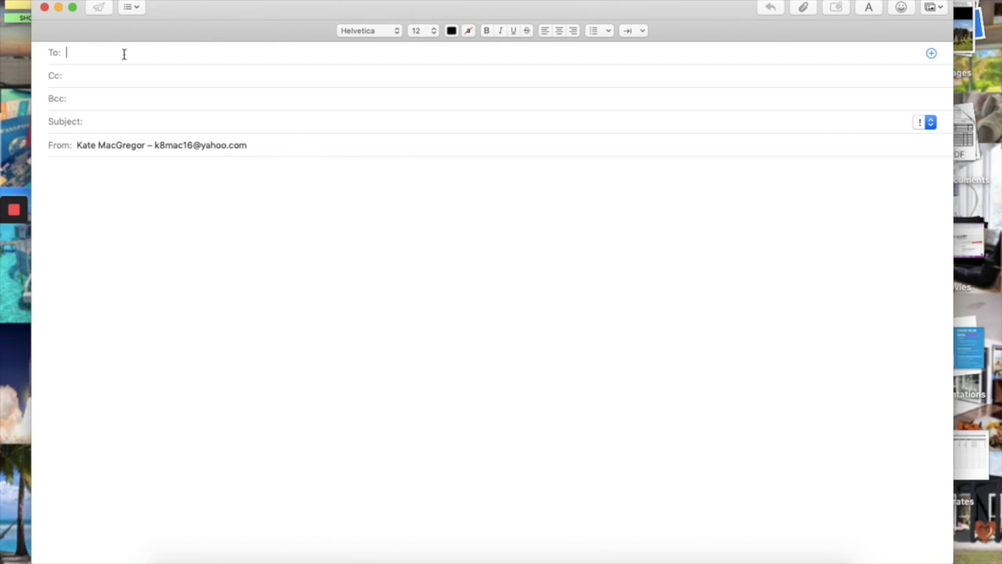
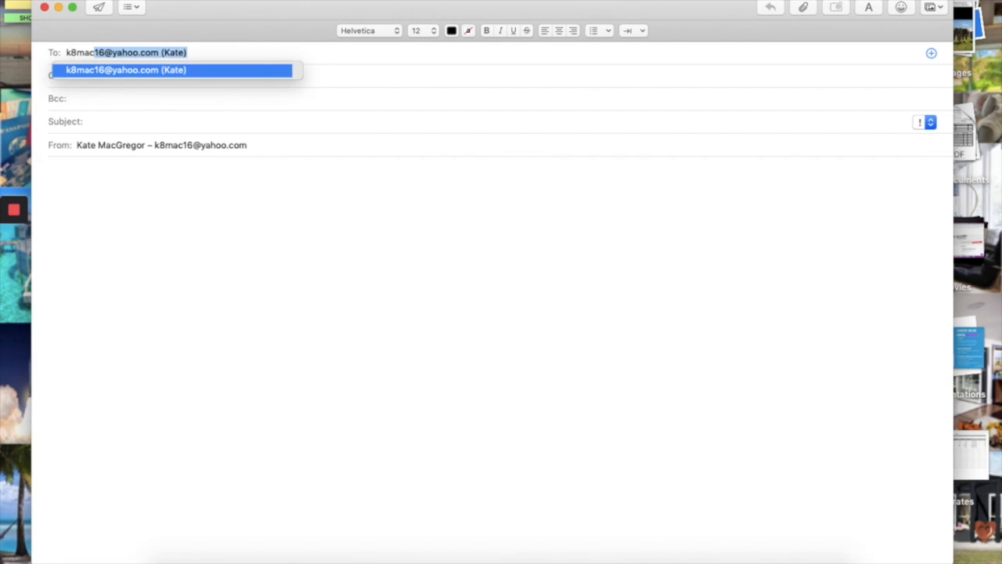
pyautogui.click(120, 70)
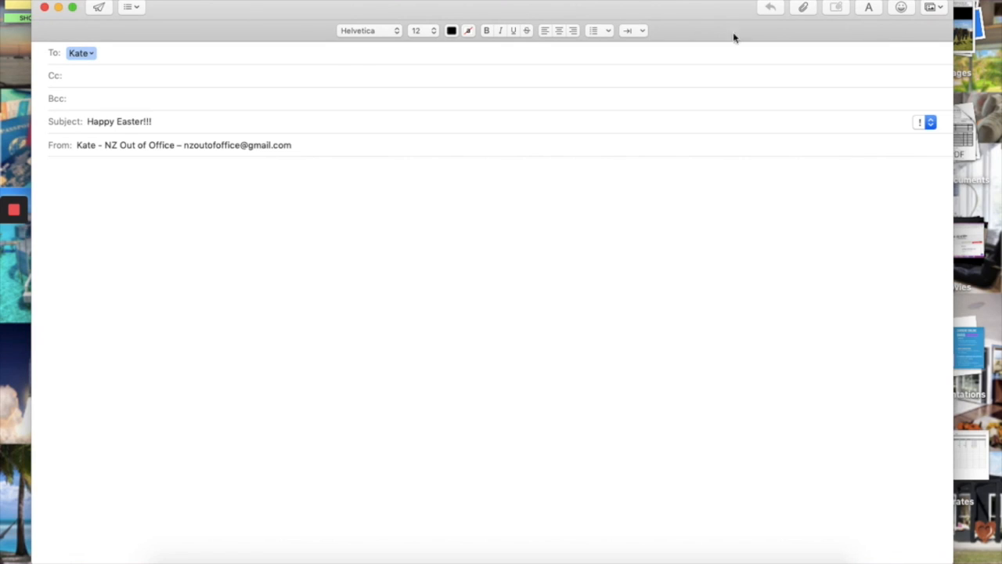
# Open and cancel the attachment chooser, then return to Canva in Chrome.
pyautogui.click(802, 7)
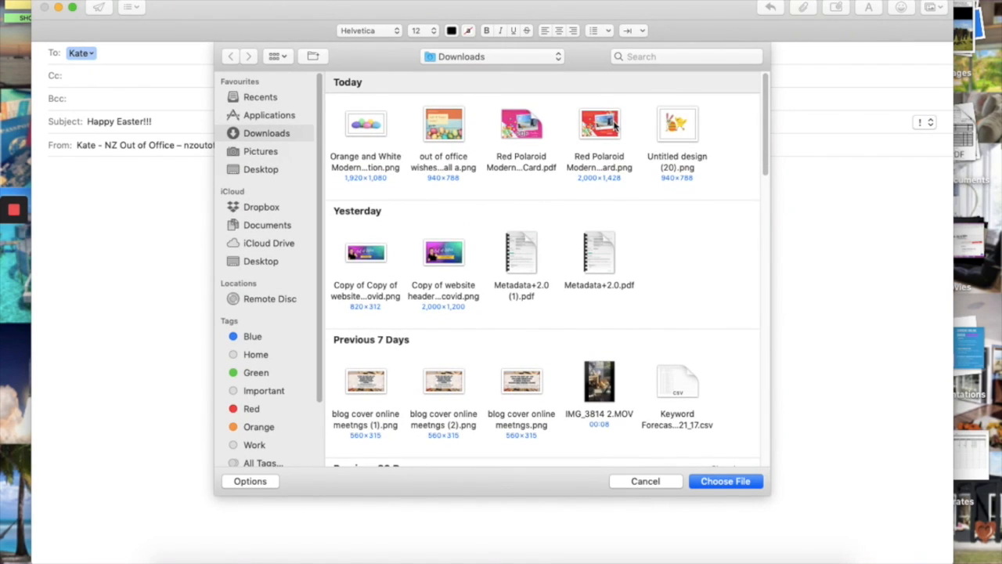
pyautogui.click(675, 482)
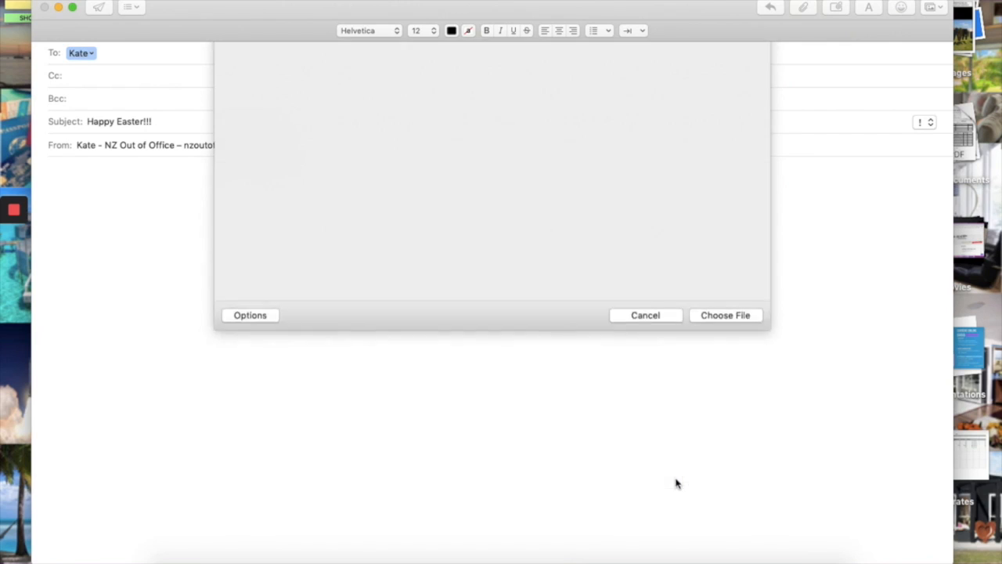
pyautogui.click(261, 558)
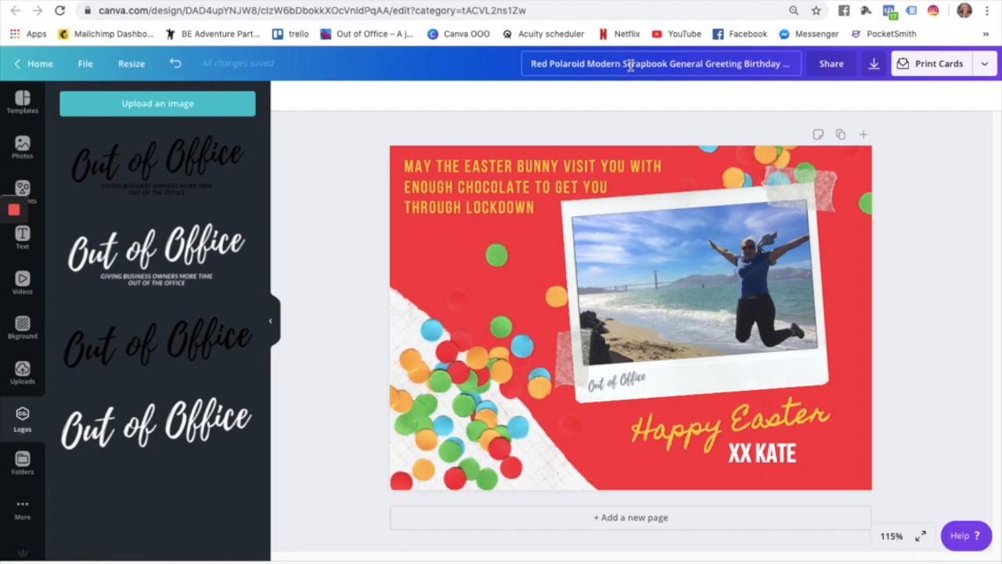
# Rename the design 'Happy Easter E-Card', download it as PNG, and start attaching it in Mail.
pyautogui.click(630, 66)
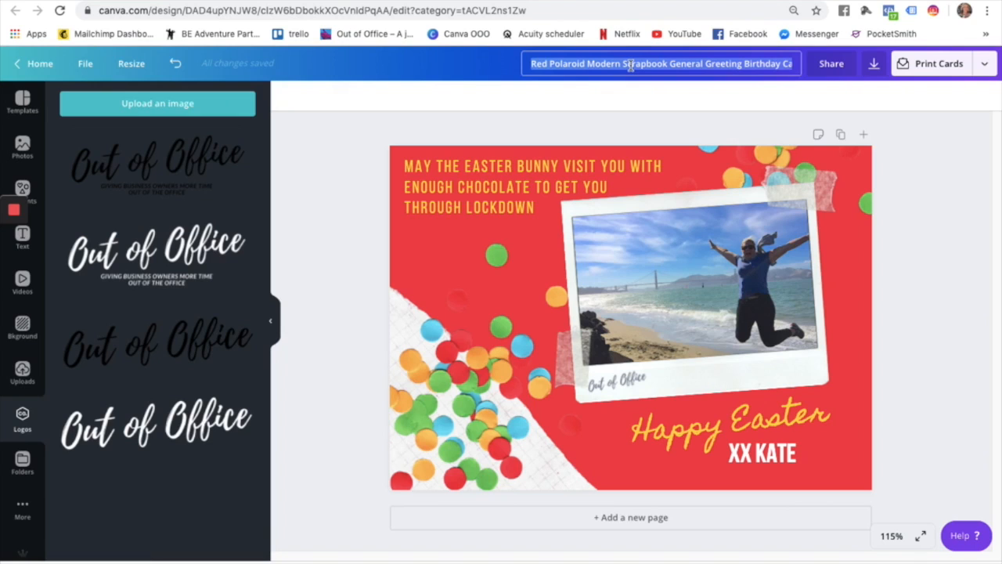
pyautogui.write('Happy E')
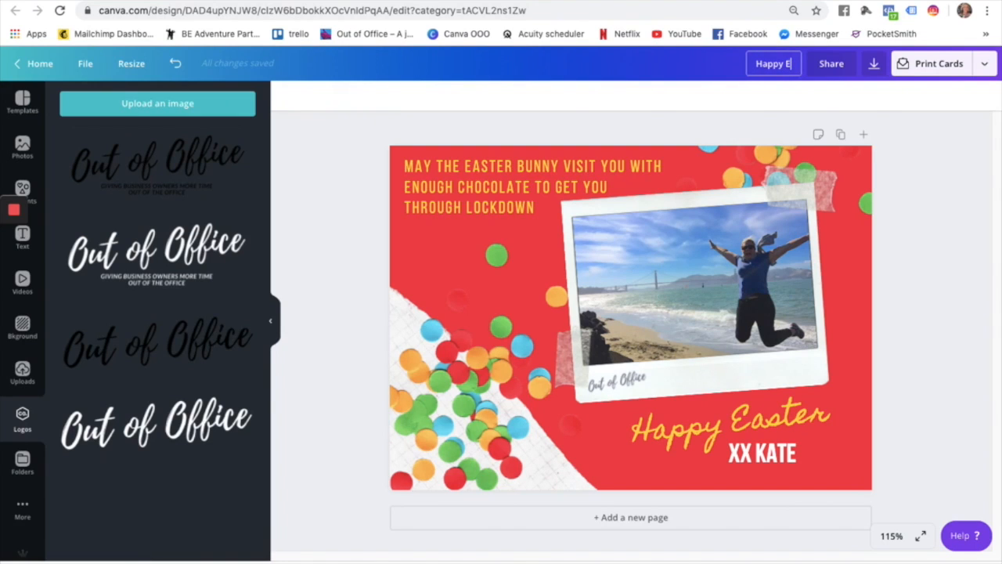
pyautogui.write('aster E-')
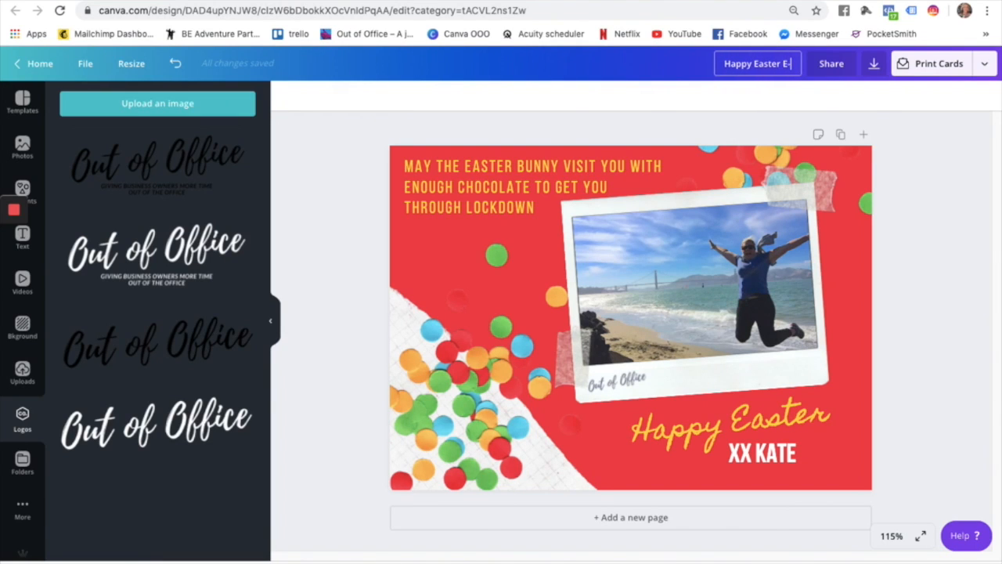
pyautogui.write('Card')
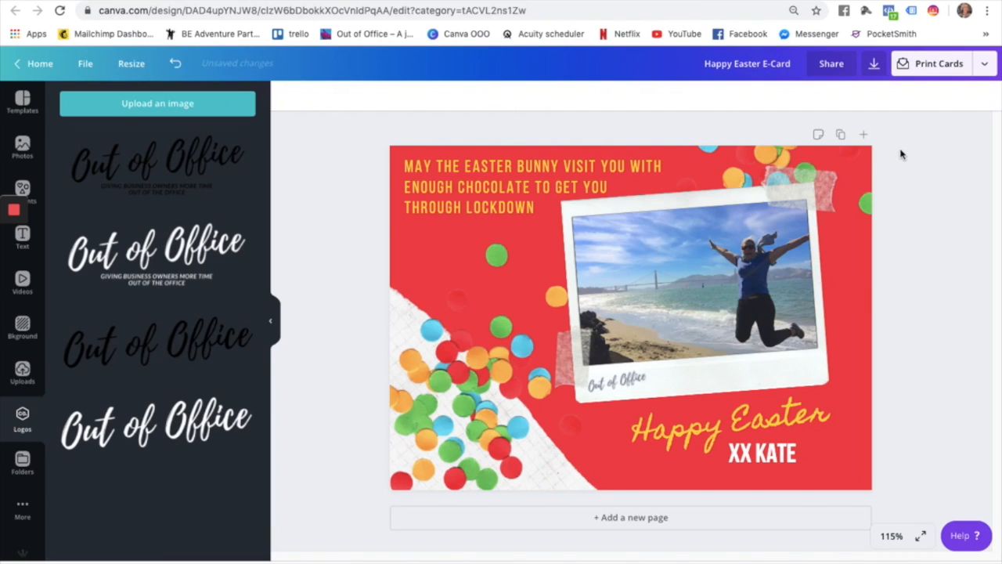
pyautogui.click(874, 64)
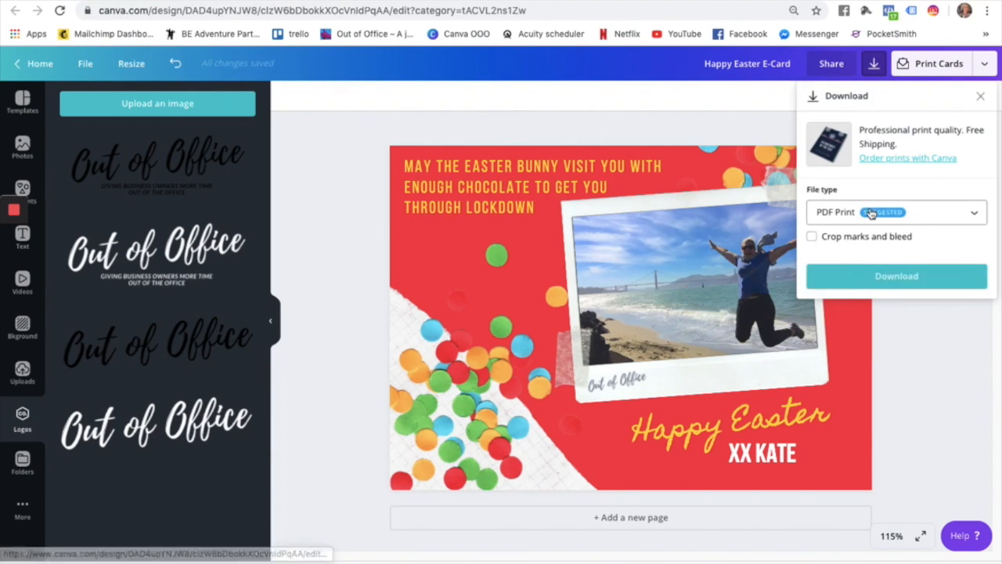
pyautogui.click(900, 212)
pyautogui.click(848, 122)
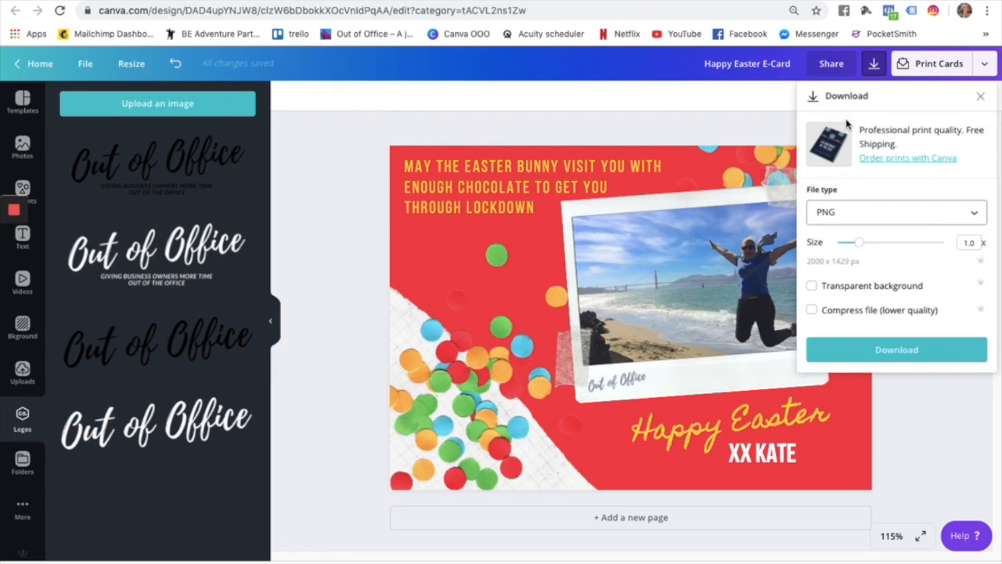
pyautogui.click(898, 350)
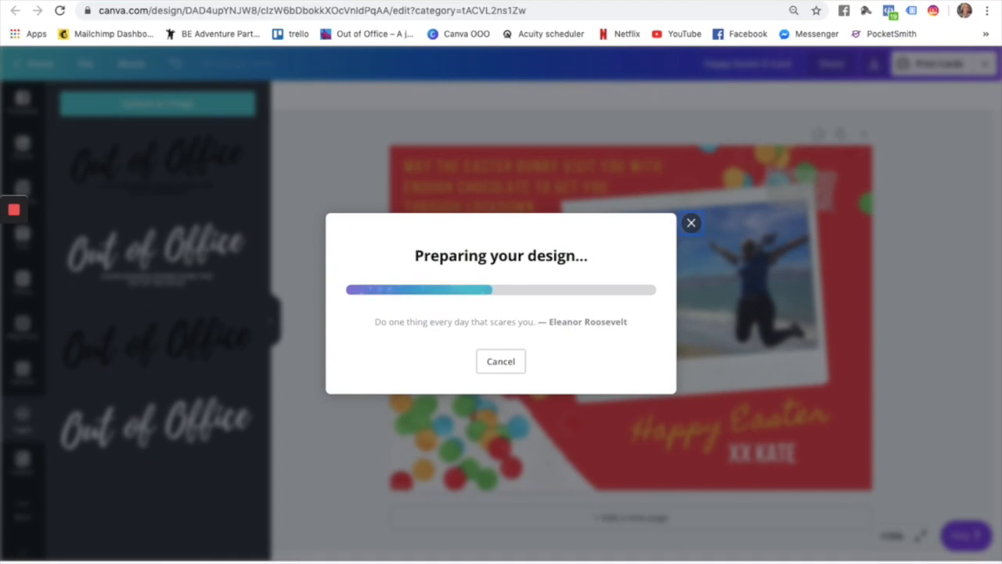
pyautogui.click(284, 559)
pyautogui.click(803, 9)
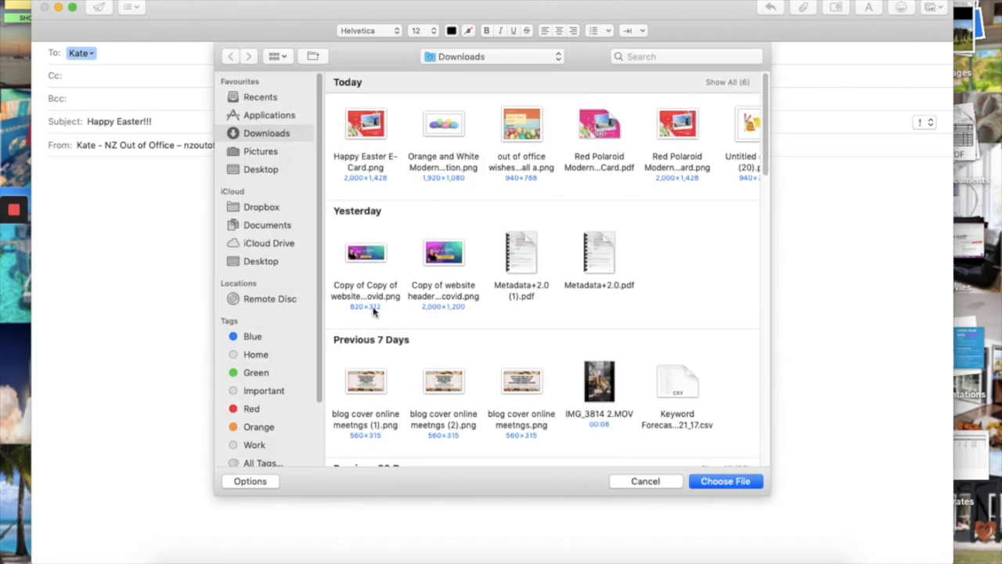
# Attach Happy Easter E-Card.png to the Happy Easter!!! email and send it.
pyautogui.doubleClick(365, 125)
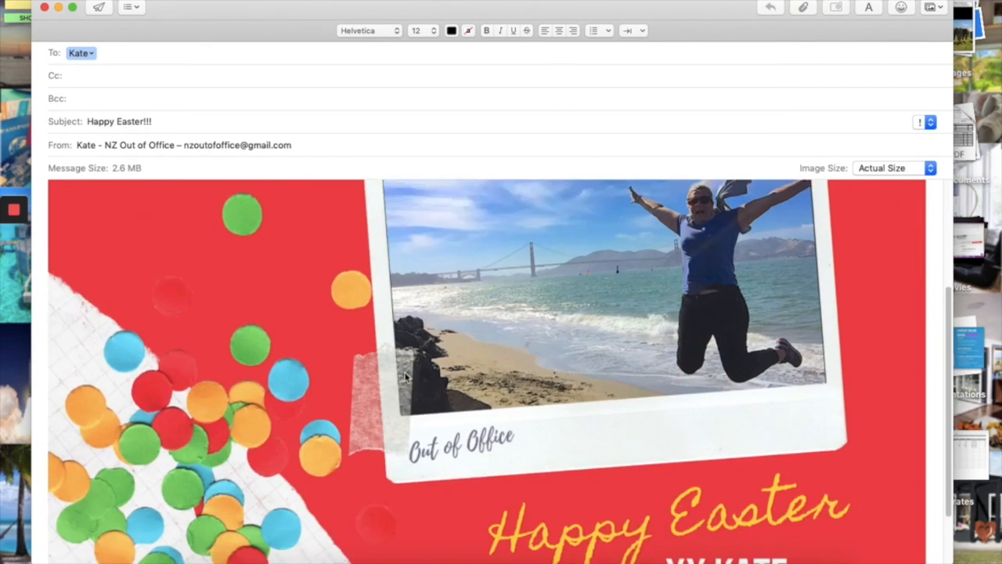
pyautogui.scroll(-3, 405, 377)
pyautogui.scroll(6, 404, 378)
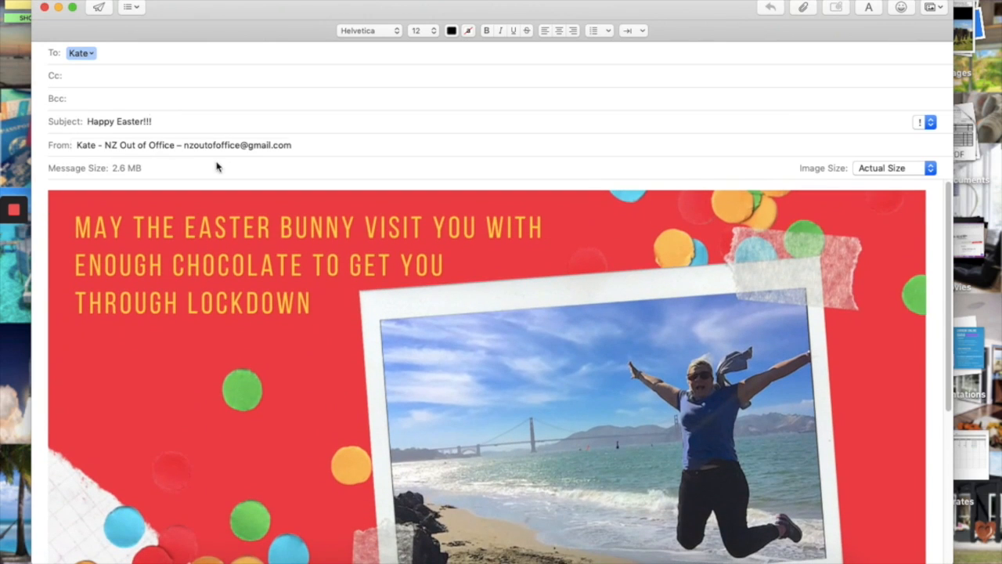
pyautogui.click(99, 7)
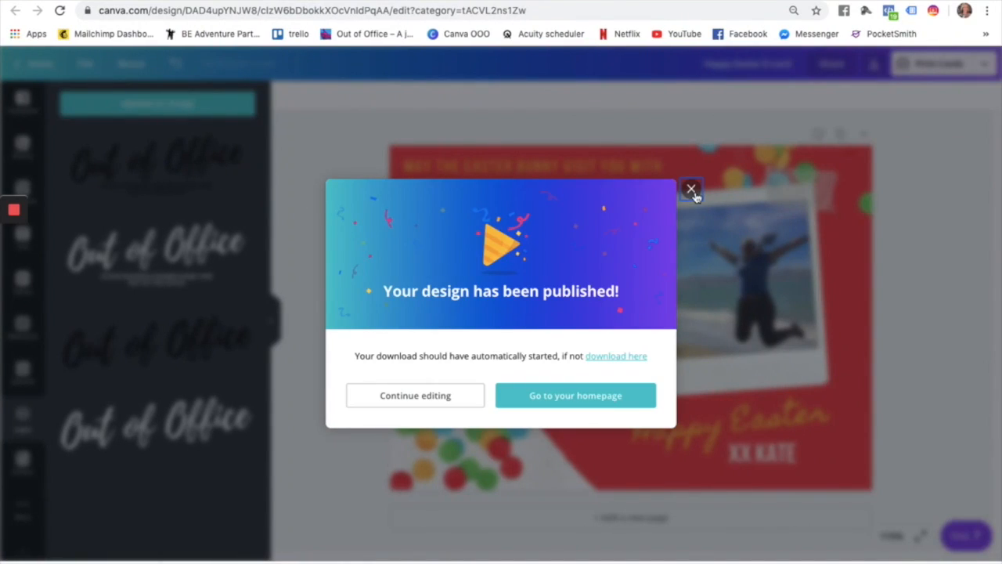
# Close Canva's publish confirmation and view the newly received Happy Easter!!! email.
pyautogui.click(692, 190)
pyautogui.moveTo(11, 247)
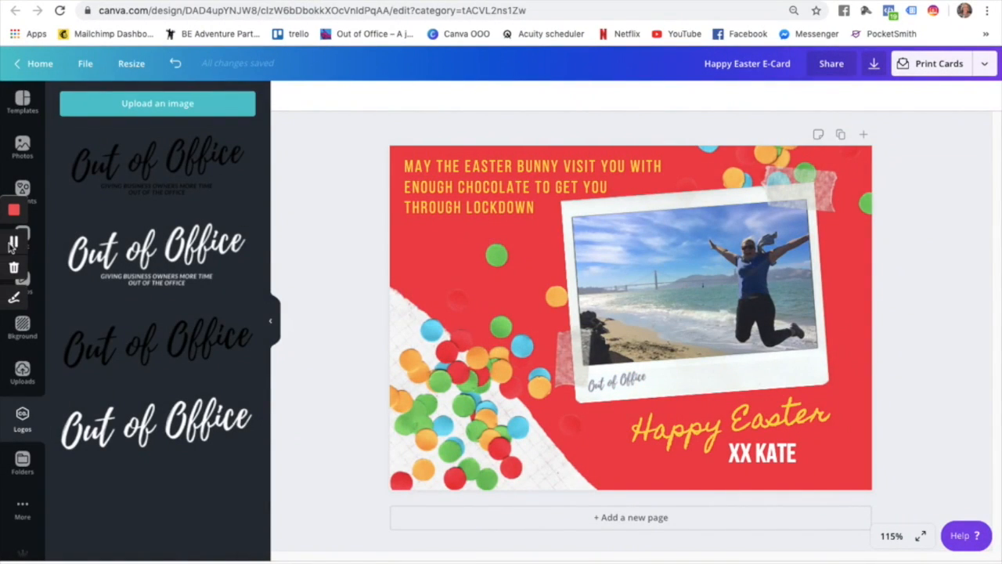
pyautogui.click(13, 245)
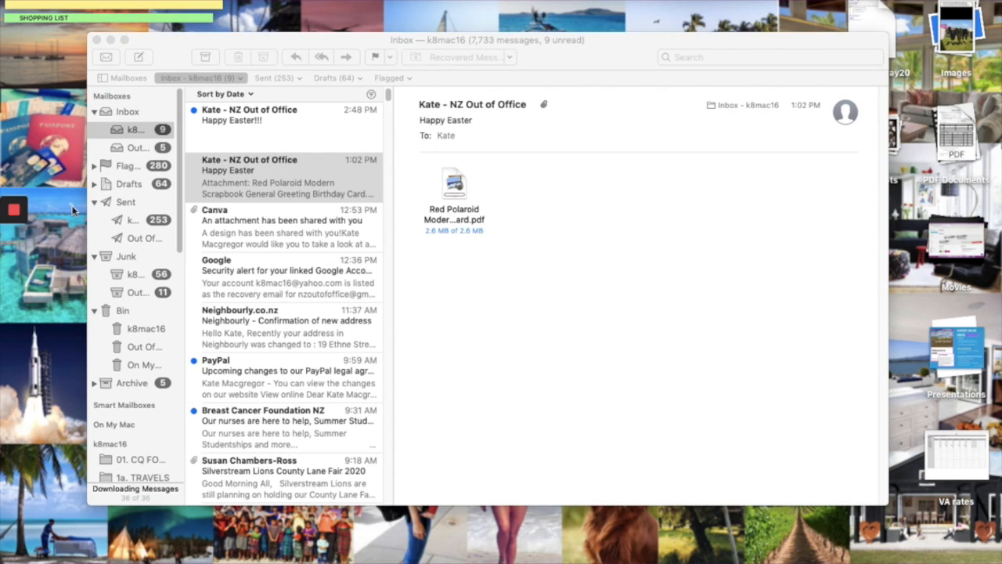
pyautogui.click(274, 129)
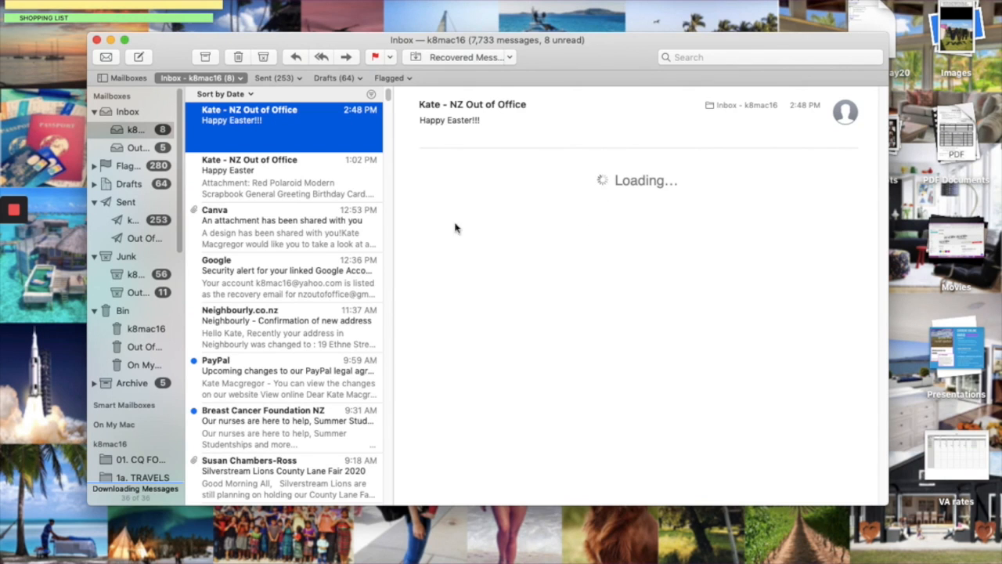
# Open the Happy Easter!!! email in a widened window to view the whole card, then return to Canva.
pyautogui.doubleClick(330, 137)
pyautogui.moveTo(671, 62); pyautogui.dragTo(424, 39)
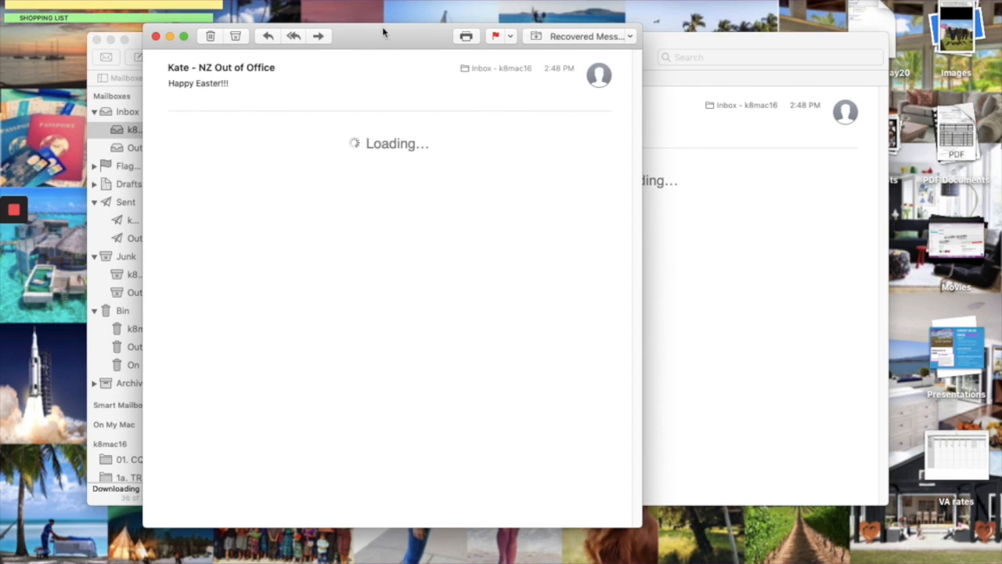
pyautogui.moveTo(641, 154); pyautogui.dragTo(895, 154)
pyautogui.moveTo(609, 36); pyautogui.dragTo(560, 36)
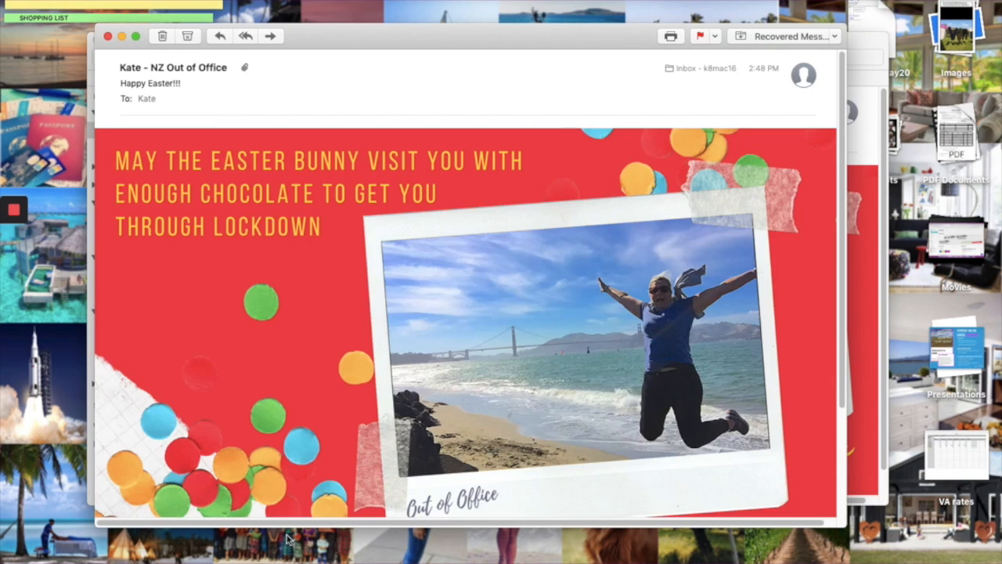
pyautogui.scroll(-5, 332, 398)
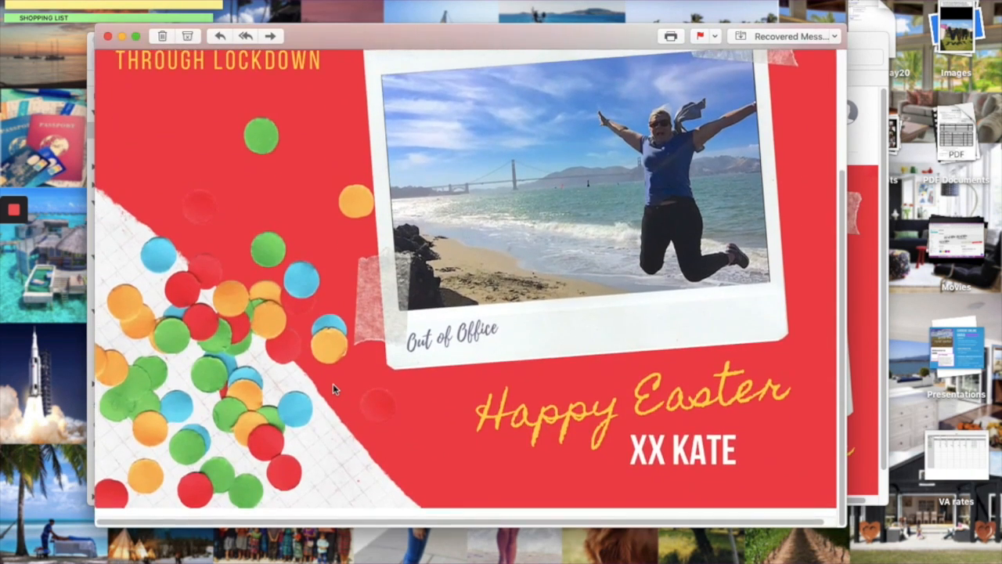
pyautogui.scroll(5, 334, 391)
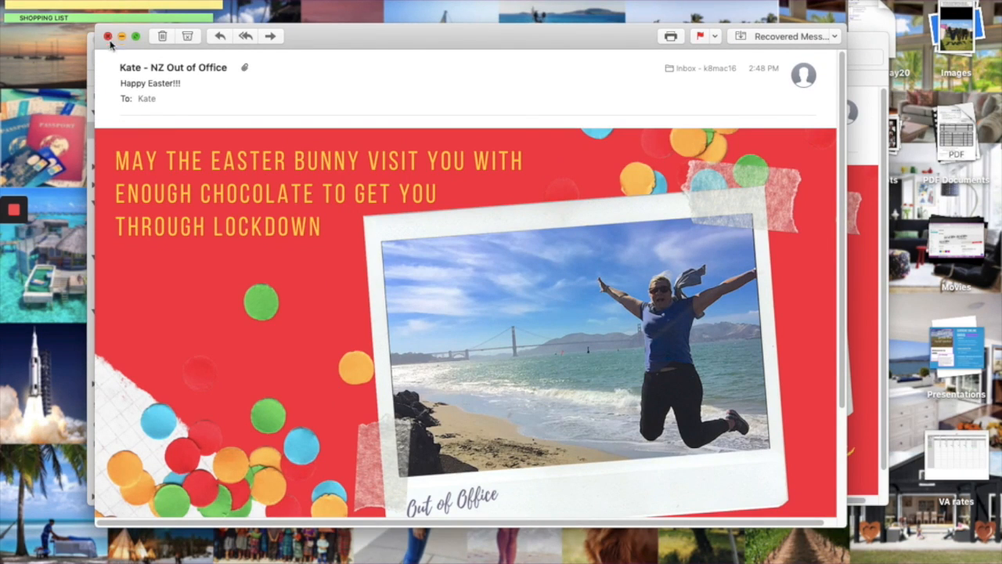
pyautogui.click(261, 548)
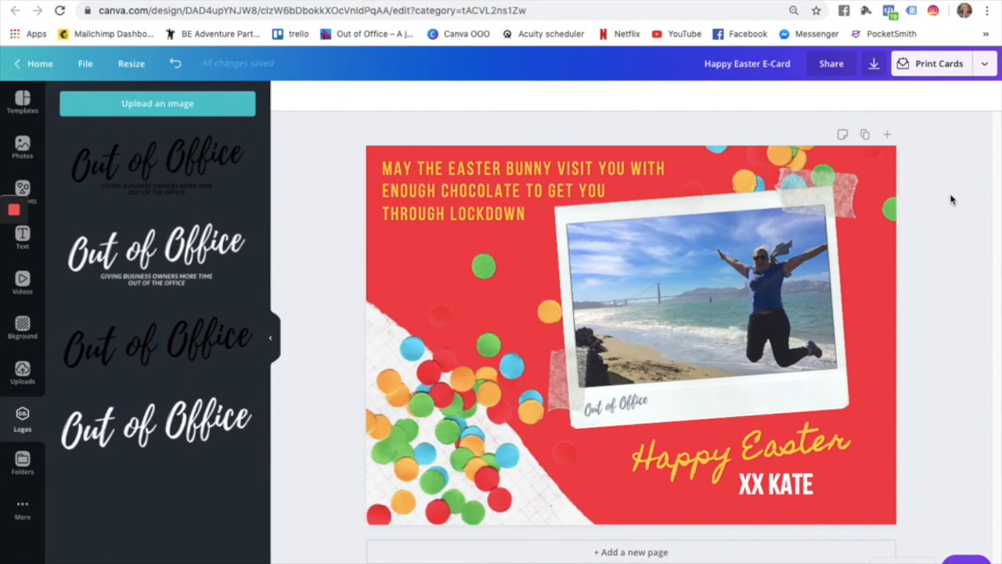
# Set the card's download to PNG at size 0.5 (1000 x 714 px), then return to Canva's home page.
pyautogui.click(982, 64)
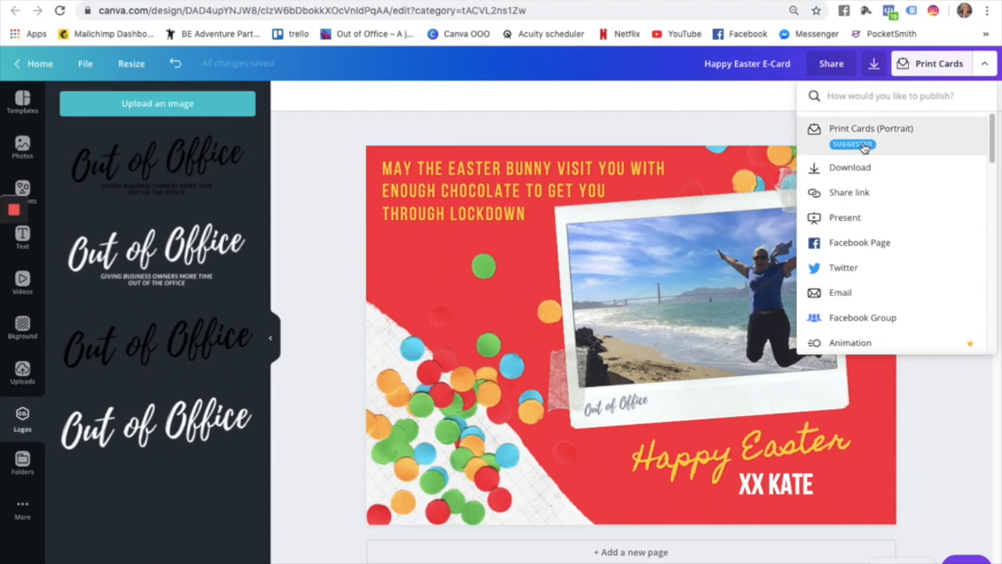
pyautogui.click(857, 167)
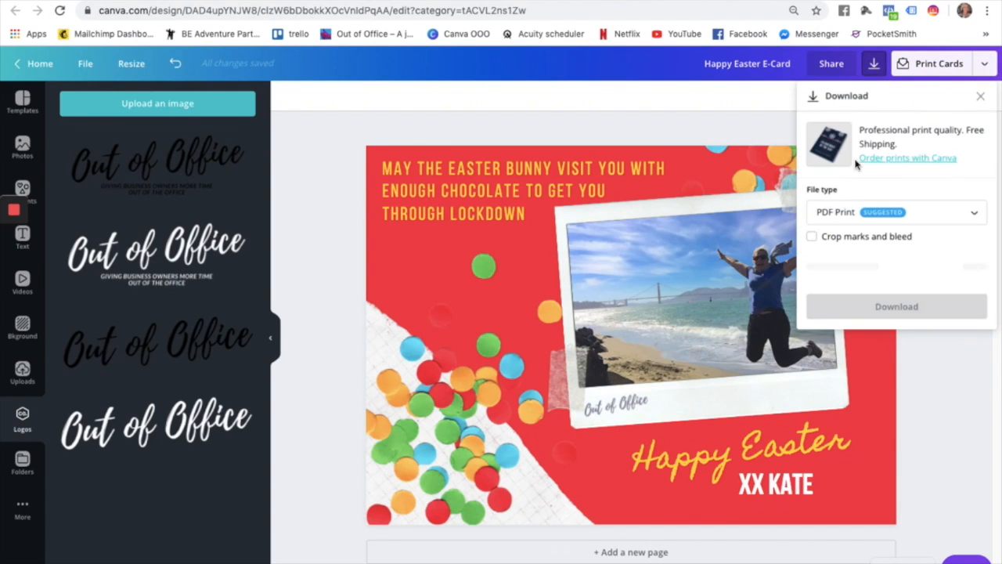
pyautogui.click(838, 211)
pyautogui.click(836, 119)
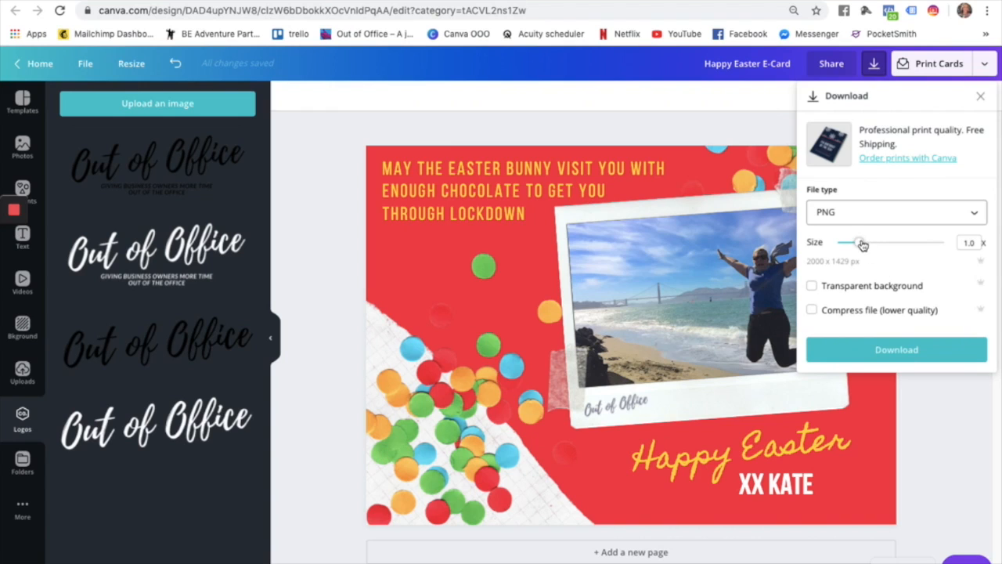
pyautogui.click(961, 242)
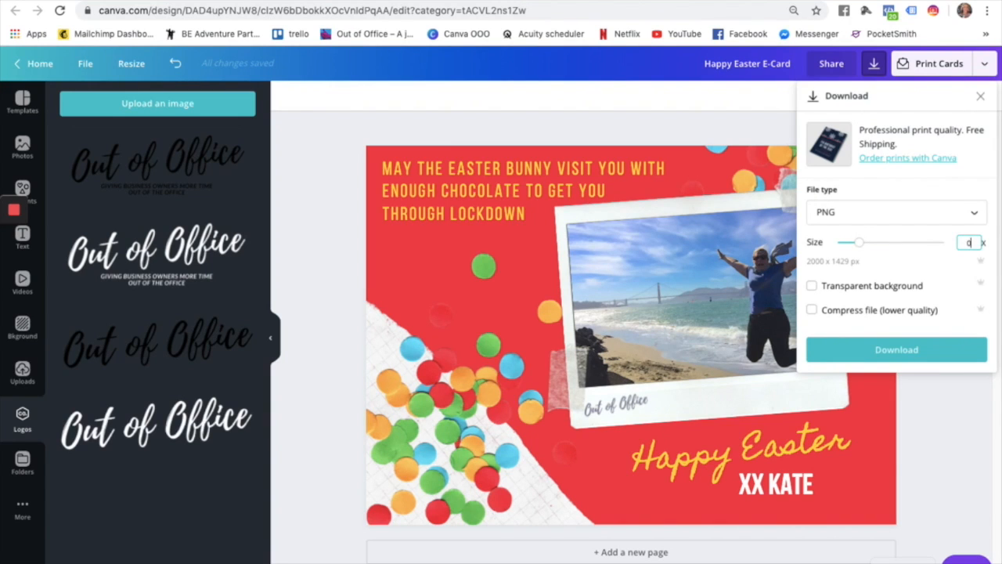
pyautogui.press('Return')
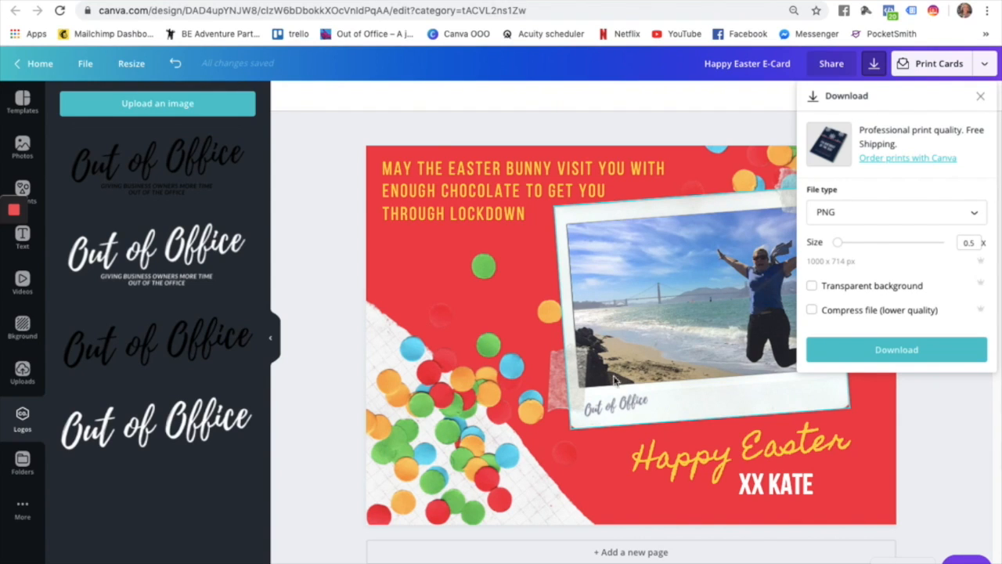
pyautogui.click(947, 411)
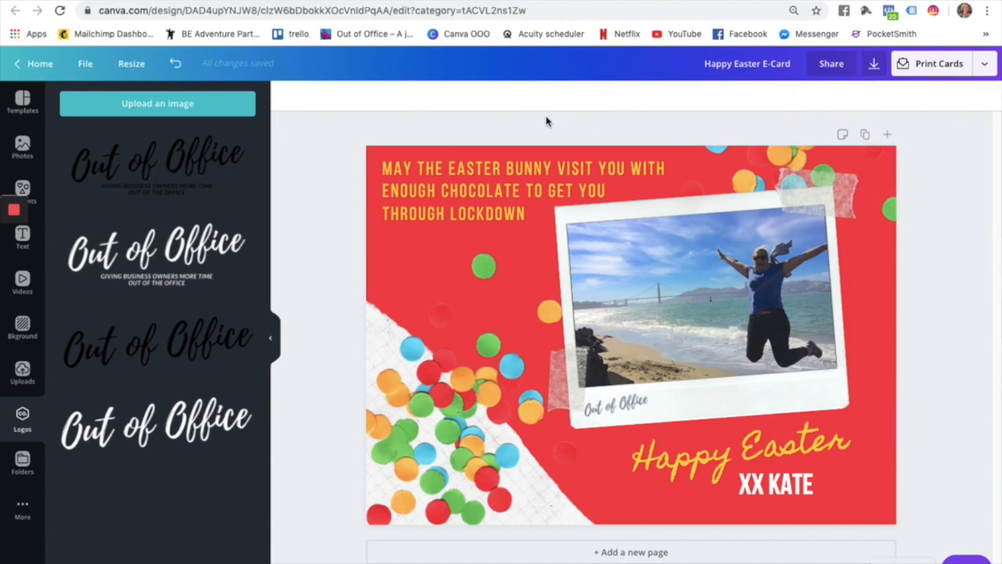
pyautogui.click(34, 66)
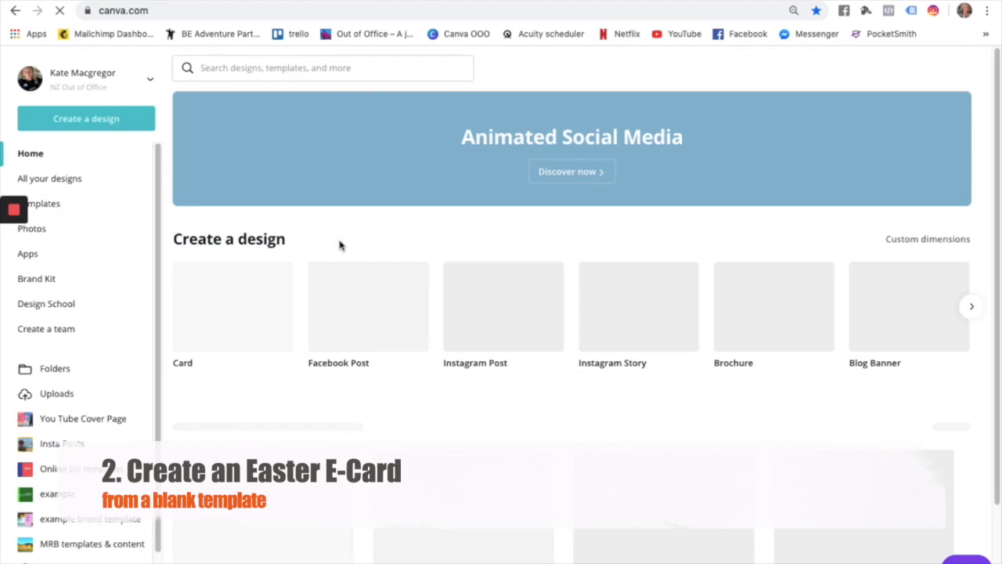
# Search for 'card' and open a new blank 7 x 5 in Card design.
pyautogui.click(280, 68)
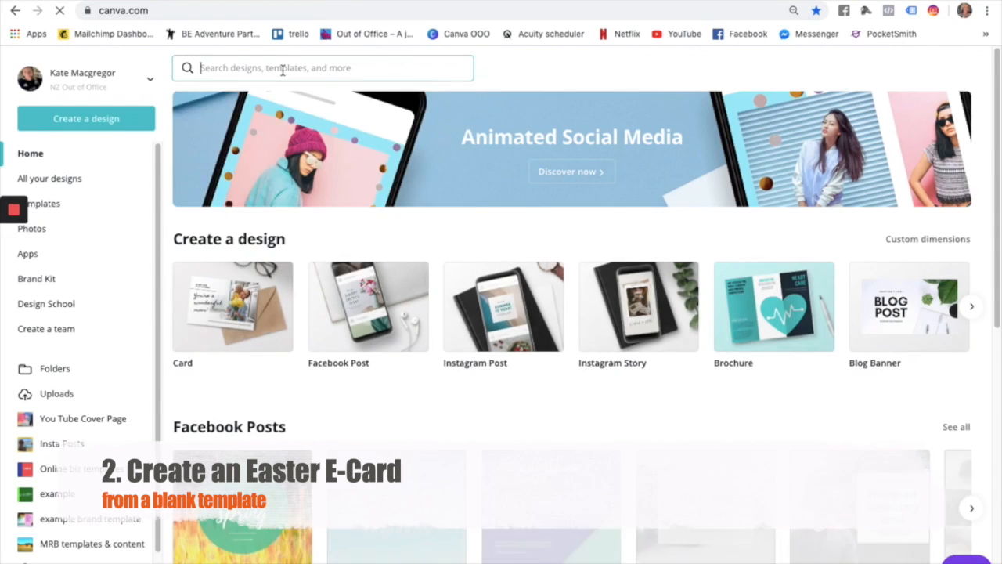
pyautogui.write('card')
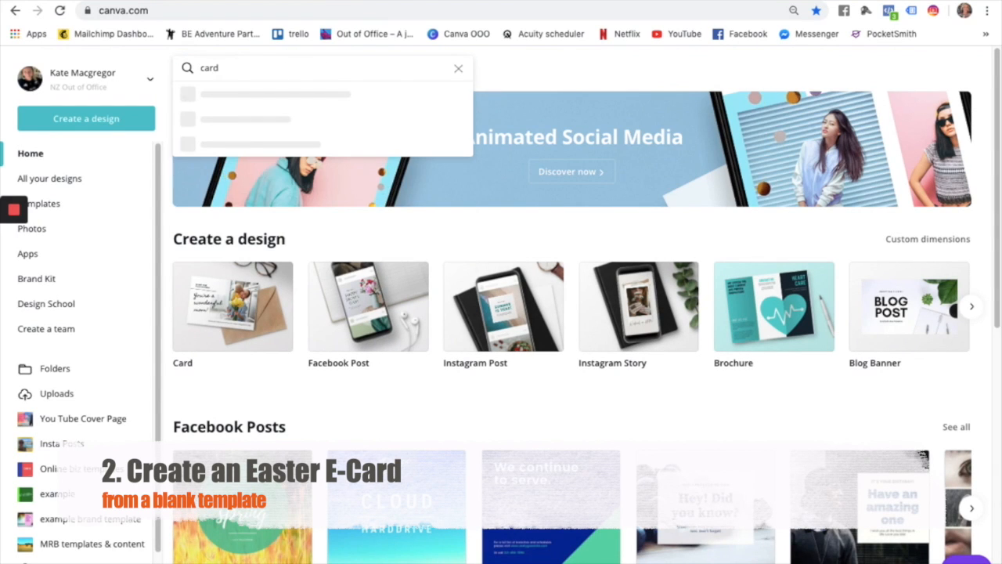
pyautogui.click(230, 118)
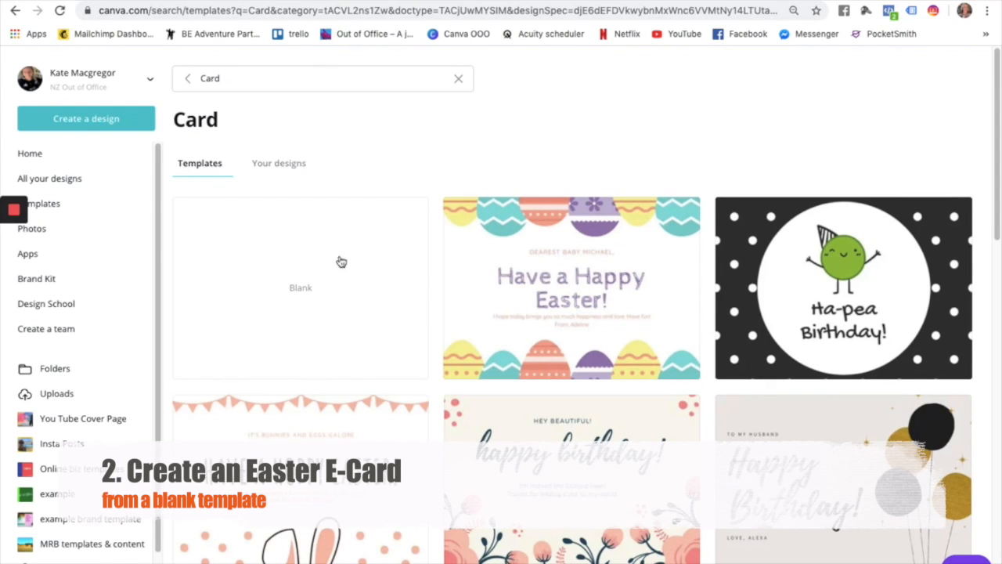
pyautogui.scroll(-1, 348, 294)
pyautogui.scroll(-10, 349, 296)
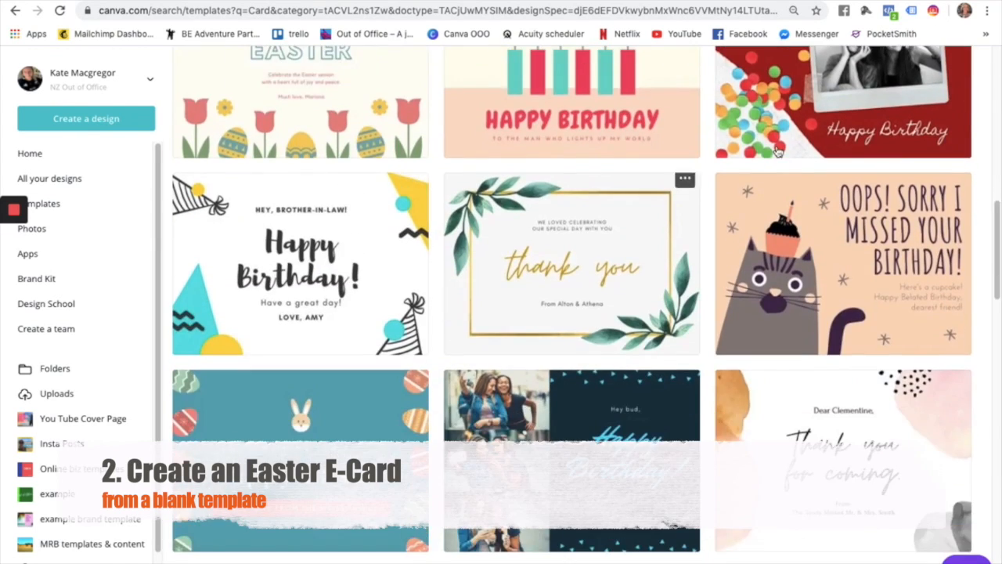
pyautogui.scroll(10, 807, 118)
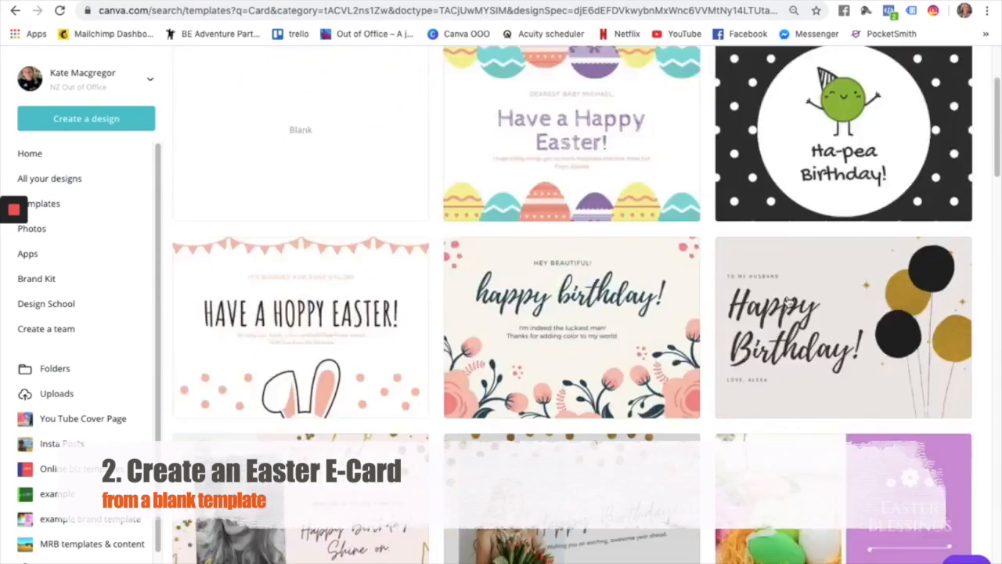
pyautogui.scroll(2, 789, 303)
pyautogui.click(305, 271)
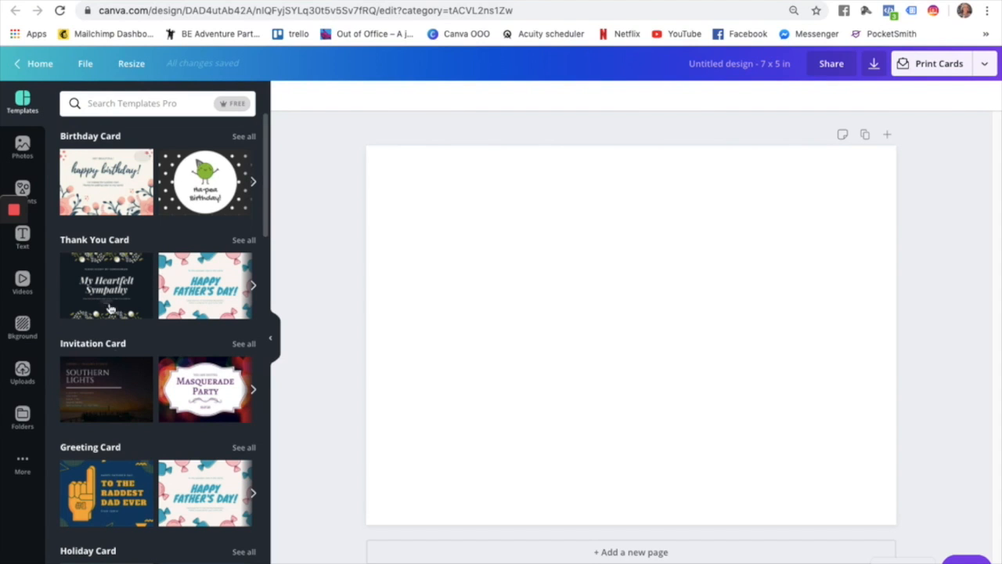
pyautogui.scroll(-5, 132, 485)
pyautogui.scroll(-7, 132, 485)
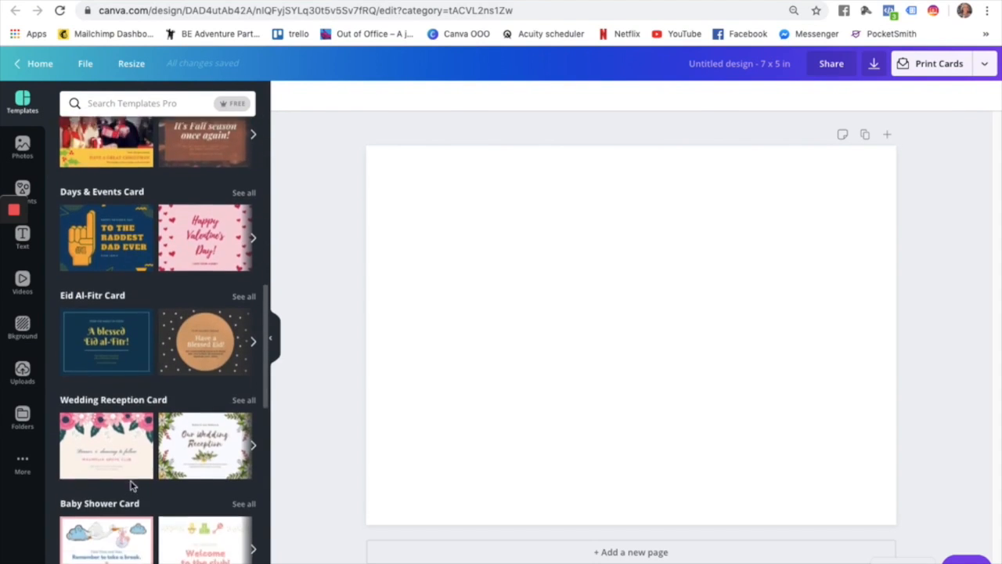
pyautogui.scroll(7, 132, 487)
pyautogui.scroll(5, 131, 487)
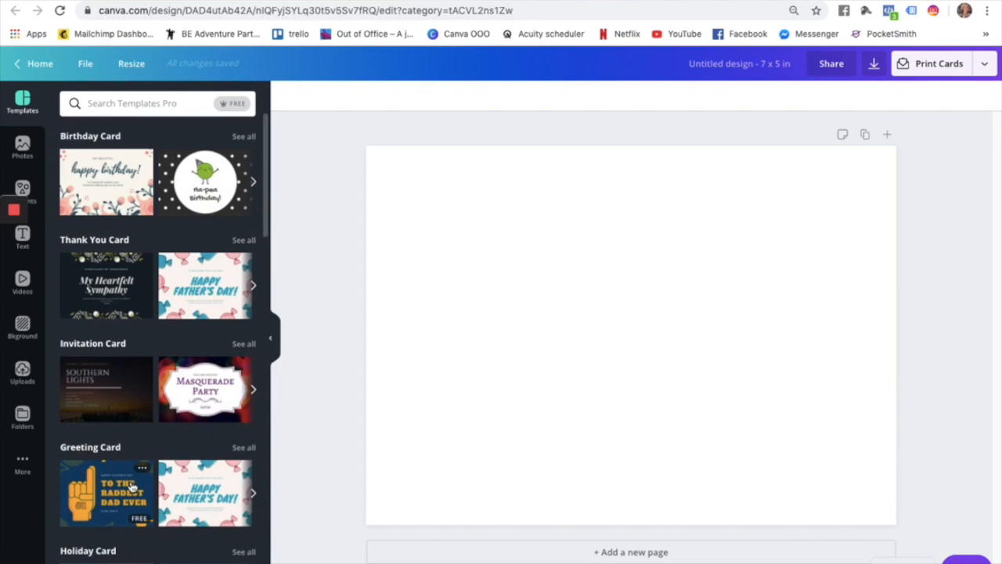
pyautogui.click(166, 103)
pyautogui.write('eater')
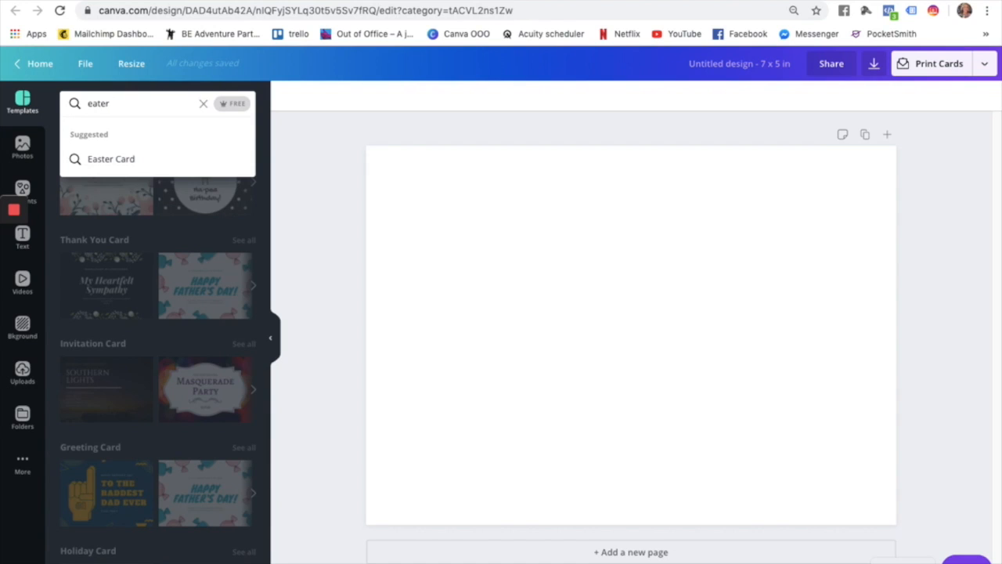
pyautogui.press('BackSpace')
pyautogui.press('BackSpace')
pyautogui.press('BackSpace')
pyautogui.write('ster')
pyautogui.press('Return')
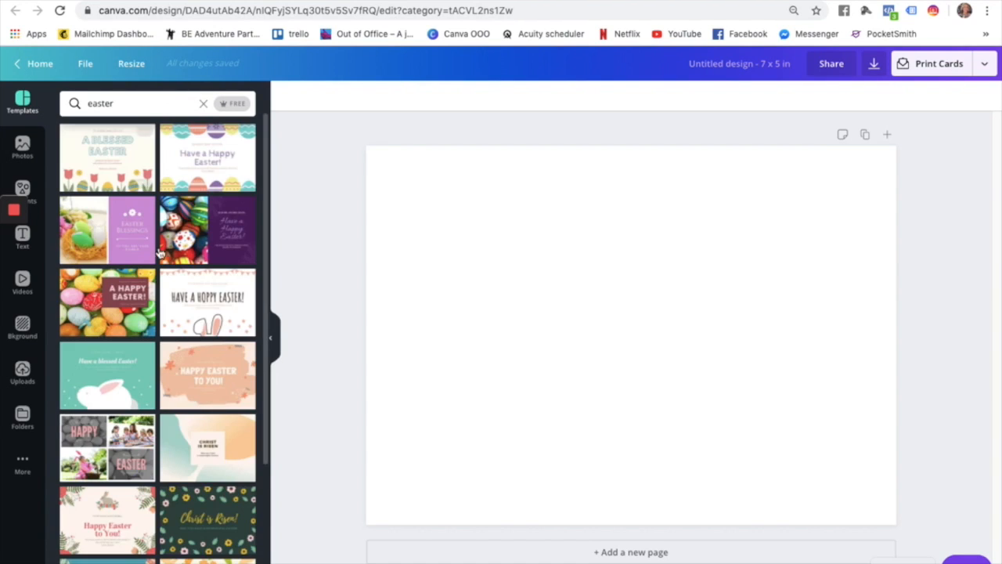
pyautogui.scroll(-15, 88, 372)
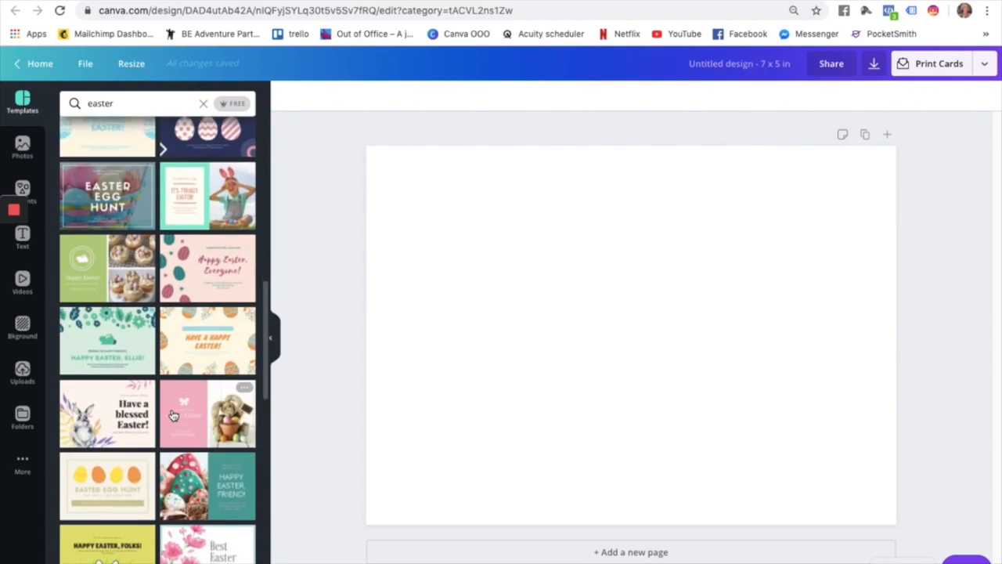
pyautogui.scroll(-10, 173, 415)
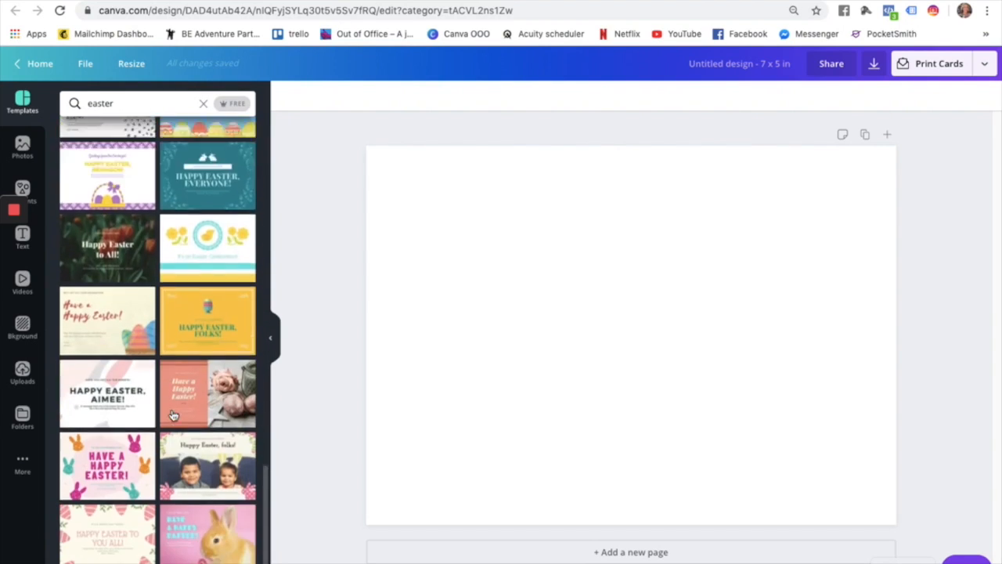
pyautogui.scroll(20, 174, 415)
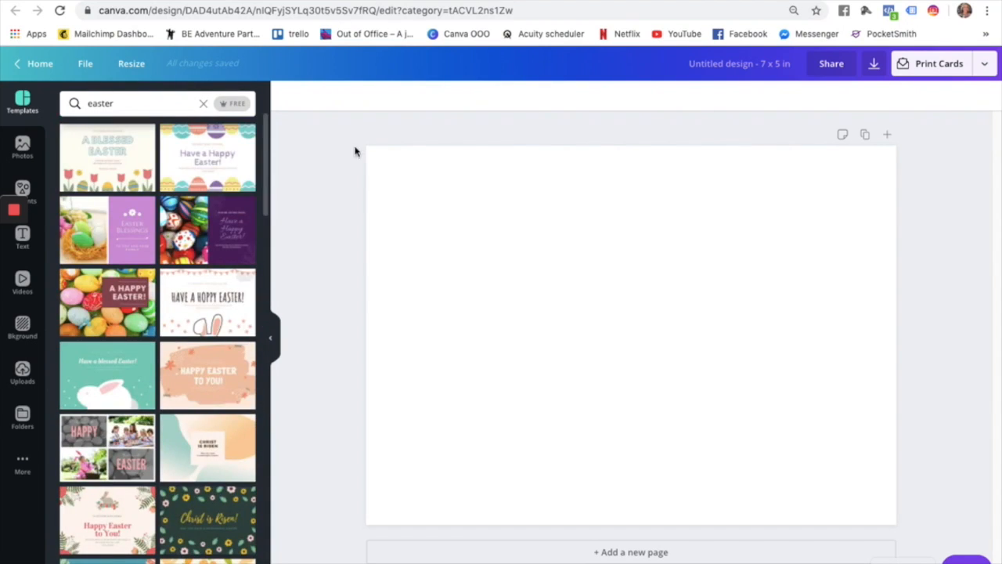
pyautogui.click(204, 105)
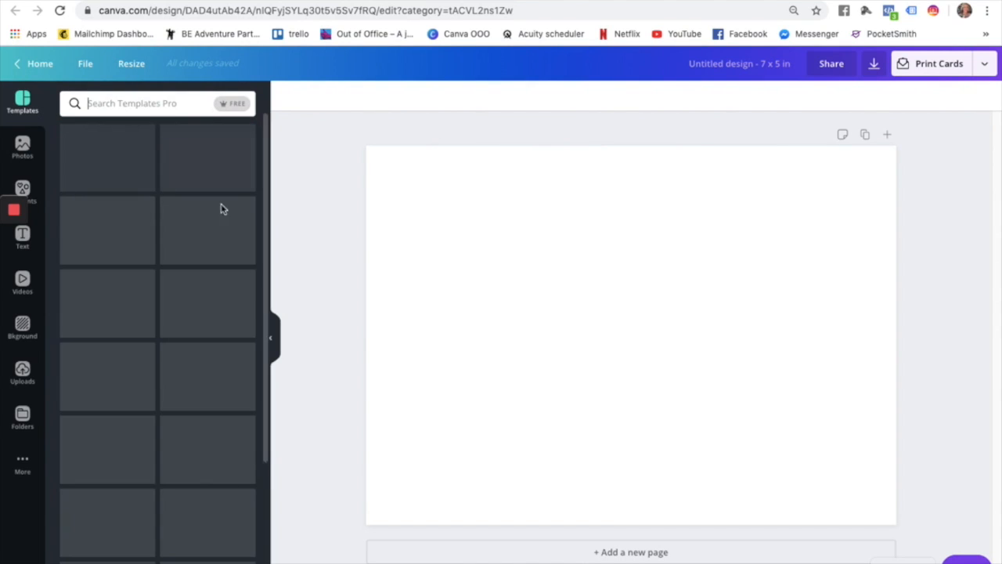
pyautogui.click(475, 227)
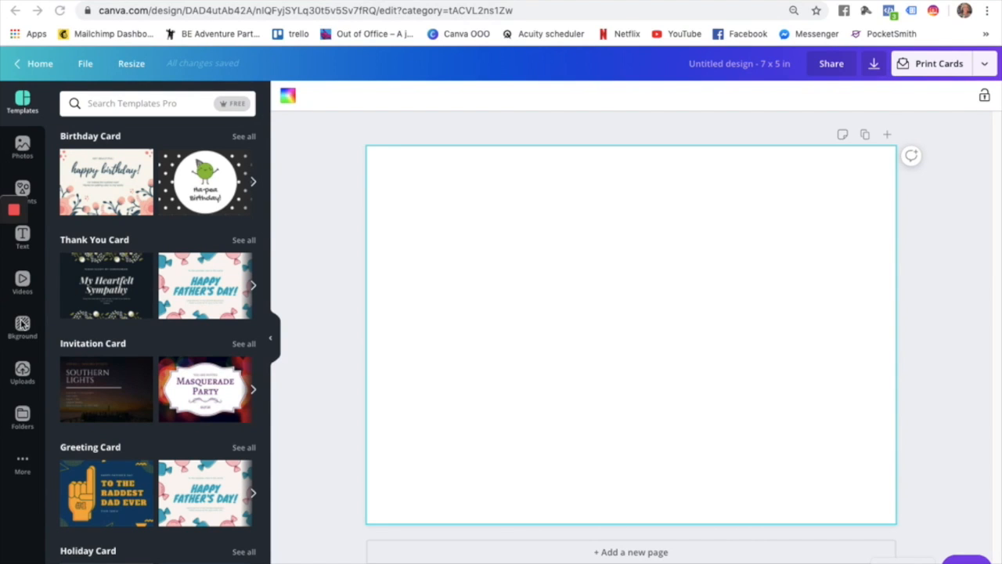
pyautogui.click(22, 325)
# Search the backgrounds for 'easter', then 'eggs', then clear the search.
pyautogui.scroll(-1, 93, 200)
pyautogui.scroll(1, 94, 203)
pyautogui.scroll(-2, 104, 235)
pyautogui.scroll(-5, 105, 235)
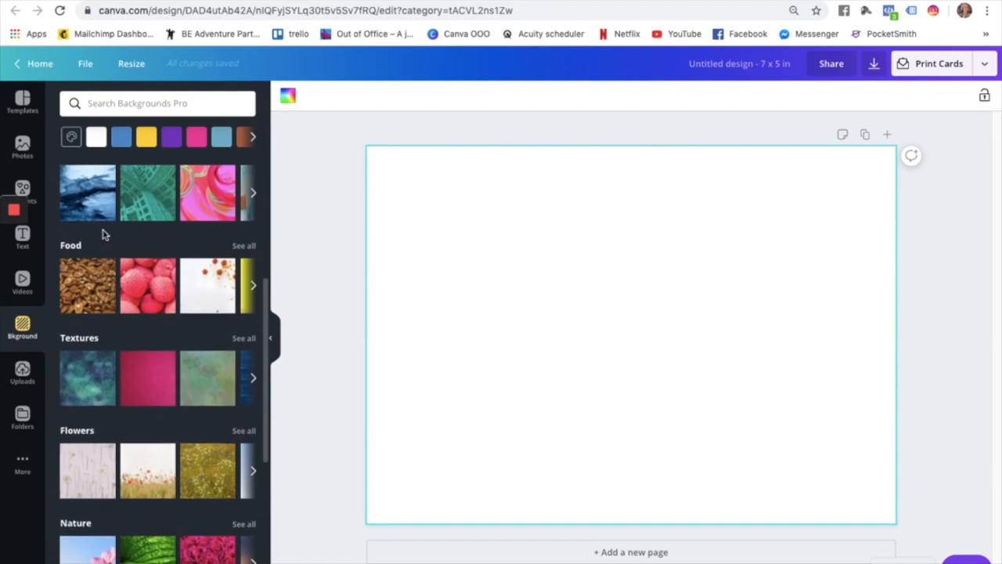
pyautogui.scroll(-8, 105, 235)
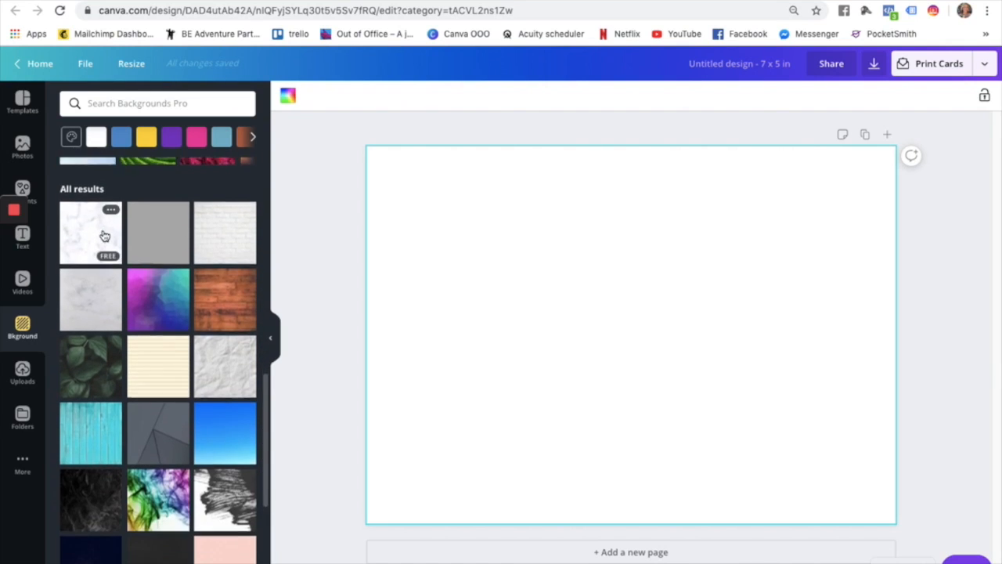
pyautogui.scroll(-3, 104, 235)
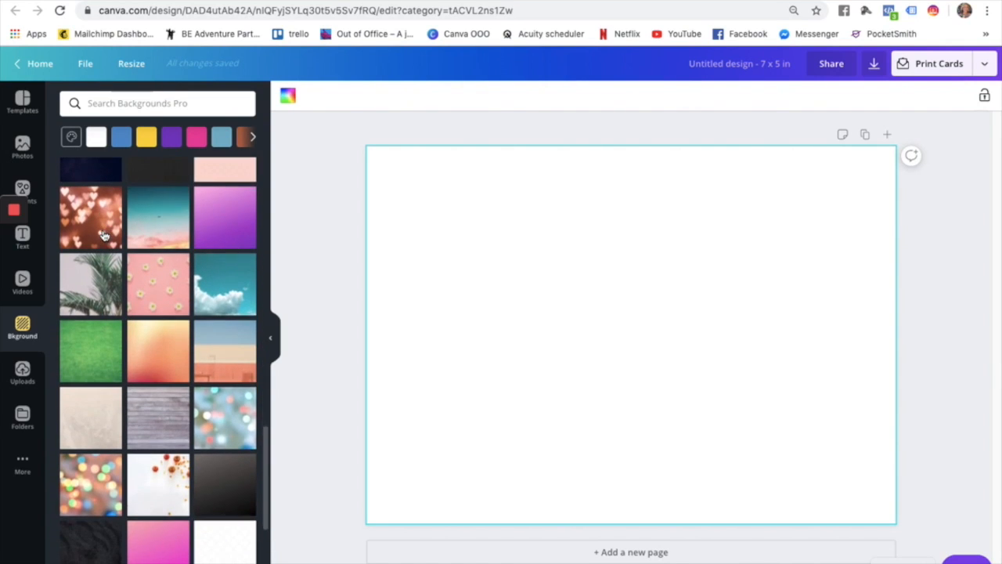
pyautogui.click(87, 102)
pyautogui.write('easter')
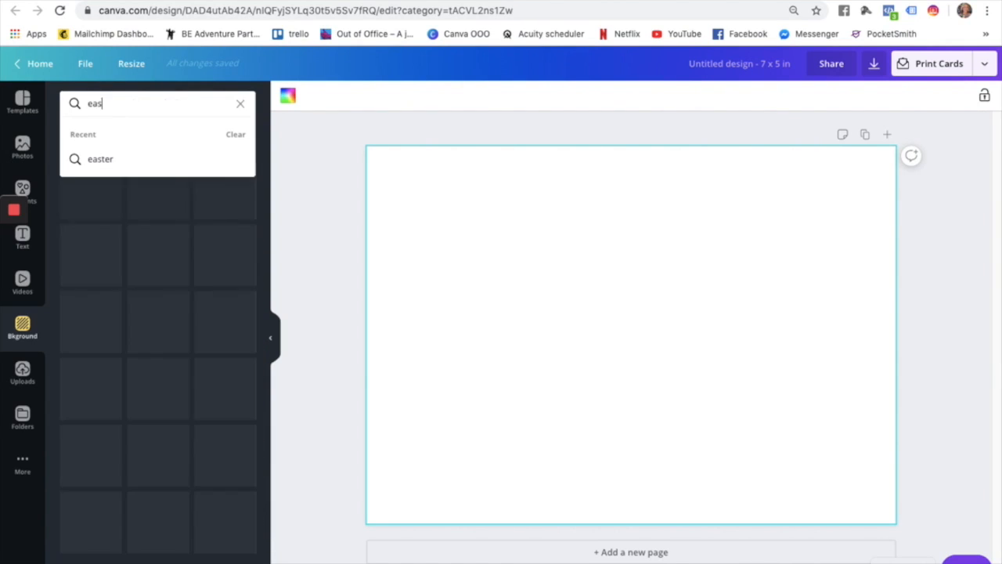
pyautogui.press('Return')
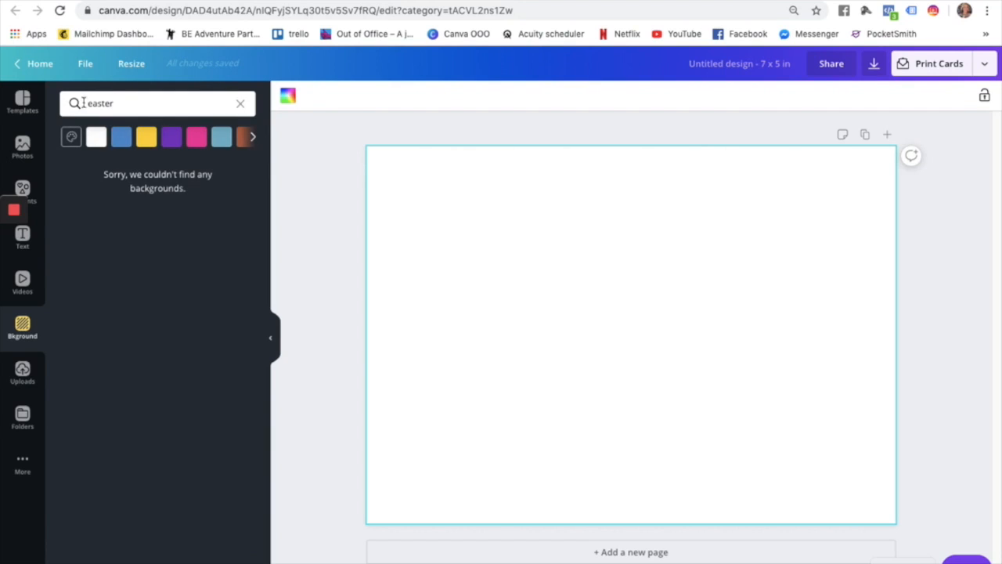
pyautogui.doubleClick(102, 106)
pyautogui.write('eggs')
pyautogui.press('Return')
pyautogui.doubleClick(101, 104)
pyautogui.press('BackSpace')
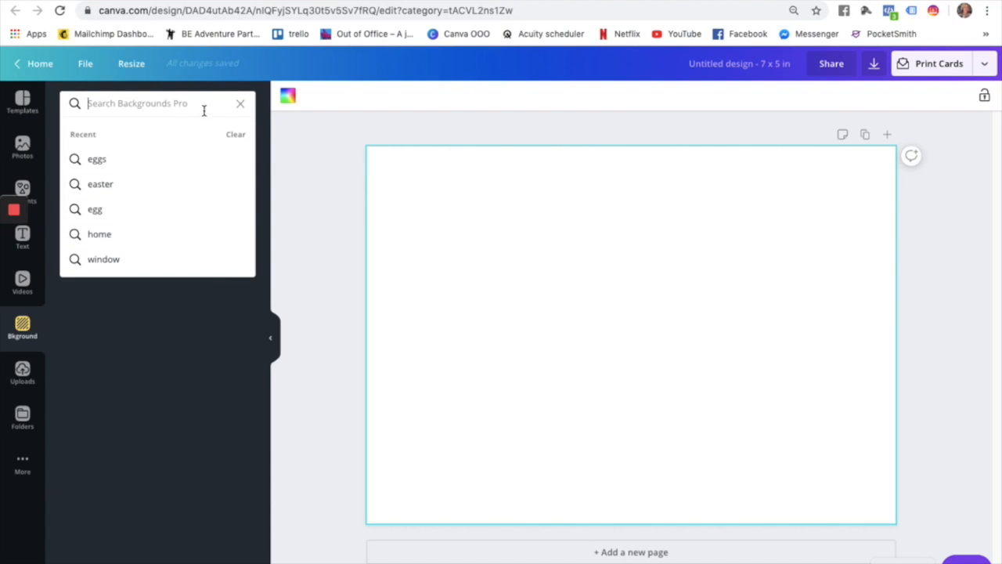
pyautogui.click(240, 106)
# Try the purple-teal gradient and pink glass-rings backgrounds, settling on the blue marble.
pyautogui.scroll(-1, 101, 267)
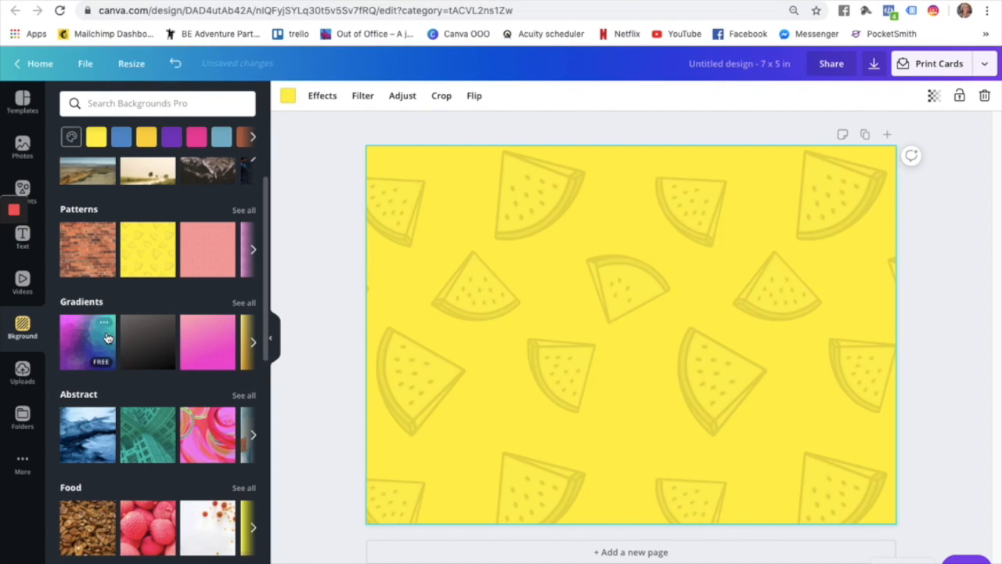
pyautogui.click(102, 340)
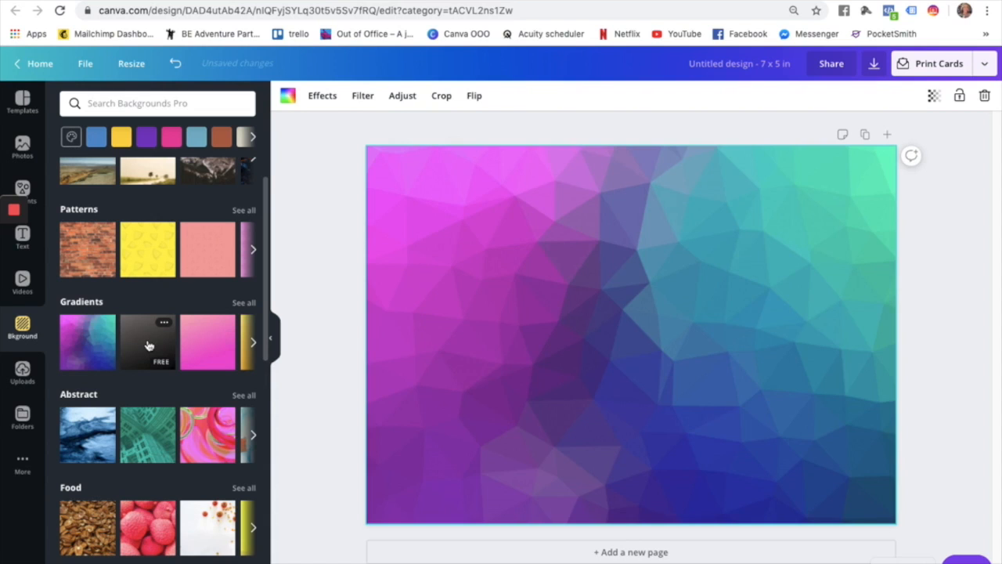
pyautogui.click(207, 422)
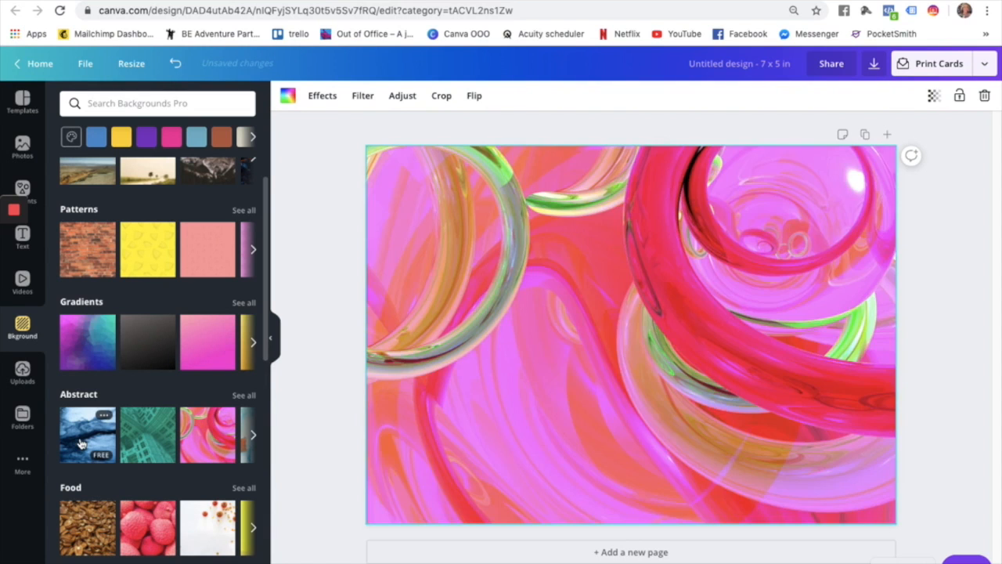
pyautogui.click(81, 444)
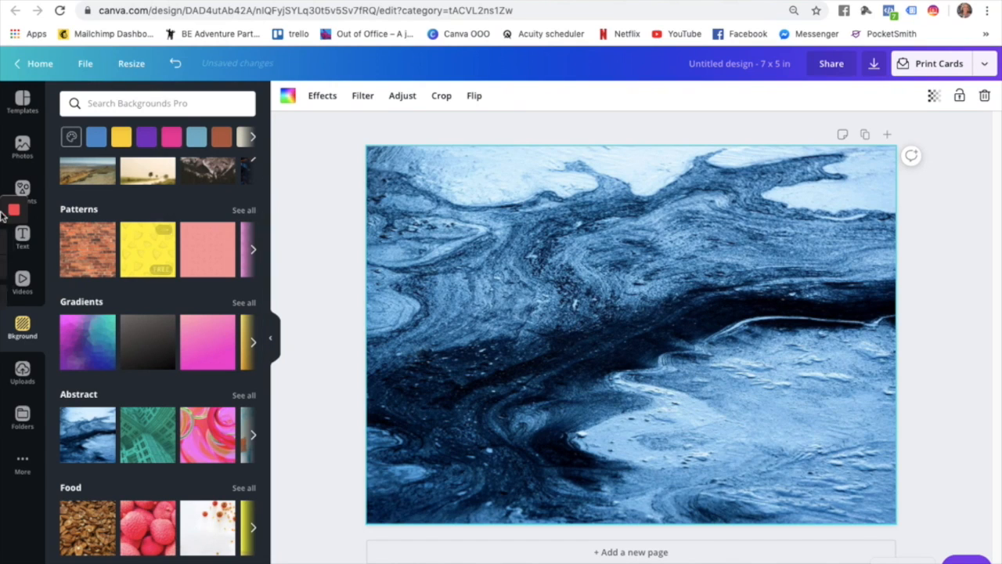
pyautogui.click(24, 154)
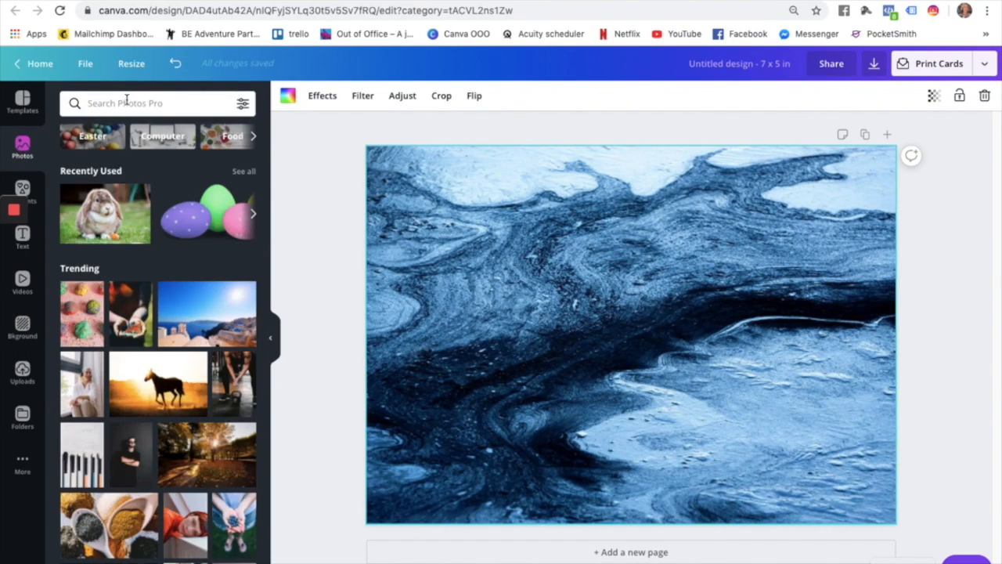
# Search photos for 'easter', delete the marble background and enlarge the pink eggs photo across the page.
pyautogui.click(126, 102)
pyautogui.write('er')
pyautogui.press('Return')
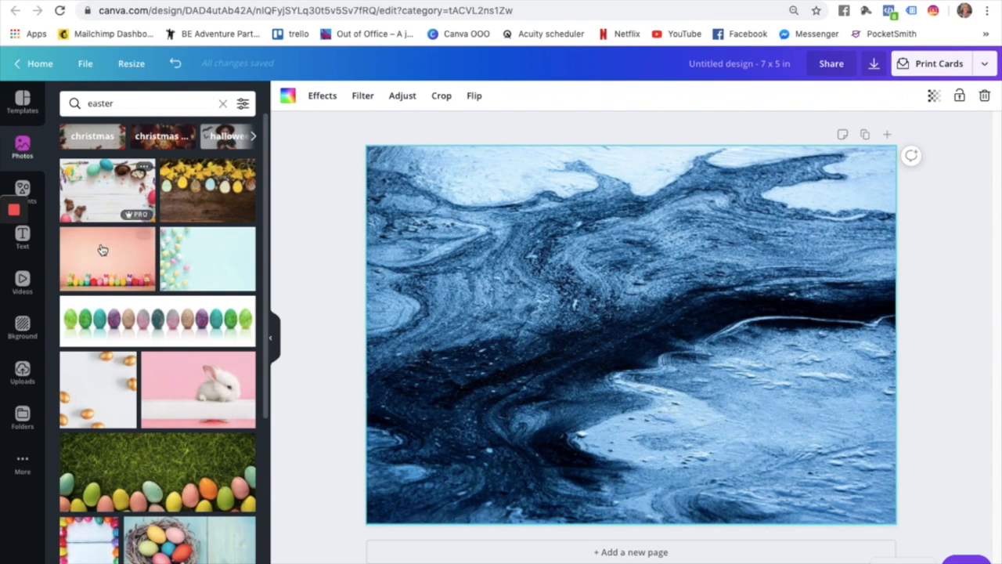
pyautogui.click(133, 249)
pyautogui.click(431, 163)
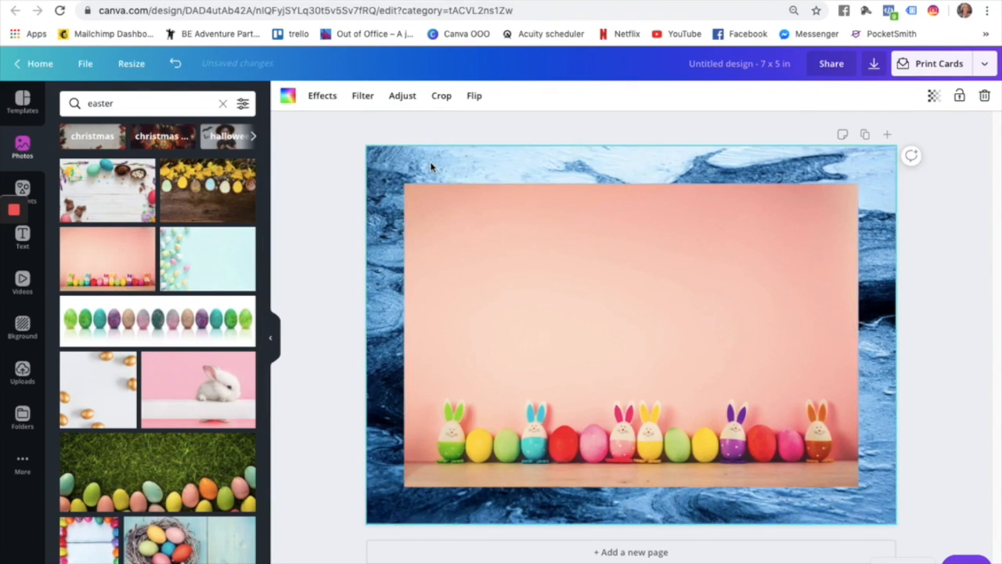
pyautogui.press('Delete')
pyautogui.click(486, 241)
pyautogui.moveTo(486, 241); pyautogui.dragTo(444, 203)
pyautogui.moveTo(822, 462); pyautogui.dragTo(892, 558)
pyautogui.moveTo(758, 472); pyautogui.dragTo(729, 472)
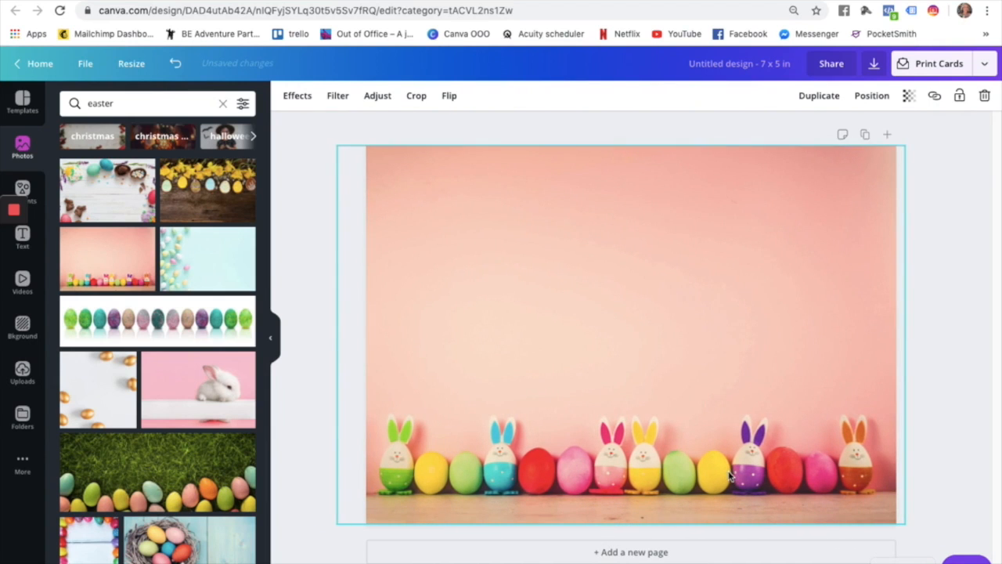
pyautogui.click(962, 337)
# Replace the pink eggs photo with the grass-and-eggs photo, stretched to fill the page.
pyautogui.scroll(-5, 135, 401)
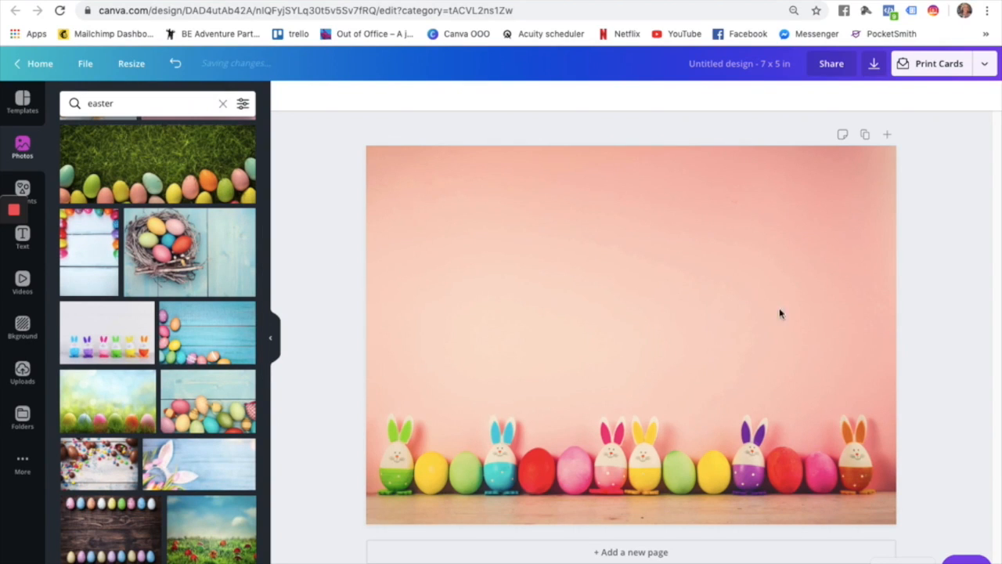
pyautogui.click(664, 340)
pyautogui.press('Delete')
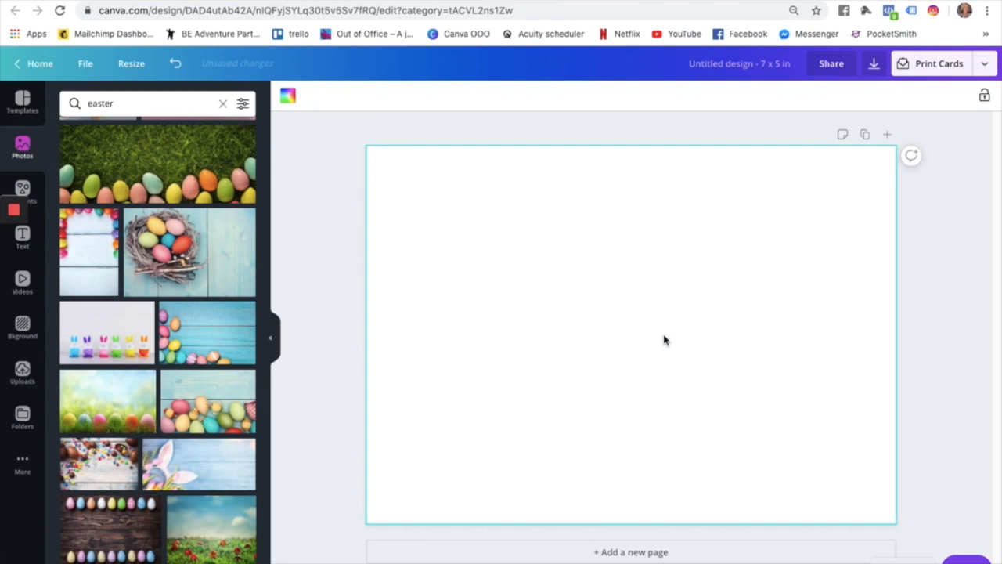
pyautogui.moveTo(186, 182); pyautogui.dragTo(491, 199)
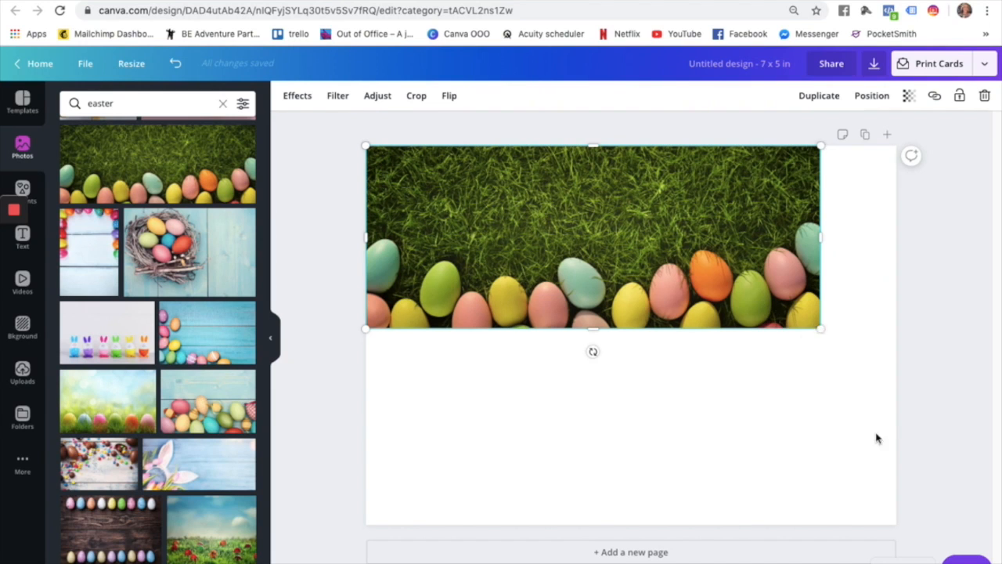
pyautogui.moveTo(821, 329); pyautogui.dragTo(993, 428)
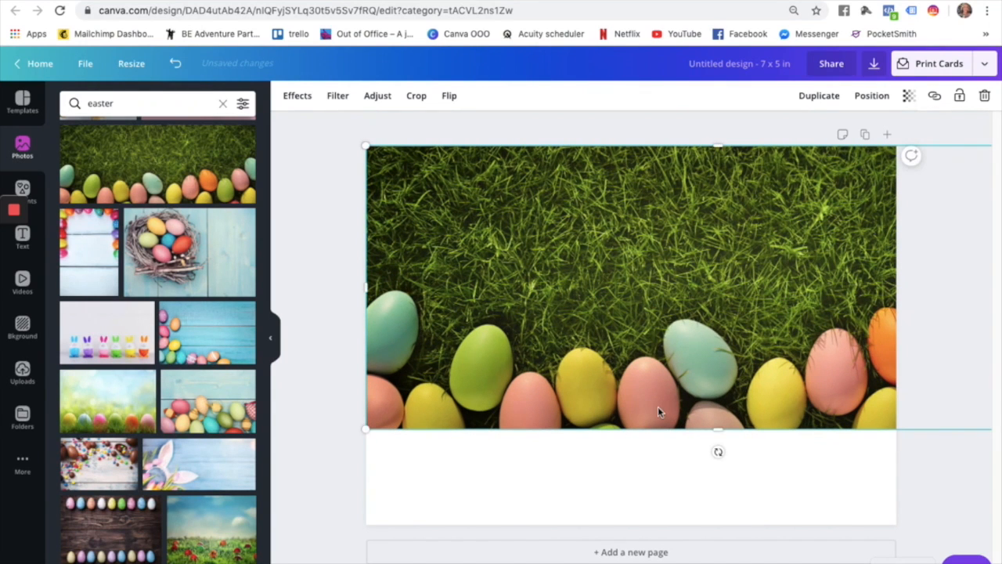
pyautogui.moveTo(716, 430); pyautogui.dragTo(726, 526)
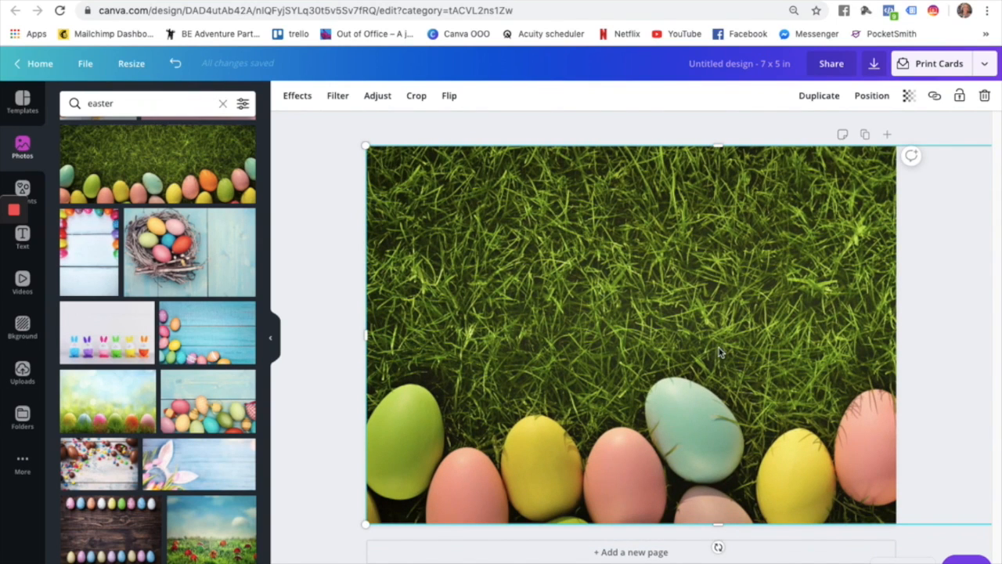
# Delete the grass photo and fill the page with the blue wood Easter eggs photo.
pyautogui.click(429, 138)
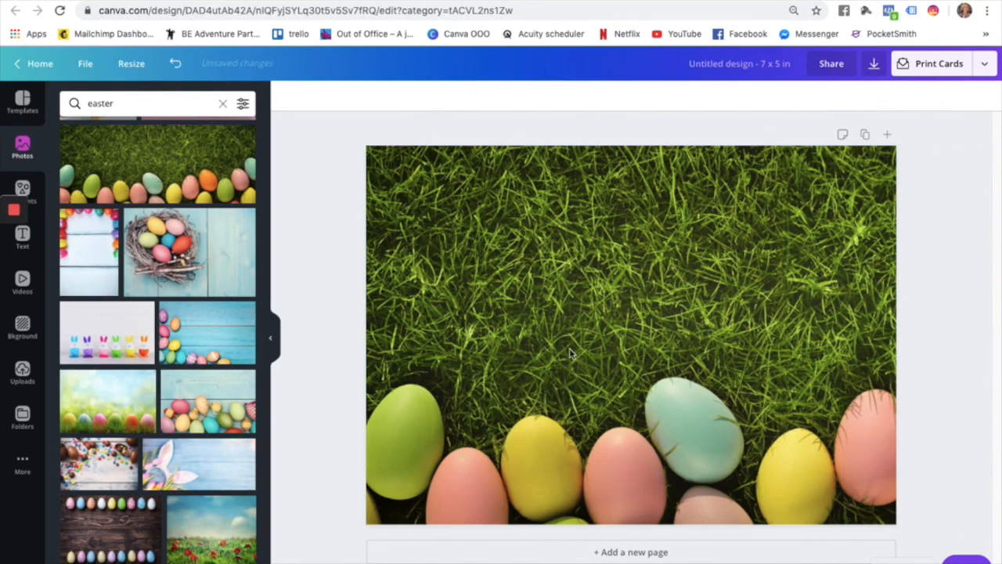
pyautogui.click(482, 280)
pyautogui.press('Delete')
pyautogui.moveTo(225, 323); pyautogui.dragTo(420, 169)
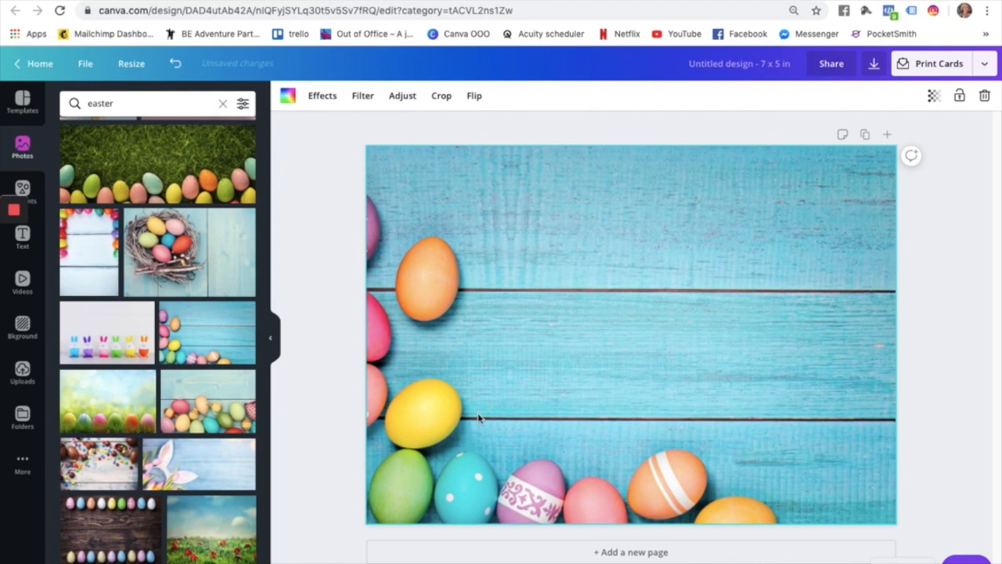
pyautogui.scroll(-10, 160, 349)
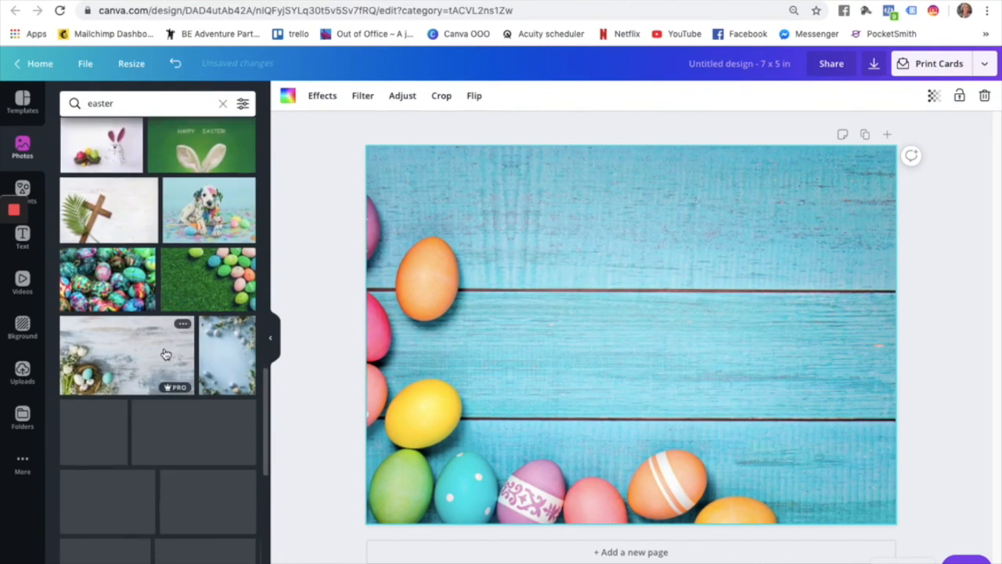
pyautogui.scroll(-1, 165, 354)
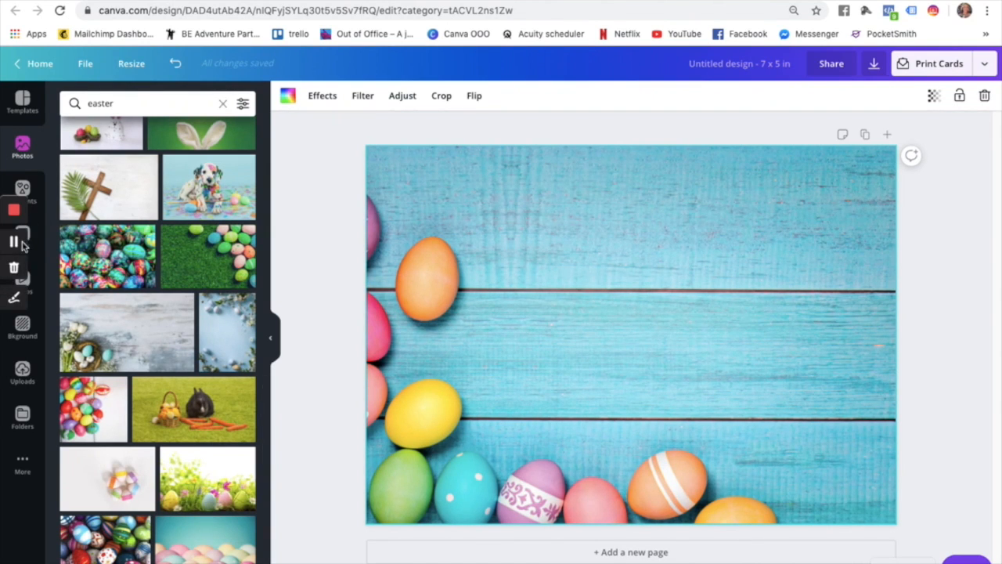
pyautogui.click(23, 237)
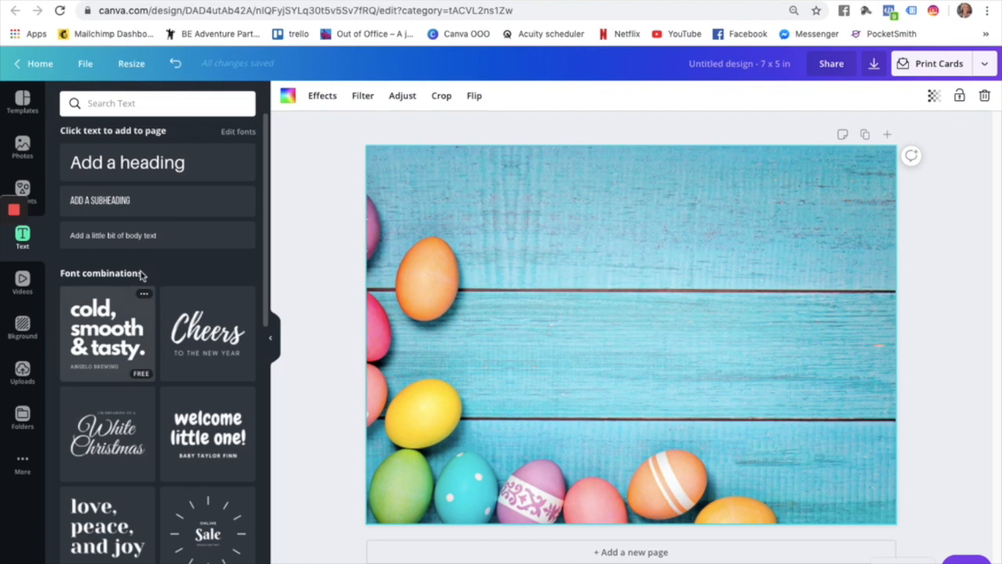
# Scroll through the Text panel's font combinations to find a heading style.
pyautogui.scroll(-3, 150, 407)
pyautogui.scroll(-7, 151, 407)
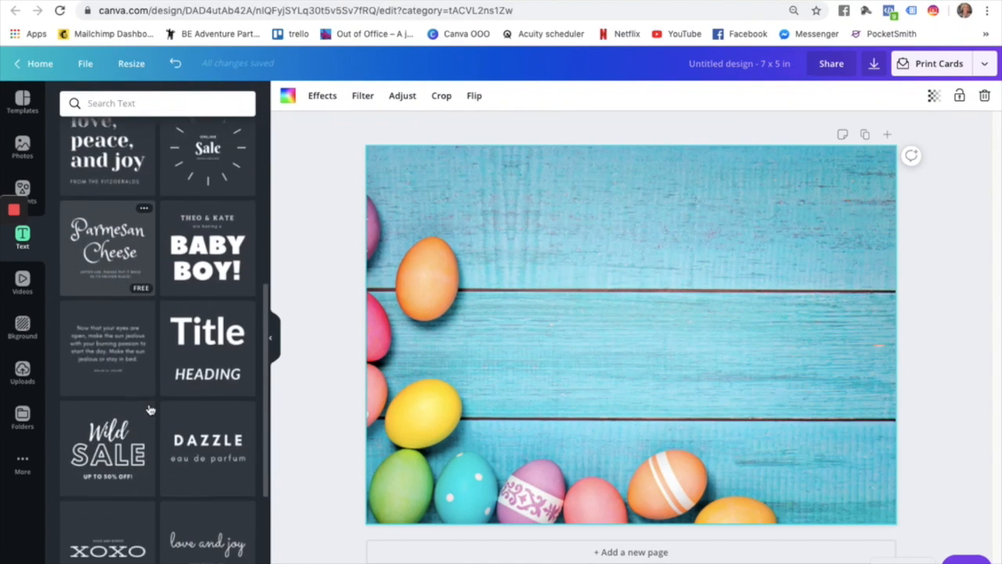
pyautogui.scroll(-4, 151, 409)
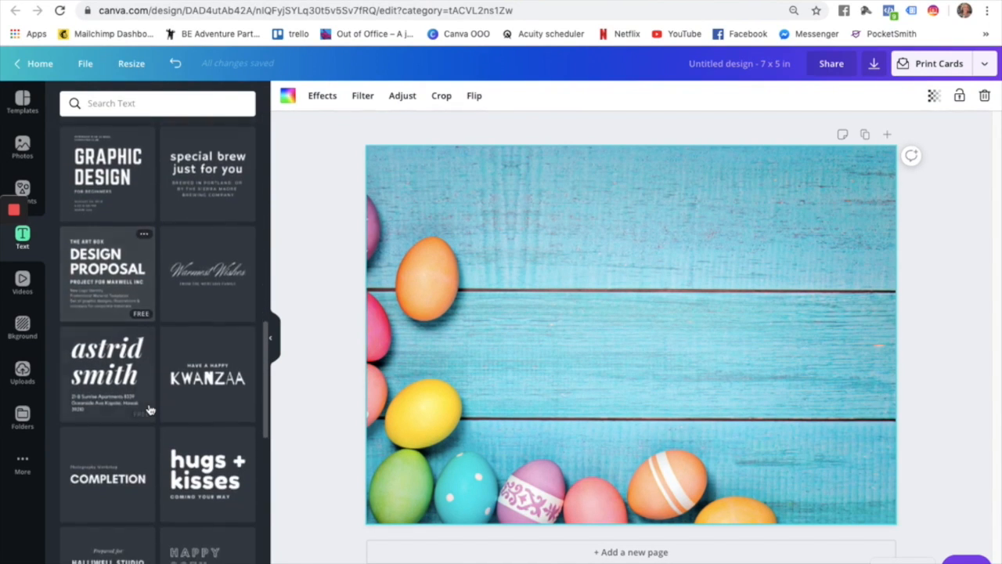
pyautogui.scroll(-1, 150, 409)
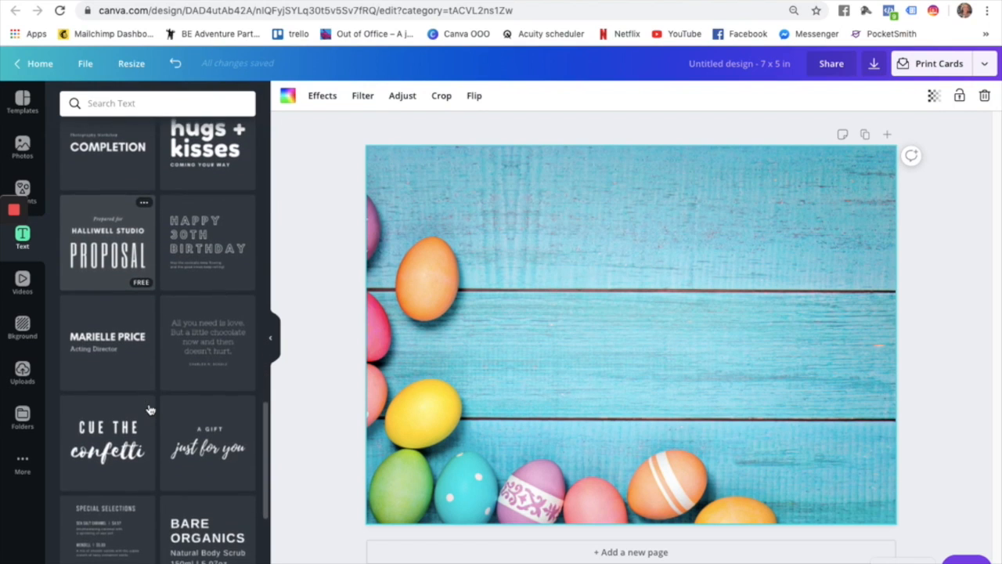
pyautogui.scroll(-2, 150, 408)
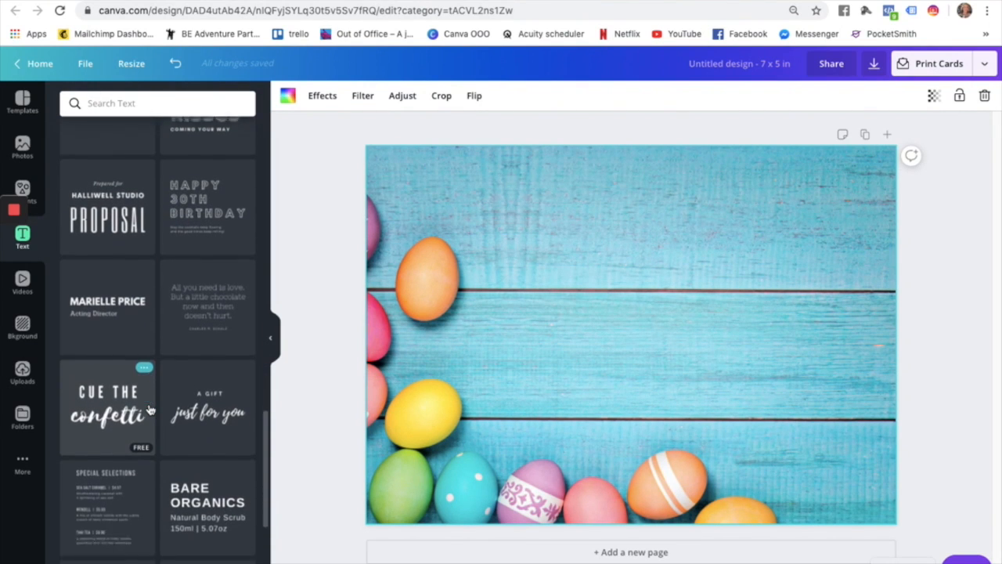
pyautogui.scroll(5, 150, 408)
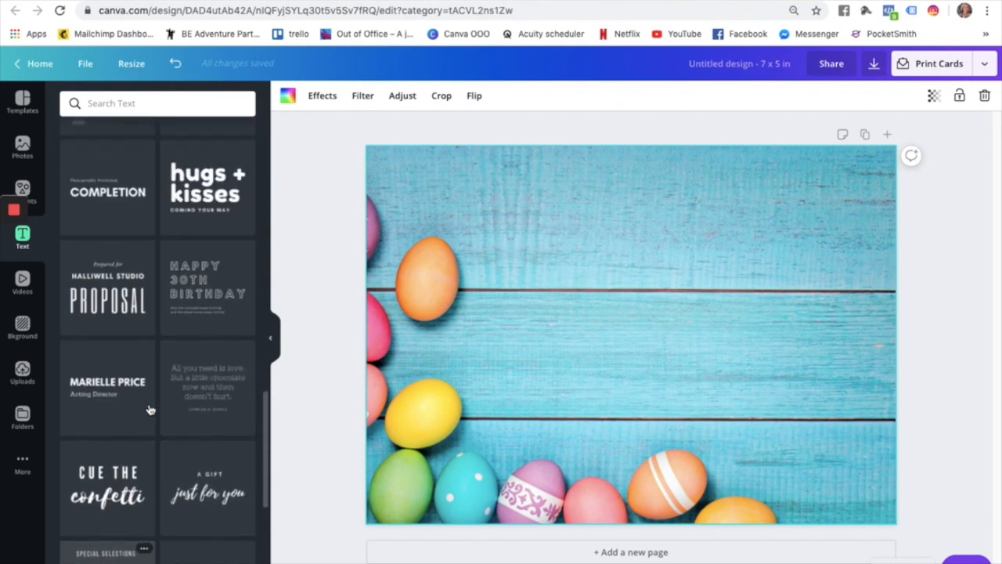
# Add the 'hugs + kisses / COMING YOUR WAY' combination, move it right and up, and ungroup it.
pyautogui.click(220, 400)
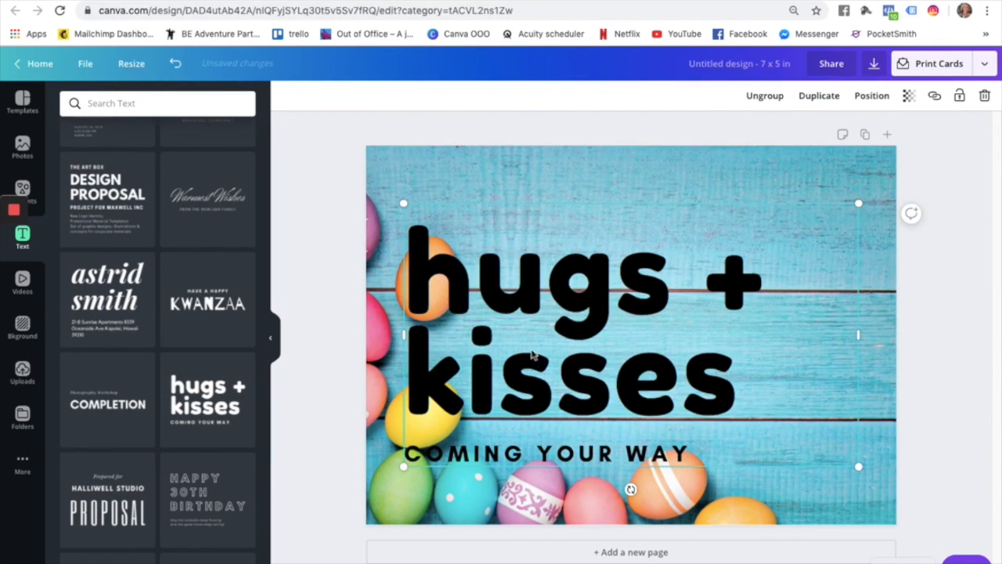
pyautogui.moveTo(535, 327); pyautogui.dragTo(595, 296)
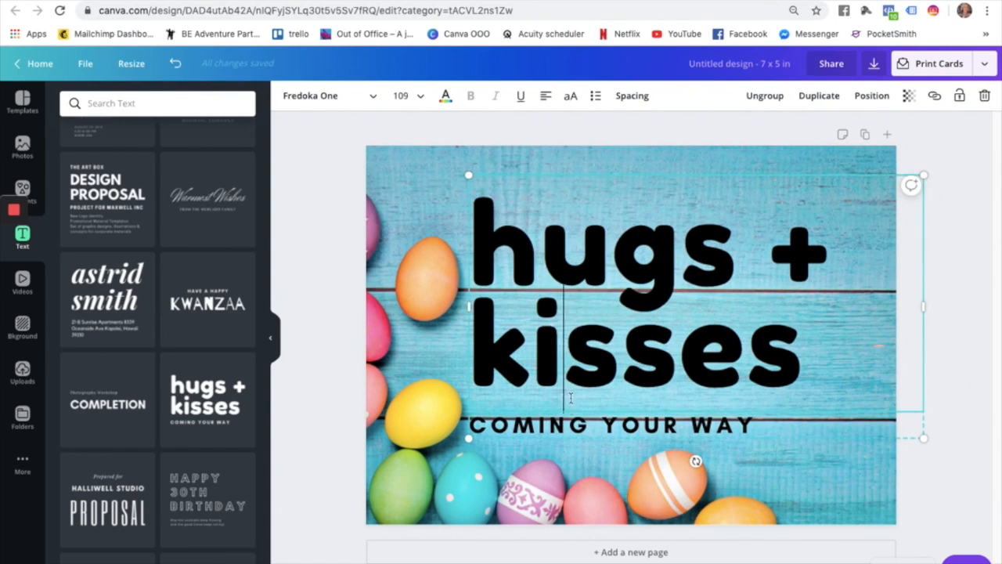
pyautogui.click(567, 424)
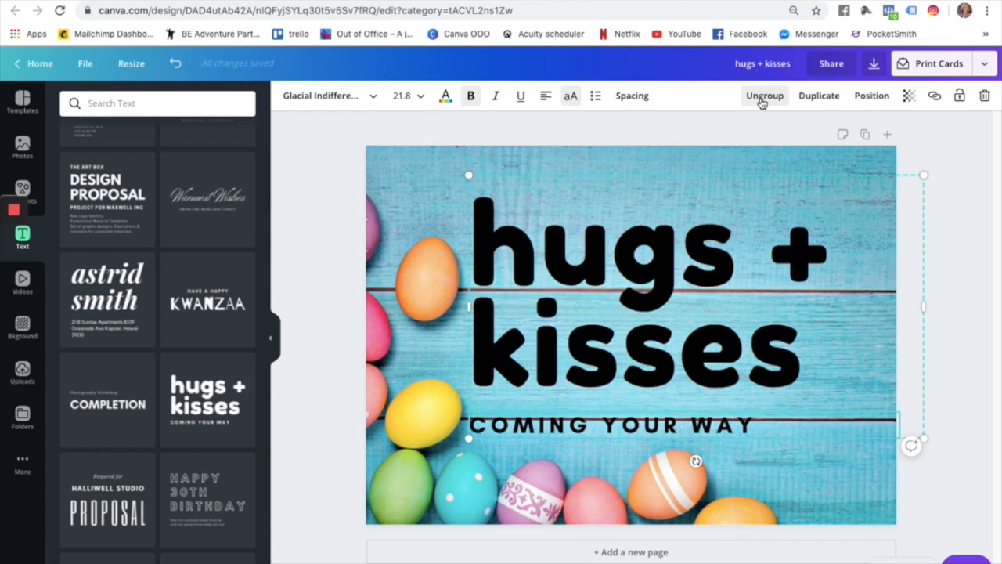
pyautogui.click(761, 98)
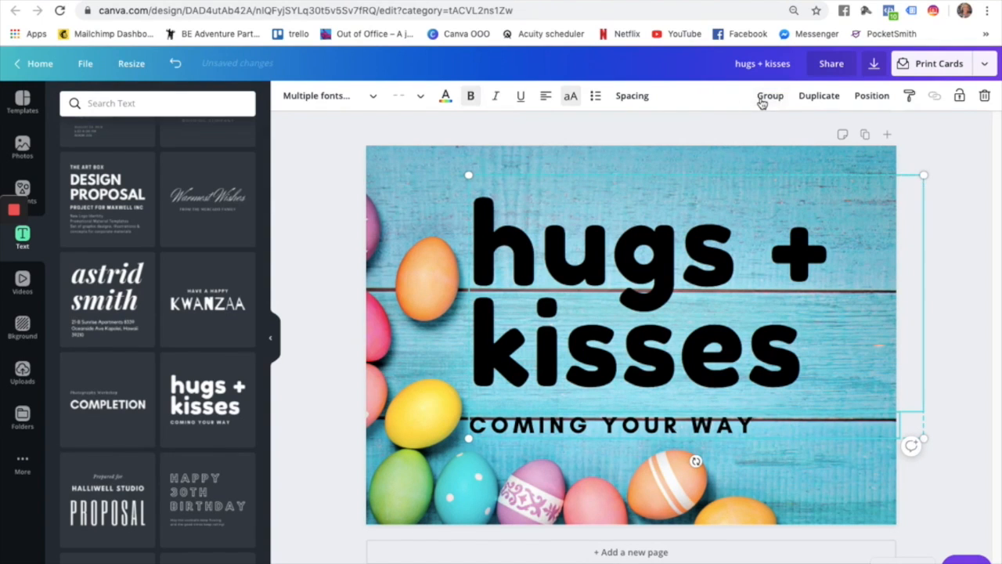
pyautogui.click(705, 163)
pyautogui.click(695, 417)
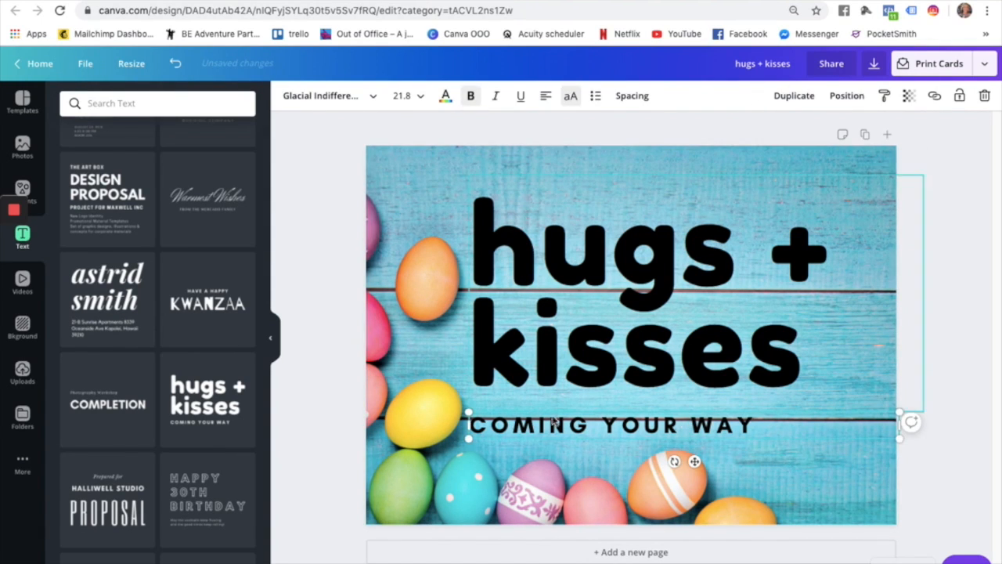
pyautogui.press('Delete')
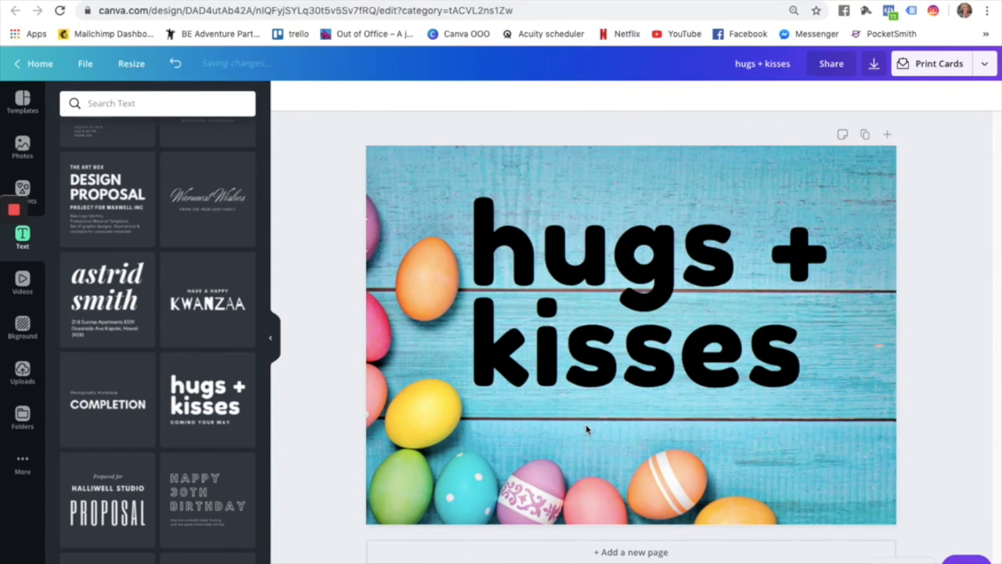
pyautogui.click(176, 63)
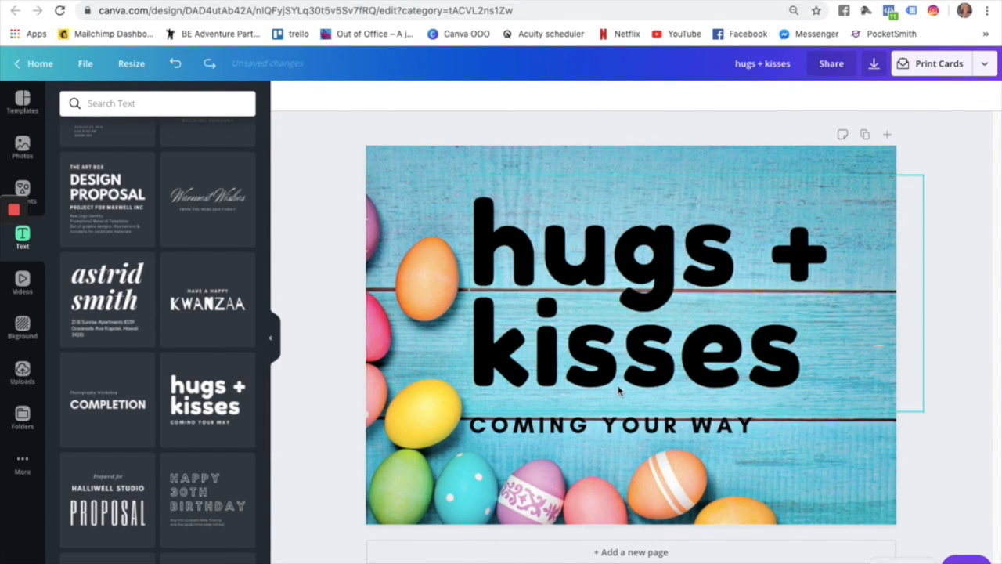
pyautogui.click(626, 320)
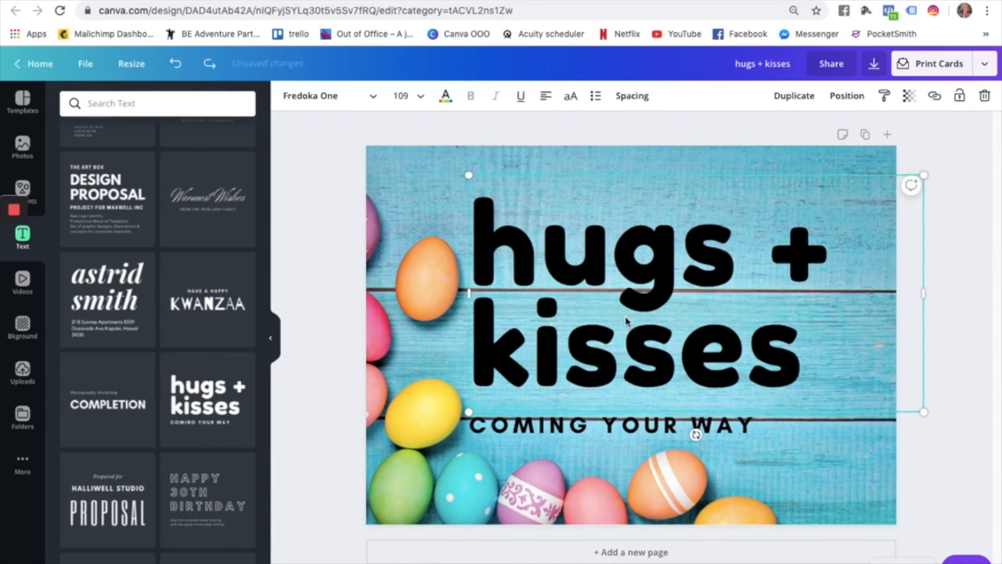
# Recolour the hugs + kisses heading with the dark slate swatch from Photo Colors.
pyautogui.click(444, 98)
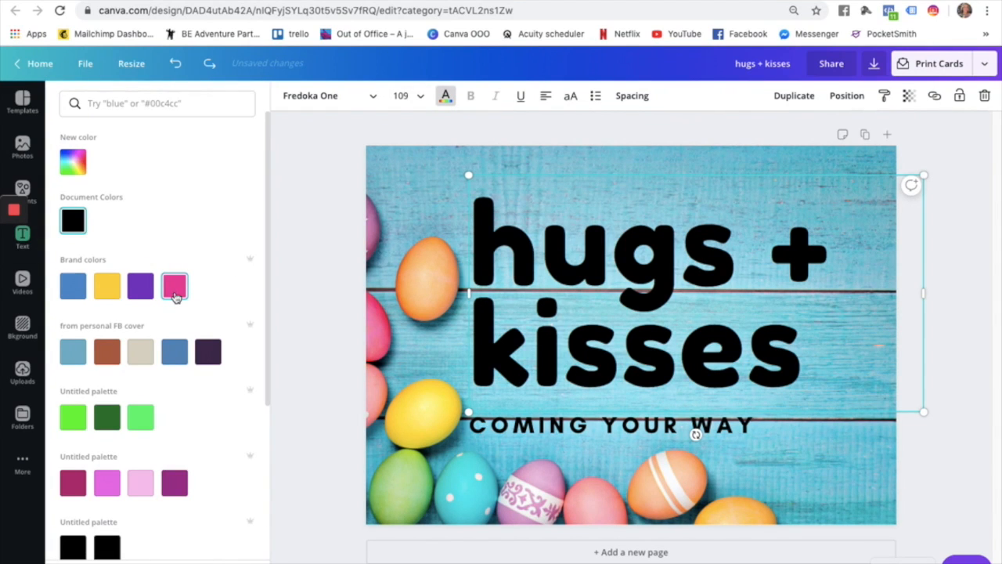
pyautogui.scroll(-5, 172, 352)
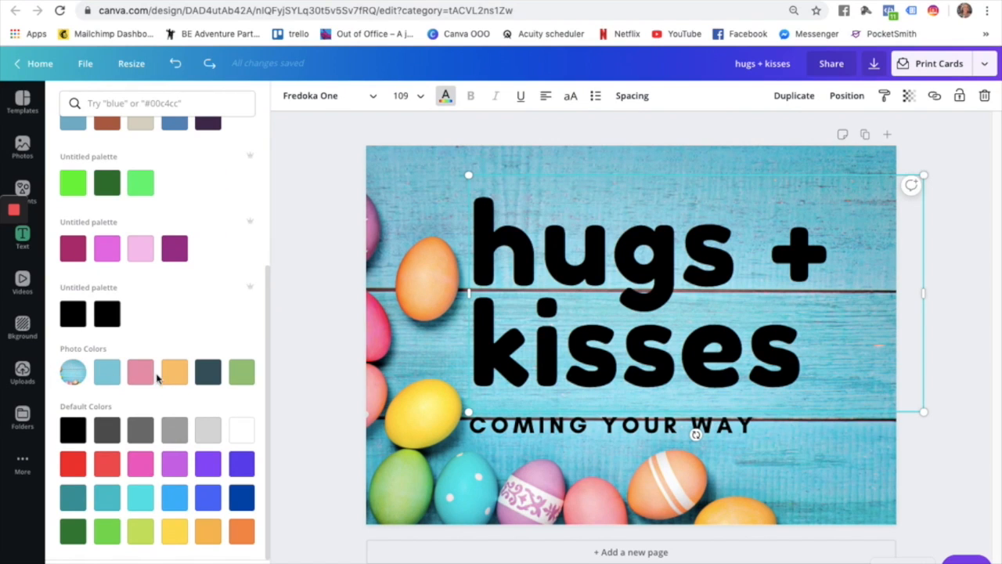
pyautogui.click(143, 373)
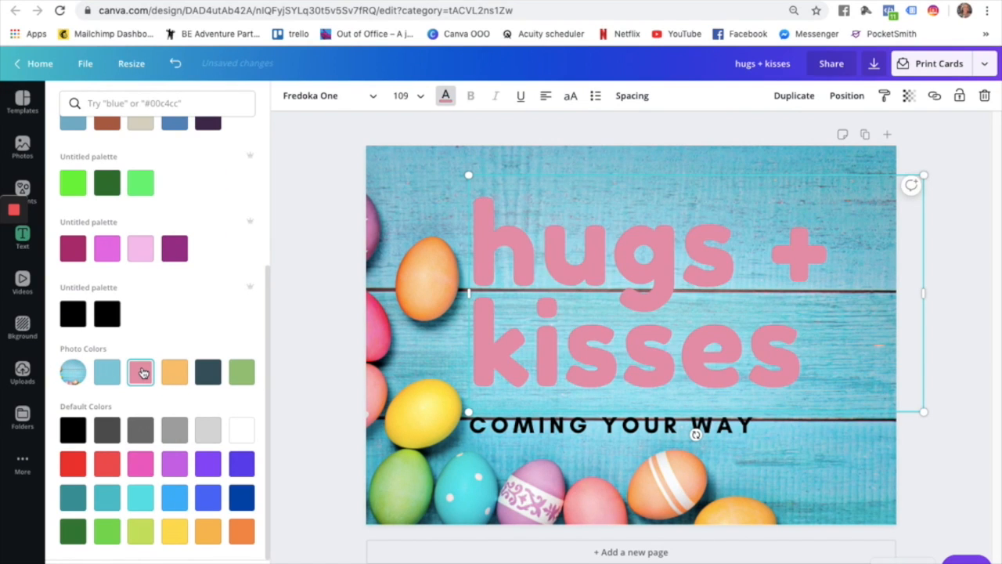
pyautogui.click(168, 375)
pyautogui.click(207, 374)
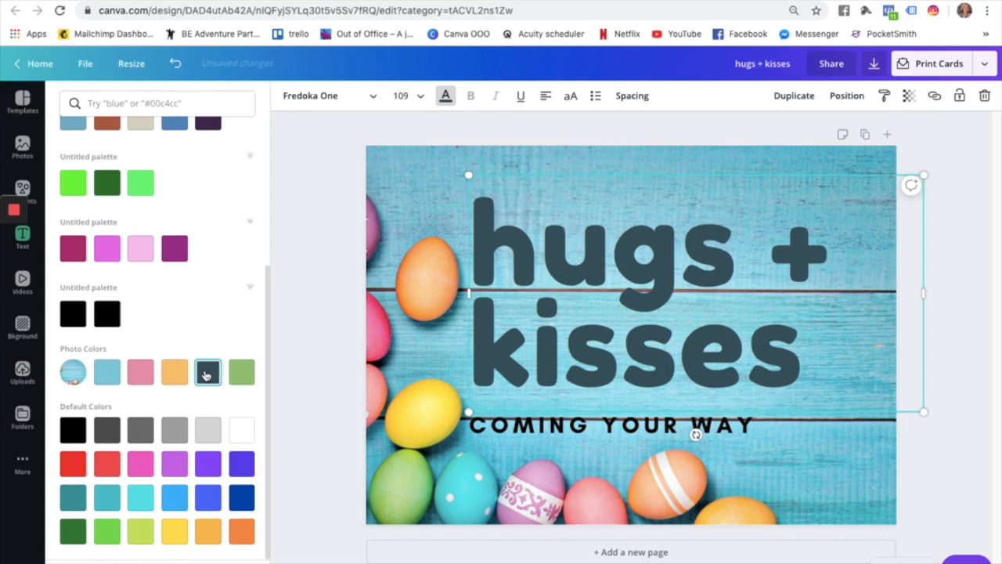
pyautogui.click(570, 426)
pyautogui.click(570, 362)
pyautogui.doubleClick(569, 353)
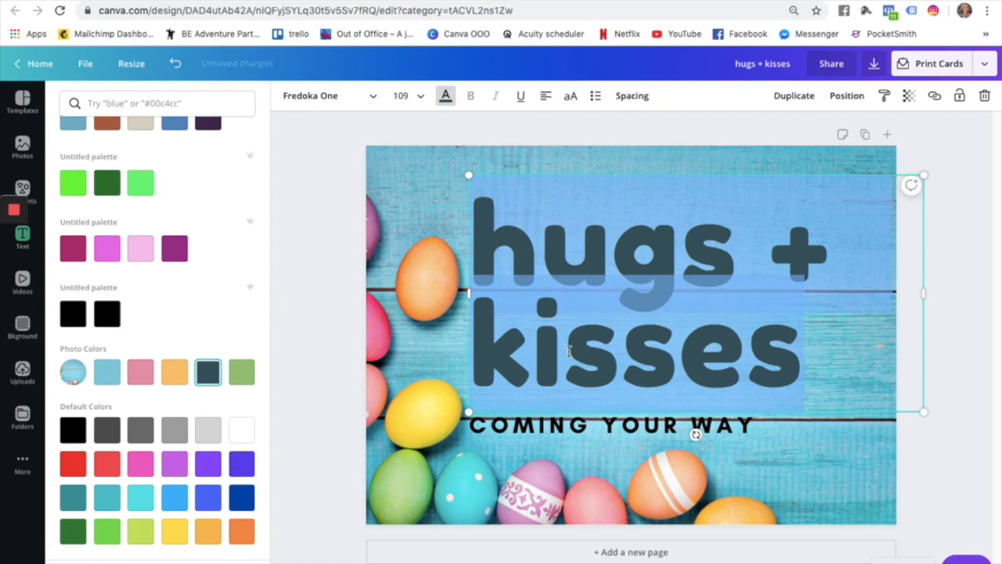
# Retype the heading as 'happy' and 'easter' on two lines.
pyautogui.write('ha')
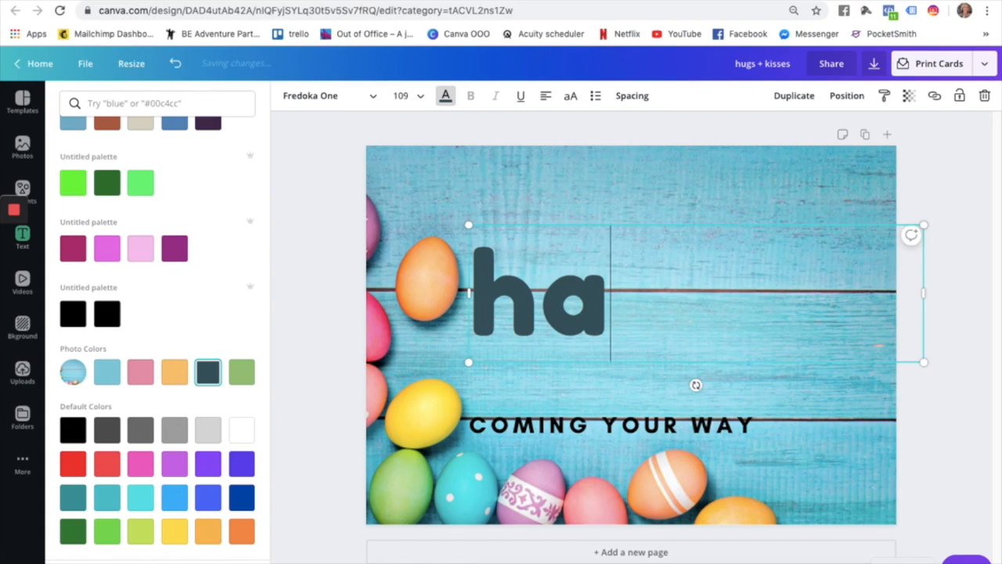
pyautogui.write('ppy')
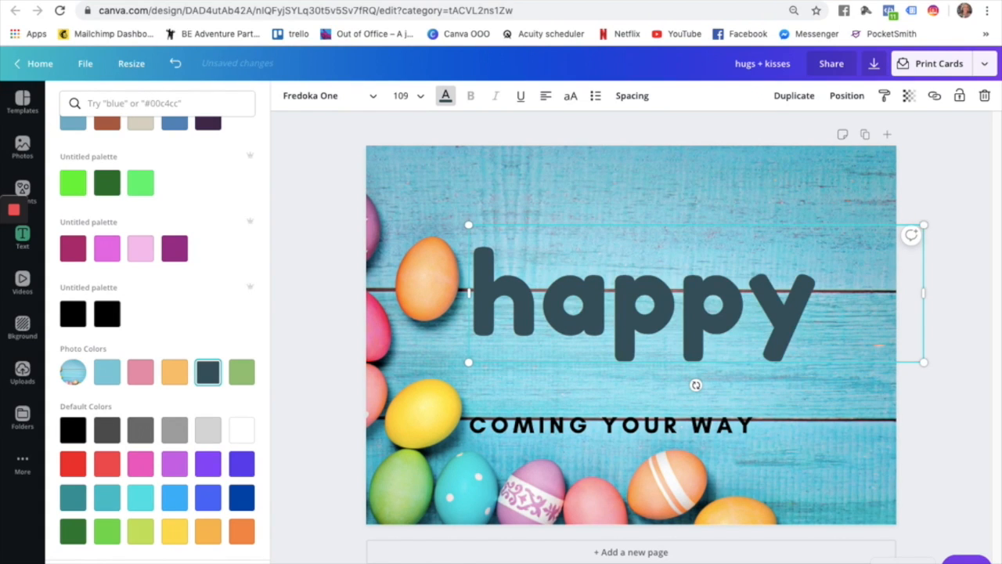
pyautogui.press('Return')
pyautogui.write('eaters')
pyautogui.press('BackSpace')
pyautogui.press('BackSpace')
pyautogui.press('BackSpace')
pyautogui.press('BackSpace')
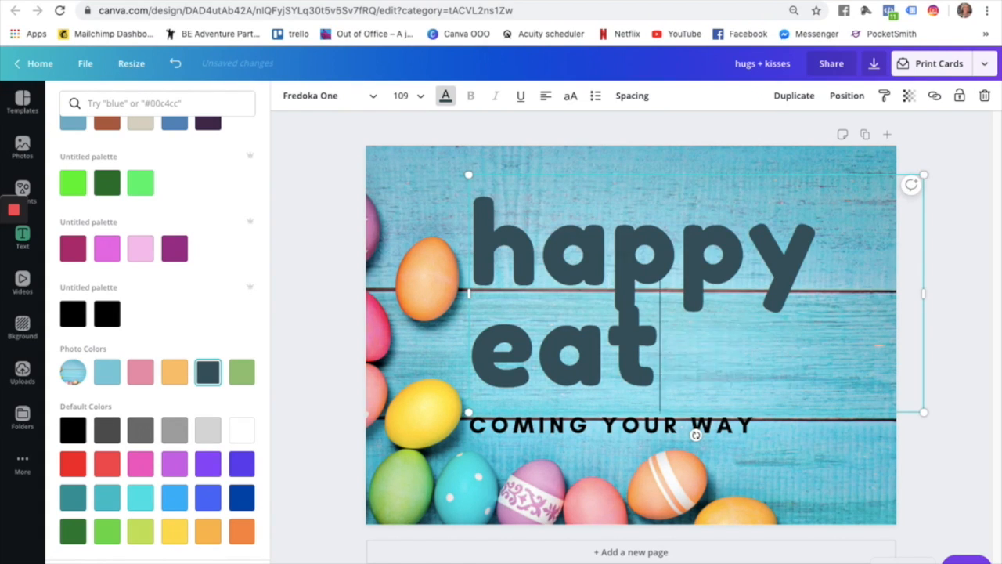
pyautogui.write('ster')
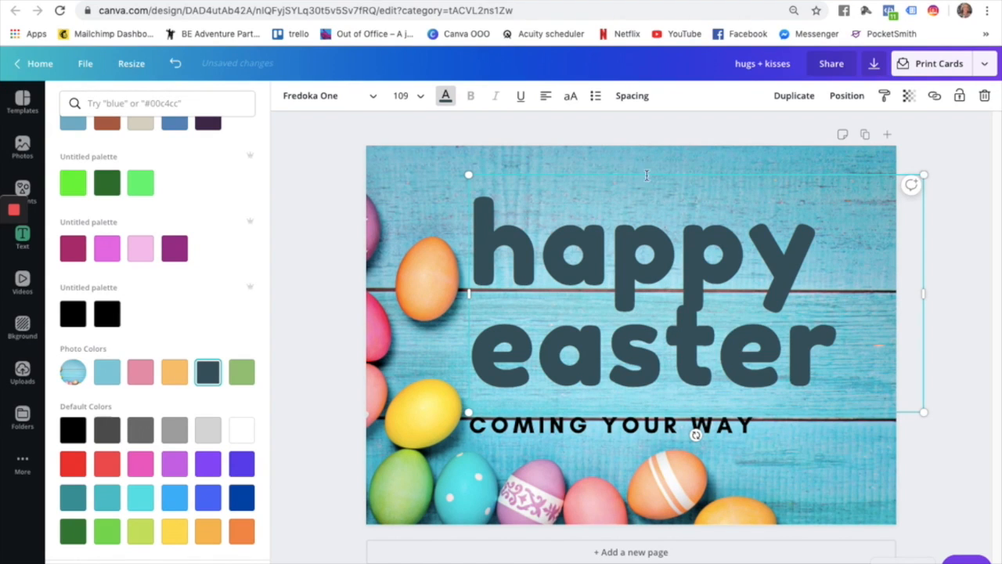
pyautogui.click(738, 240)
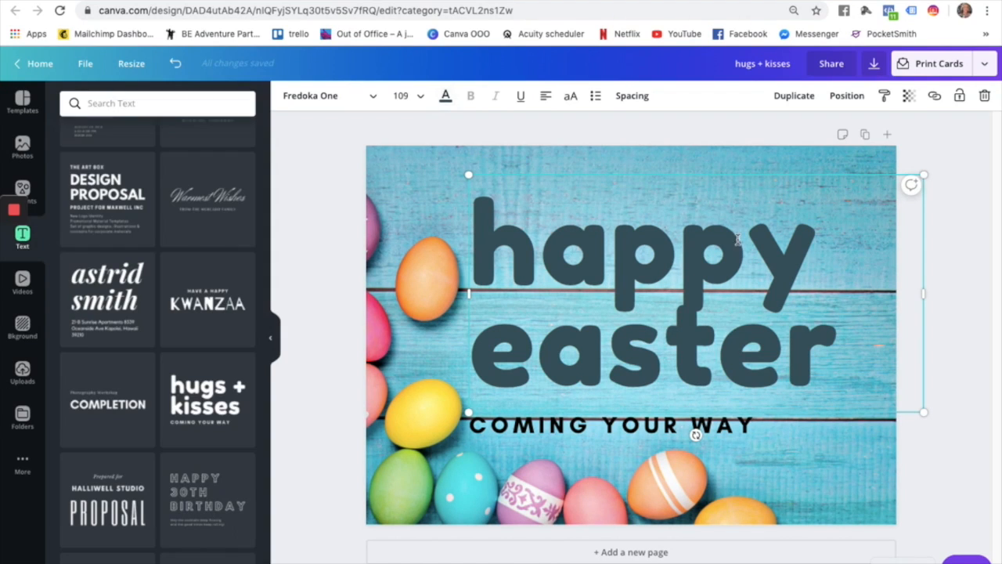
# Replace COMING YOUR WAY with the 'XX' sign-off and sender's name, centred under 'easter'.
pyautogui.click(624, 427)
pyautogui.click(624, 427)
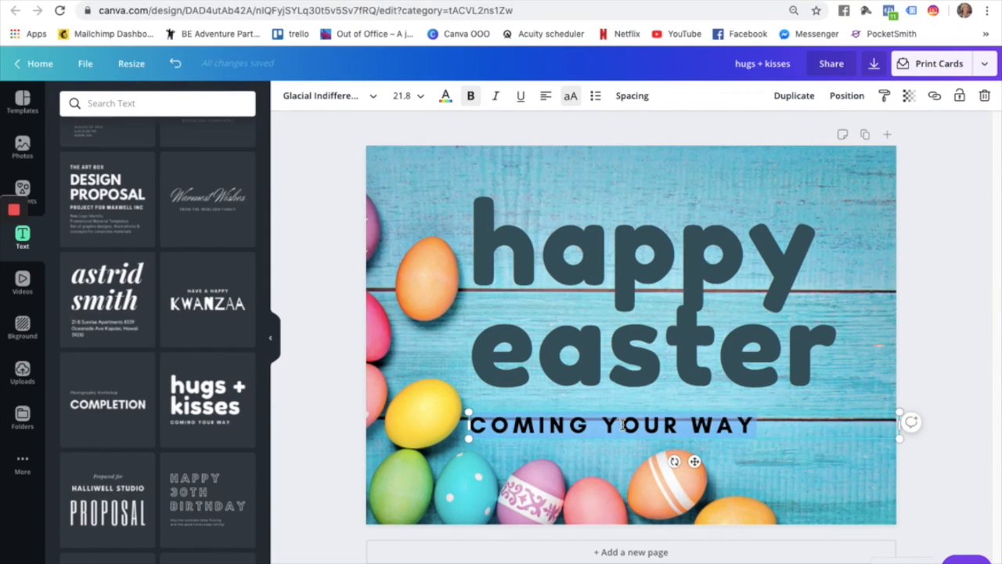
pyautogui.write('xx')
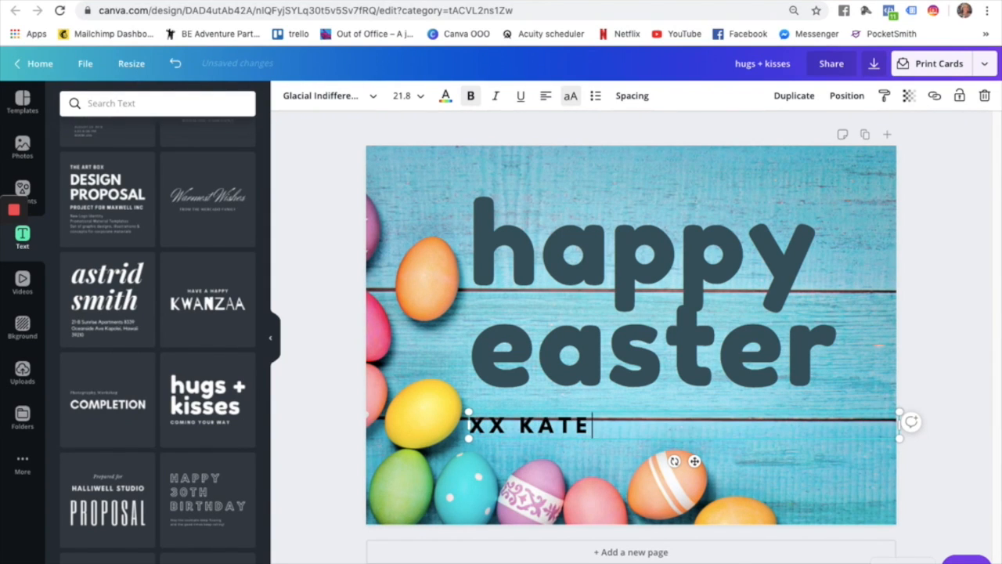
pyautogui.click(627, 449)
pyautogui.moveTo(622, 427); pyautogui.dragTo(703, 339)
pyautogui.moveTo(725, 404); pyautogui.dragTo(645, 393)
pyautogui.click(581, 456)
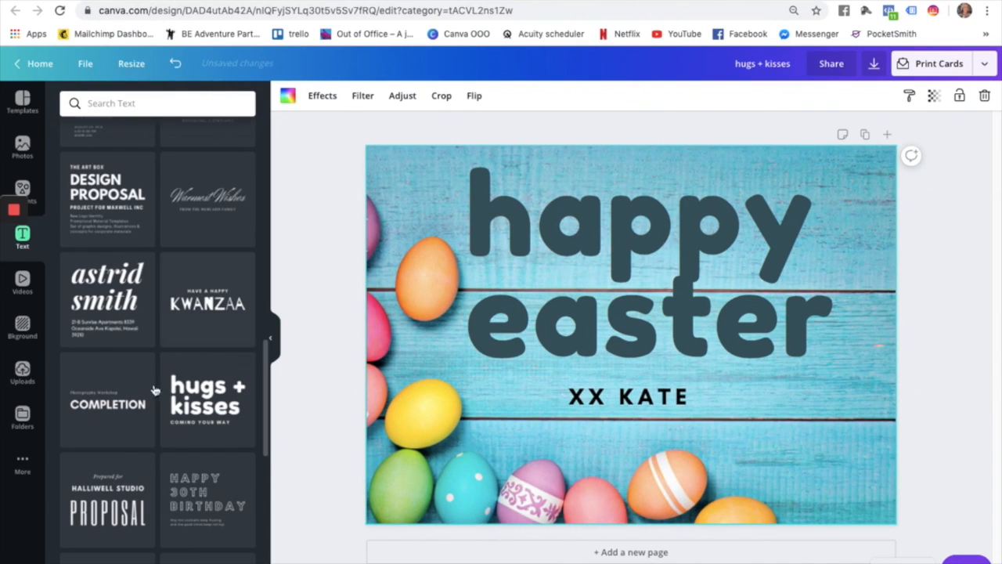
pyautogui.click(22, 417)
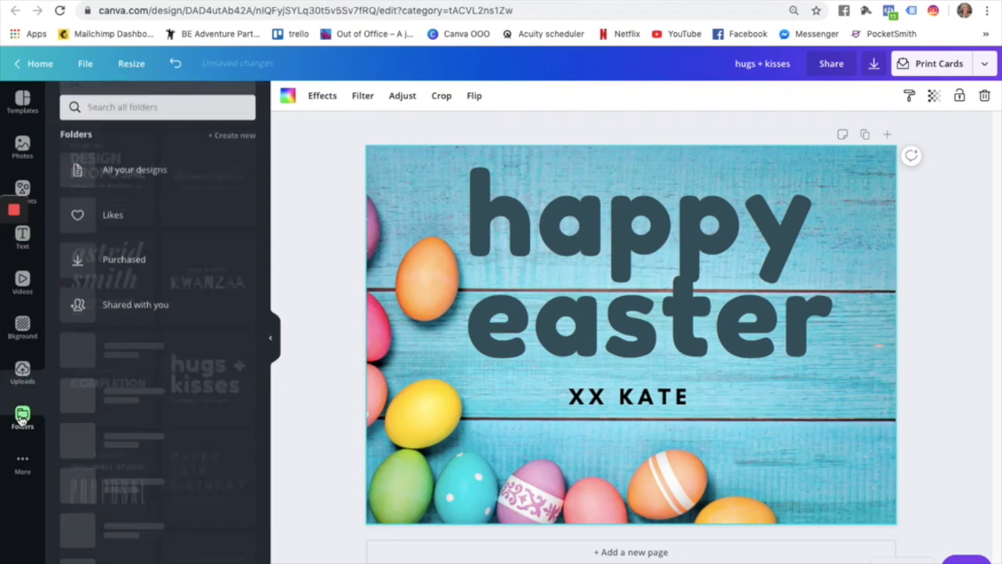
# Add the white Out of Office logo from Logos, shrink it below the sign-off, and nudge the heading down.
pyautogui.click(91, 341)
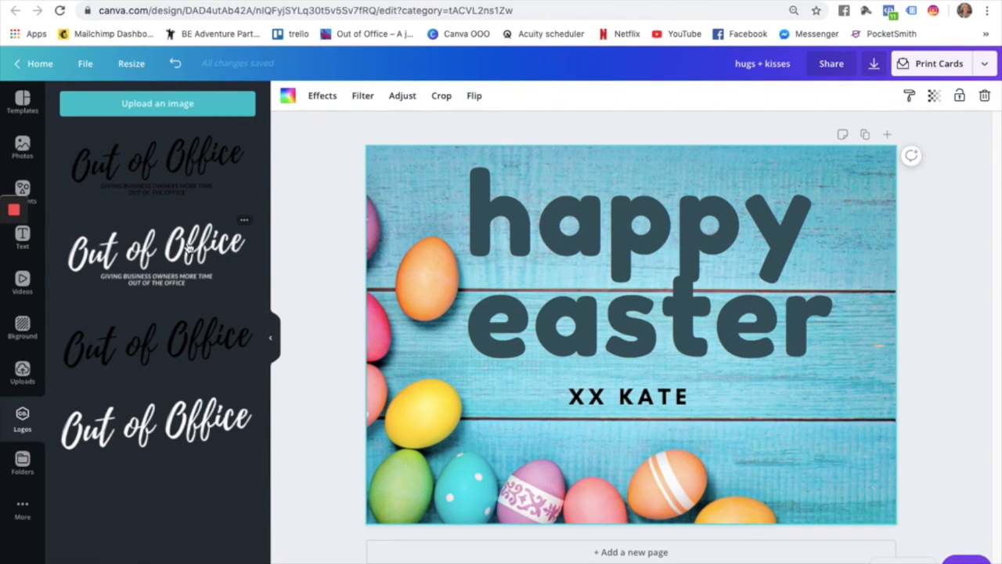
pyautogui.click(175, 424)
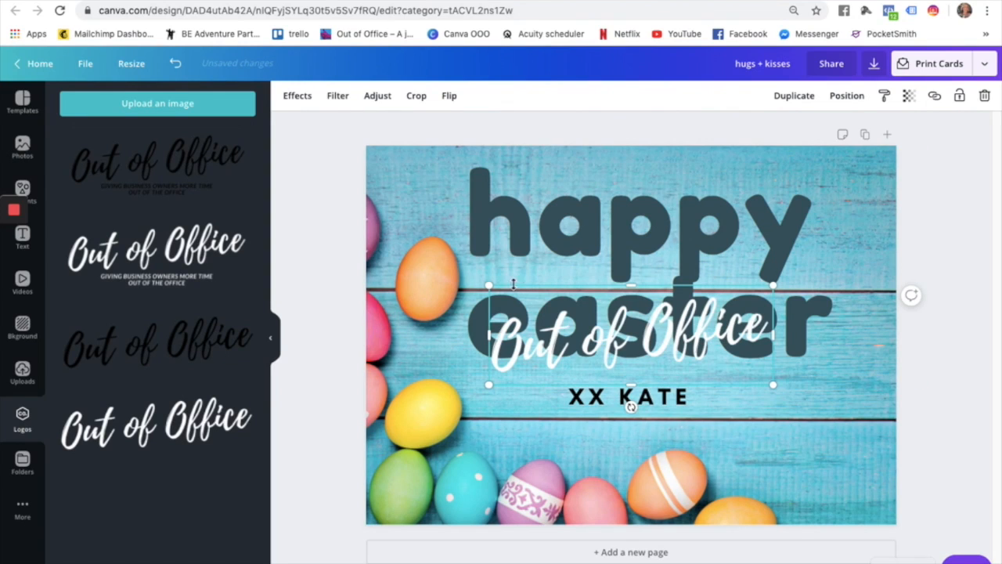
pyautogui.moveTo(489, 286); pyautogui.dragTo(636, 344)
pyautogui.moveTo(693, 364); pyautogui.dragTo(628, 435)
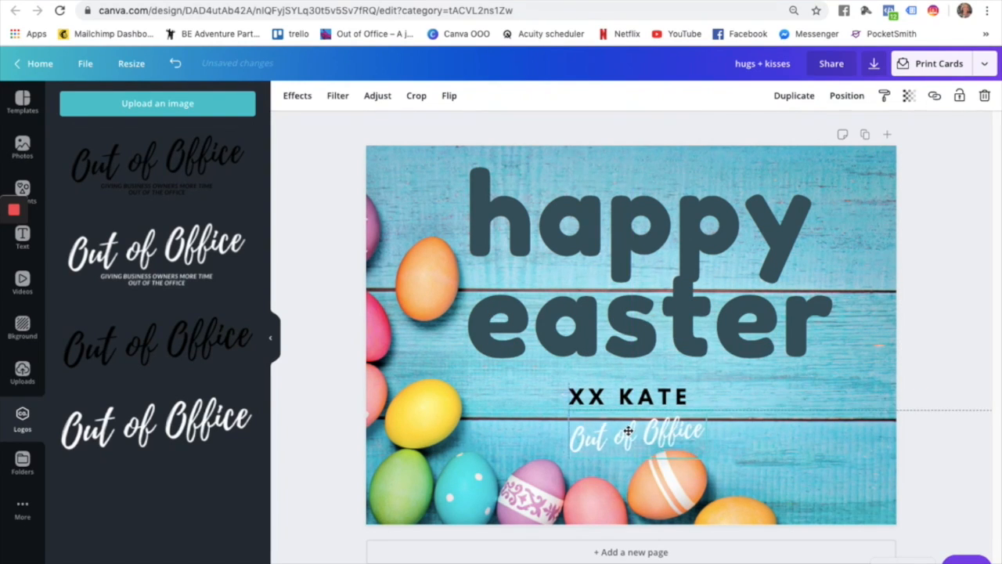
pyautogui.moveTo(569, 409); pyautogui.dragTo(619, 436)
pyautogui.click(743, 431)
pyautogui.moveTo(662, 295)
pyautogui.mouseDown()
pyautogui.moveTo(664, 320)
pyautogui.moveTo(660, 310)
pyautogui.mouseUp()
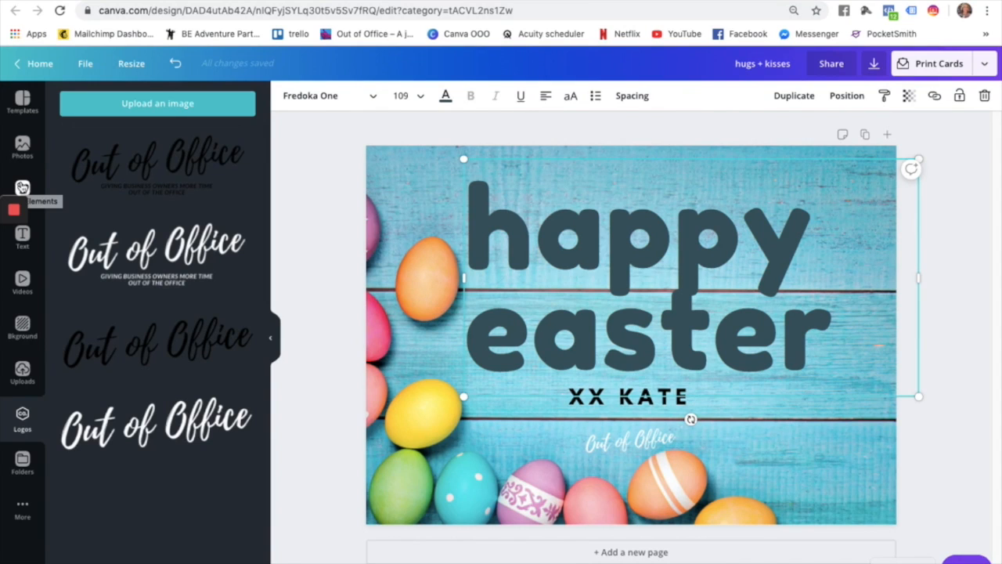
pyautogui.click(22, 188)
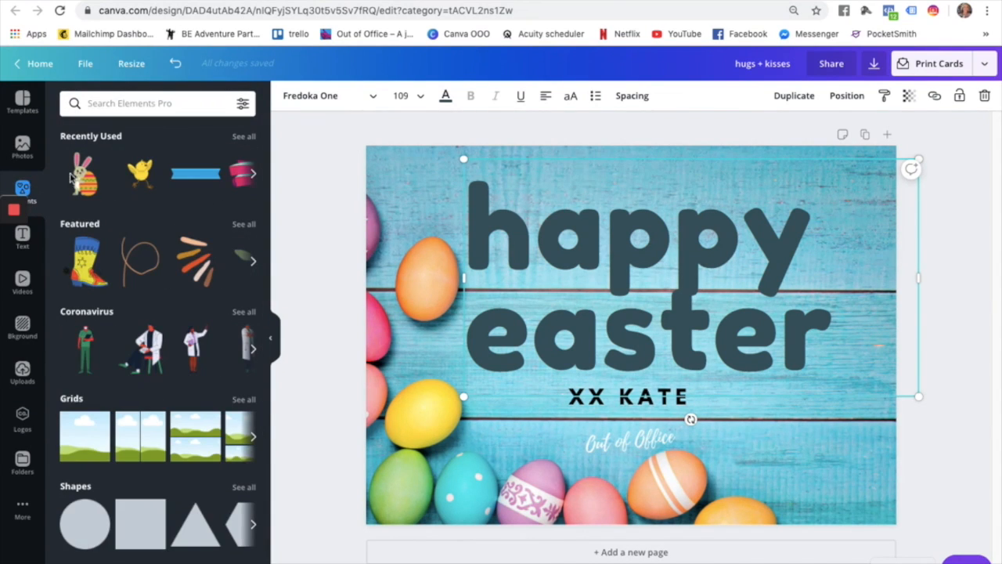
# Search the Elements graphics library for 'rabbit'.
pyautogui.scroll(-2, 108, 337)
pyautogui.scroll(-9, 105, 333)
pyautogui.scroll(9, 104, 333)
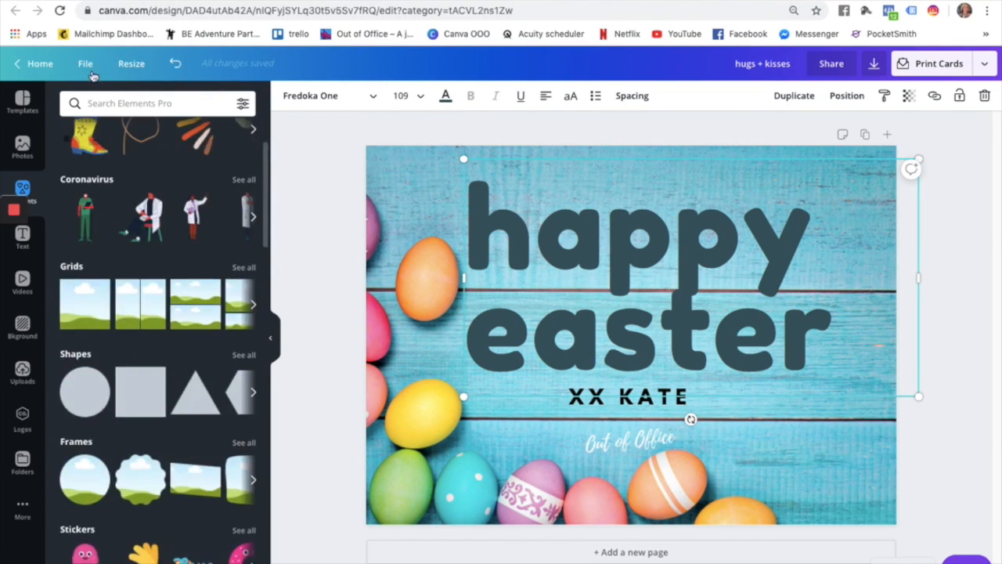
pyautogui.click(98, 95)
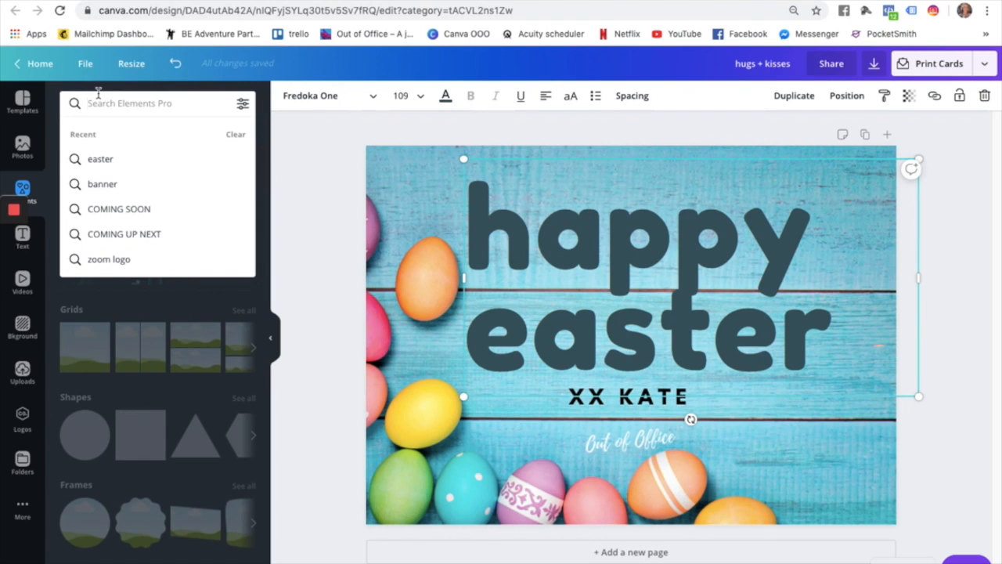
pyautogui.write('rabbit')
pyautogui.press('Return')
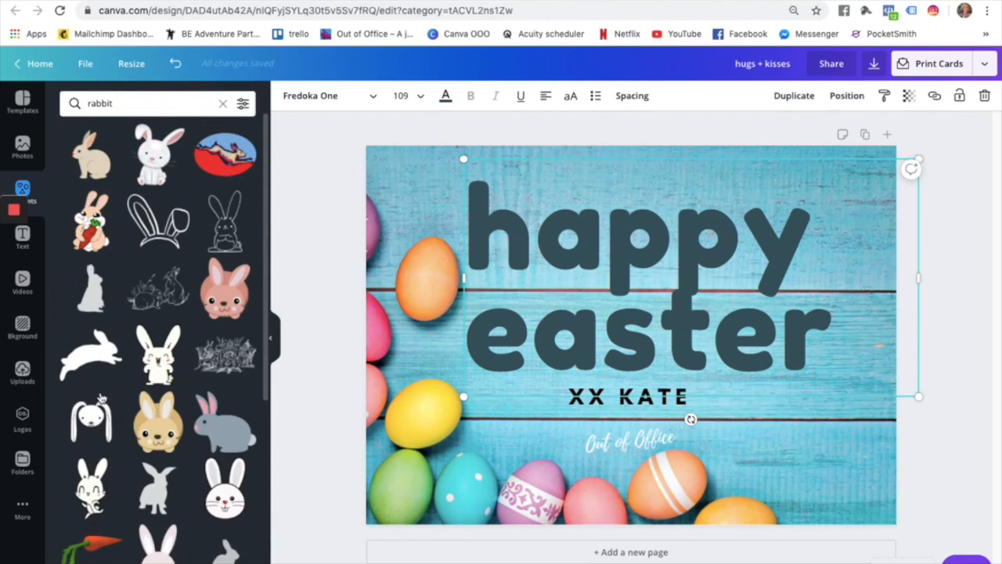
# Add the white cartoon rabbit graphic and shrink it to sit just above XX KATE.
pyautogui.scroll(-1, 101, 398)
pyautogui.scroll(-5, 101, 398)
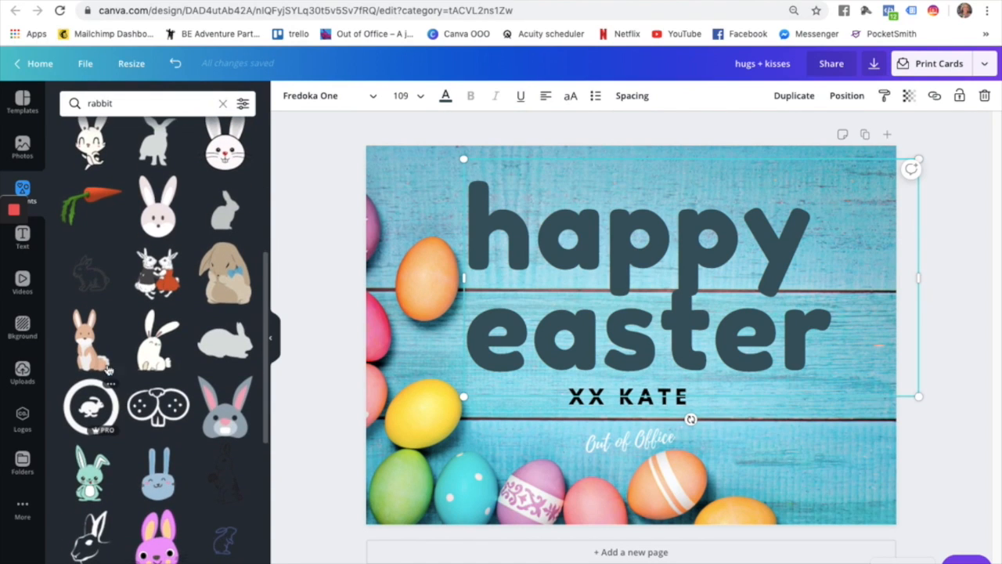
pyautogui.click(156, 345)
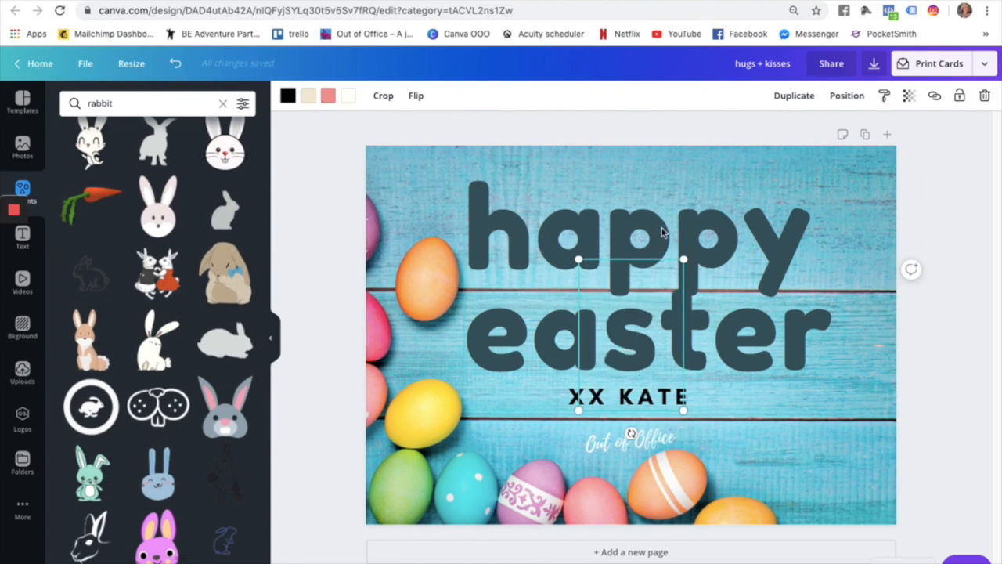
pyautogui.moveTo(684, 259); pyautogui.dragTo(640, 321)
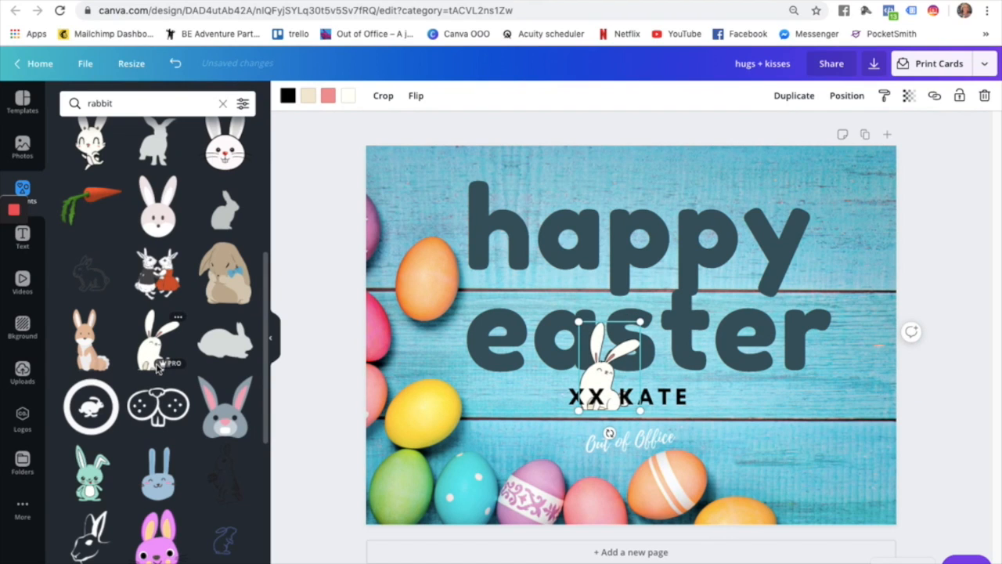
pyautogui.moveTo(164, 368)
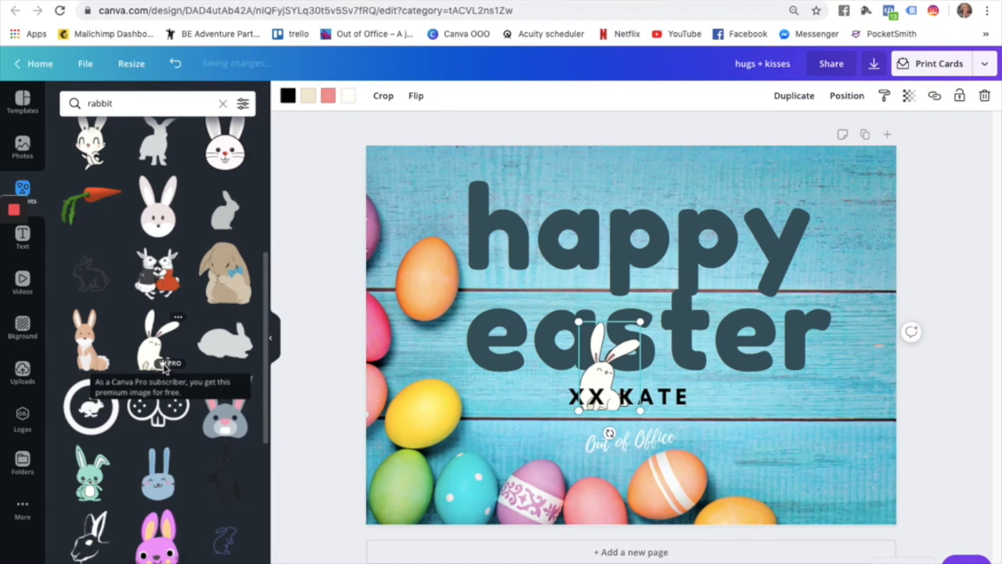
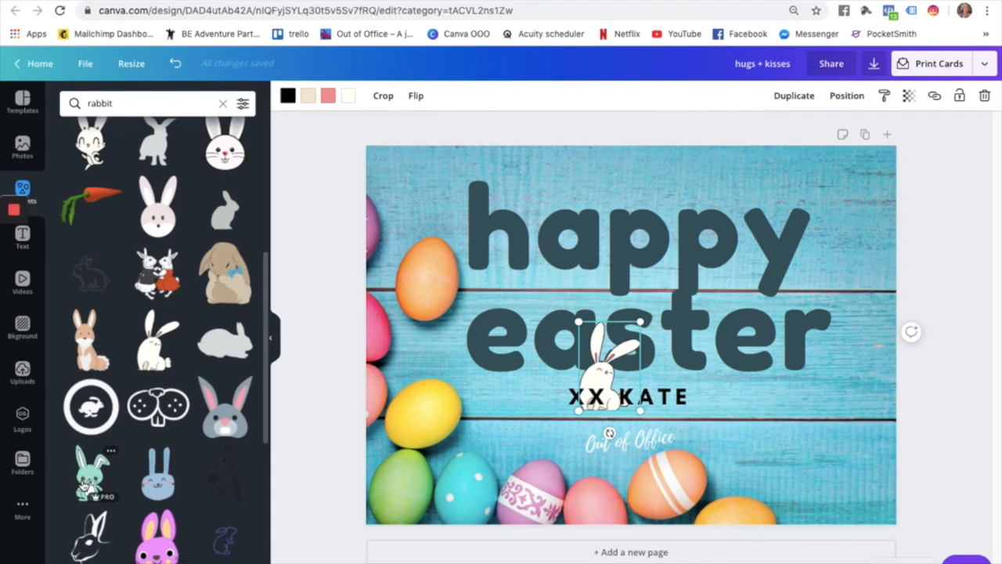
# Move the white bunny to the card's bottom-right corner, just above the Out of Office logo.
pyautogui.scroll(-5, 156, 407)
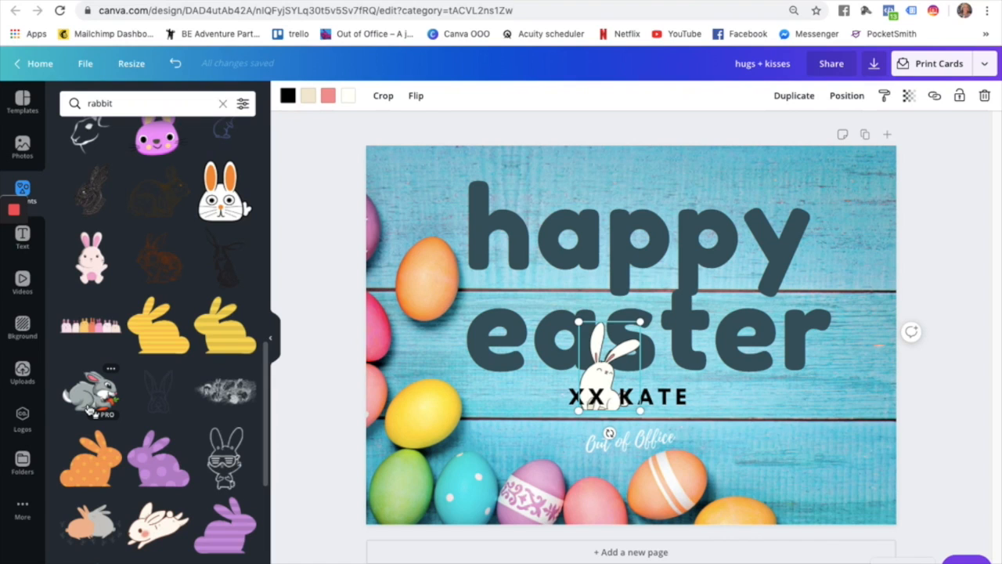
pyautogui.scroll(-3, 94, 431)
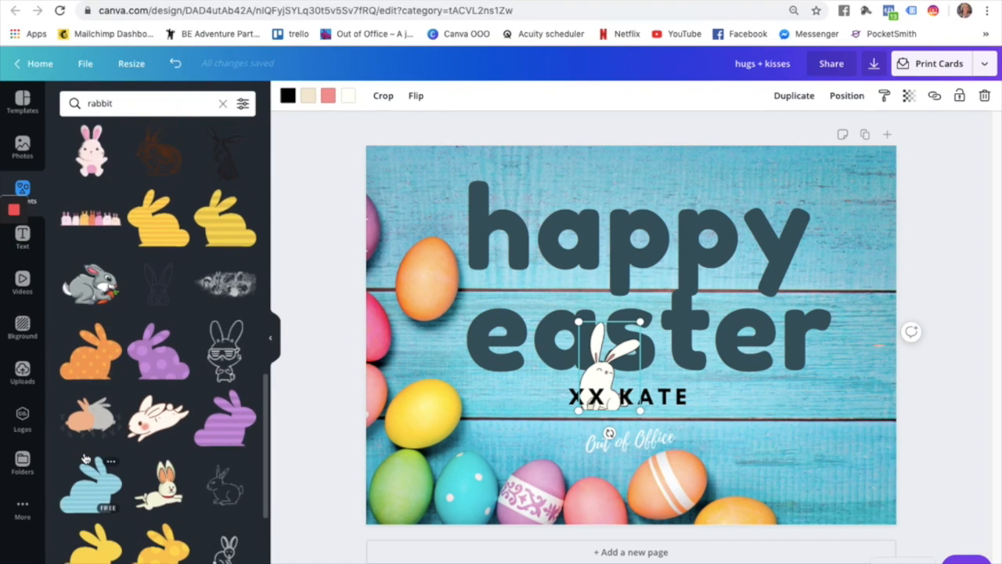
pyautogui.scroll(-1, 86, 458)
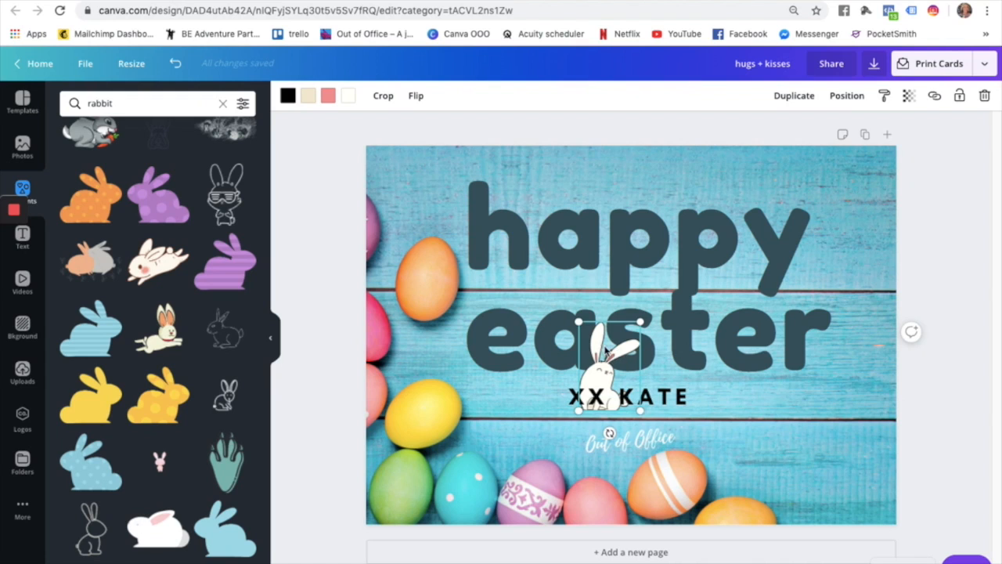
pyautogui.moveTo(781, 366); pyautogui.dragTo(756, 417)
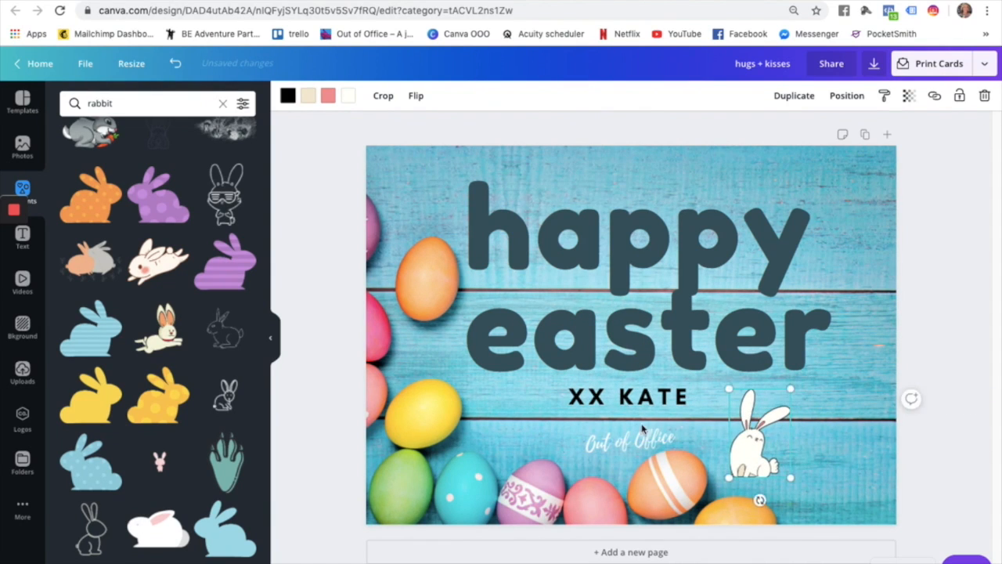
pyautogui.click(849, 477)
pyautogui.hotkey('ctrl', 'z')
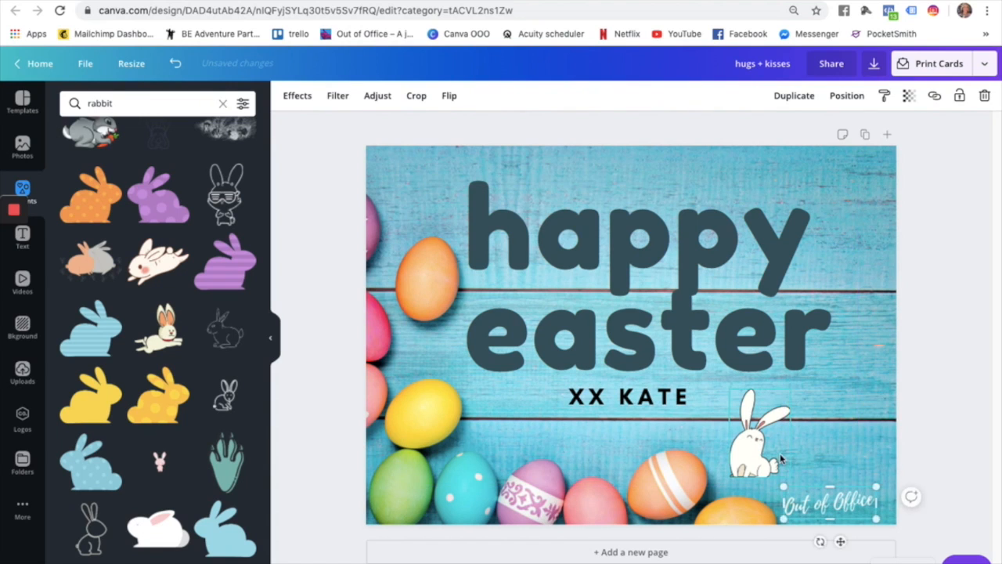
pyautogui.hotkey('ctrl', 'z')
pyautogui.moveTo(766, 448); pyautogui.dragTo(829, 449)
pyautogui.click(673, 400)
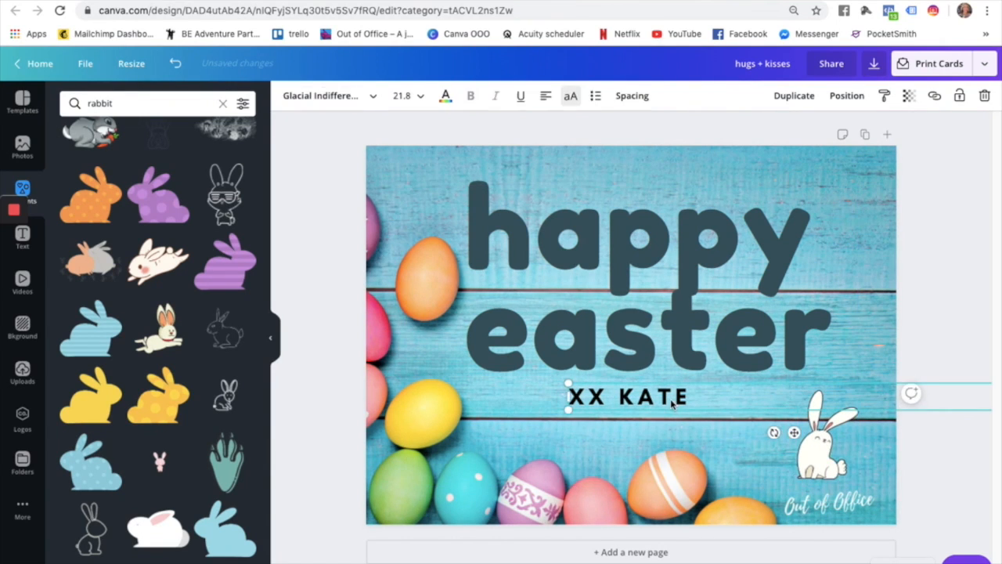
# Try Bebas Neue, Aileron, Arimo and Abhaya Libre ExtraBold on the sign-off line.
pyautogui.tripleClick(631, 397)
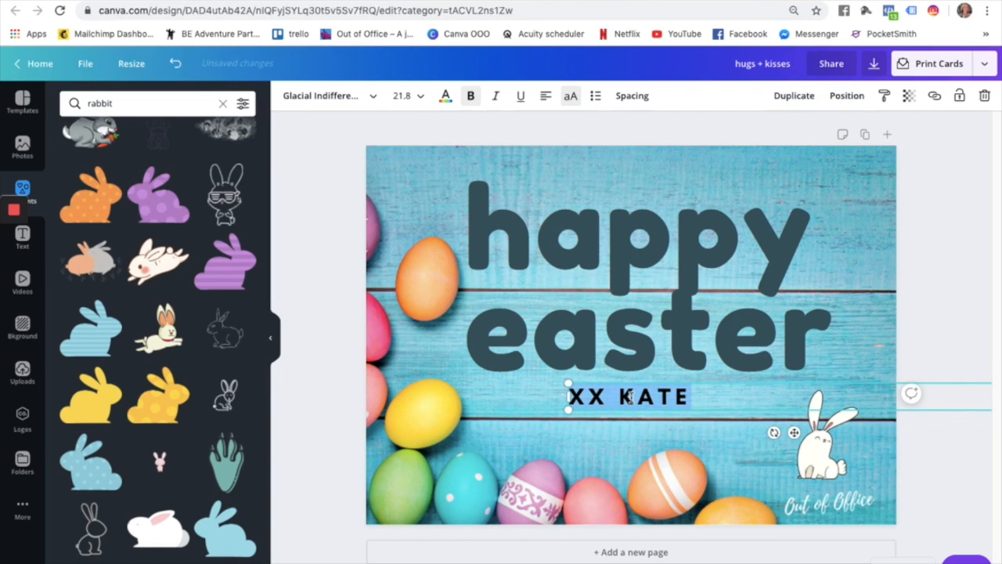
pyautogui.click(375, 98)
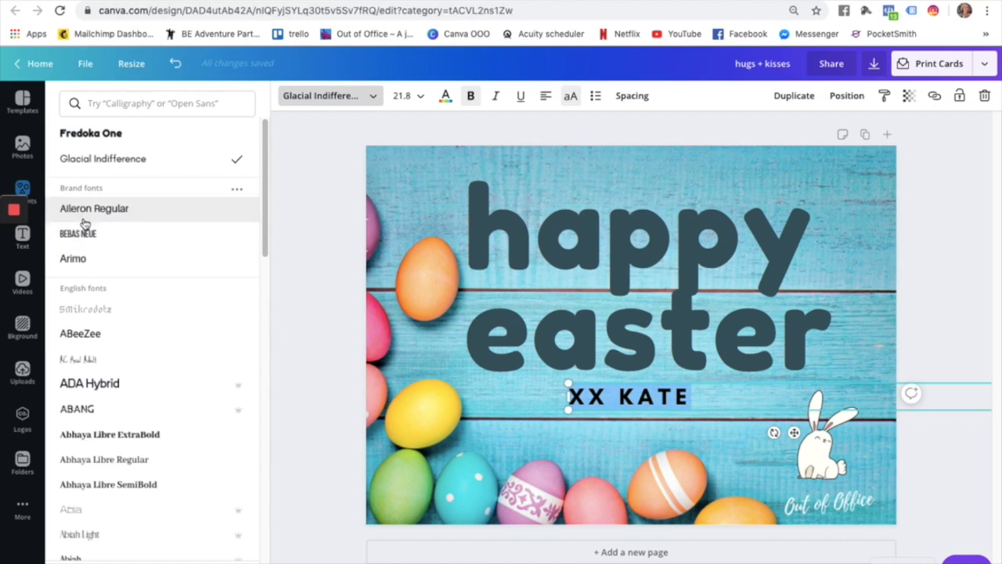
pyautogui.click(88, 236)
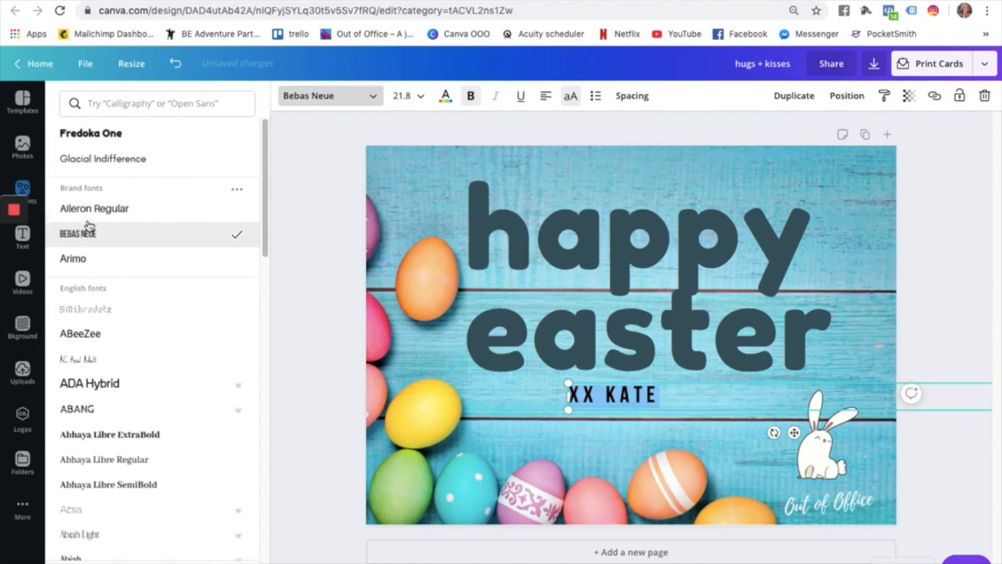
pyautogui.click(88, 215)
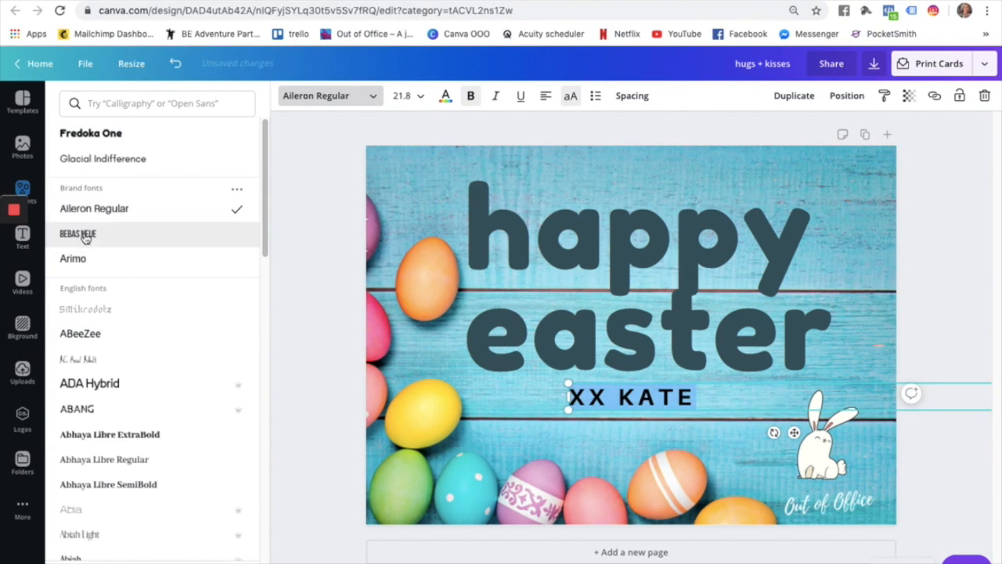
pyautogui.click(79, 258)
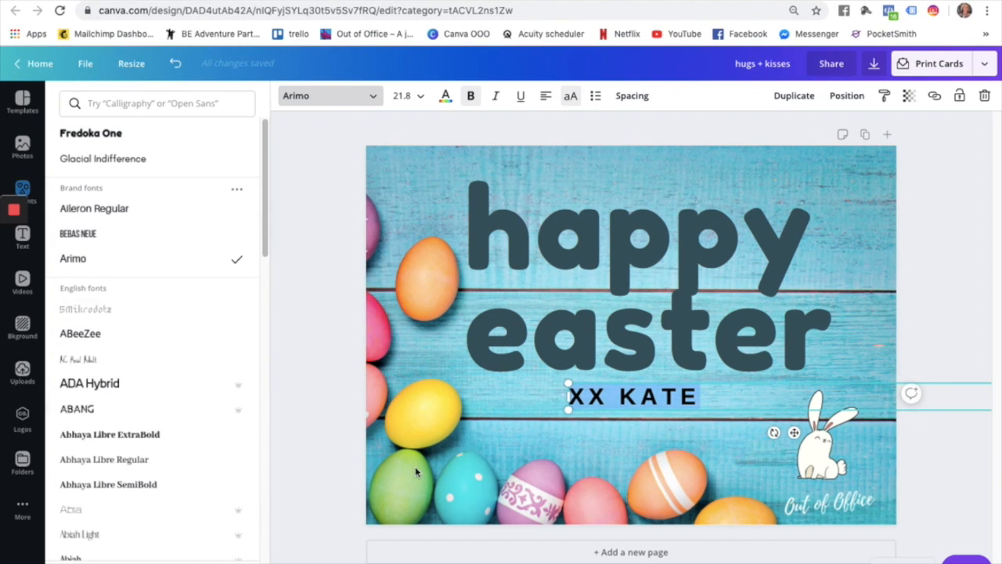
pyautogui.click(86, 368)
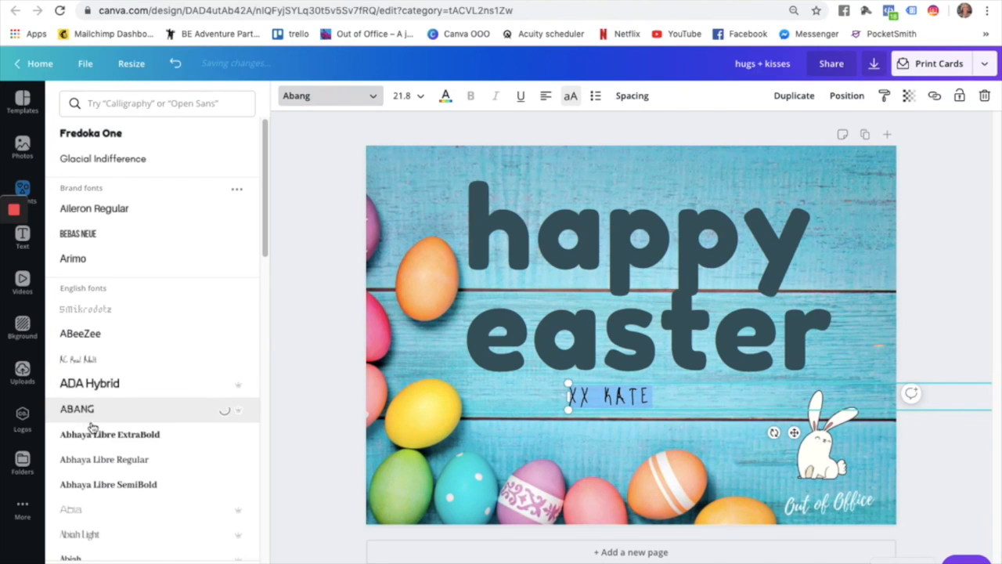
pyautogui.click(88, 437)
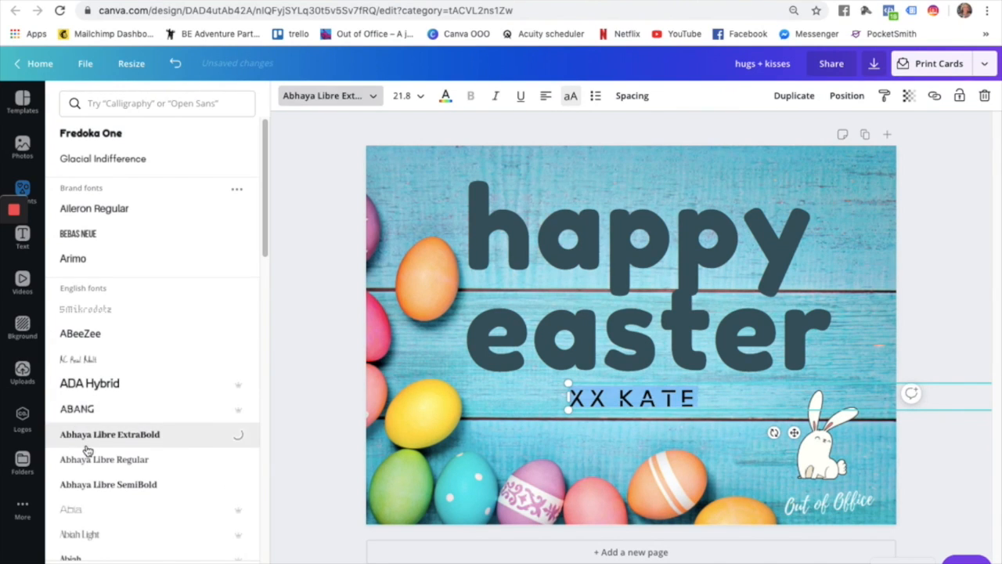
pyautogui.scroll(-10, 88, 450)
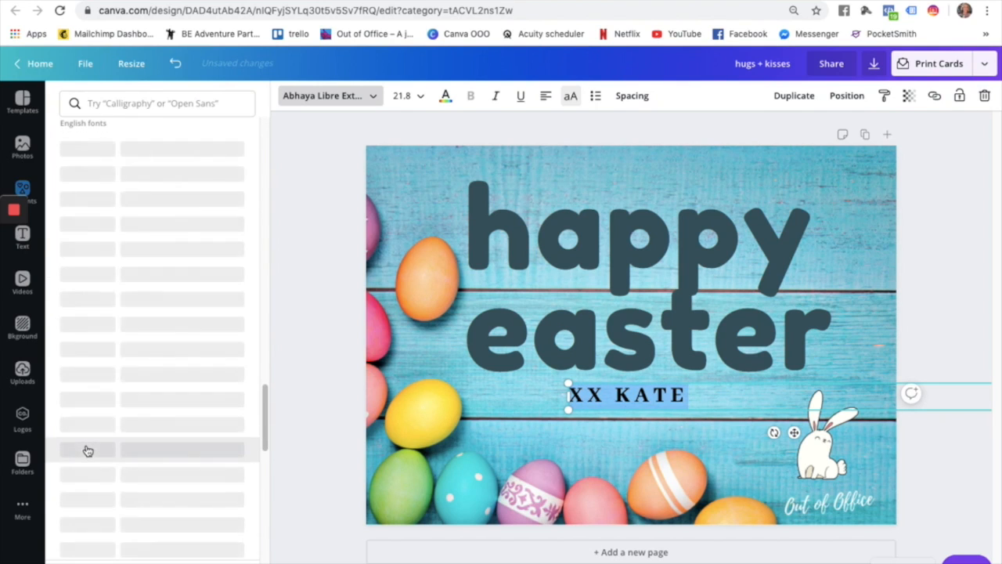
pyautogui.scroll(-8, 87, 450)
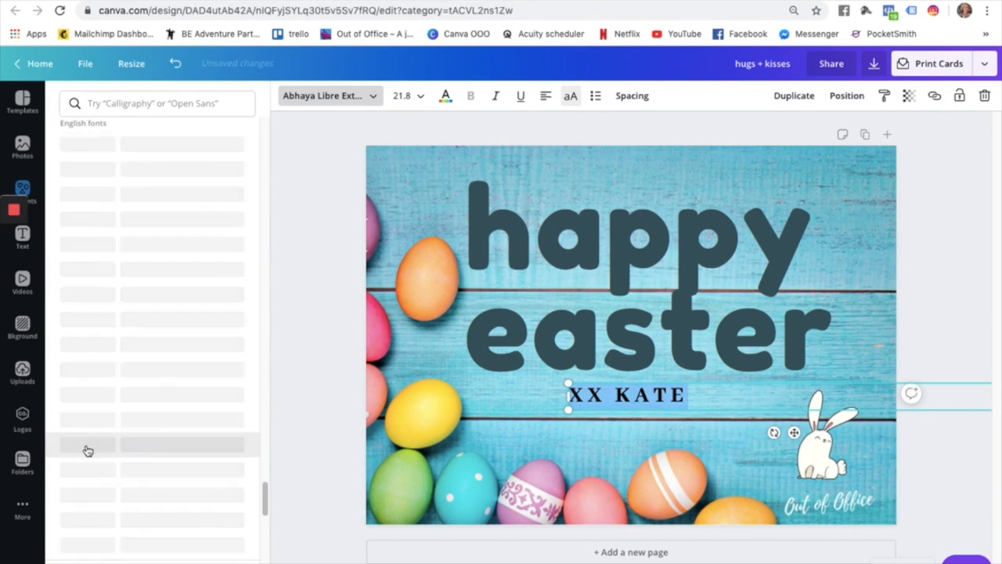
# Search fonts for 'script', set the sign-off in Courgette, and nudge it slightly right.
pyautogui.click(155, 104)
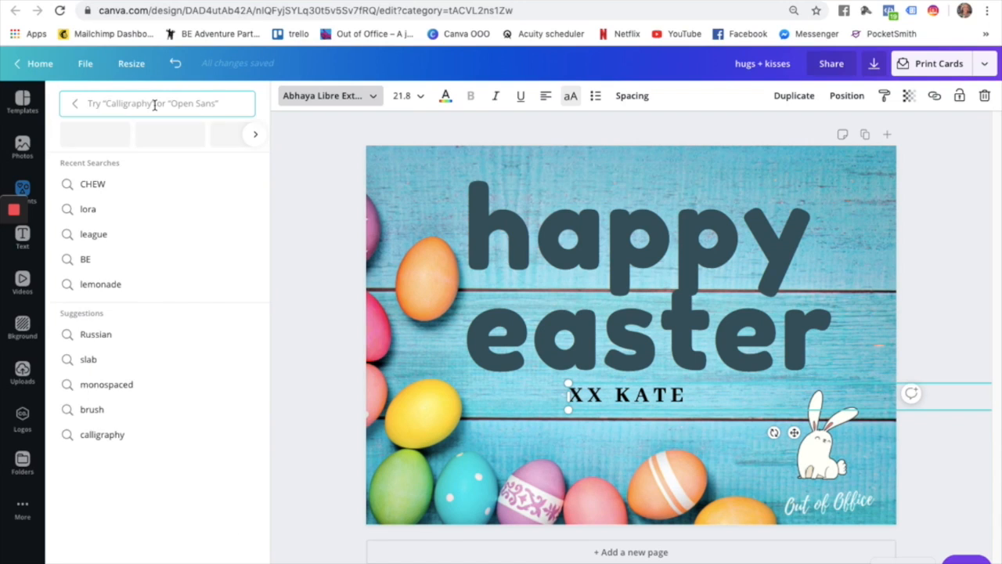
pyautogui.write('script')
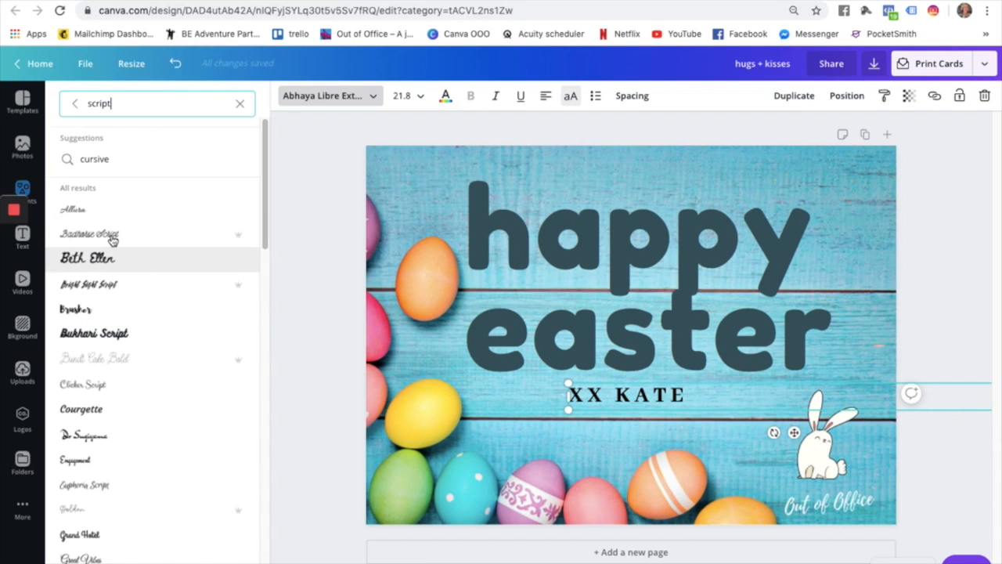
pyautogui.click(112, 241)
pyautogui.click(112, 240)
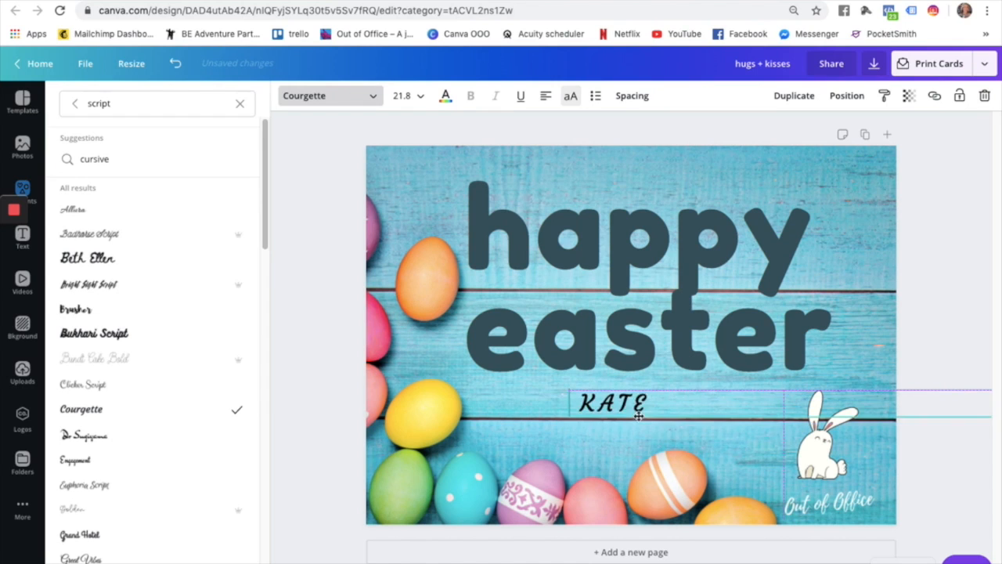
pyautogui.moveTo(639, 412); pyautogui.dragTo(673, 414)
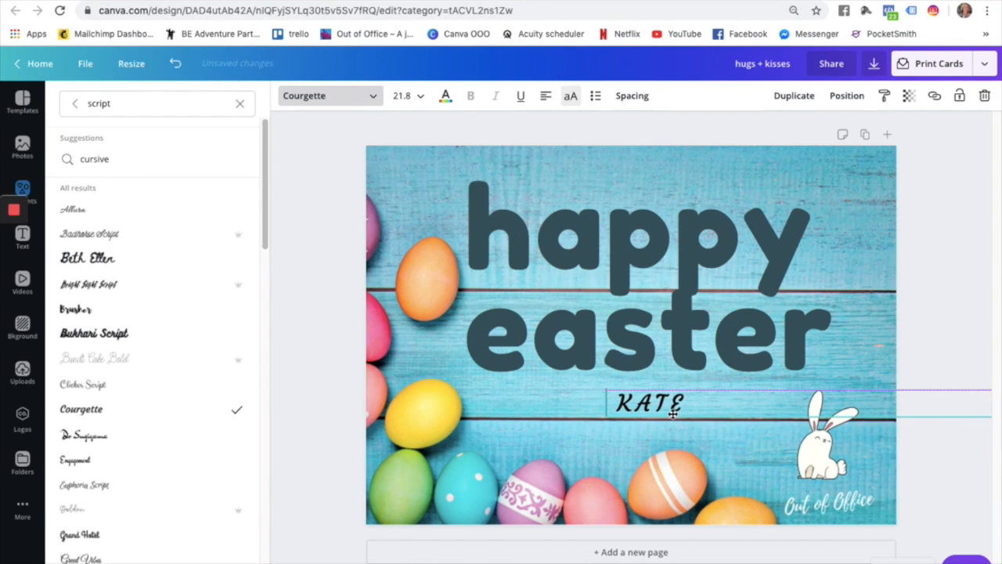
# Search the Elements library for 'love heart' graphics.
pyautogui.click(19, 186)
pyautogui.click(109, 109)
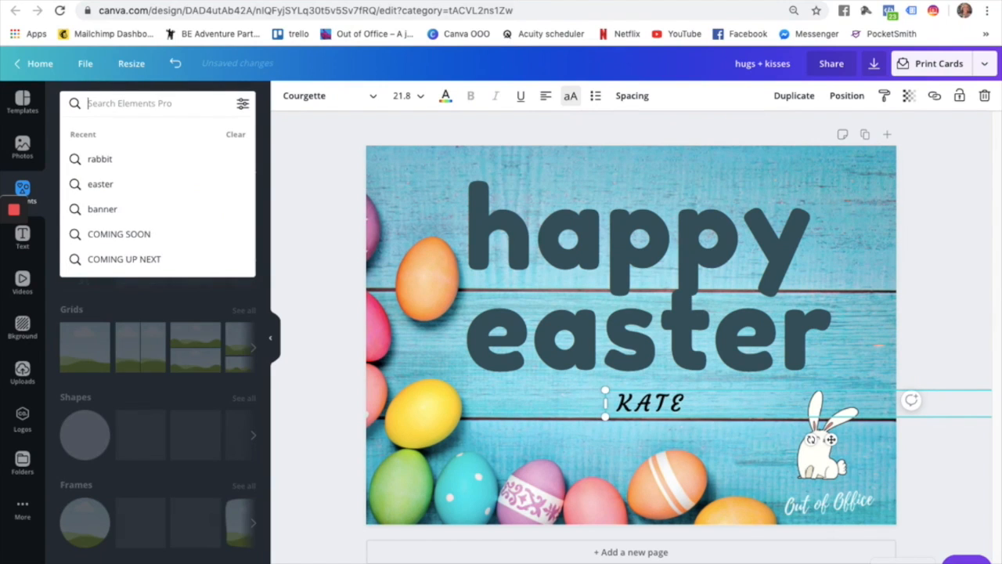
pyautogui.write('love heart')
pyautogui.press('Return')
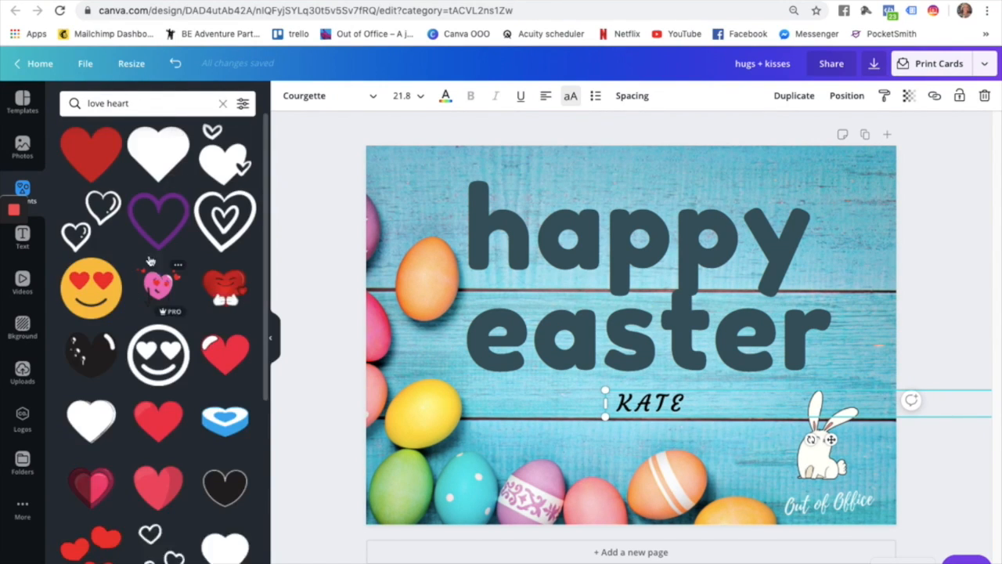
pyautogui.scroll(-8, 157, 443)
pyautogui.scroll(-5, 155, 454)
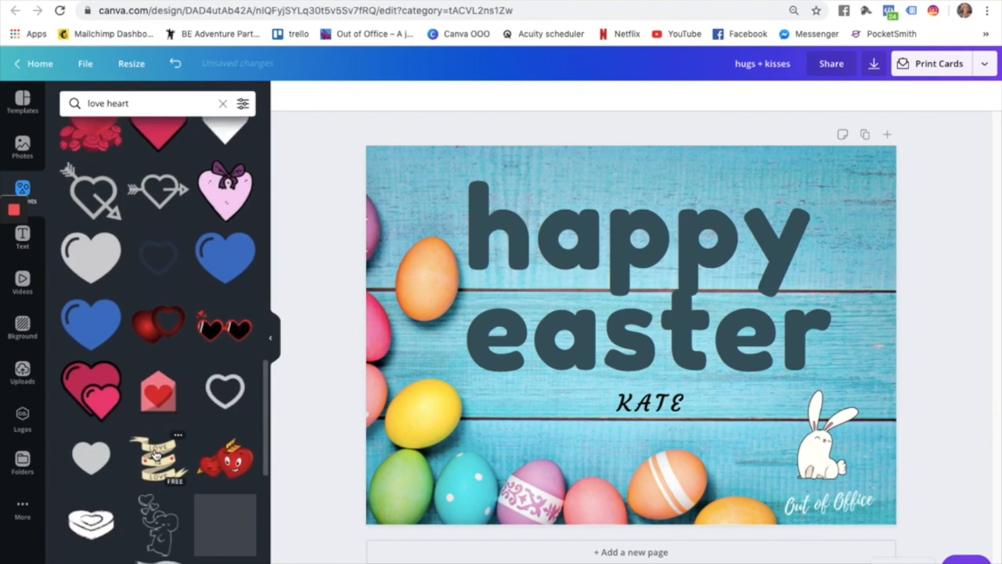
pyautogui.scroll(-1, 155, 454)
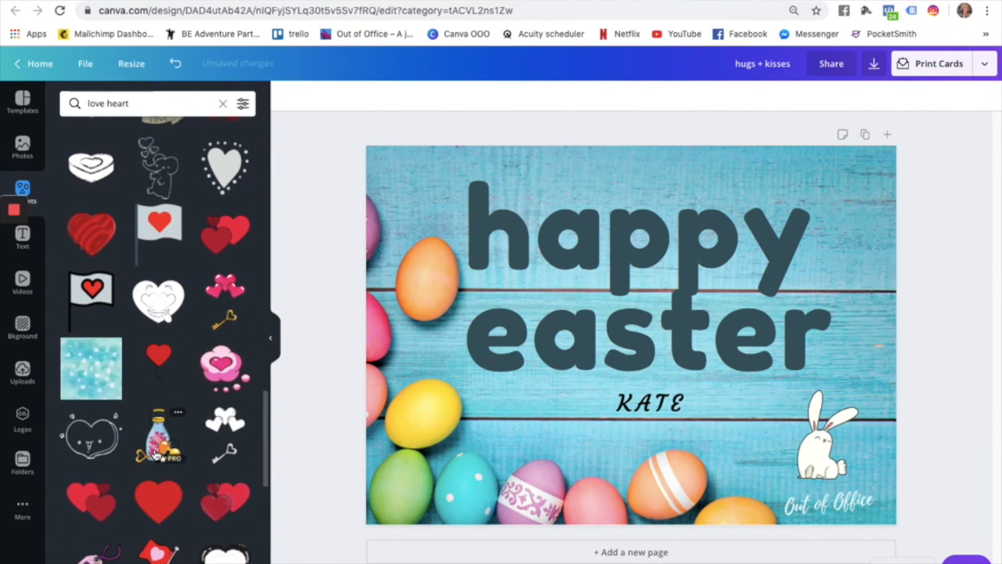
pyautogui.scroll(-10, 156, 454)
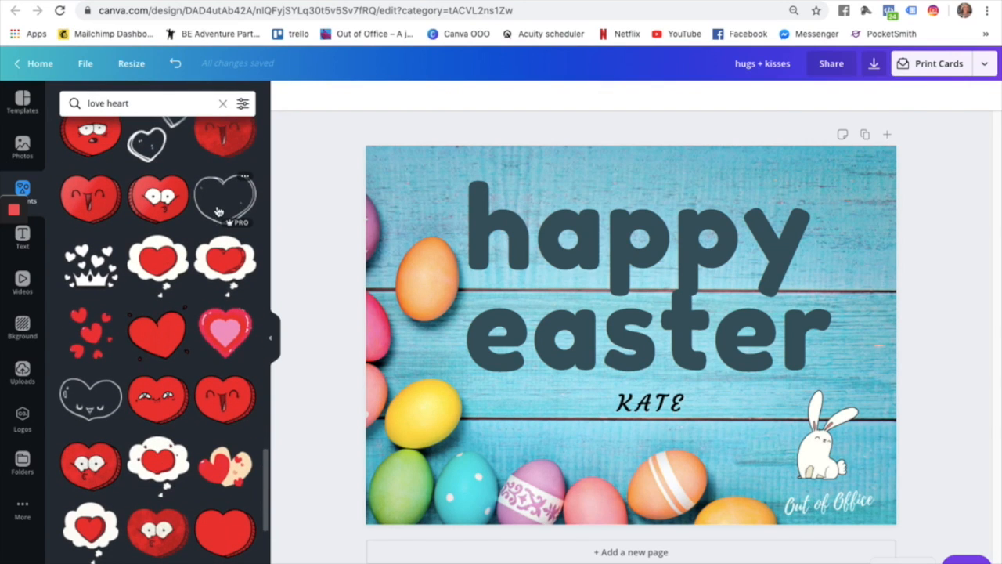
# Add the outline heart, shrink it beside the sign-off name, and colour it white.
pyautogui.click(220, 208)
pyautogui.moveTo(608, 343); pyautogui.dragTo(592, 416)
pyautogui.click(288, 96)
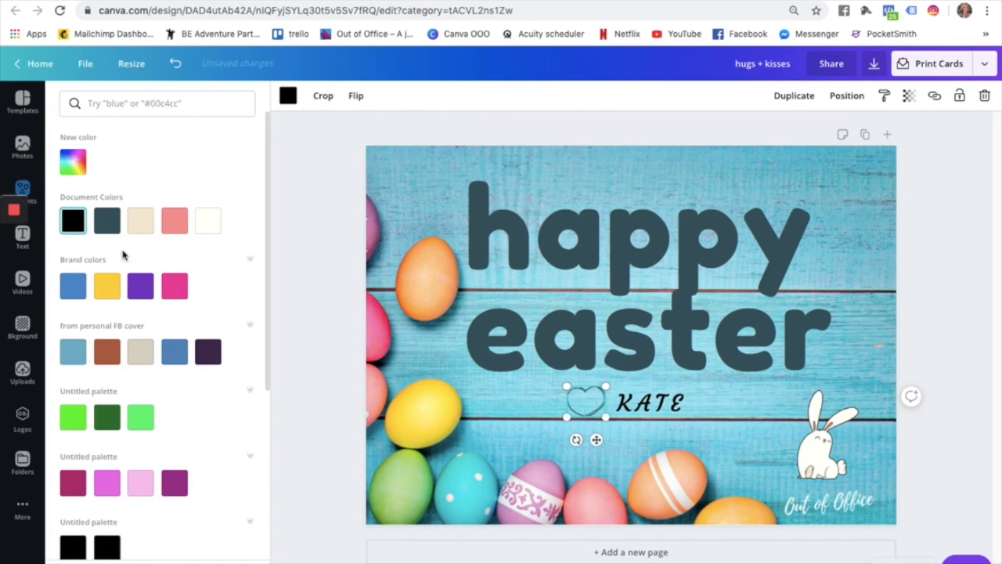
pyautogui.click(208, 221)
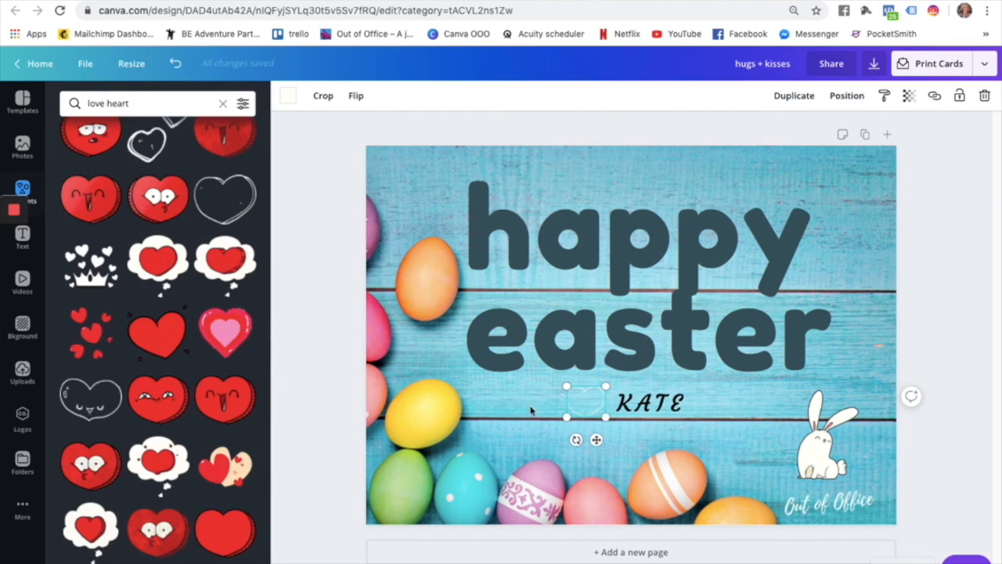
pyautogui.doubleClick(581, 404)
pyautogui.click(526, 423)
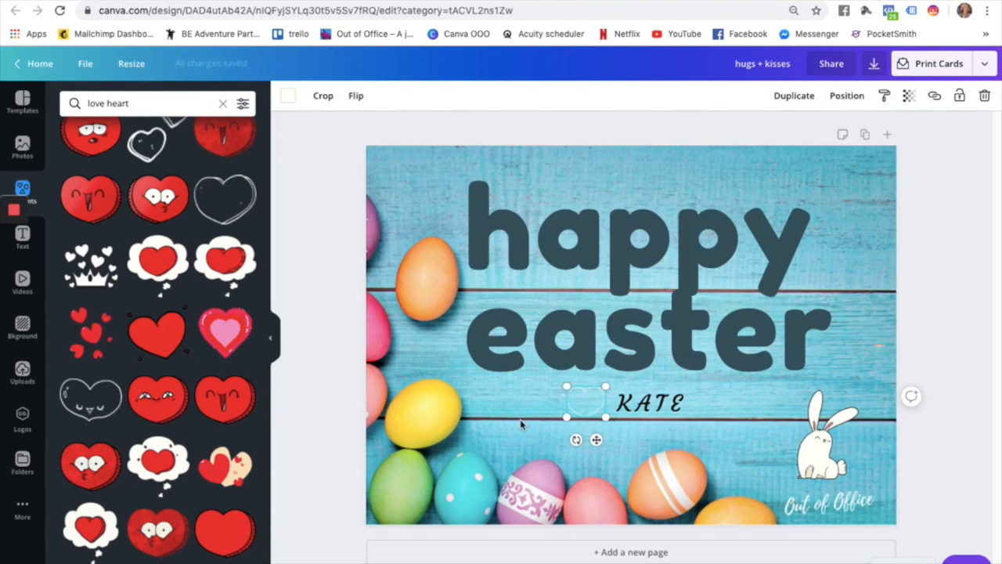
pyautogui.click(752, 427)
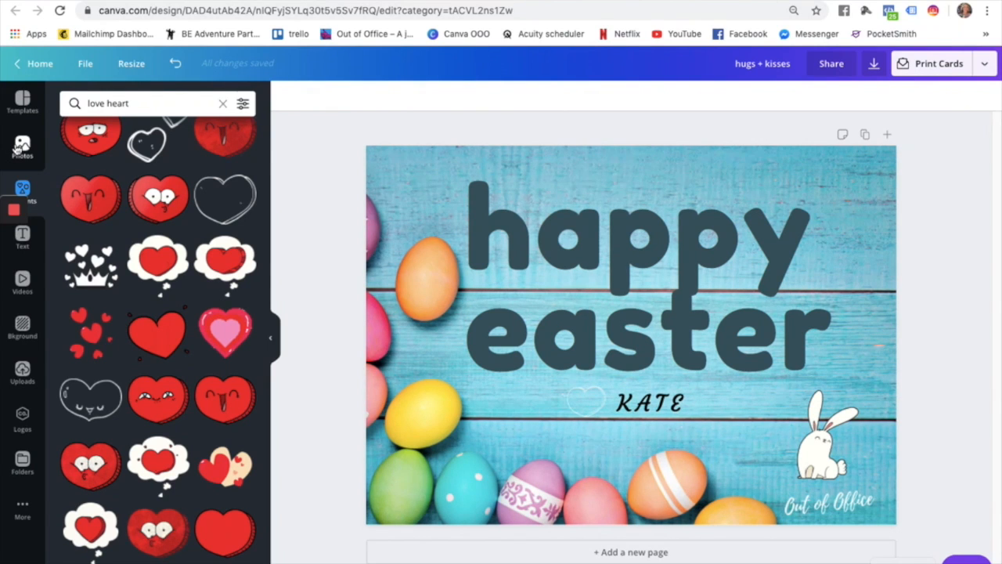
pyautogui.click(20, 147)
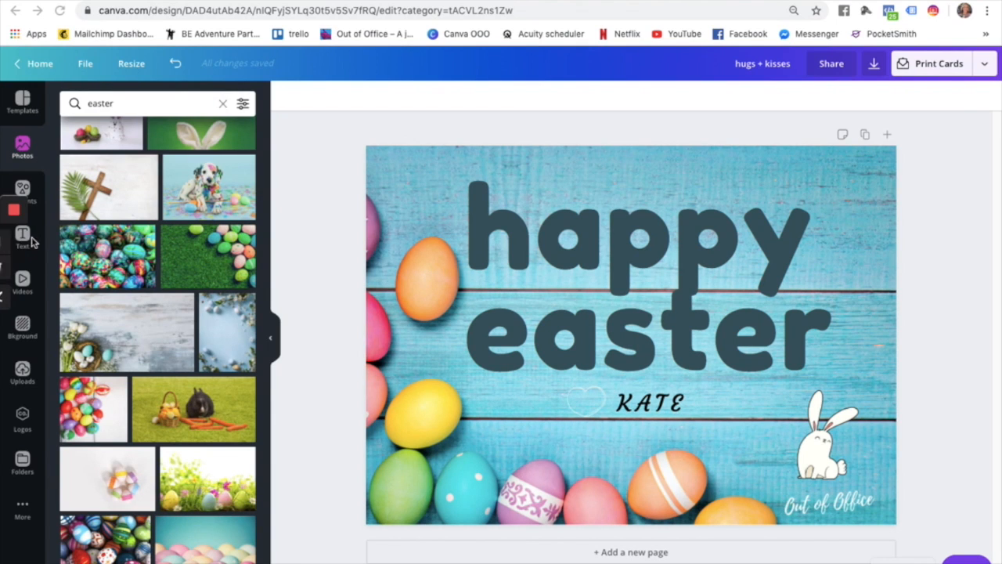
# Add a heading reading 'may the easter bunny bring you all the chocolate to last you through lockdown', then shrink it.
pyautogui.click(25, 238)
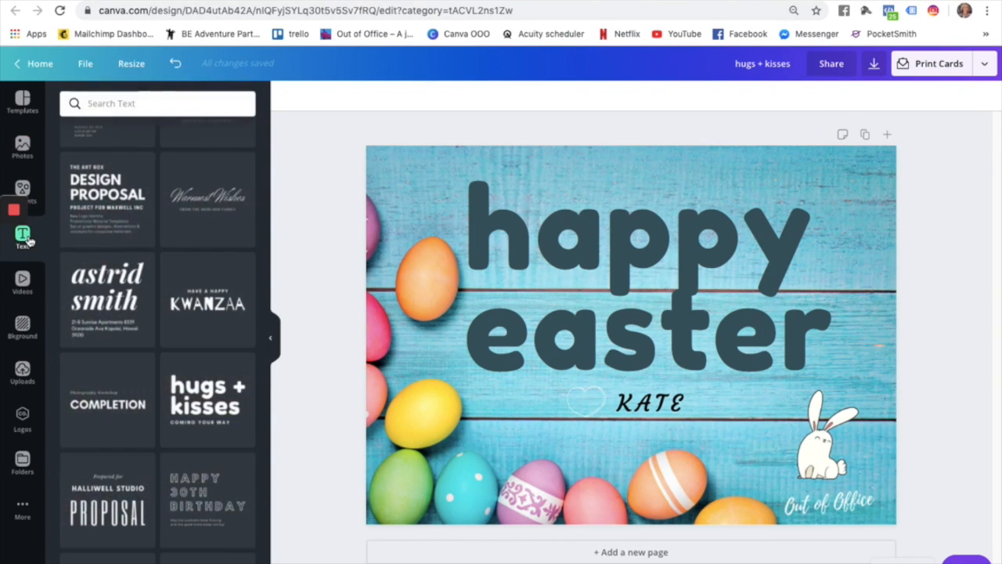
pyautogui.scroll(-3, 151, 193)
pyautogui.scroll(6, 109, 202)
pyautogui.scroll(5, 107, 202)
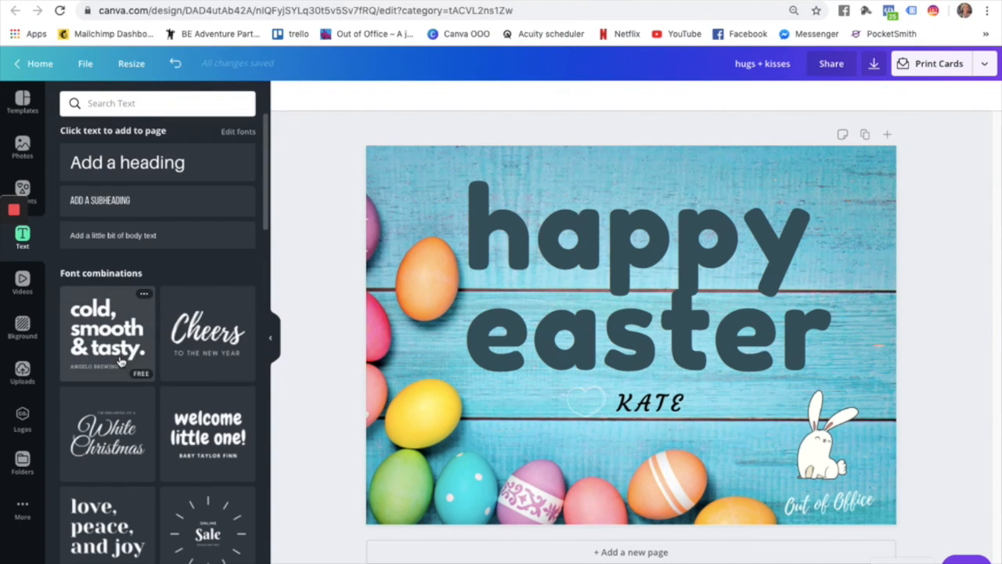
pyautogui.click(123, 163)
pyautogui.doubleClick(595, 335)
pyautogui.write('may th')
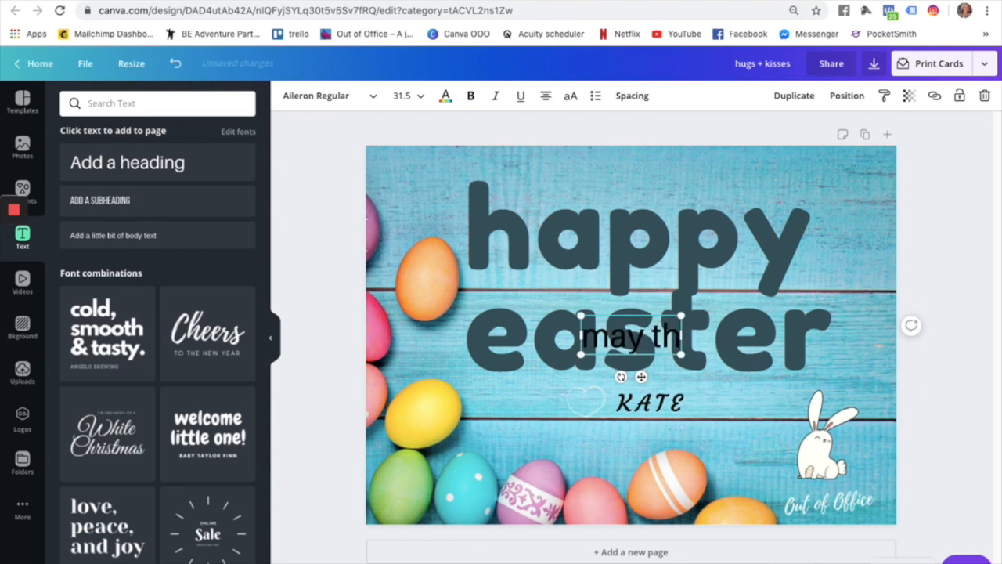
pyautogui.write('e easter bunn')
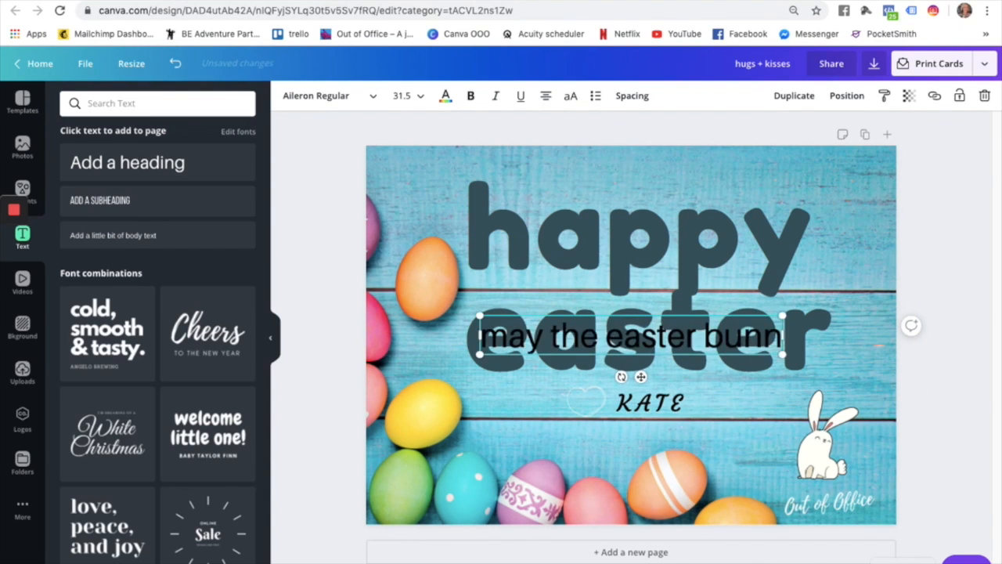
pyautogui.write('y bring')
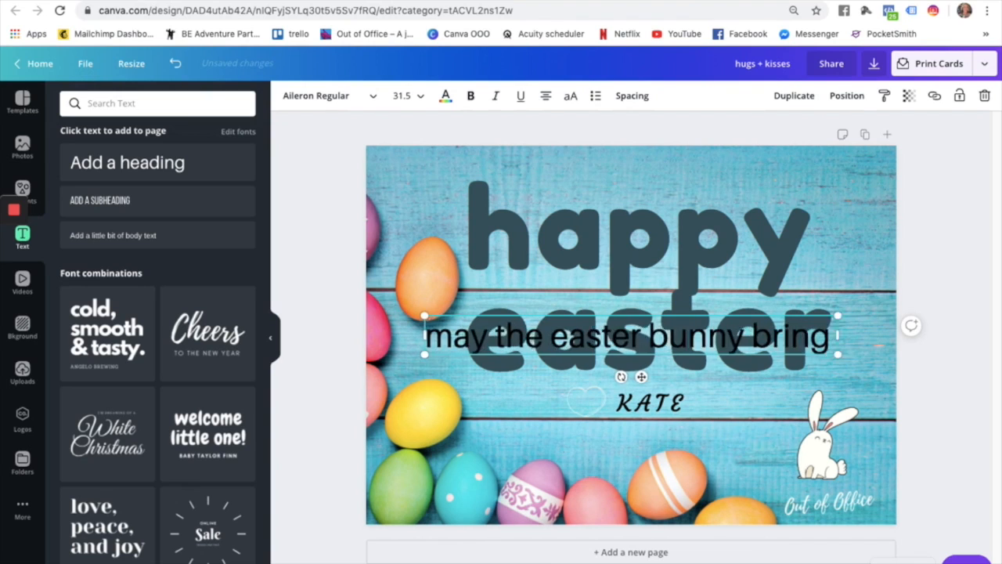
pyautogui.write(' you all the c')
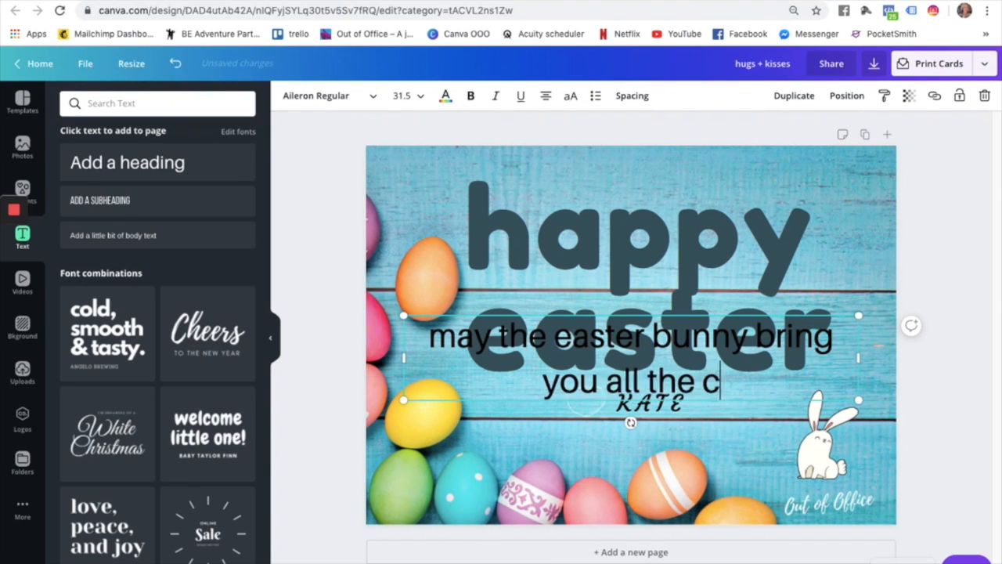
pyautogui.write('hocolate to last ')
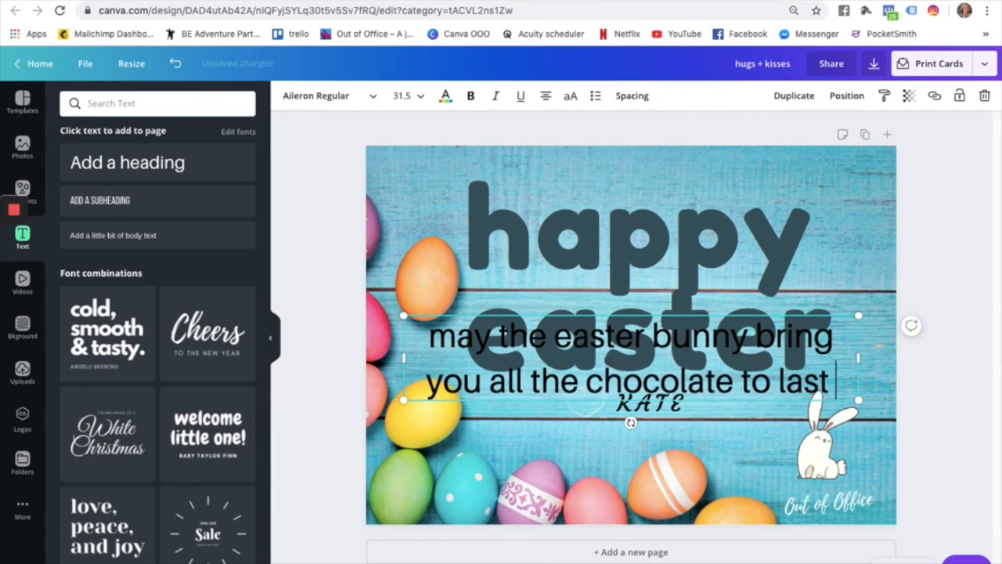
pyautogui.write('you th')
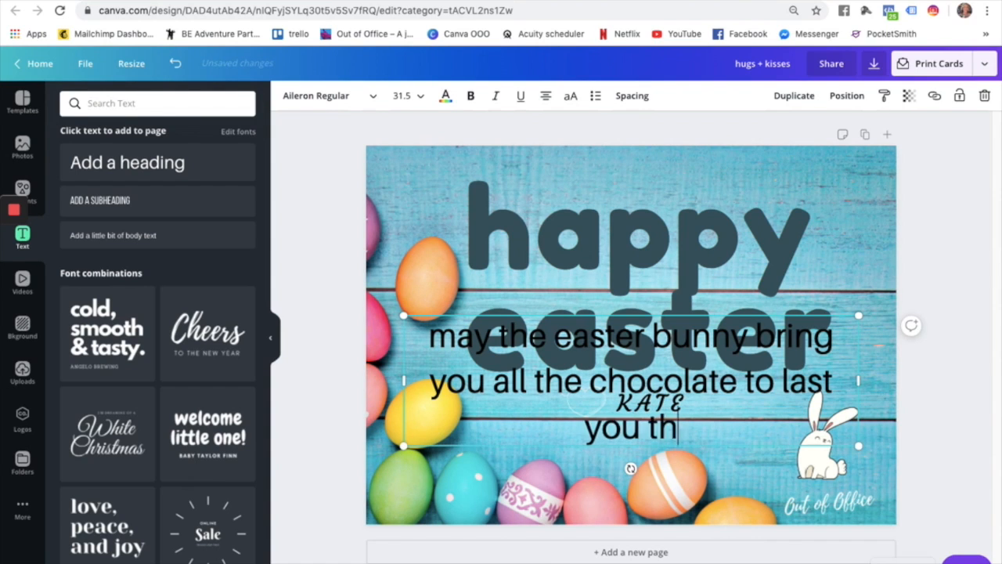
pyautogui.write('rough lockdown')
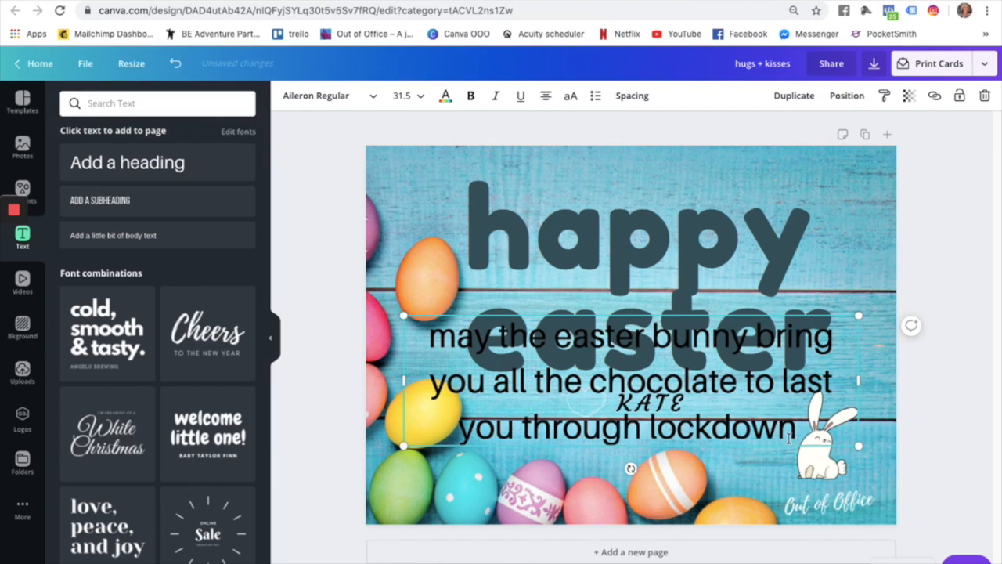
pyautogui.moveTo(858, 446); pyautogui.dragTo(568, 363)
# Shrink the happy easter heading to size 64.4 and move it up and right.
pyautogui.click(651, 294)
pyautogui.moveTo(913, 392); pyautogui.dragTo(915, 399)
pyautogui.moveTo(794, 334); pyautogui.dragTo(788, 334)
pyautogui.moveTo(908, 398); pyautogui.dragTo(718, 314)
pyautogui.moveTo(617, 252); pyautogui.dragTo(627, 229)
# Place the message under 'easter', enlarge it to size 18, and set it in Courgette.
pyautogui.moveTo(514, 327); pyautogui.dragTo(617, 315)
pyautogui.moveTo(739, 353); pyautogui.dragTo(771, 363)
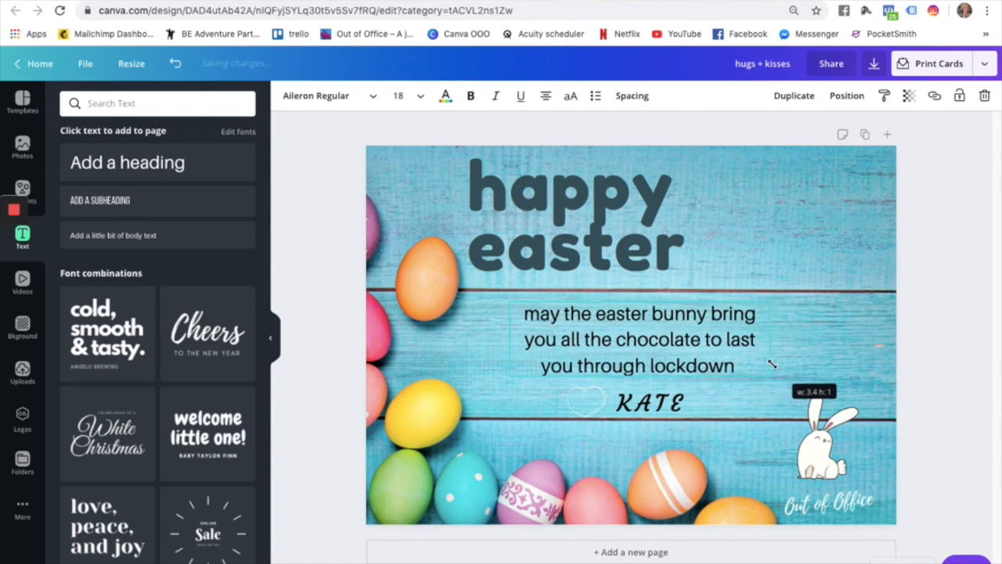
pyautogui.doubleClick(663, 333)
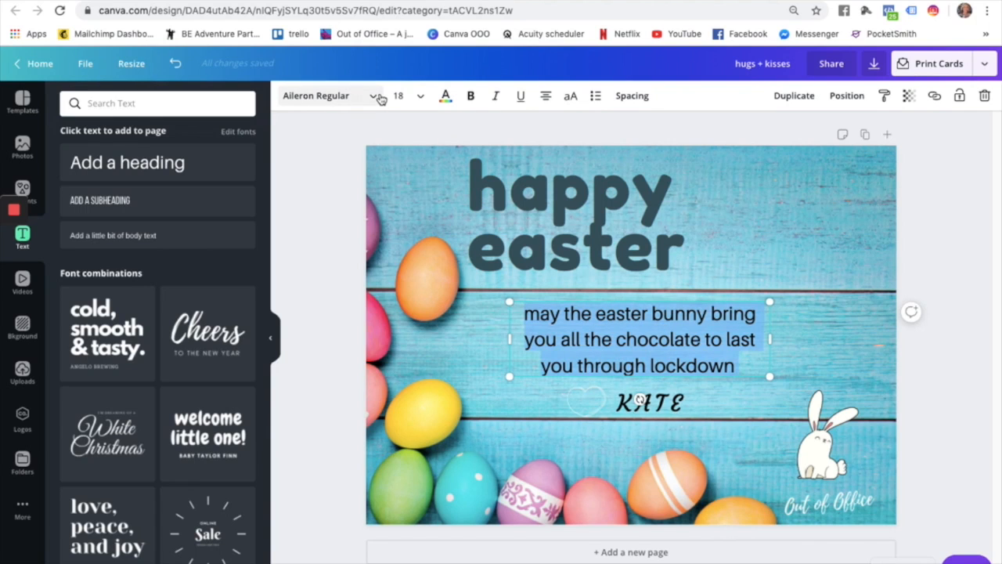
pyautogui.click(325, 96)
pyautogui.click(93, 164)
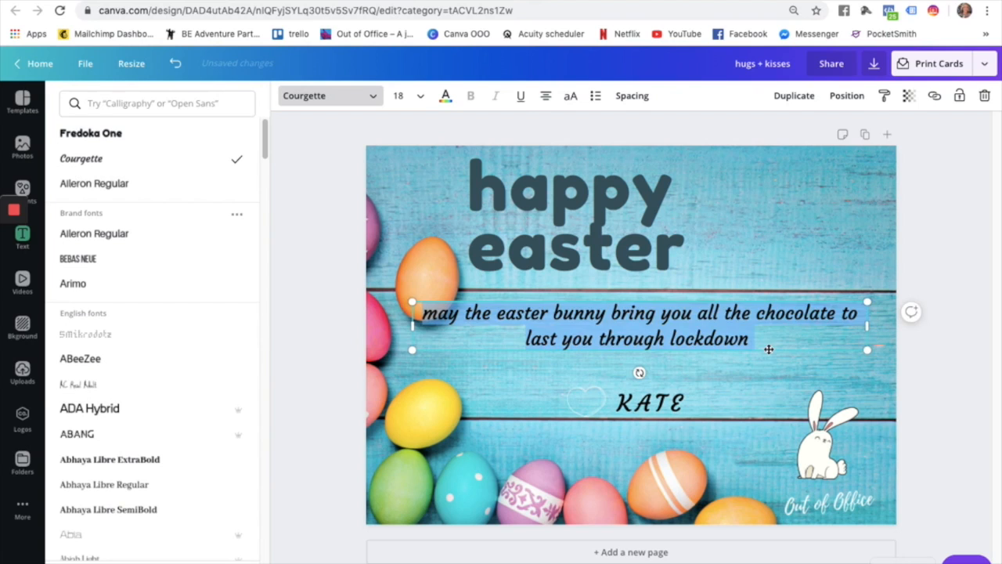
pyautogui.moveTo(769, 349); pyautogui.dragTo(769, 368)
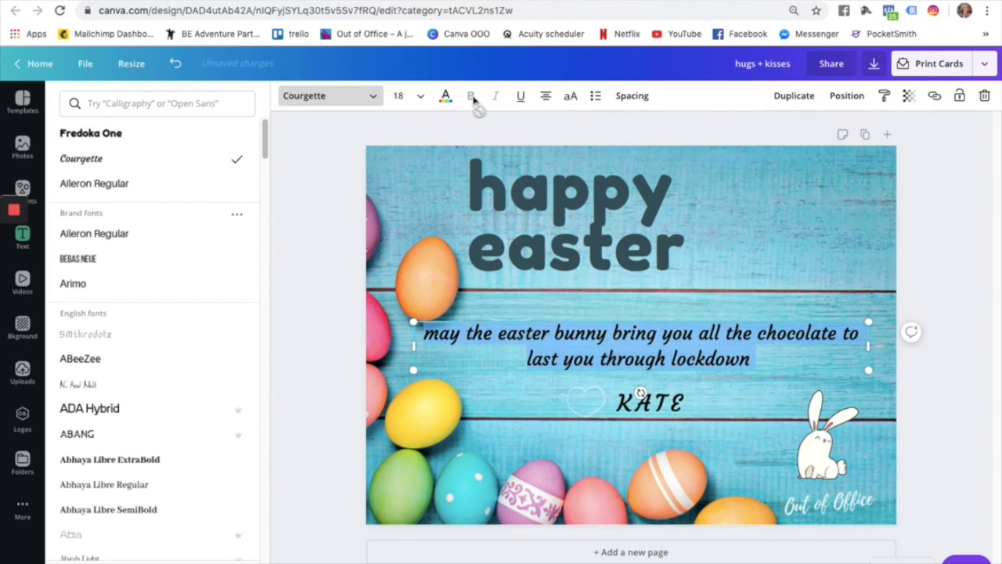
pyautogui.click(446, 95)
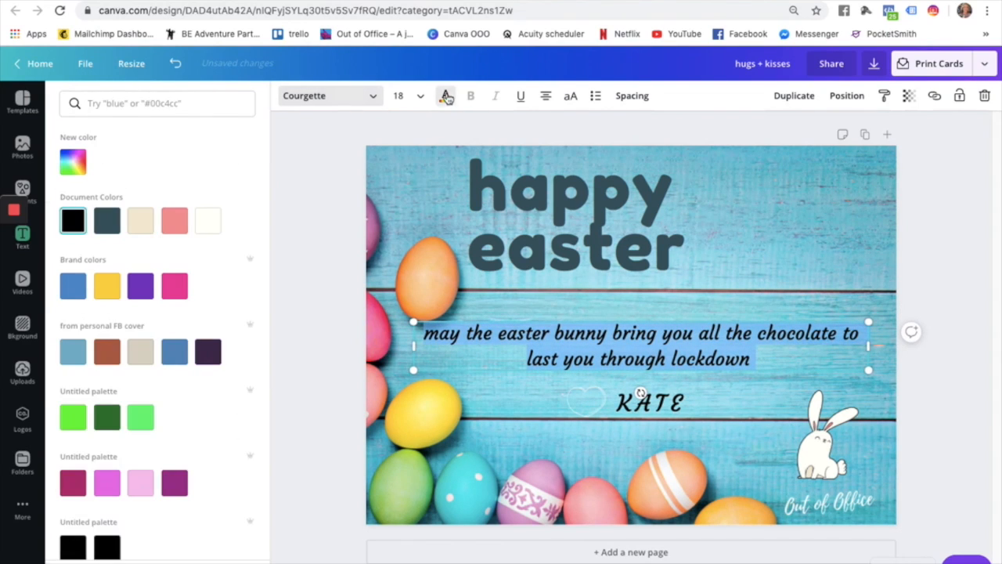
# Widen the happy easter heading onto one line at the card's top and make it white.
pyautogui.click(567, 227)
pyautogui.moveTo(736, 213); pyautogui.dragTo(989, 229)
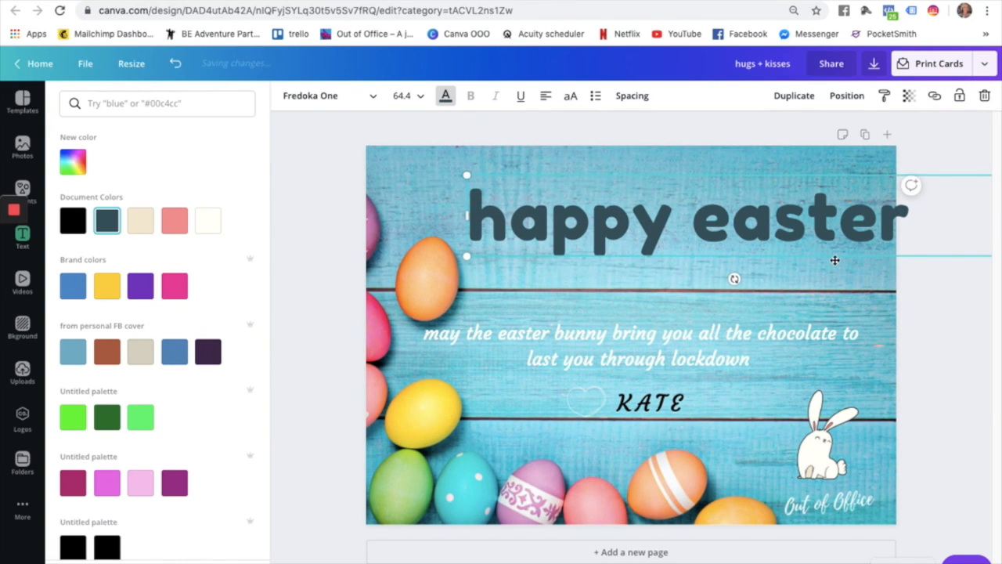
pyautogui.moveTo(801, 258); pyautogui.dragTo(778, 237)
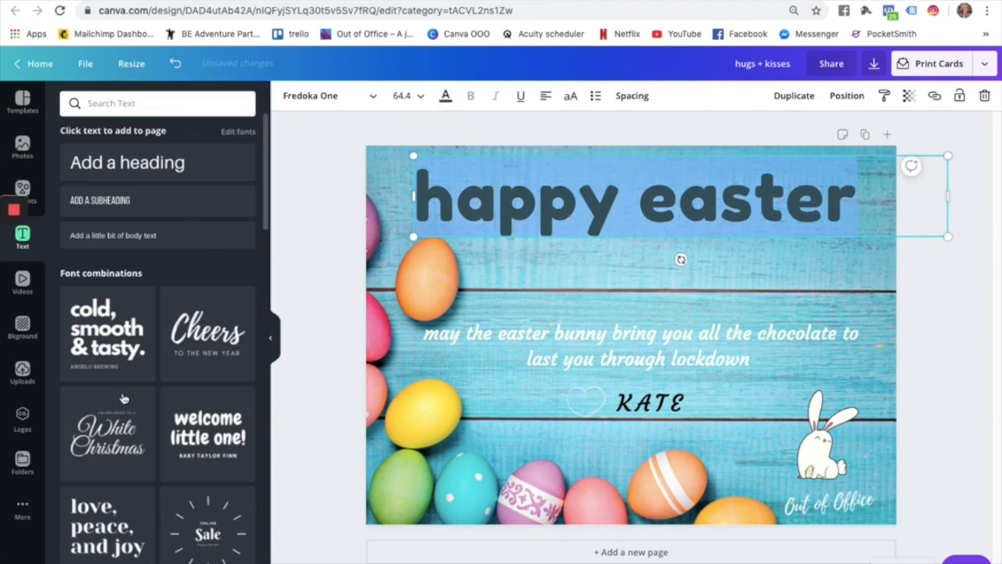
pyautogui.click(443, 97)
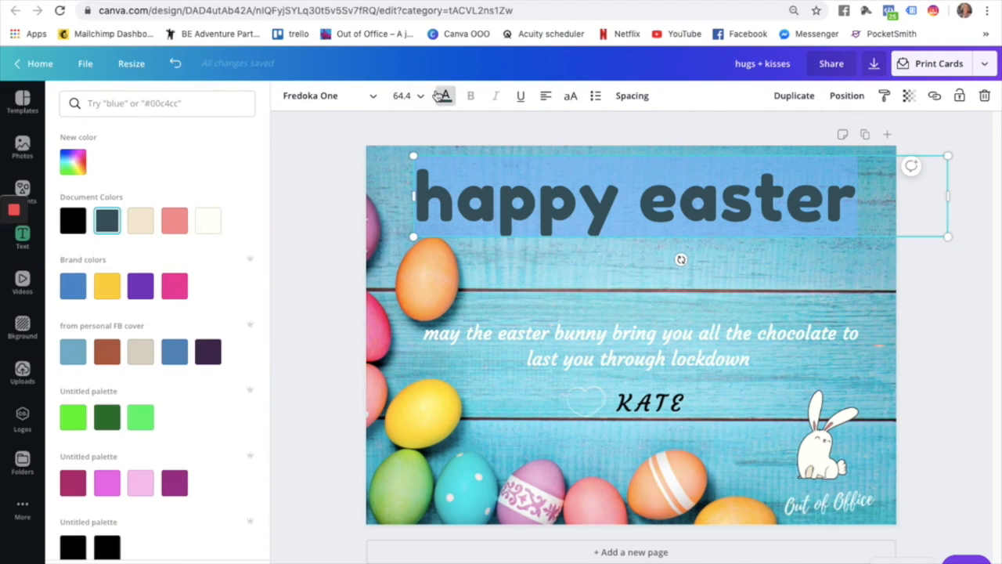
pyautogui.click(207, 220)
pyautogui.click(634, 141)
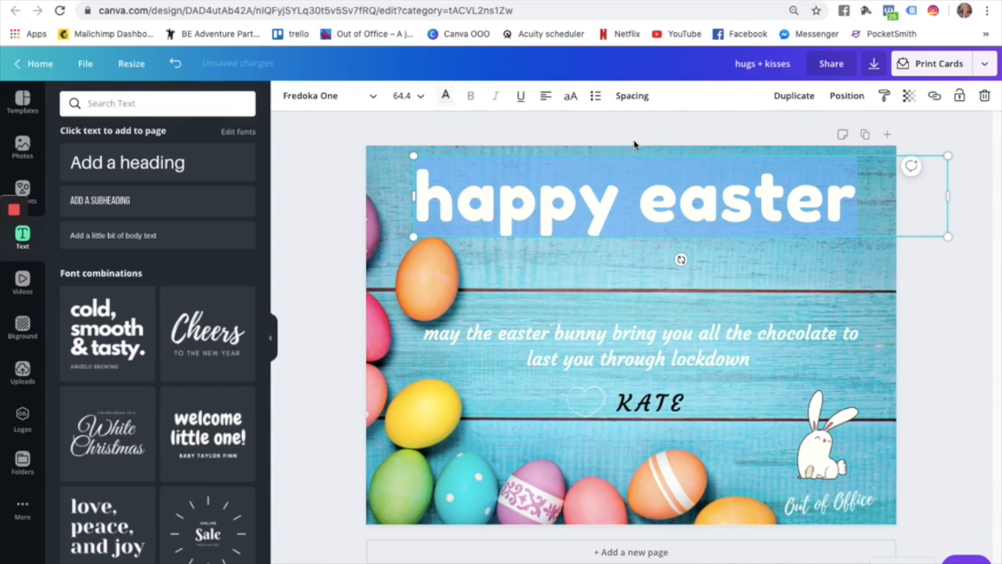
pyautogui.click(946, 361)
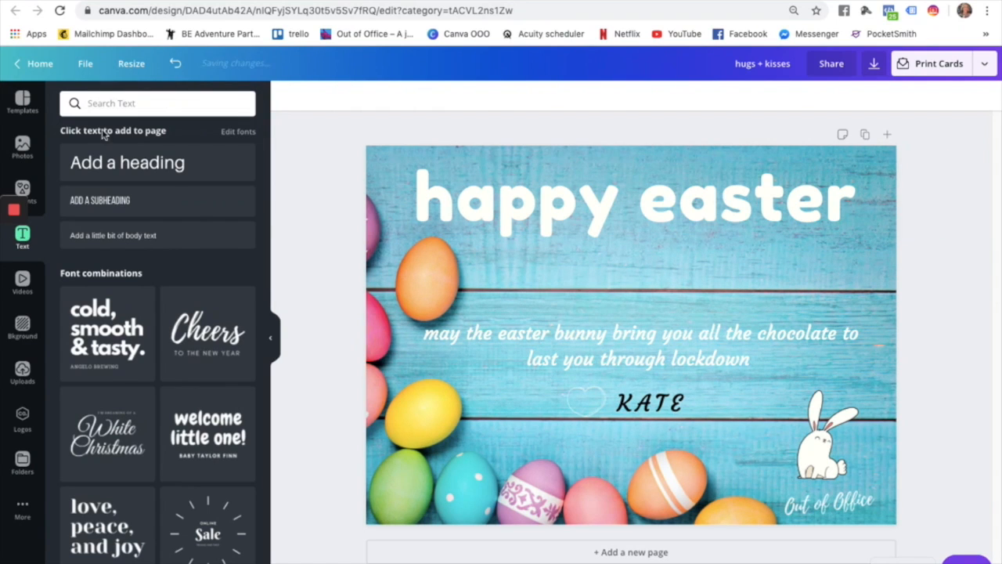
pyautogui.click(22, 97)
pyautogui.scroll(-7, 178, 389)
# Search Templates for 'easter' and browse the Easter template results.
pyautogui.scroll(-9, 178, 389)
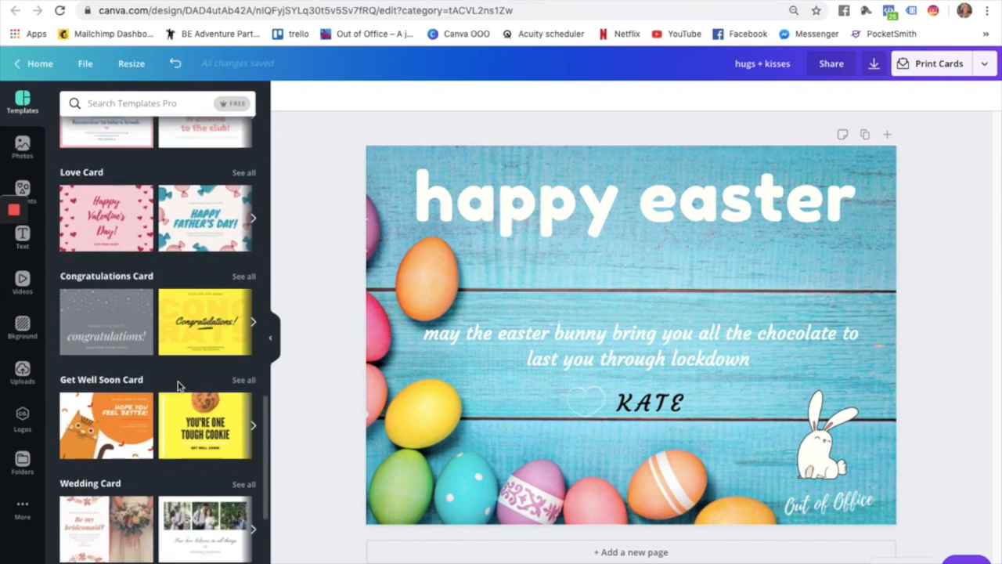
pyautogui.click(132, 104)
pyautogui.write('easter')
pyautogui.press('Return')
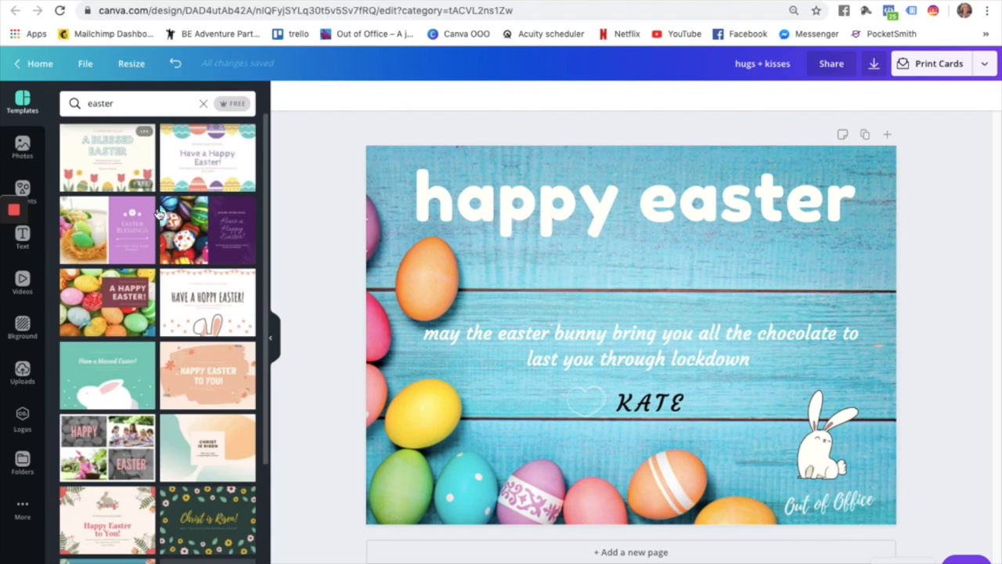
pyautogui.scroll(-5, 112, 278)
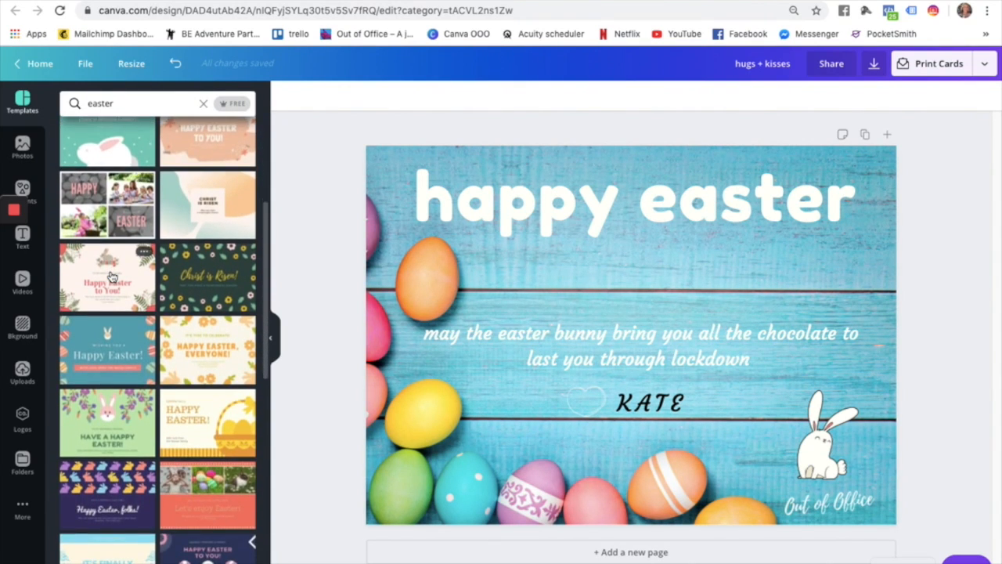
pyautogui.click(664, 210)
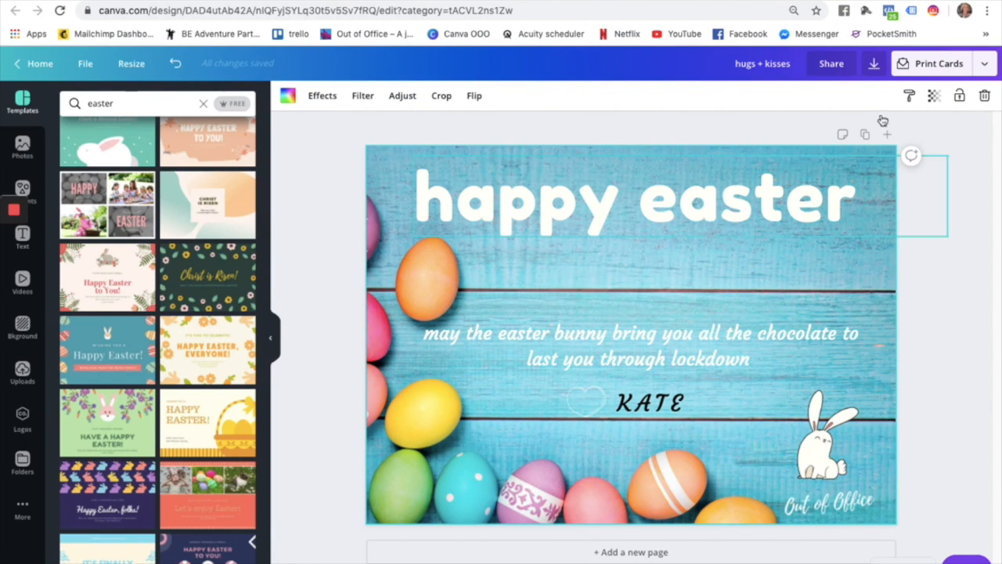
pyautogui.click(962, 74)
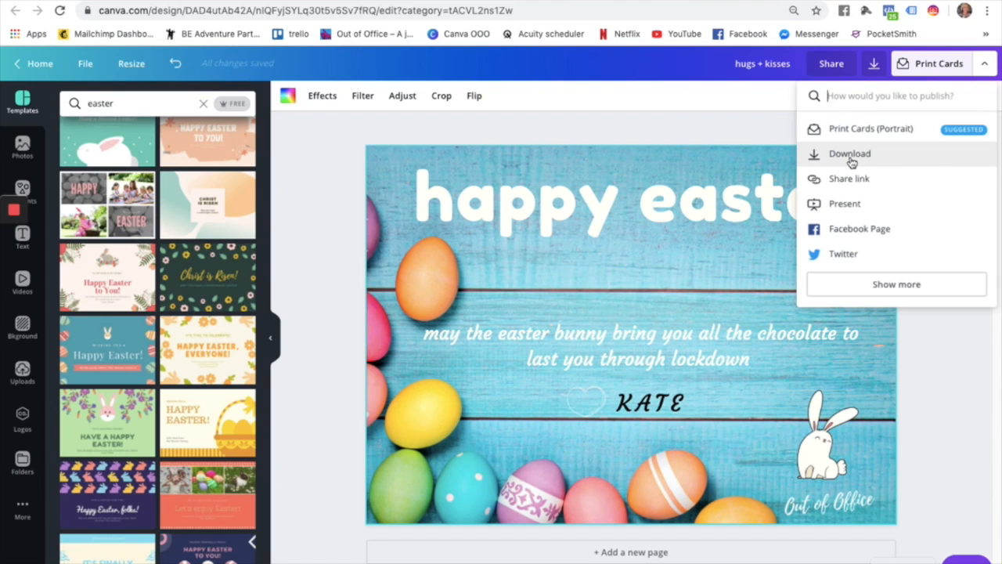
# Download the card as a PNG at 0.5x size, 1000 x 714 px.
pyautogui.click(851, 156)
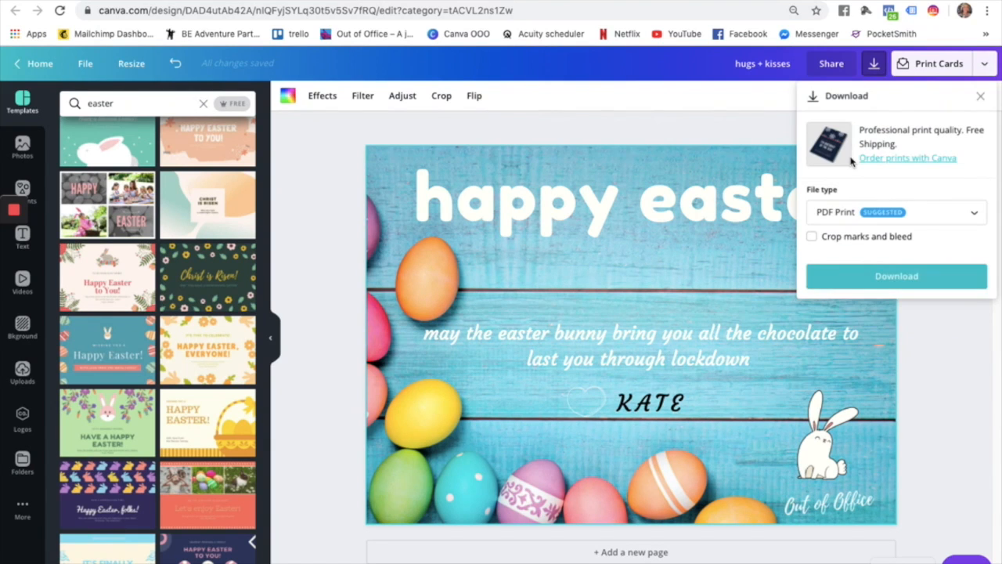
pyautogui.click(842, 222)
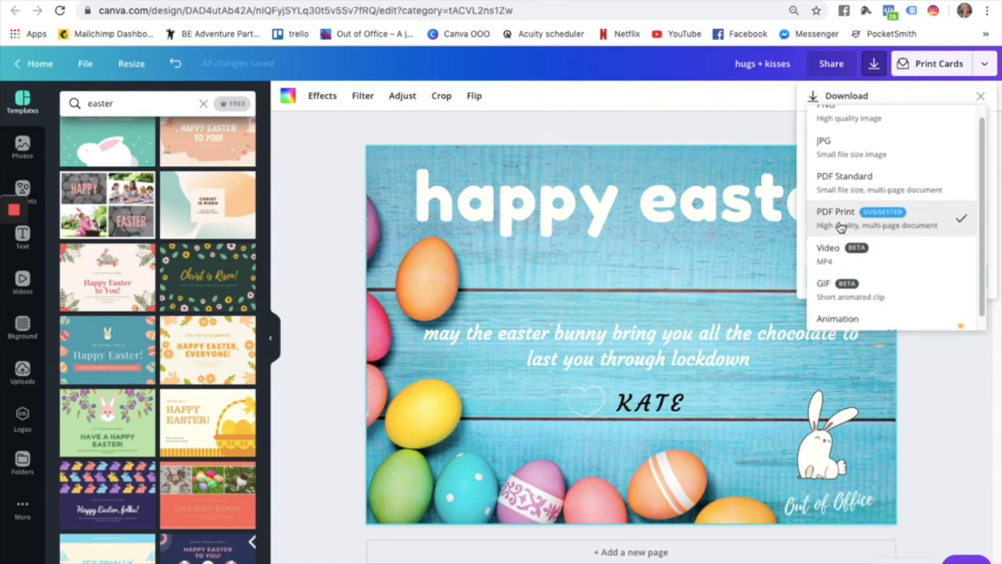
pyautogui.click(832, 117)
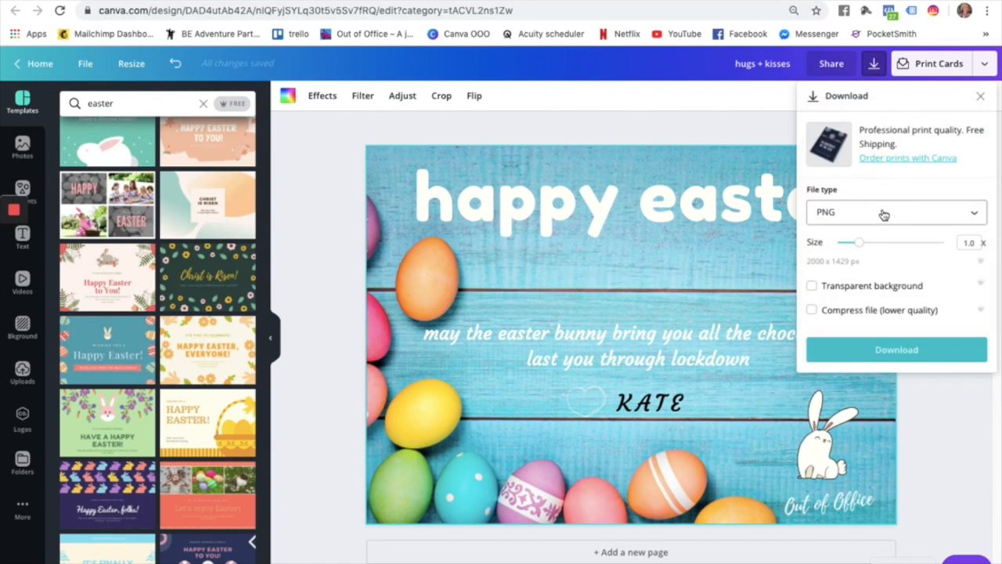
pyautogui.click(968, 243)
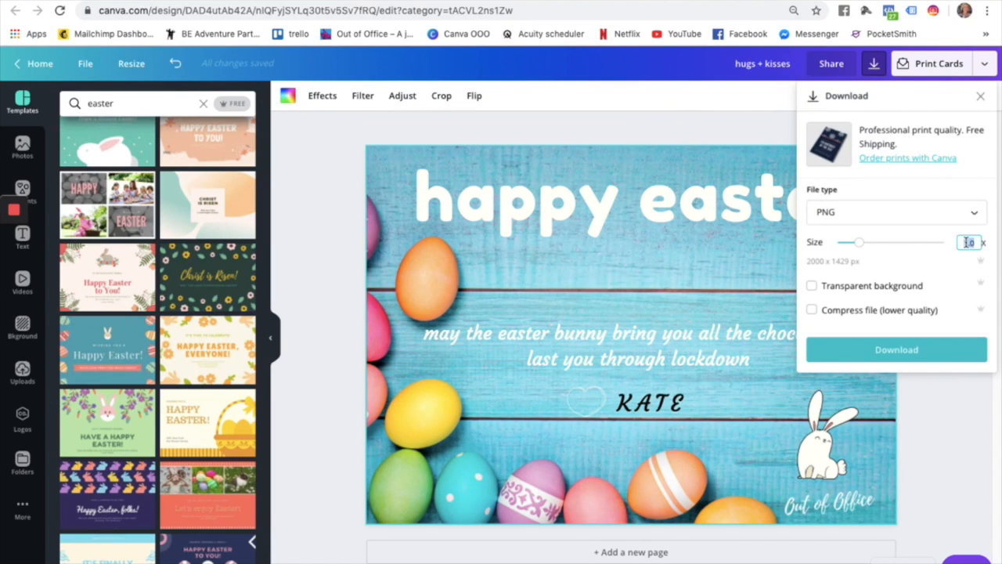
pyautogui.click(926, 261)
pyautogui.click(884, 349)
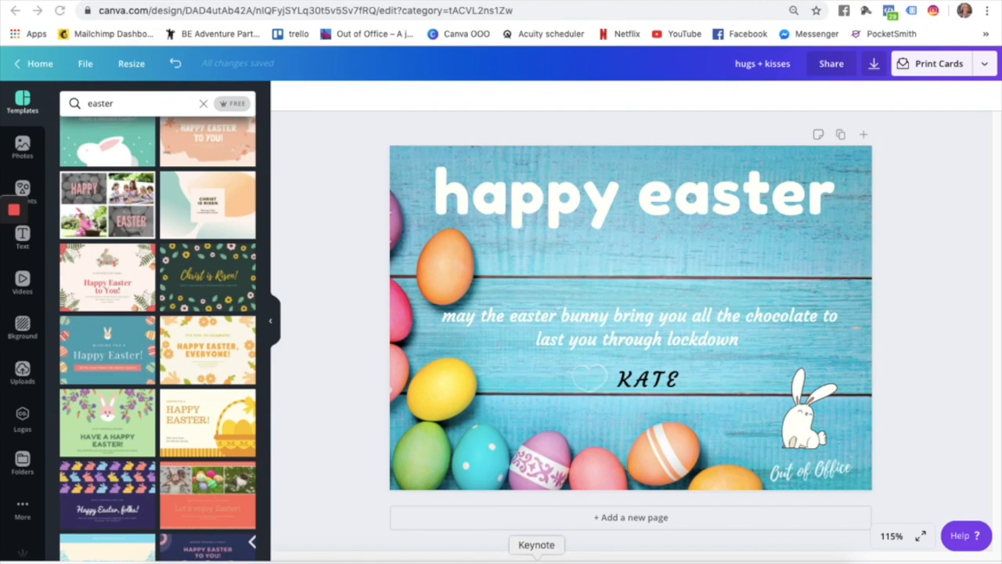
pyautogui.click(534, 560)
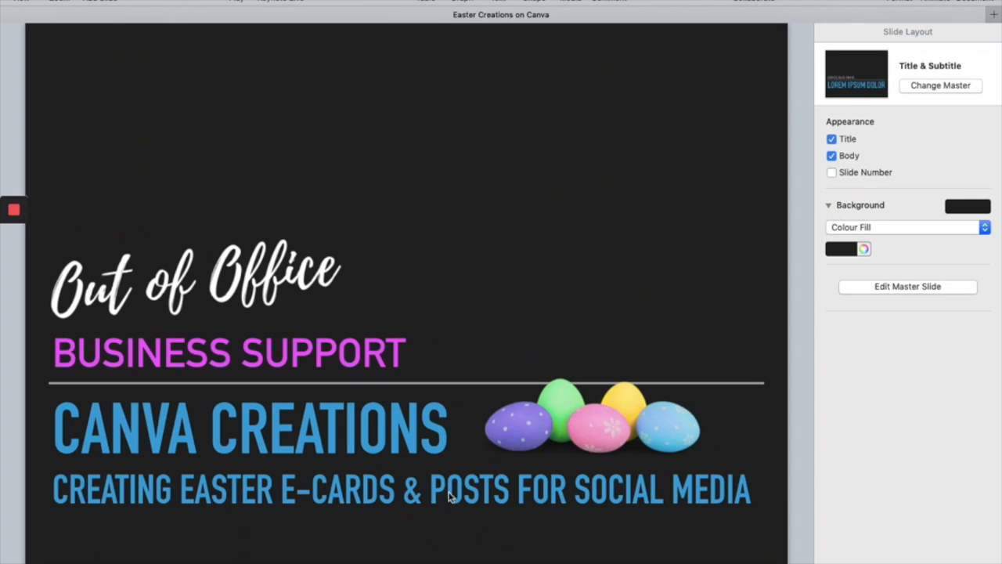
# Hide Keynote's inspector, then return to the Canva Easter card in the browser.
pyautogui.press('super+alt+i')
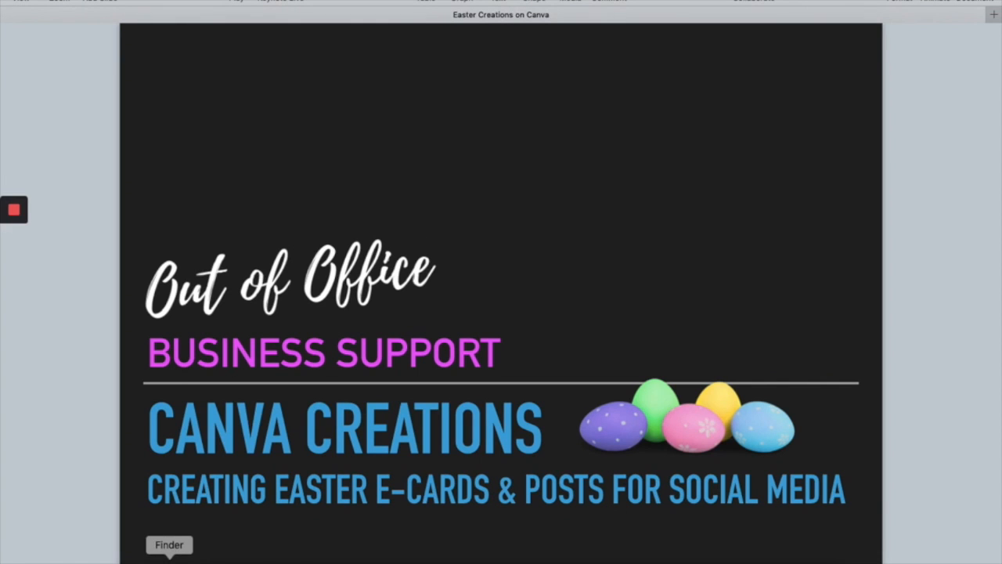
pyautogui.click(257, 559)
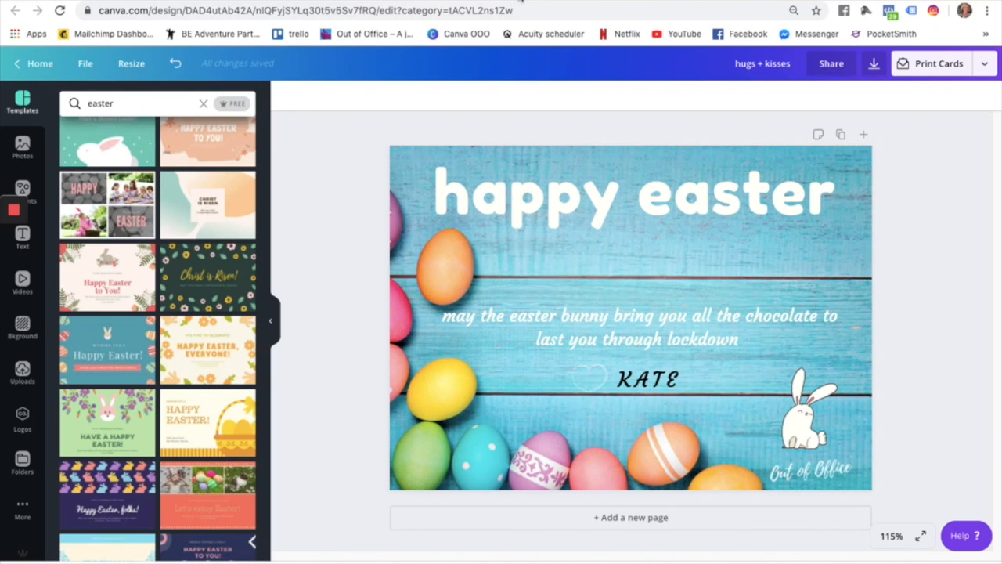
pyautogui.press('super+t')
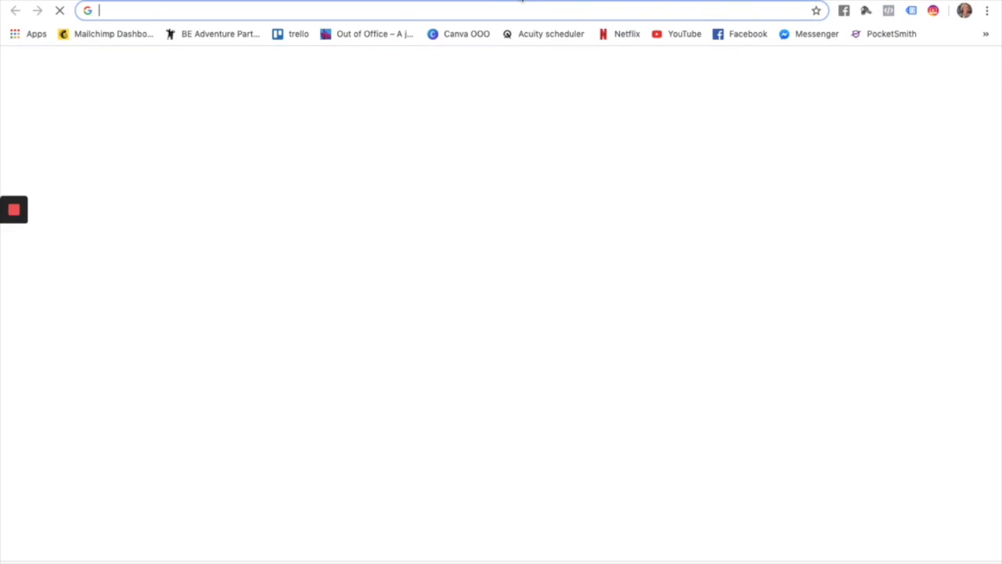
pyautogui.click(726, 33)
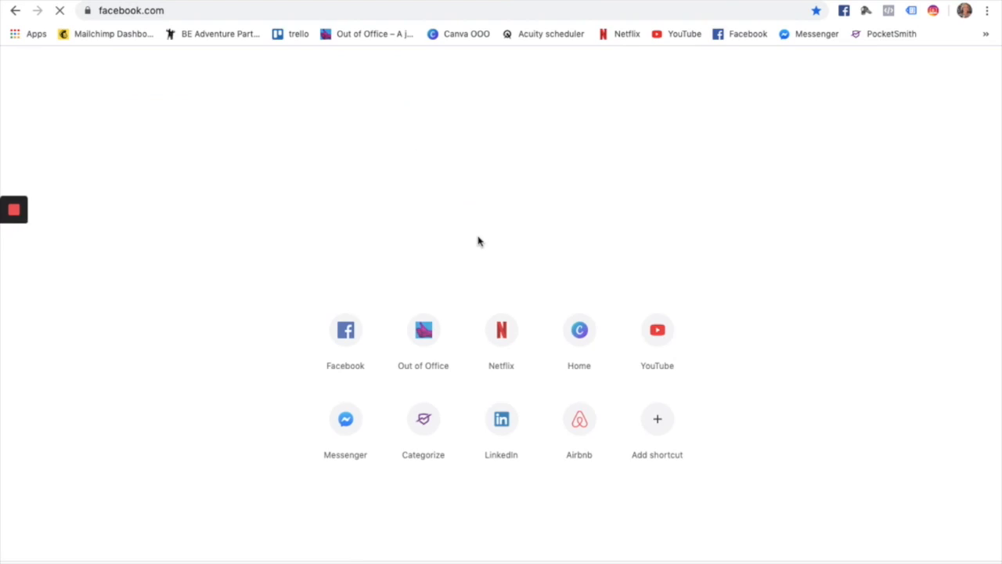
pyautogui.scroll(-10, 415, 488)
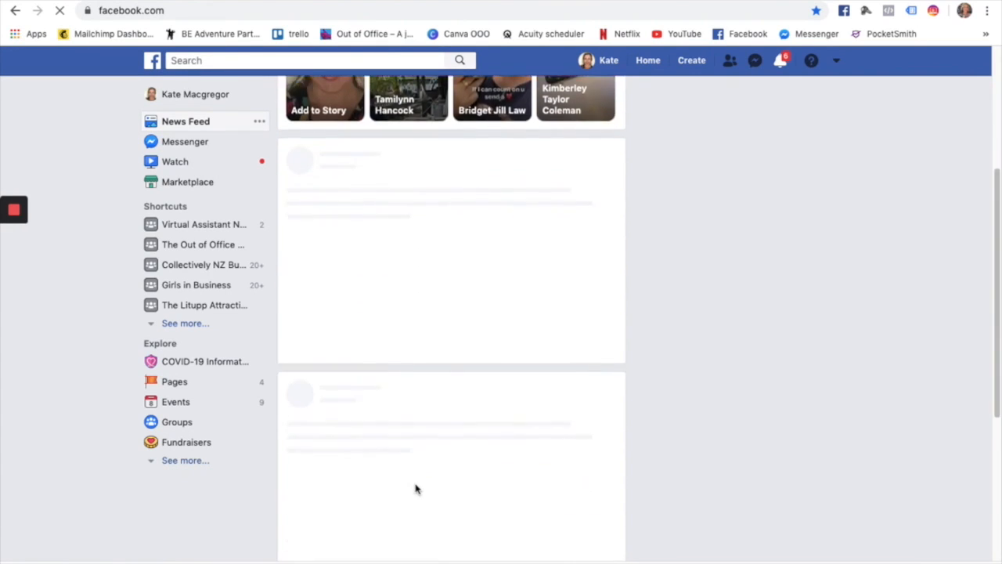
pyautogui.scroll(5, 415, 487)
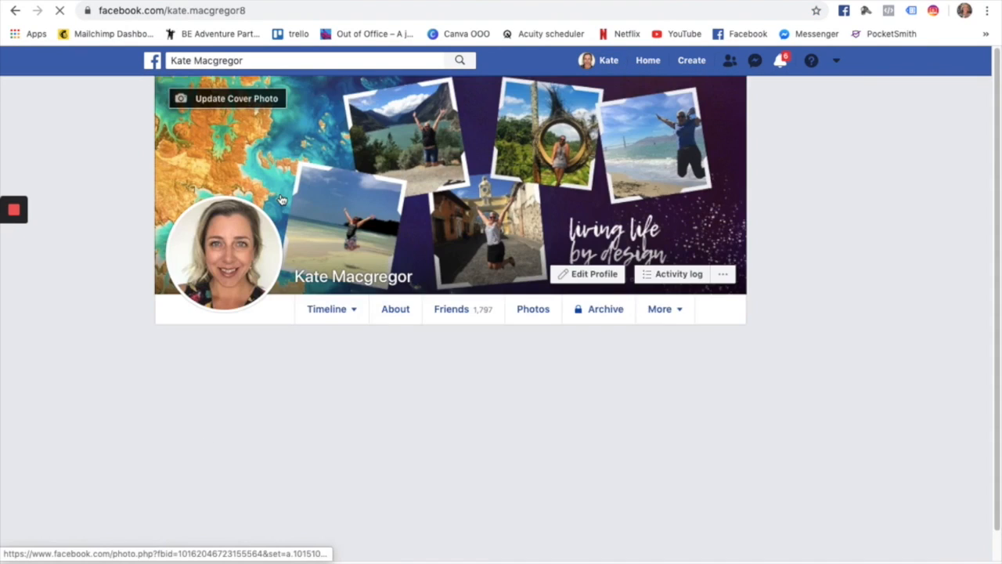
pyautogui.scroll(-6, 383, 424)
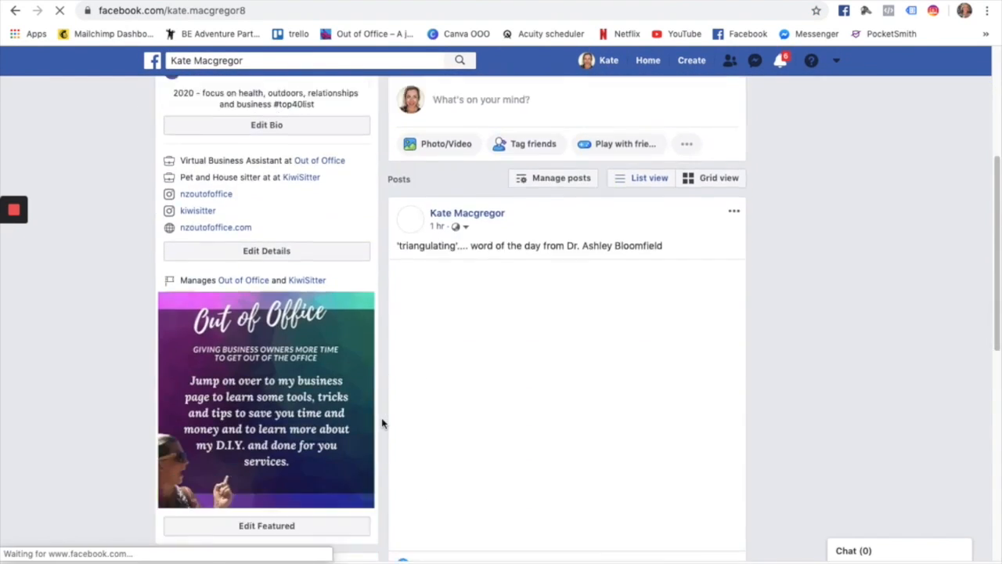
pyautogui.scroll(-5, 383, 424)
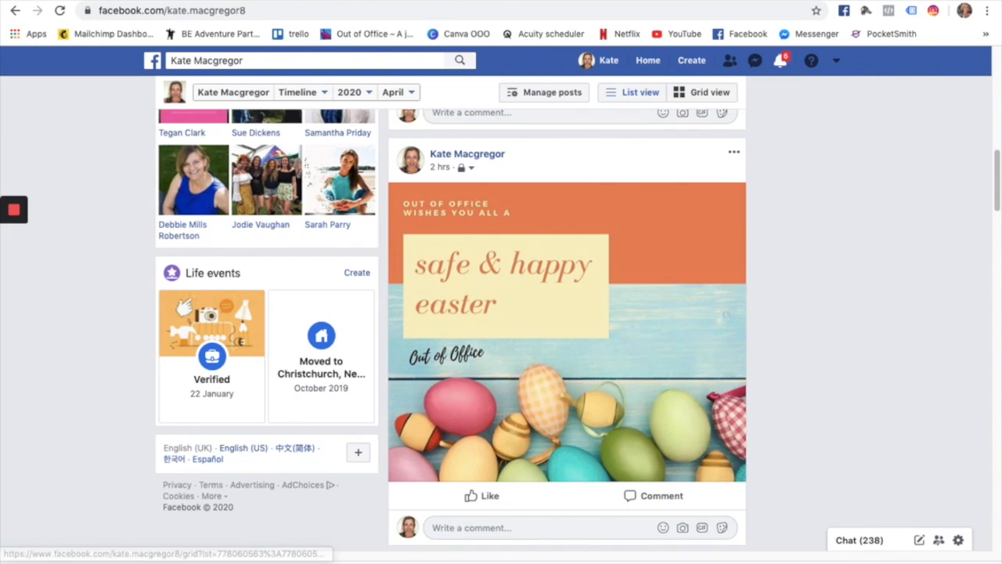
pyautogui.hotkey('ctrl', 'Tab')
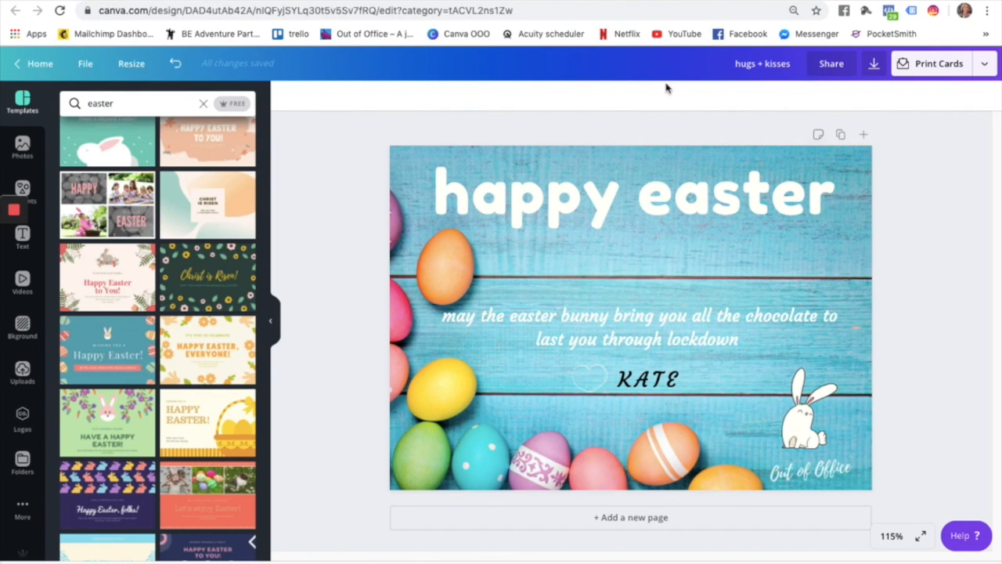
pyautogui.click(586, 2)
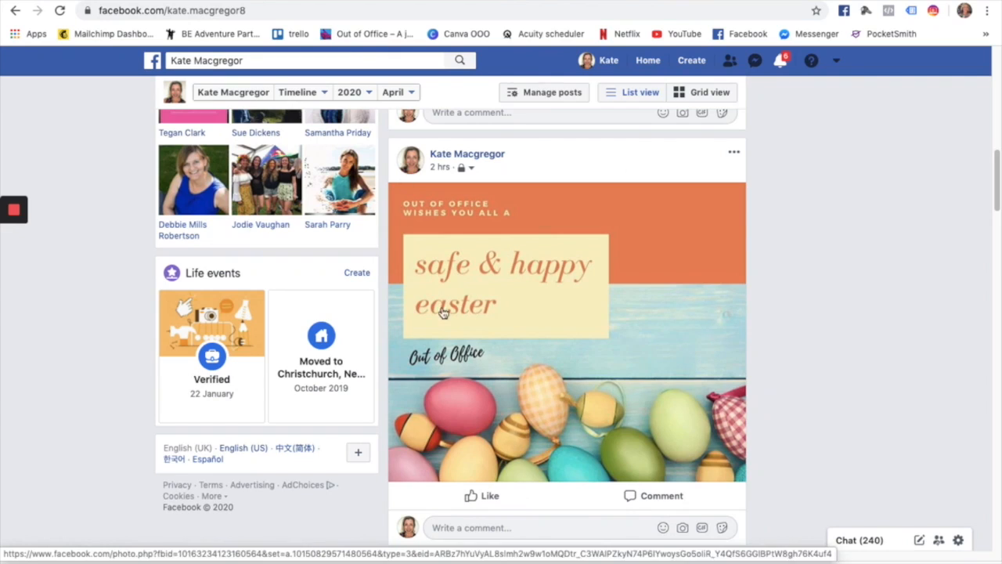
pyautogui.scroll(-6, 465, 300)
pyautogui.scroll(15, 465, 300)
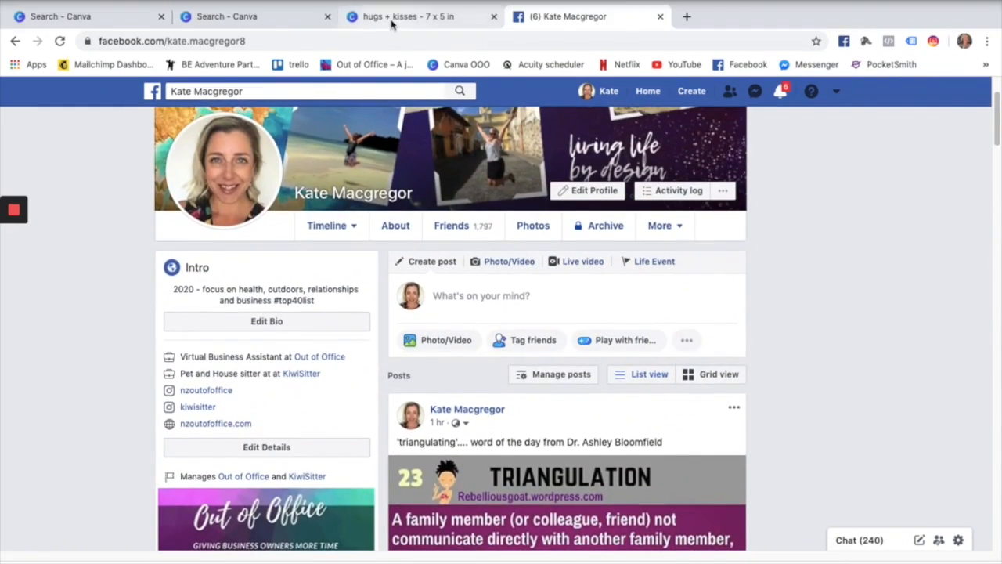
pyautogui.click(392, 21)
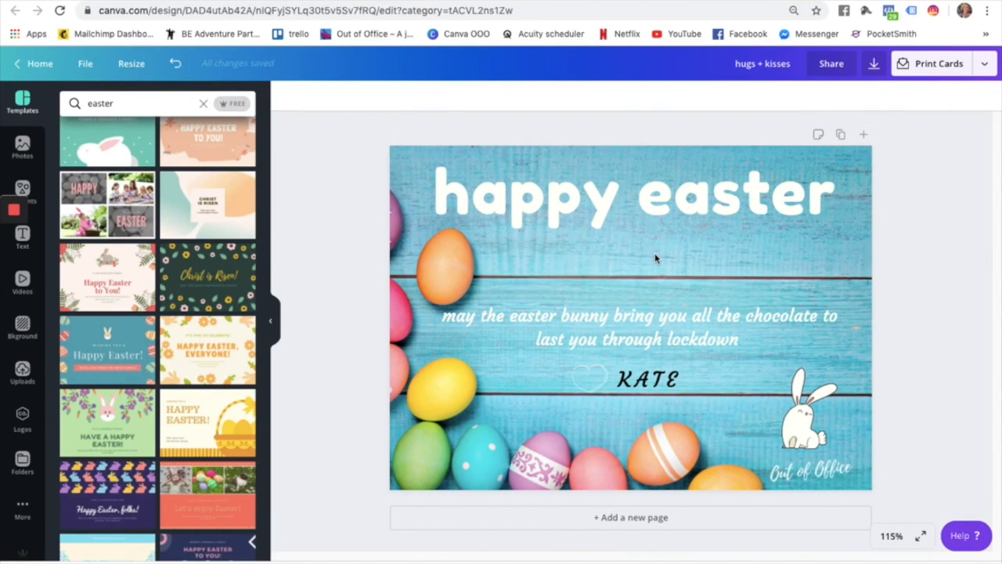
# Resize the Easter card to Facebook Post, 940 × 788 px, then return to Home.
pyautogui.click(656, 258)
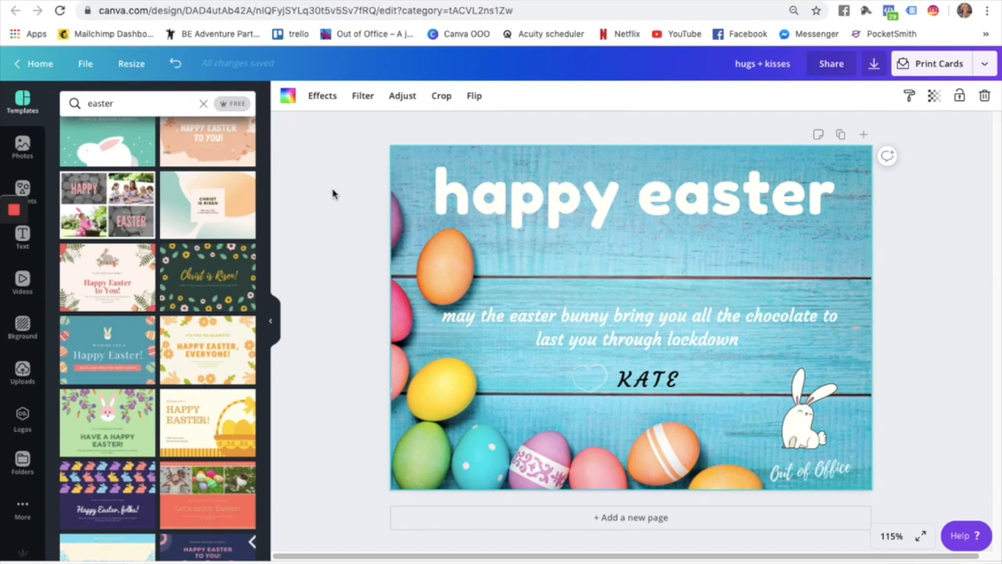
pyautogui.click(132, 64)
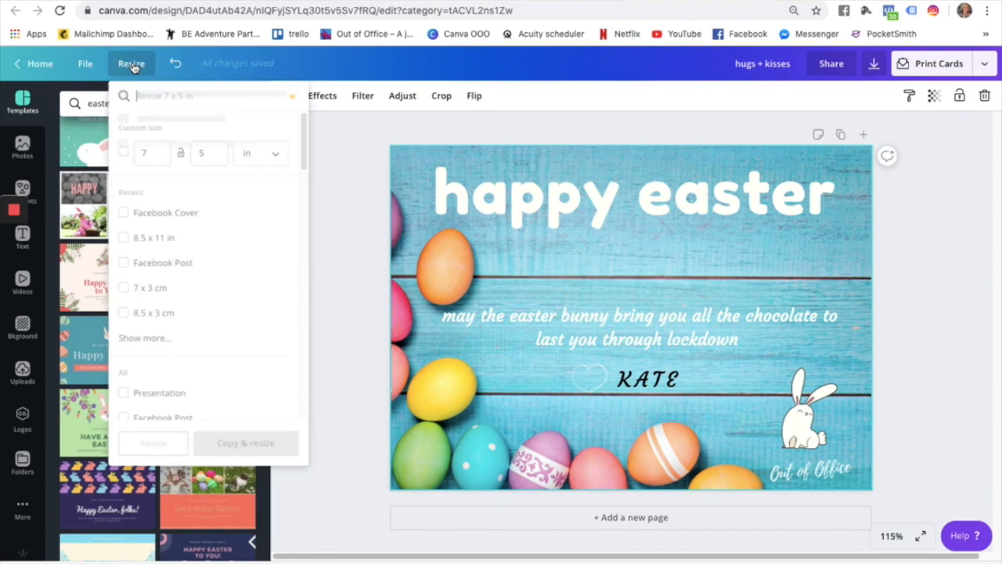
pyautogui.click(123, 213)
pyautogui.click(123, 213)
pyautogui.click(123, 262)
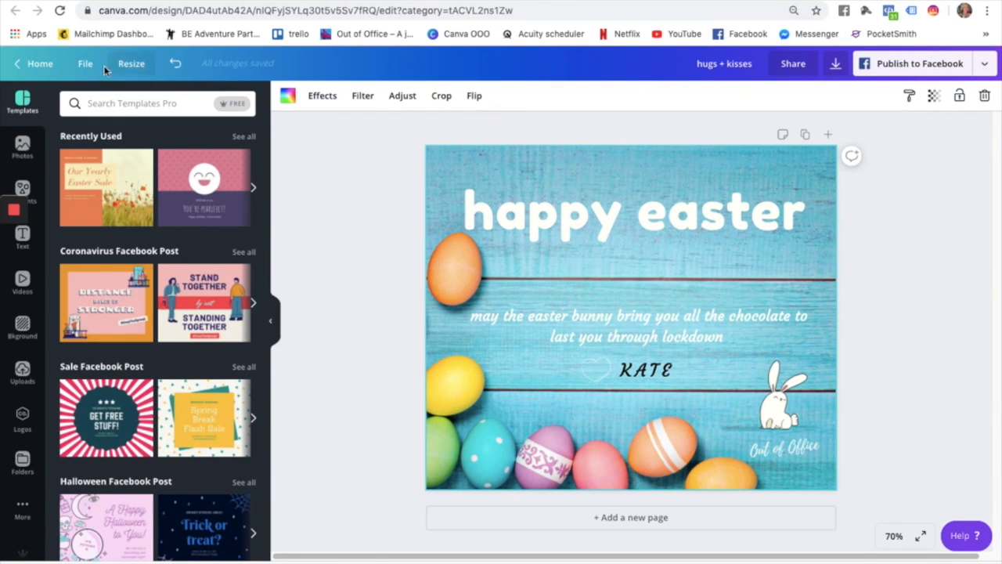
pyautogui.click(35, 64)
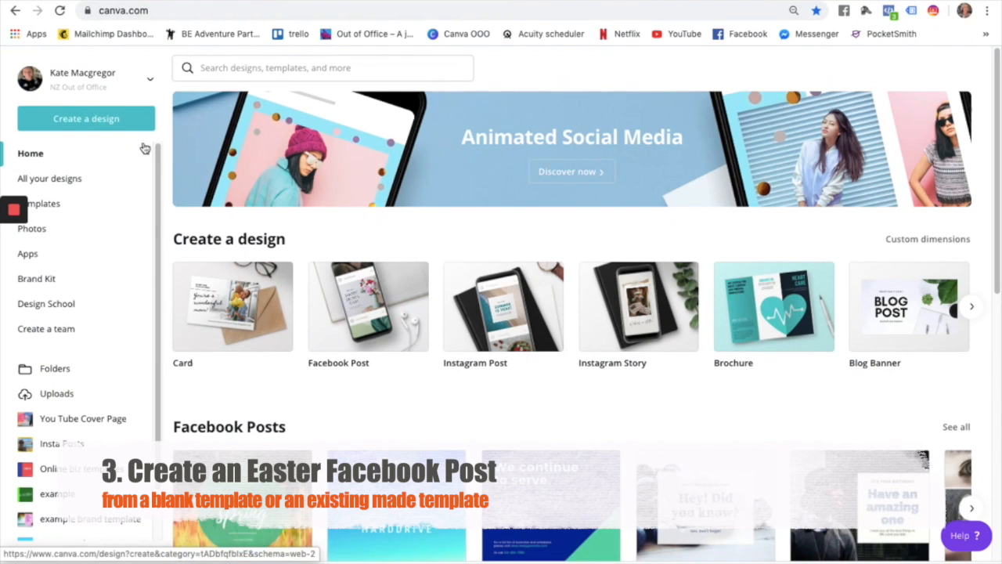
# Search templates for 'fastbook post' and scroll through the results.
pyautogui.click(303, 70)
pyautogui.write('fast')
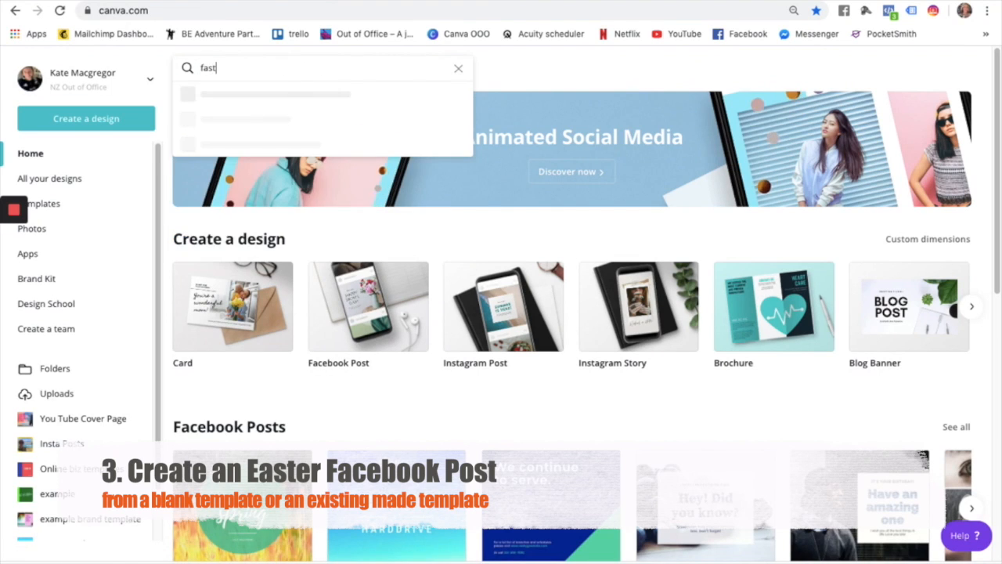
pyautogui.write('book post')
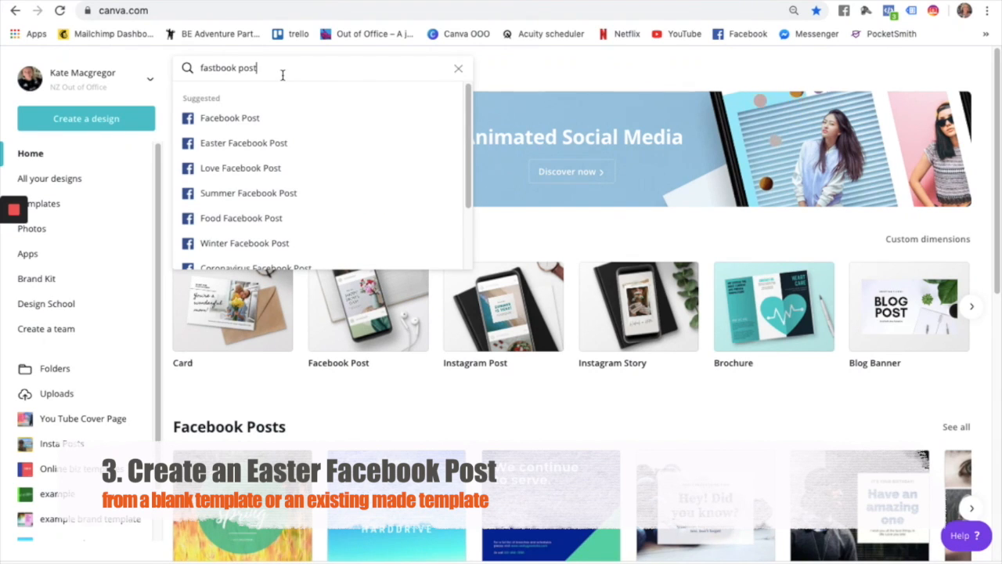
pyautogui.press('Return')
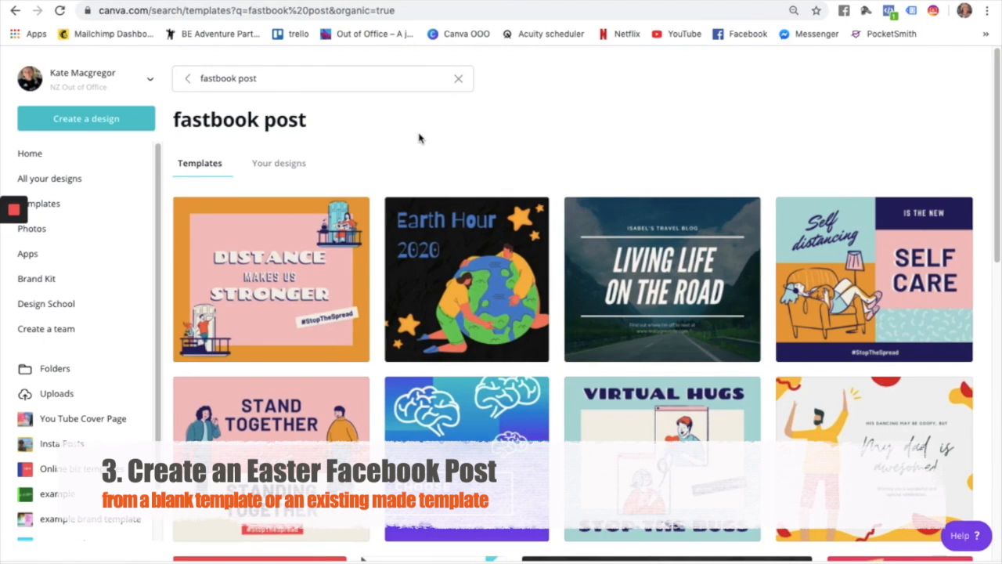
pyautogui.scroll(-3, 442, 281)
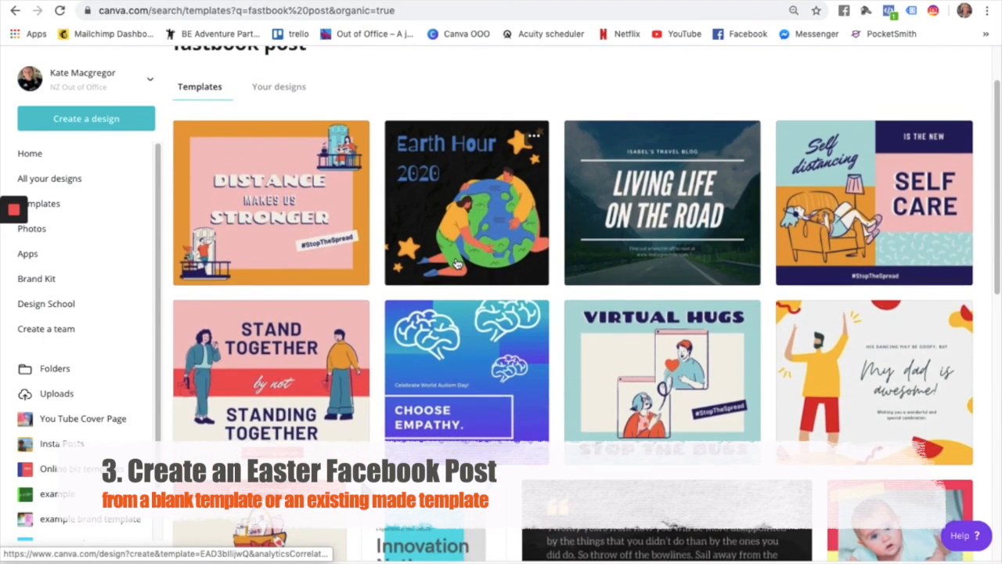
pyautogui.scroll(-10, 456, 264)
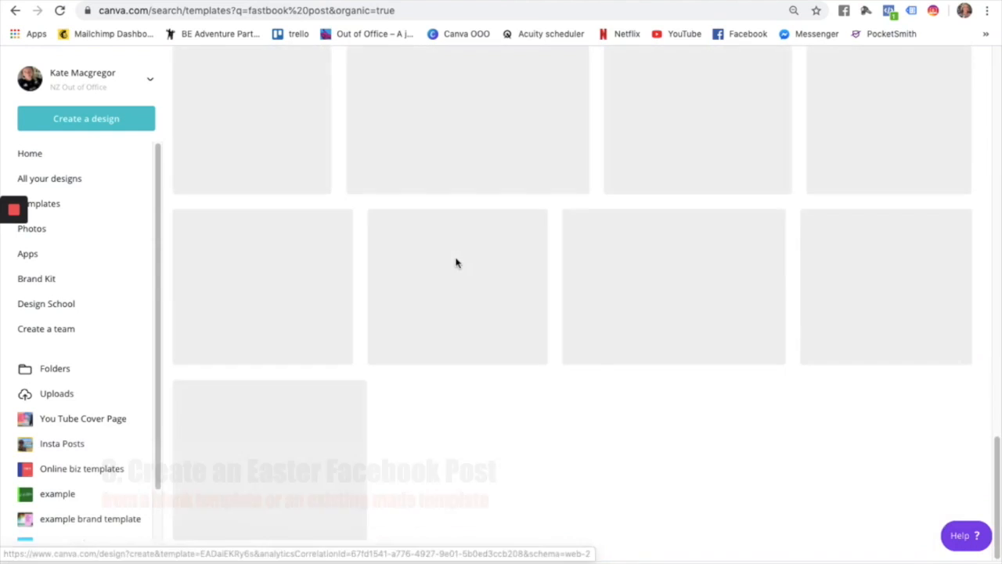
pyautogui.scroll(10, 457, 263)
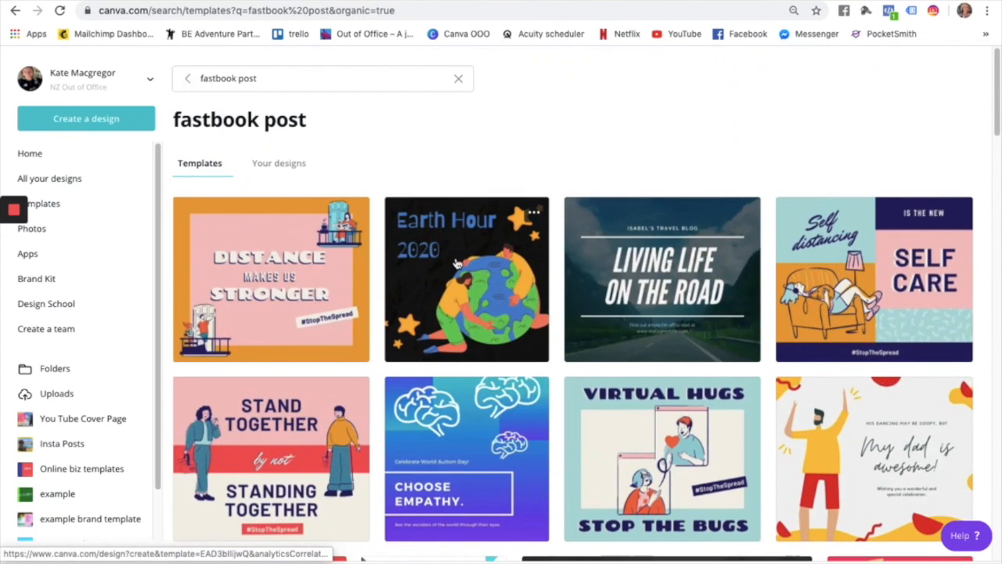
# Correct the search term and browse the Easter Facebook Post templates.
pyautogui.click(261, 82)
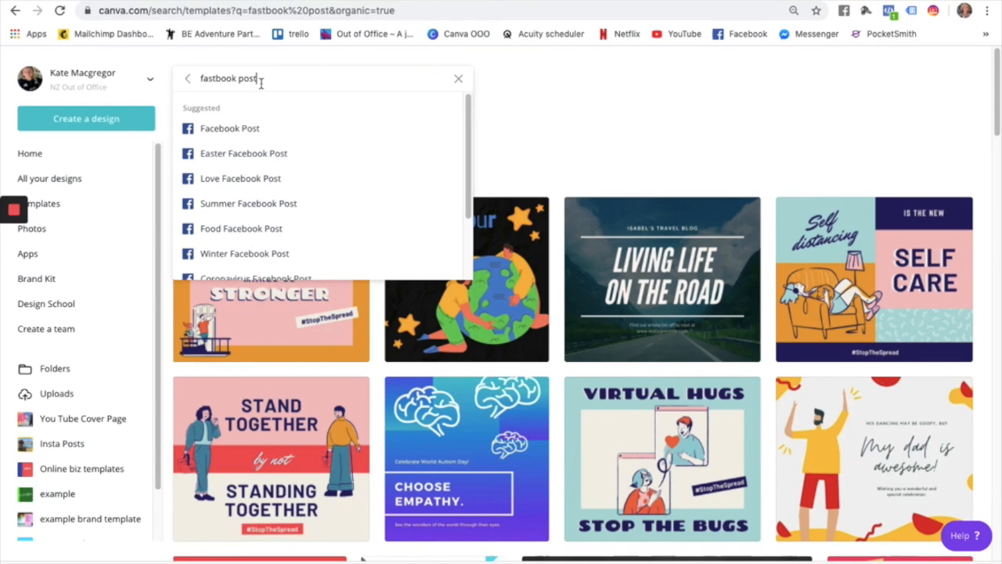
pyautogui.moveTo(261, 83); pyautogui.dragTo(151, 79)
pyautogui.click(226, 78)
pyautogui.click(248, 156)
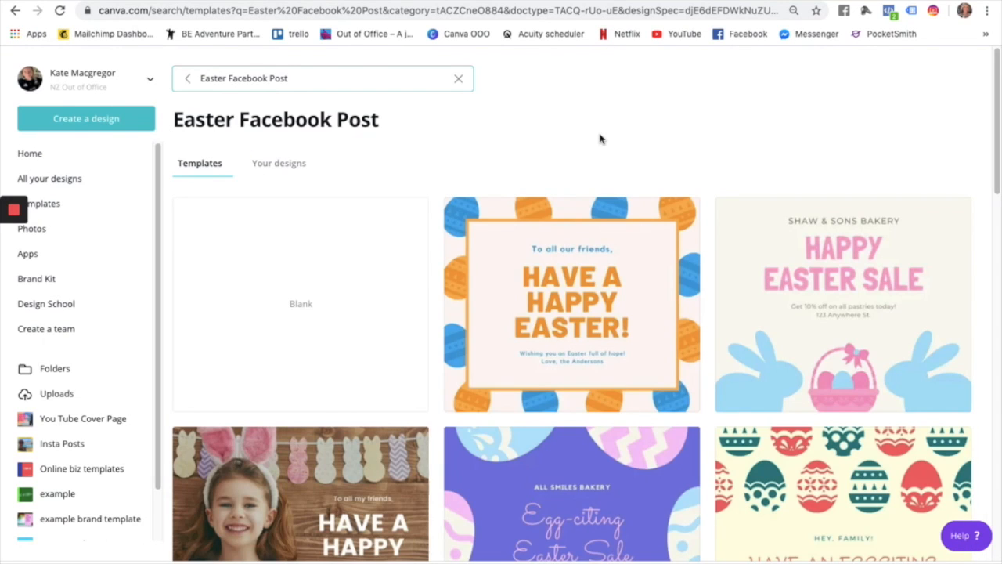
pyautogui.scroll(-9, 600, 137)
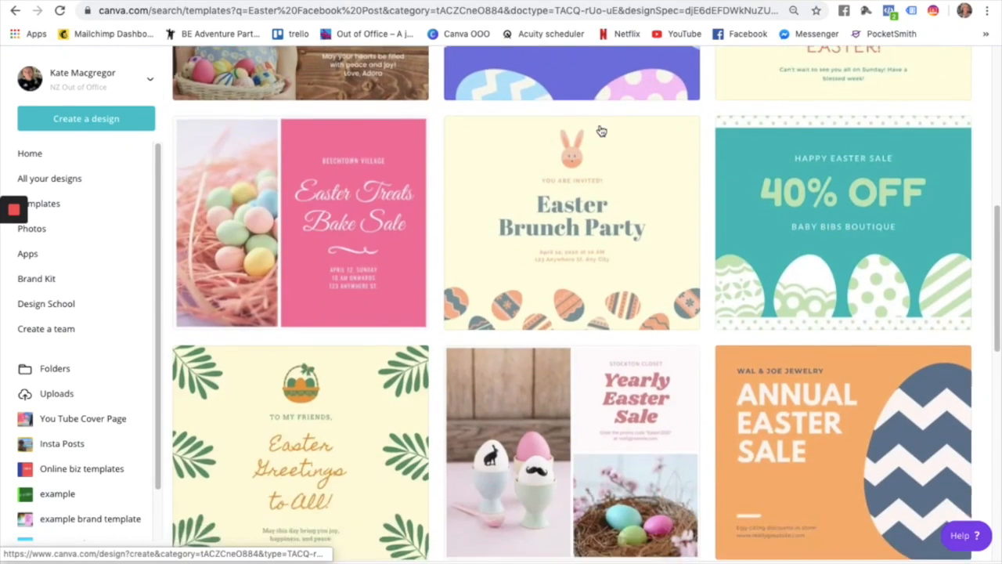
pyautogui.scroll(-7, 599, 130)
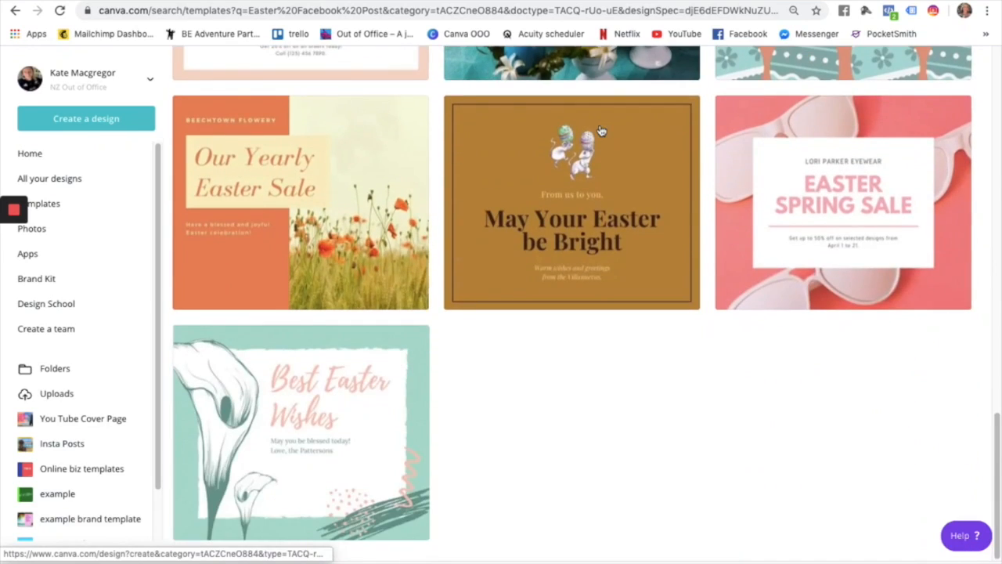
pyautogui.scroll(9, 601, 131)
pyautogui.scroll(5, 601, 131)
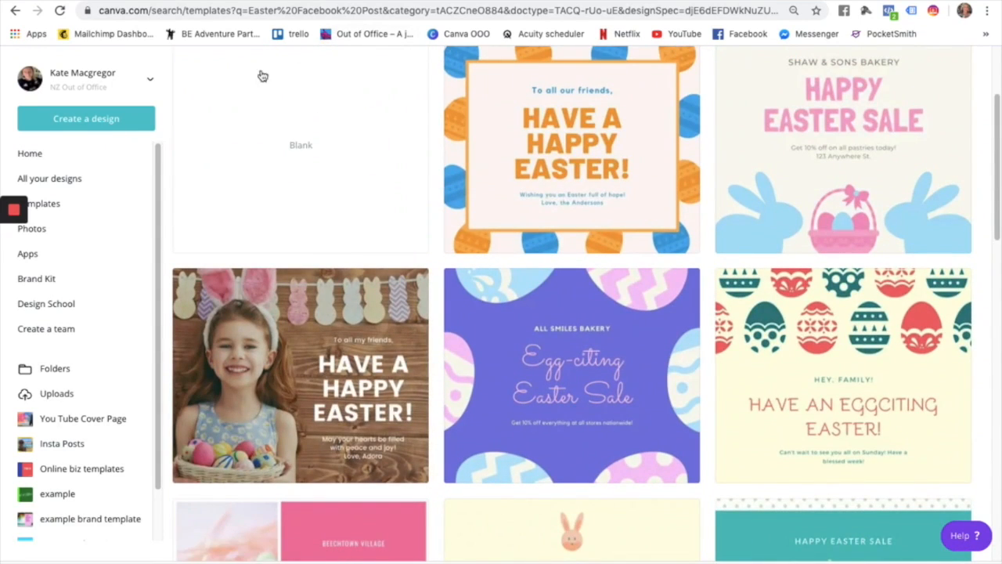
pyautogui.scroll(-2, 309, 106)
pyautogui.scroll(5, 309, 106)
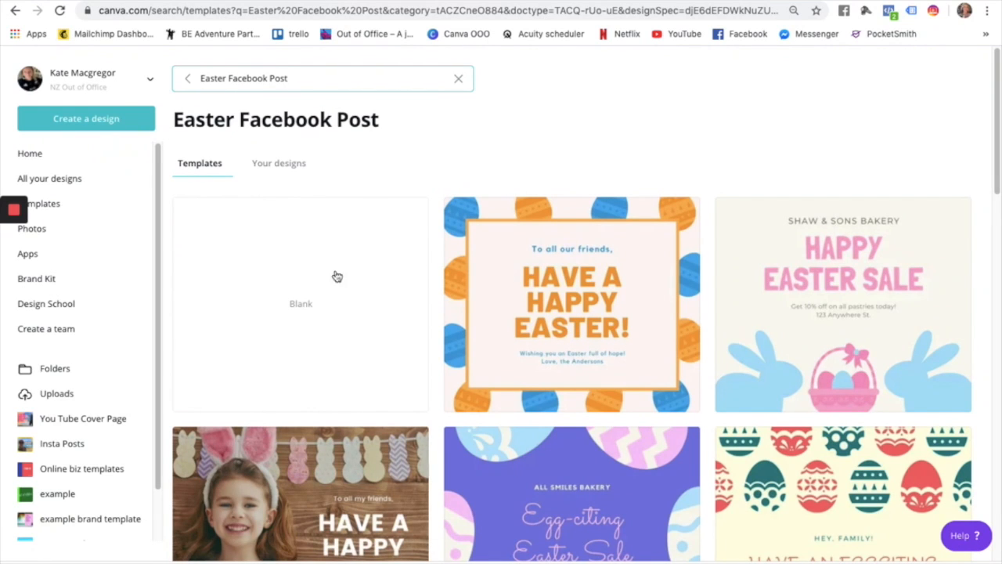
pyautogui.scroll(-7, 320, 376)
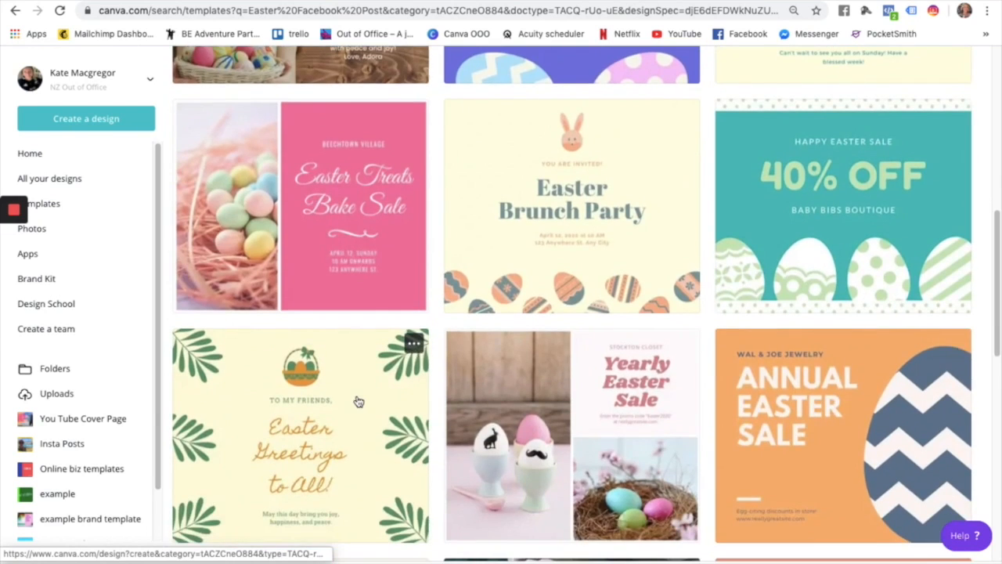
pyautogui.scroll(-10, 358, 402)
pyautogui.scroll(15, 356, 401)
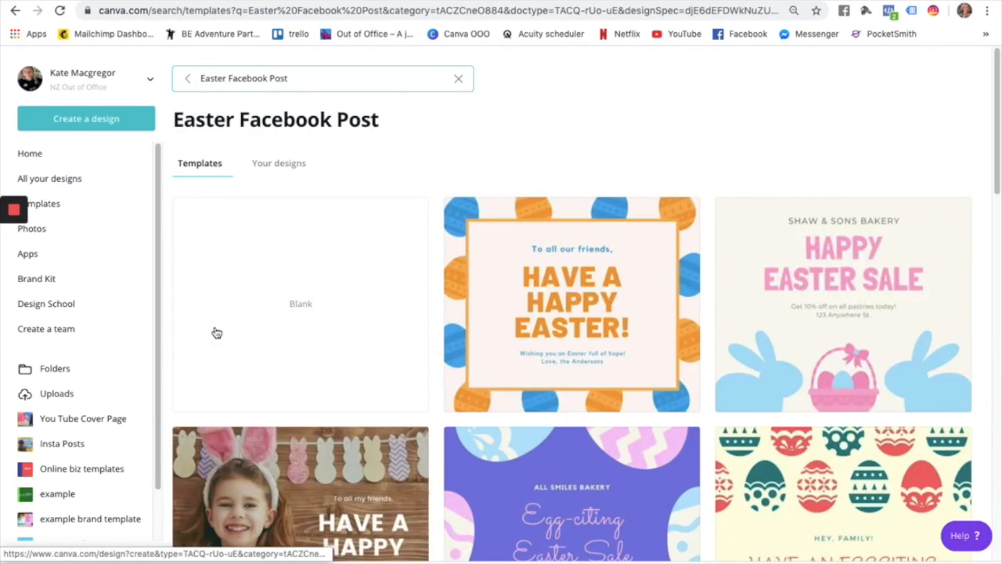
# Start a new blank Facebook Post design from the Easter results.
pyautogui.click(310, 295)
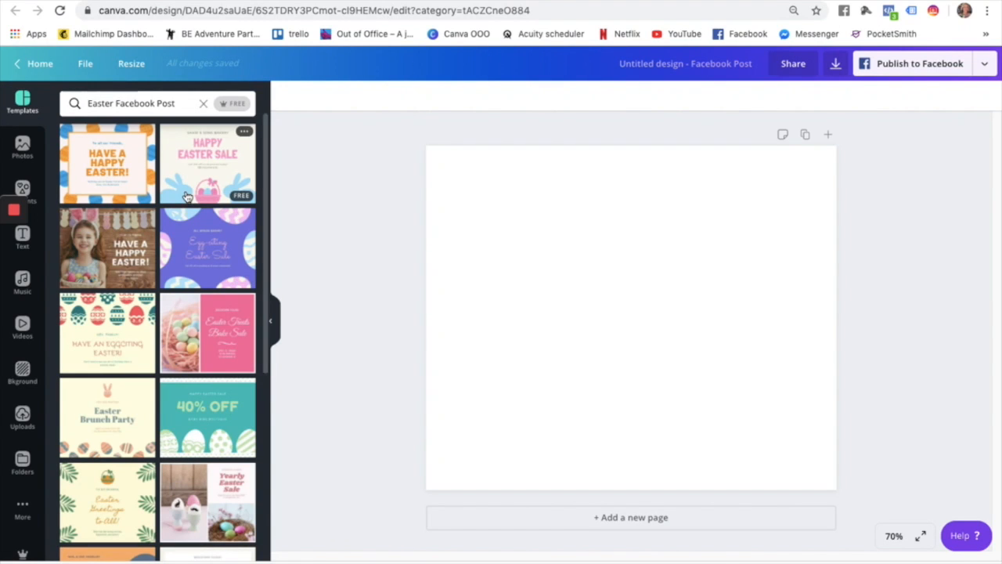
pyautogui.scroll(-5, 186, 196)
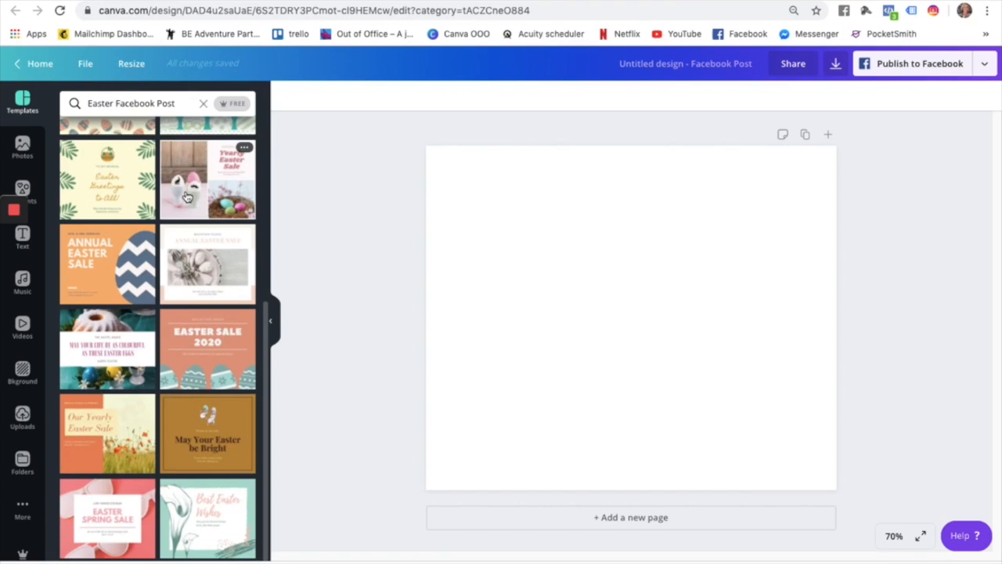
pyautogui.scroll(5, 187, 196)
pyautogui.scroll(-5, 186, 195)
pyautogui.scroll(5, 136, 209)
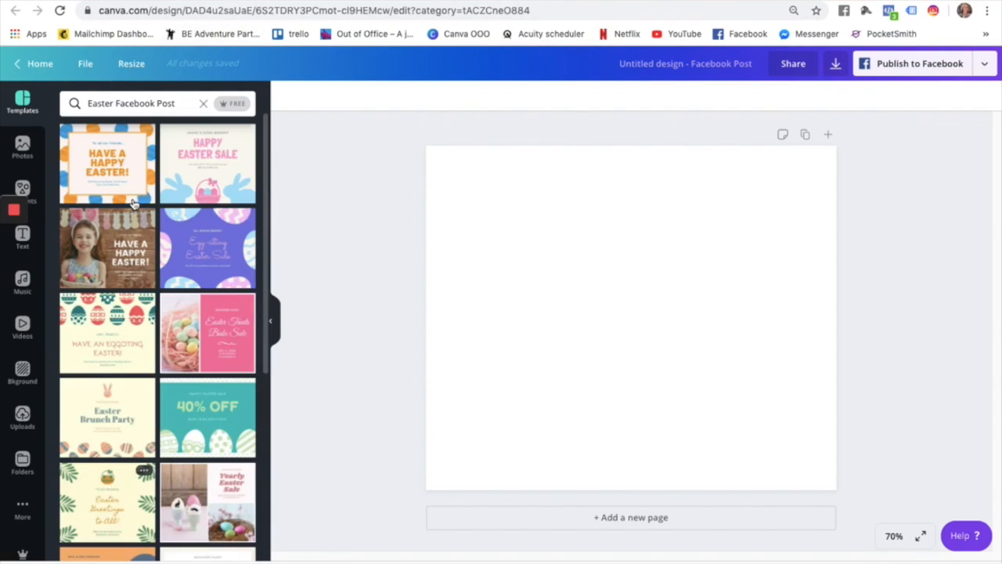
# Clear the Easter search, view all Sale Facebook Post templates, then clear that search too.
pyautogui.click(135, 103)
pyautogui.press('BackSpace')
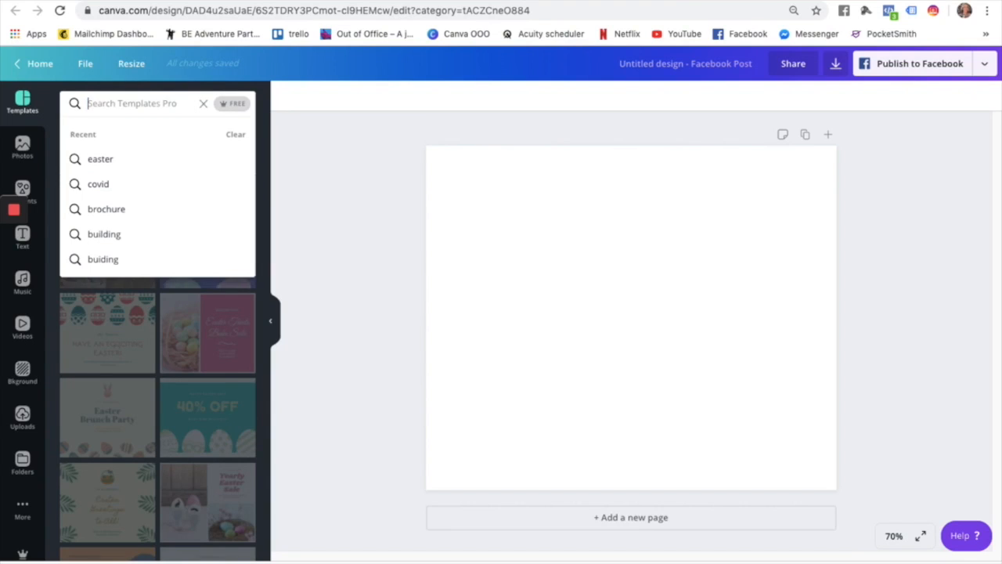
pyautogui.click(361, 149)
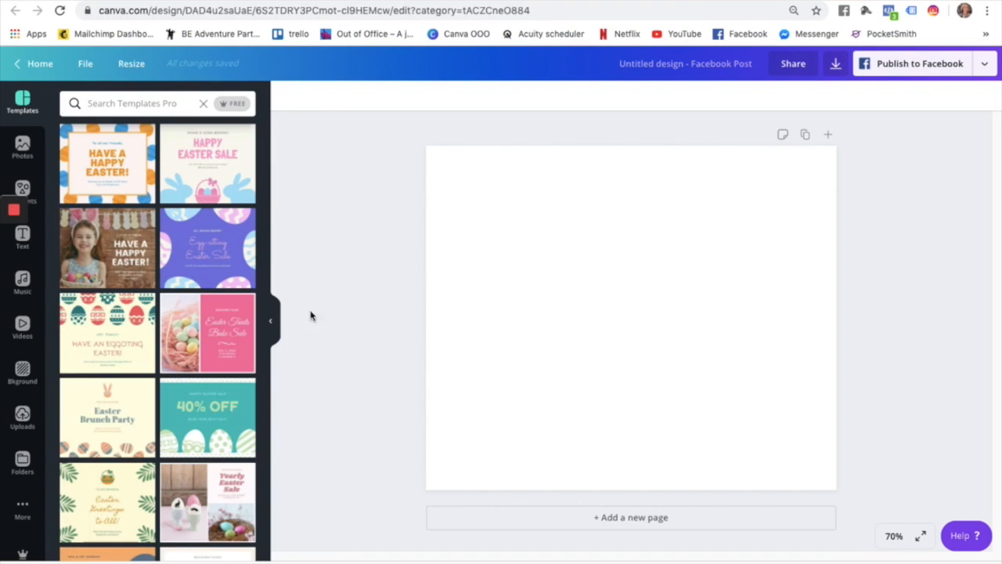
pyautogui.click(202, 104)
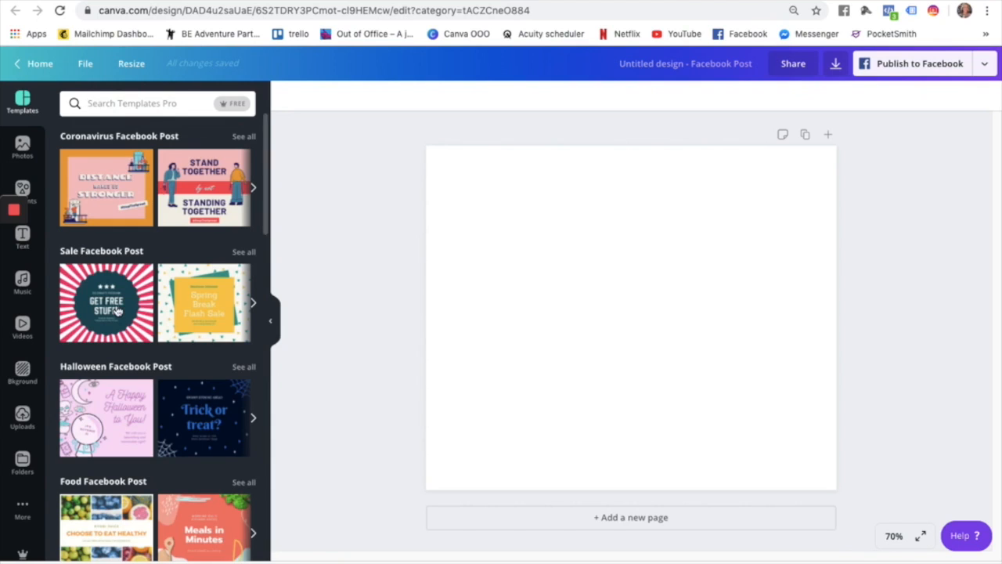
pyautogui.scroll(-5, 116, 311)
pyautogui.scroll(4, 116, 311)
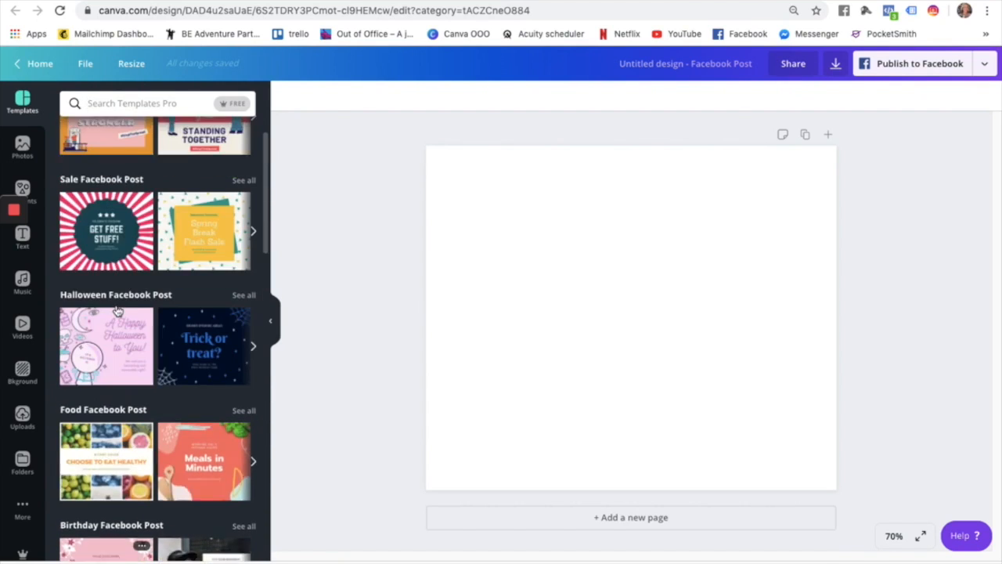
pyautogui.scroll(1, 116, 310)
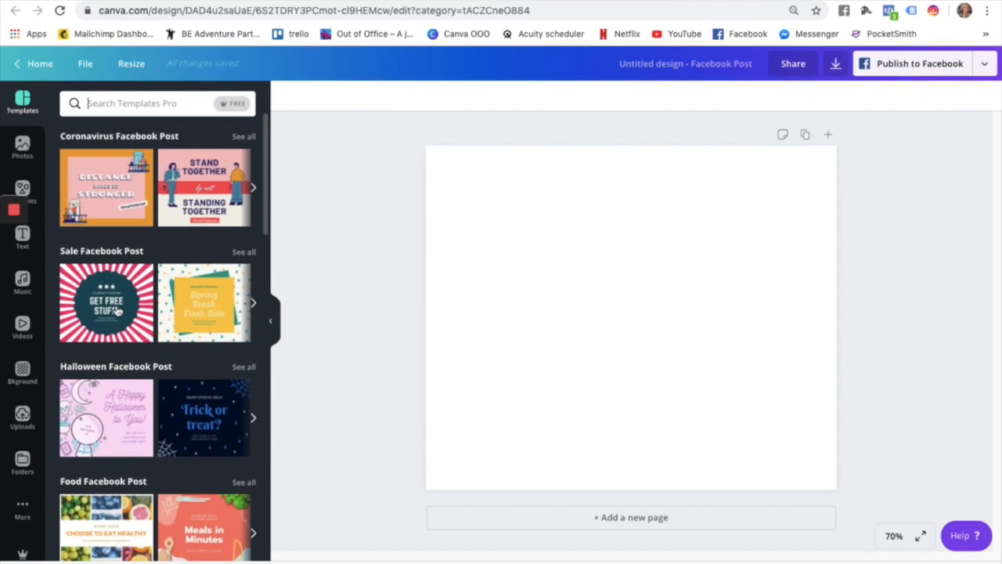
pyautogui.click(243, 252)
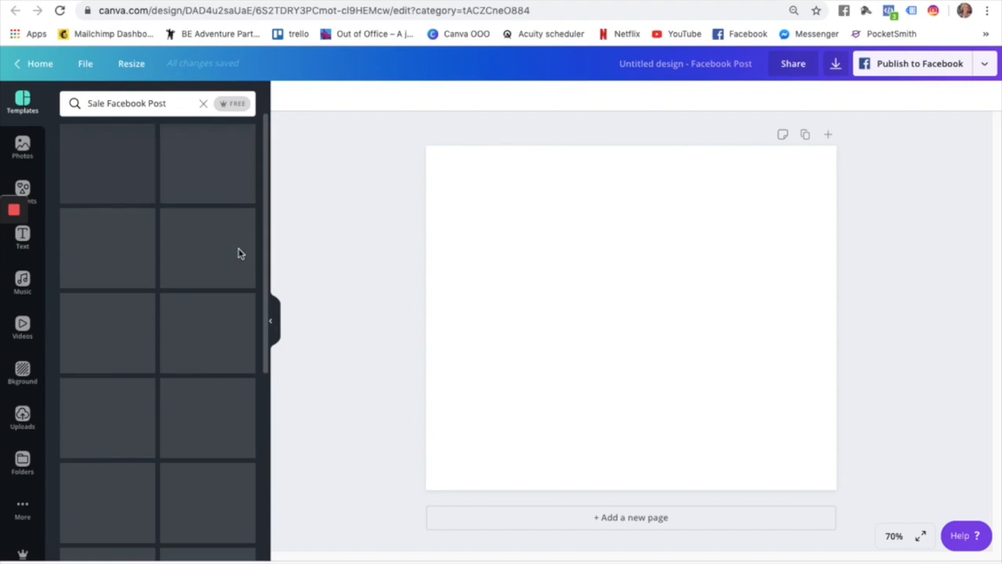
pyautogui.click(204, 105)
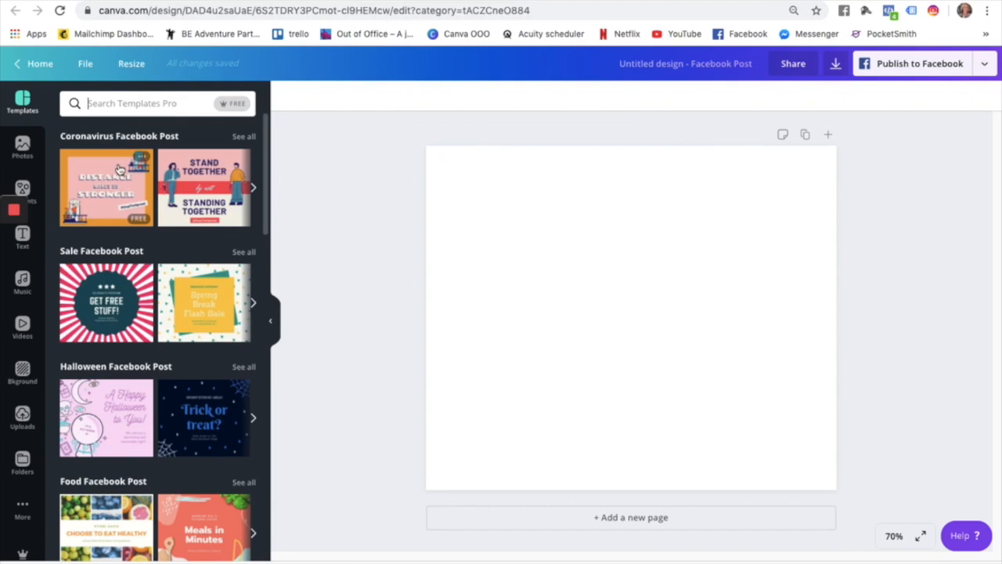
pyautogui.scroll(-5, 152, 397)
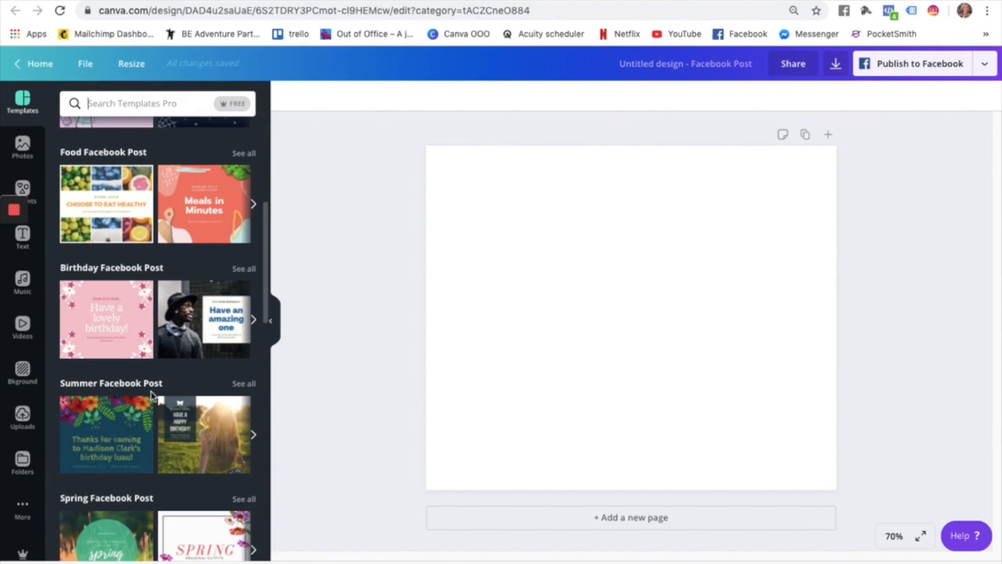
pyautogui.scroll(-1, 153, 397)
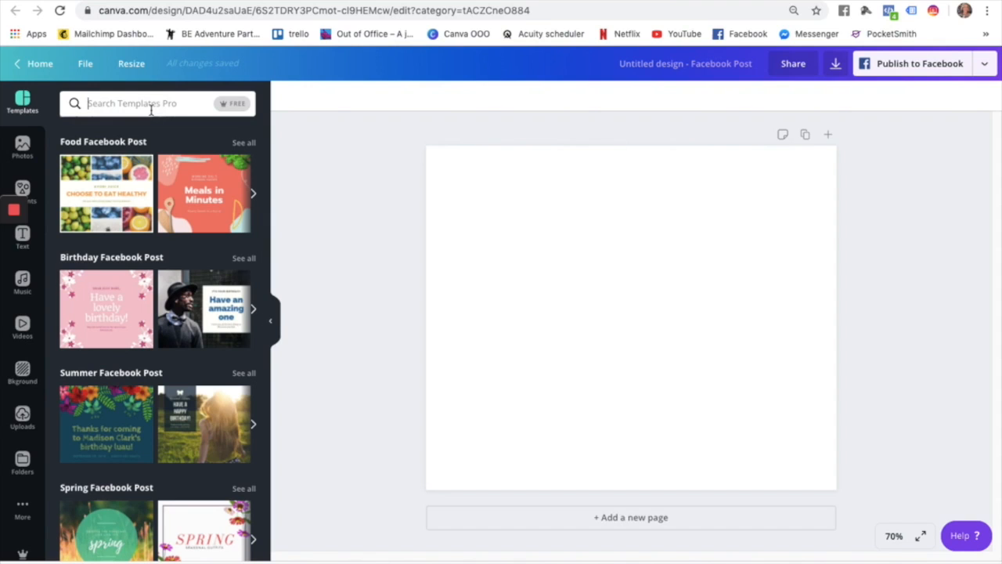
# Search templates for 'collage' and apply the Choose to Eat Healthy collage to the page.
pyautogui.write('collage')
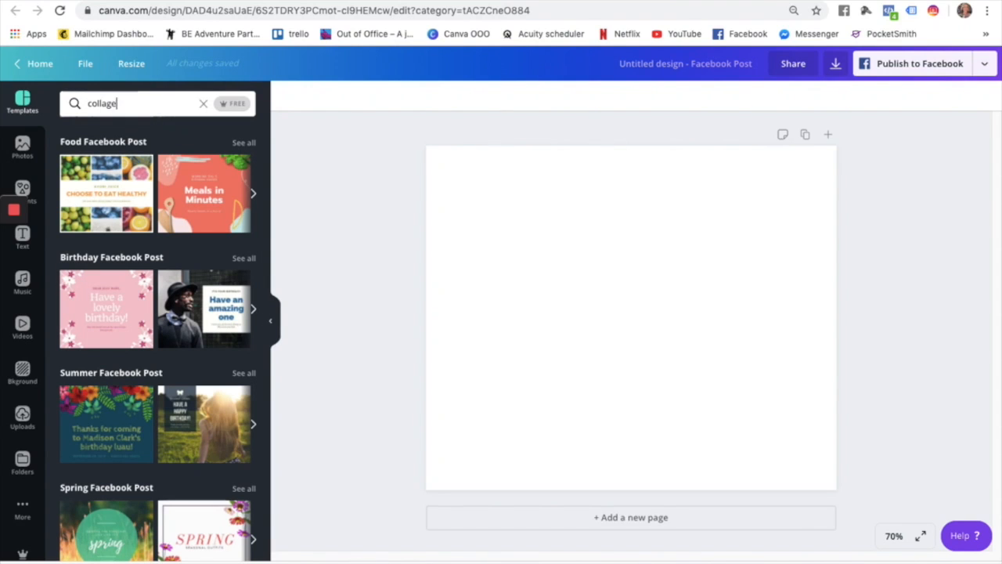
pyautogui.press('Return')
pyautogui.scroll(-2, 156, 385)
pyautogui.scroll(2, 156, 385)
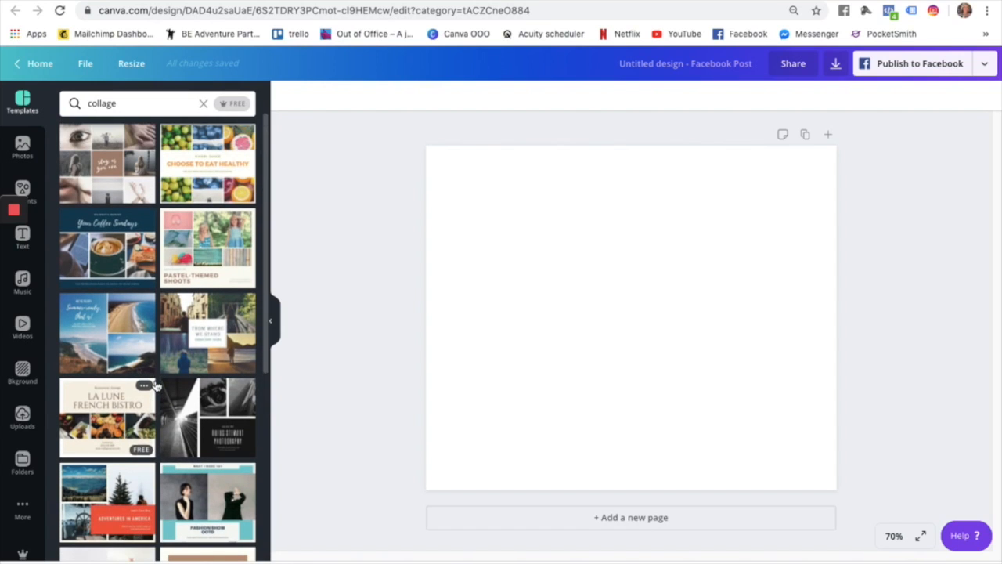
pyautogui.click(223, 169)
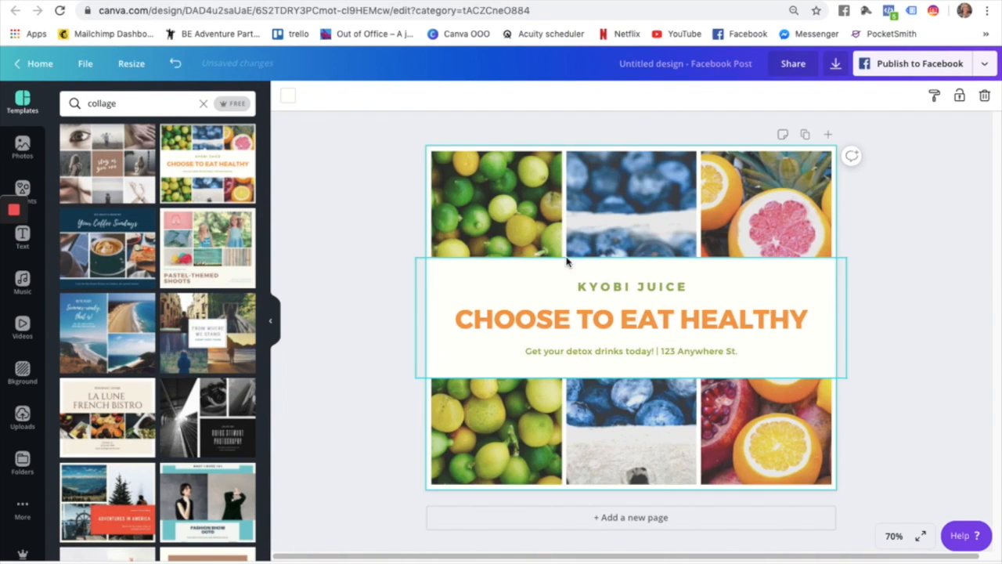
pyautogui.click(966, 245)
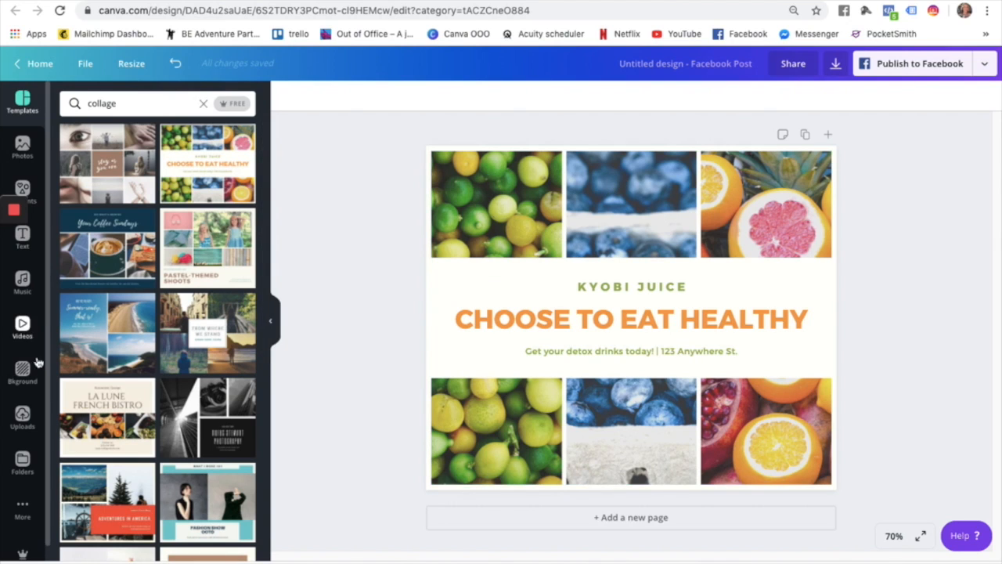
# Show the previously uploaded images and start uploading a new image.
pyautogui.click(22, 416)
pyautogui.scroll(-10, 116, 270)
pyautogui.scroll(8, 125, 387)
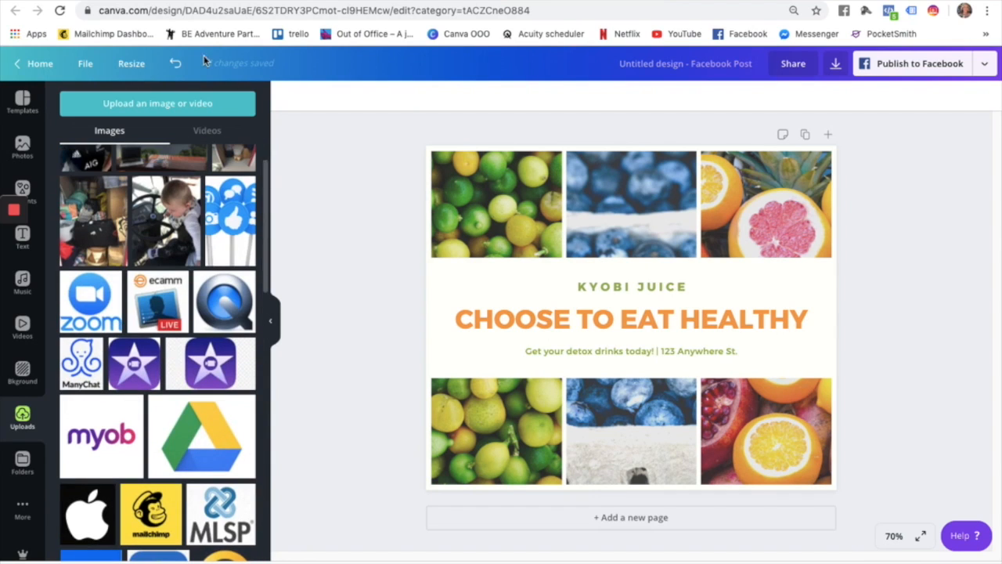
pyautogui.click(160, 107)
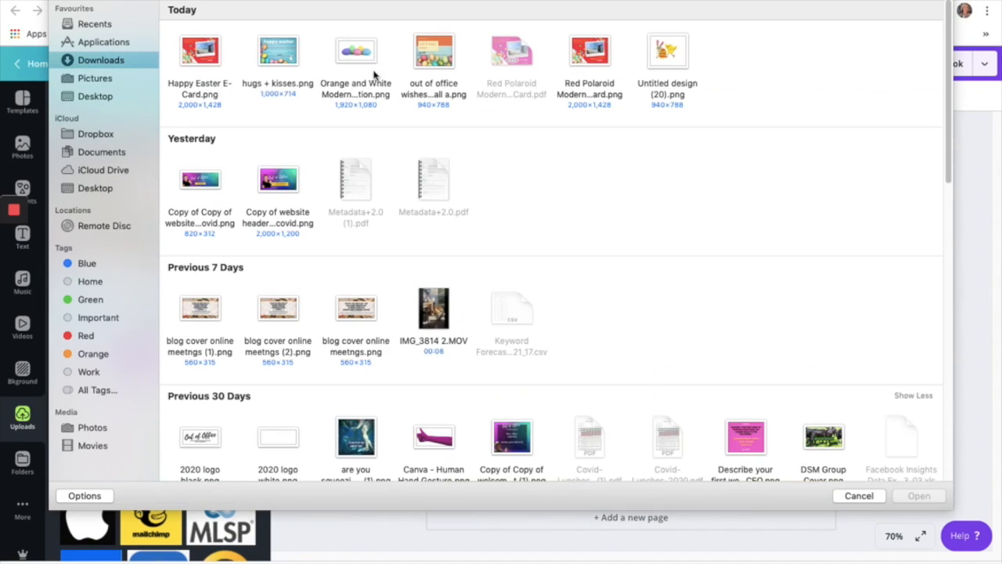
# Upload Untitled design (20).png and drop it into the collage's top-left slot.
pyautogui.doubleClick(664, 56)
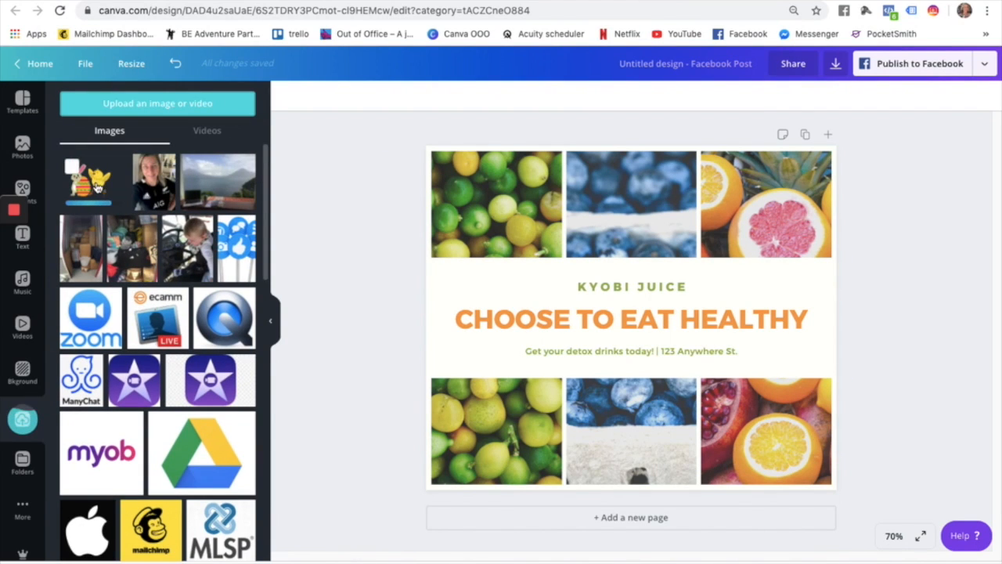
pyautogui.moveTo(100, 191); pyautogui.dragTo(501, 219)
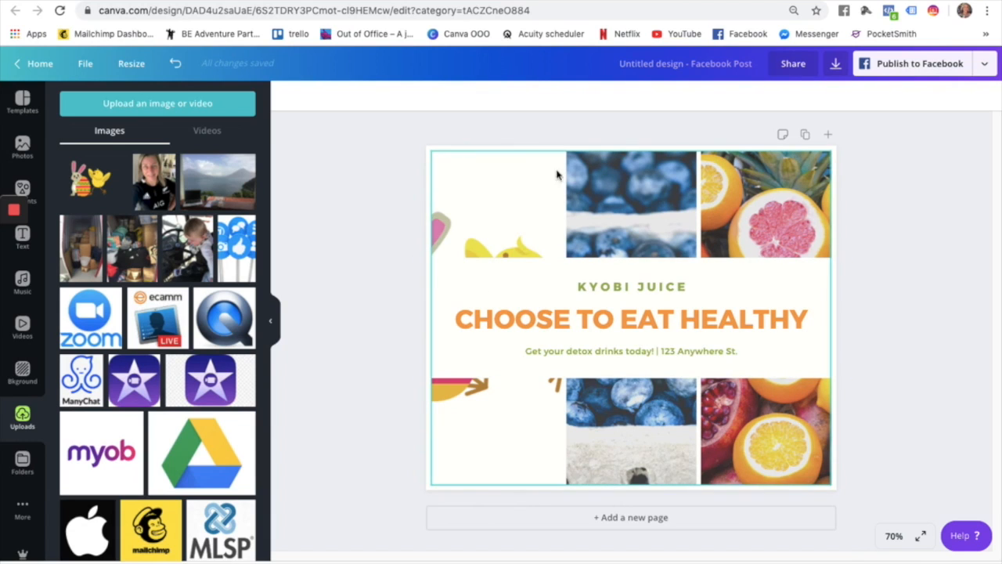
pyautogui.click(615, 194)
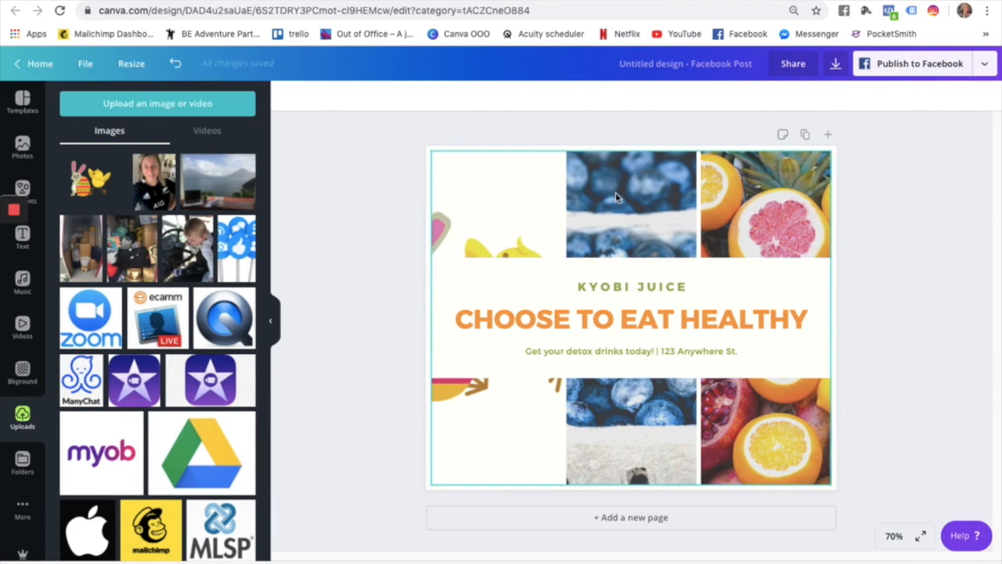
pyautogui.click(766, 214)
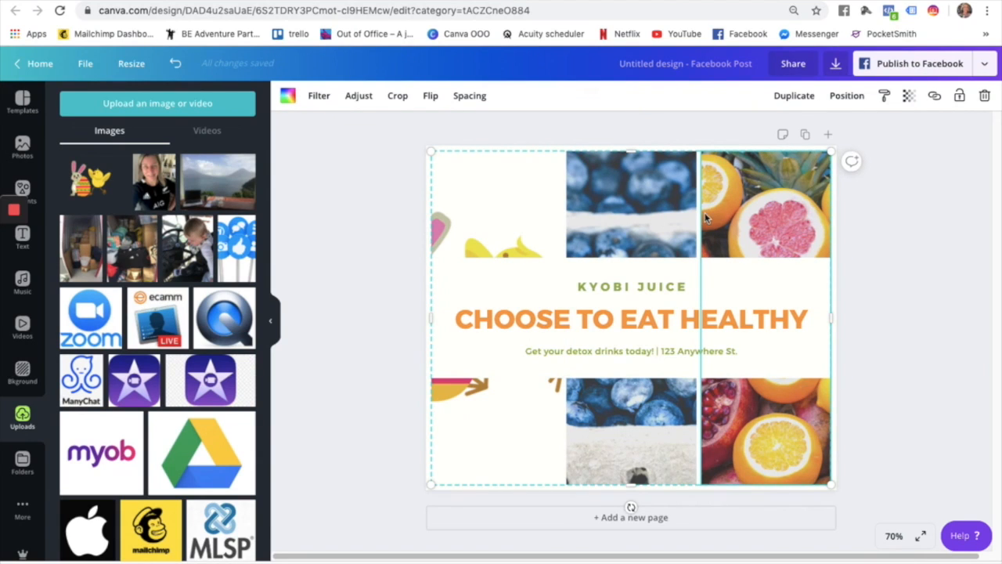
pyautogui.click(498, 210)
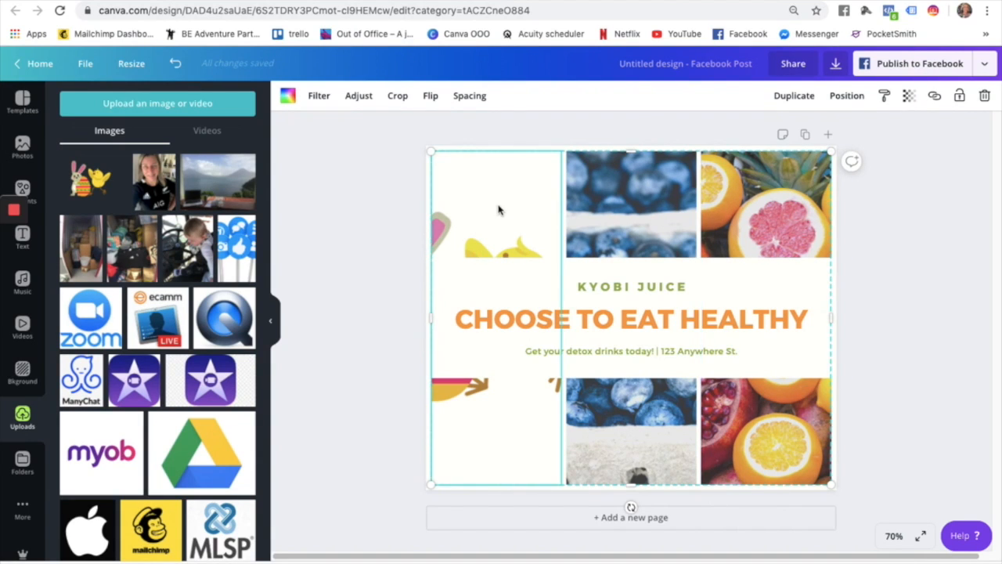
# Shift the bunny and chick image right within its cell, then remove it from the left column.
pyautogui.doubleClick(481, 417)
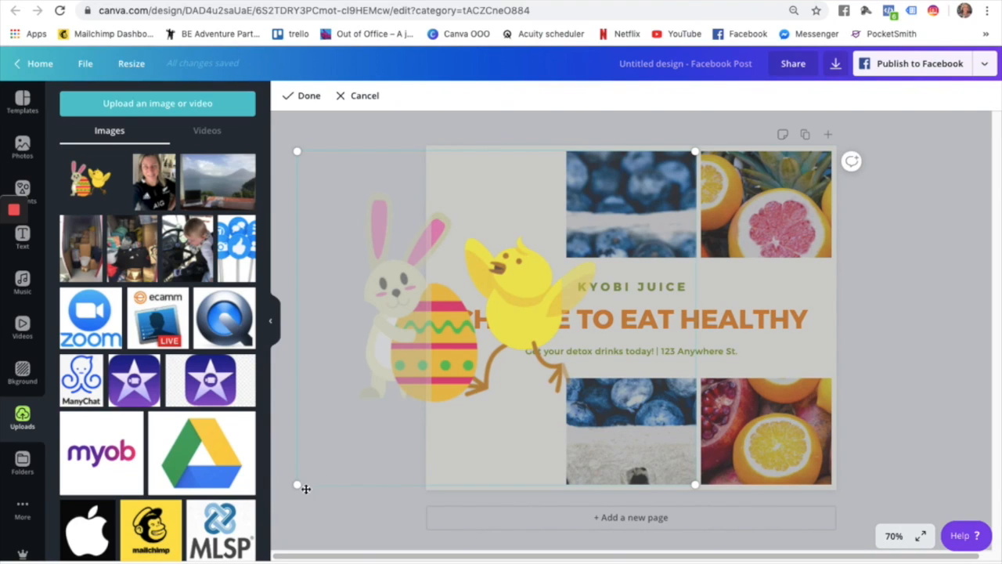
pyautogui.moveTo(460, 381); pyautogui.dragTo(460, 381)
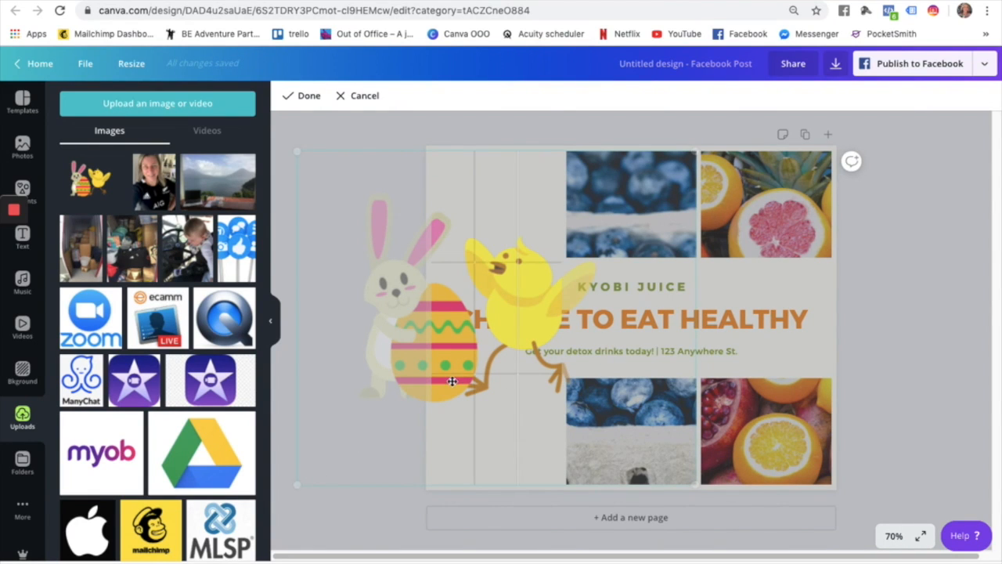
pyautogui.moveTo(487, 223); pyautogui.dragTo(582, 210)
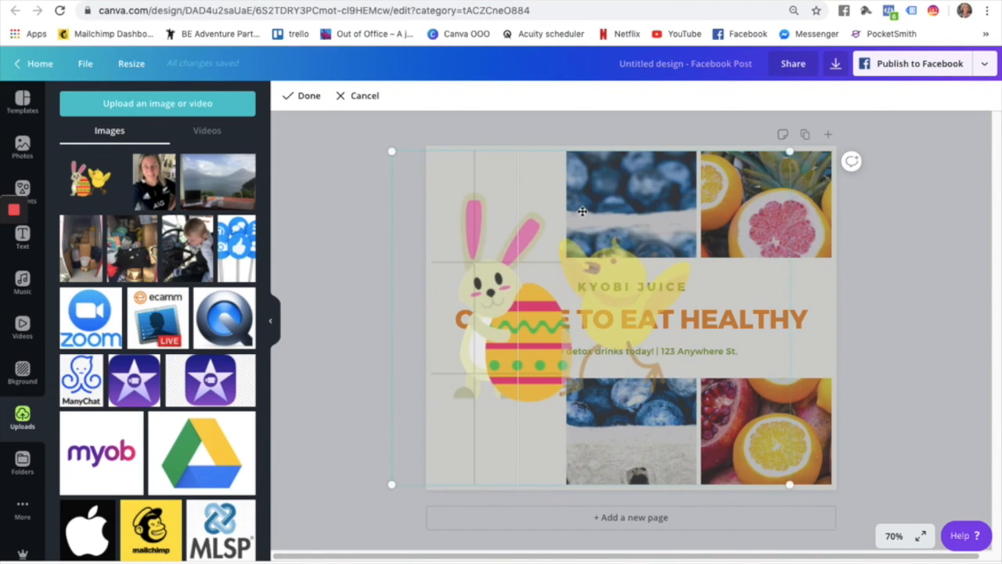
pyautogui.press('BackSpace')
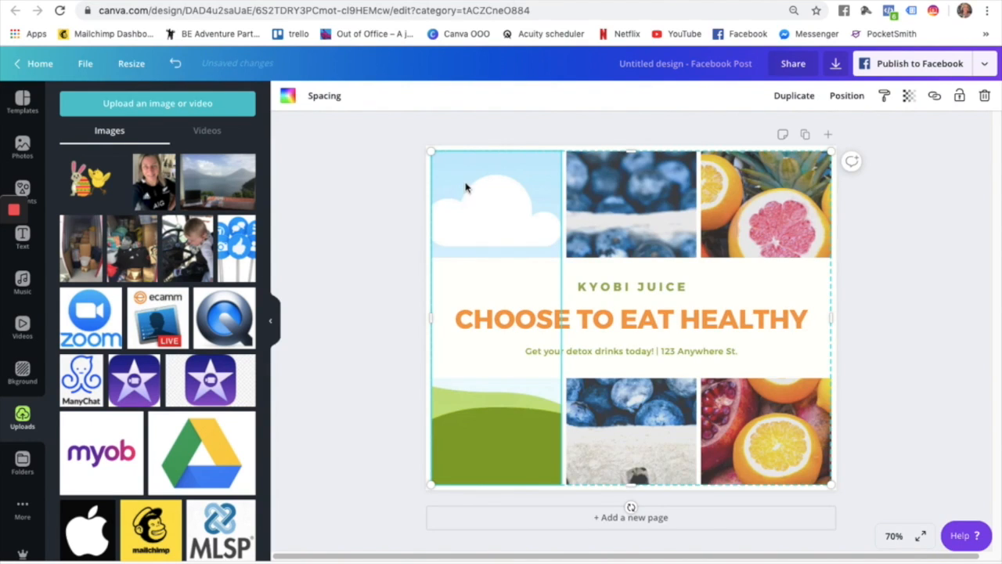
# Remove the blueberry and citrus photos from the middle and right columns.
pyautogui.click(633, 207)
pyautogui.press('BackSpace')
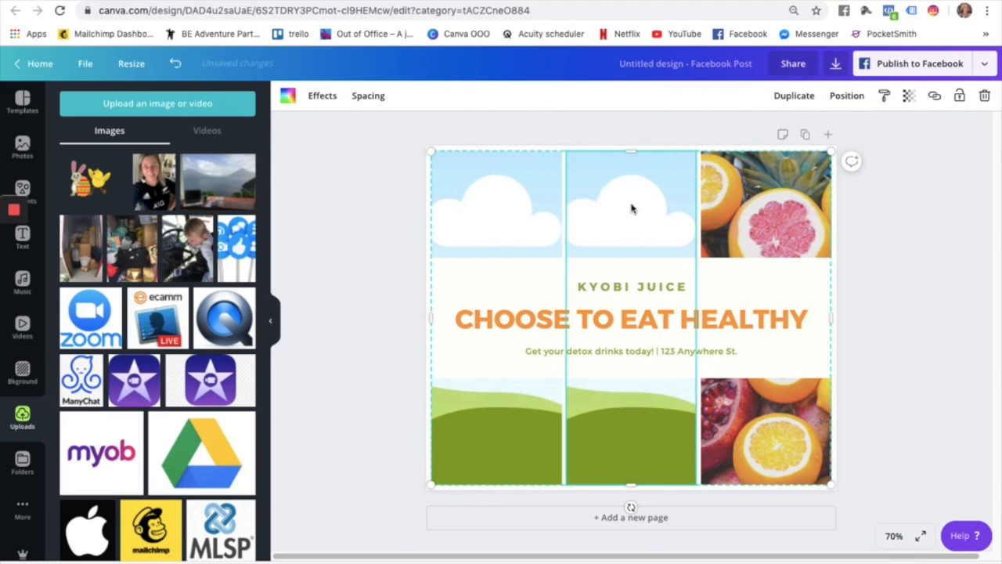
pyautogui.click(728, 197)
pyautogui.press('BackSpace')
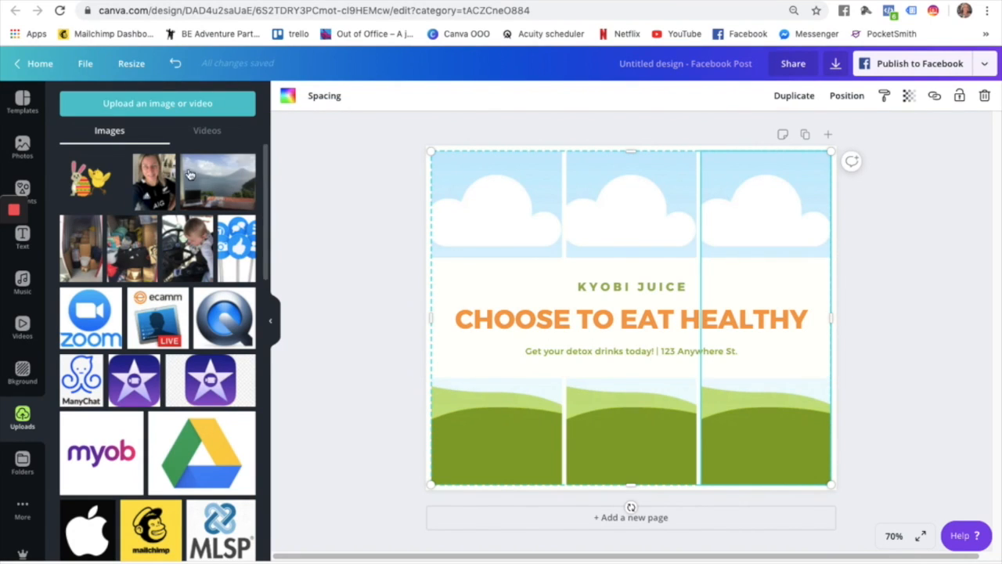
# Drop a portrait photo into the left column, then delete it back to the placeholder.
pyautogui.moveTo(150, 174); pyautogui.dragTo(501, 219)
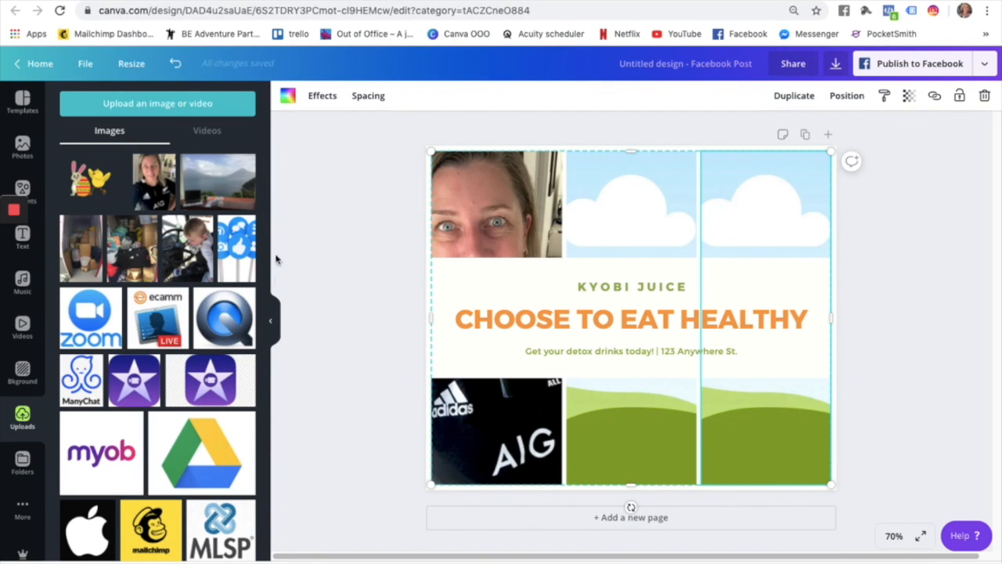
pyautogui.click(489, 212)
pyautogui.press('Delete')
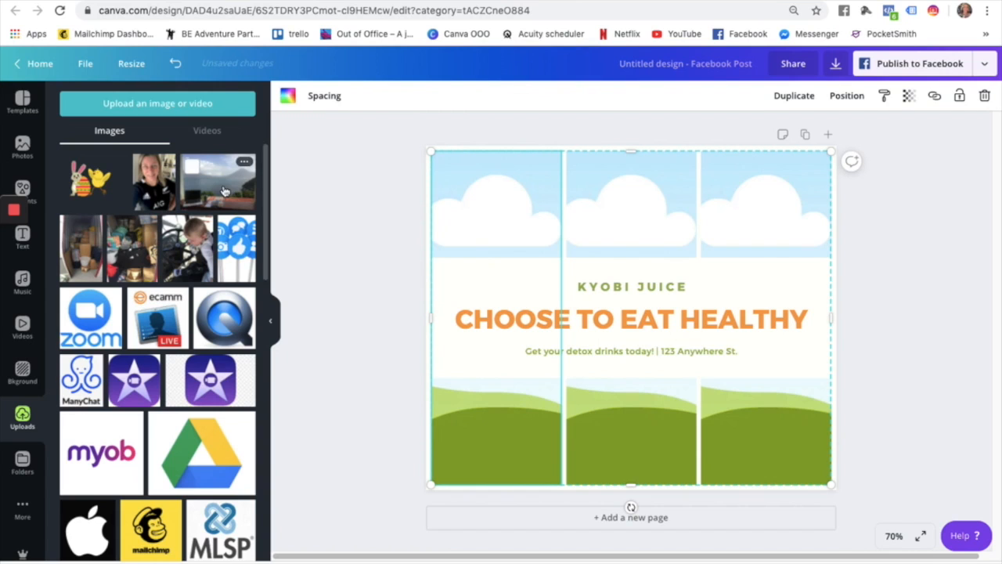
pyautogui.click(22, 147)
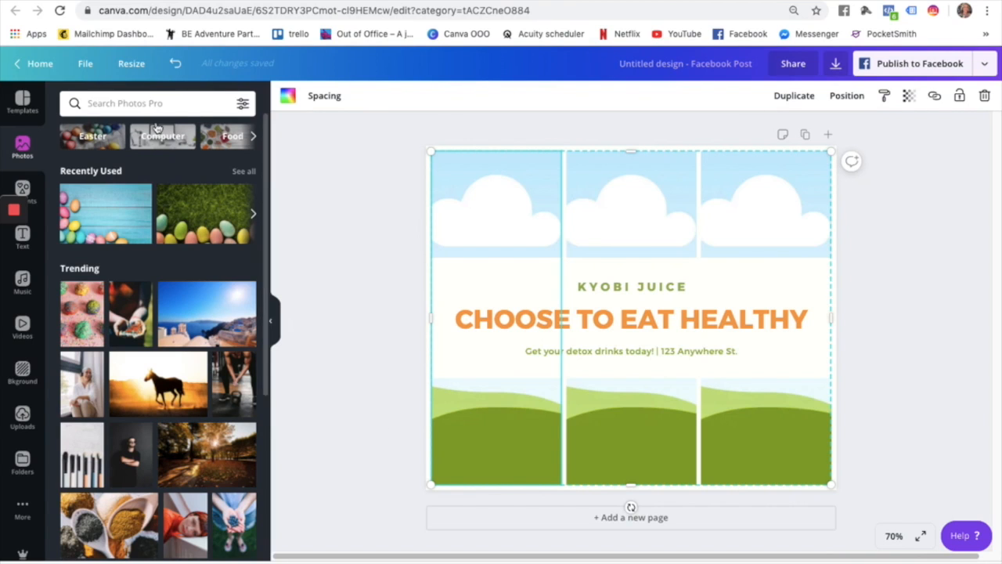
# Place a colourful Easter eggs photo from the Easter category into the left grid column.
pyautogui.click(103, 141)
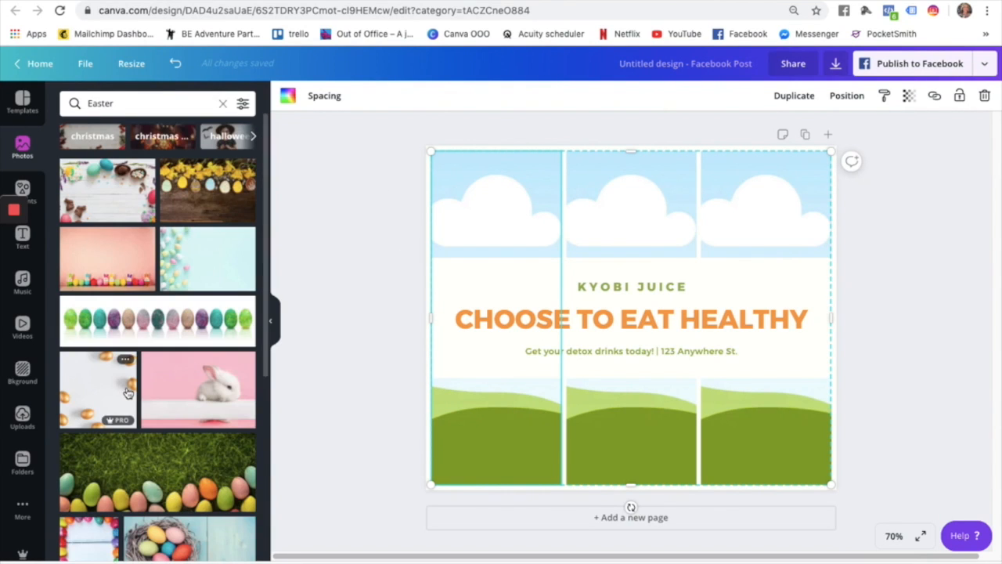
pyautogui.scroll(-10, 128, 393)
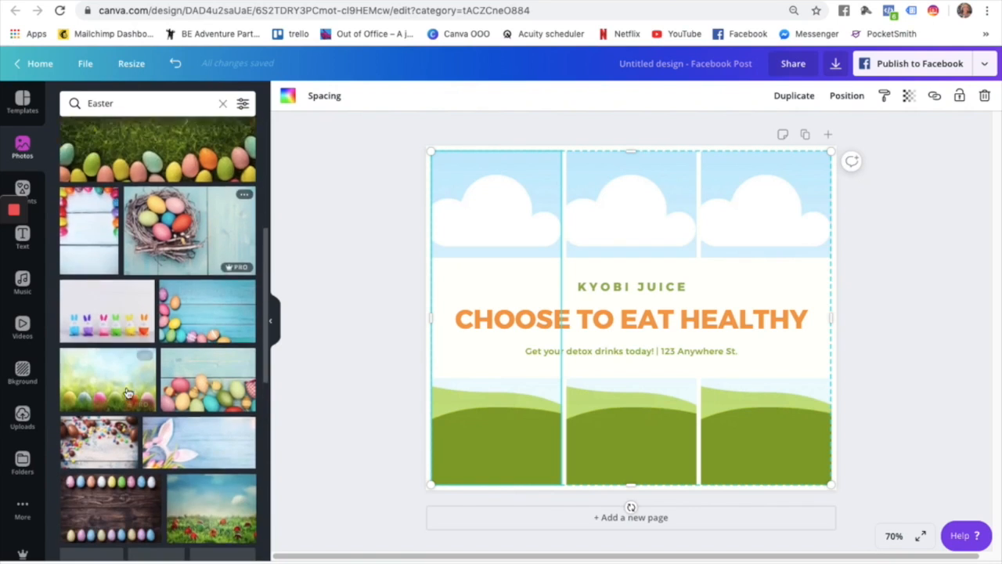
pyautogui.scroll(-2, 127, 393)
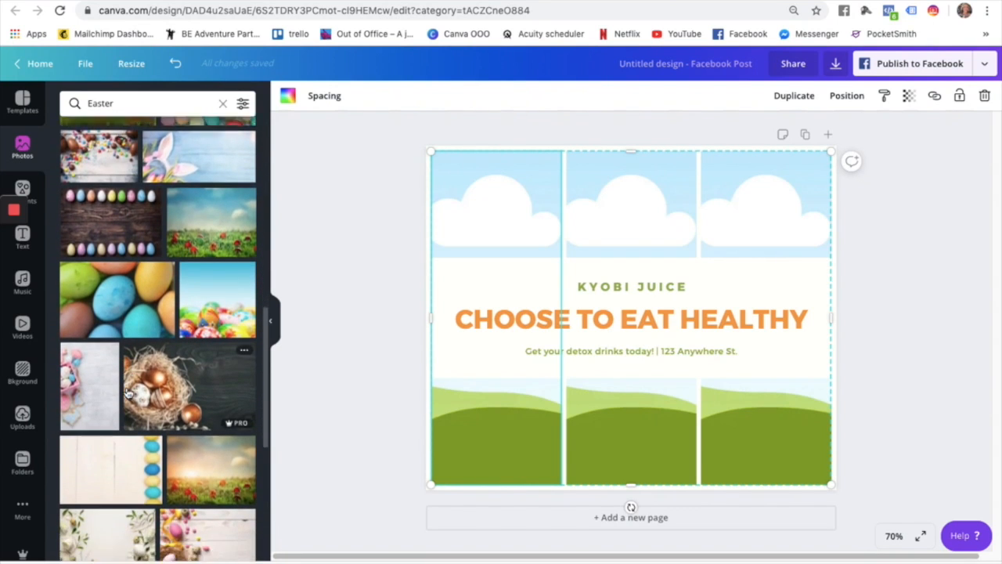
pyautogui.scroll(-3, 180, 287)
pyautogui.scroll(-5, 180, 287)
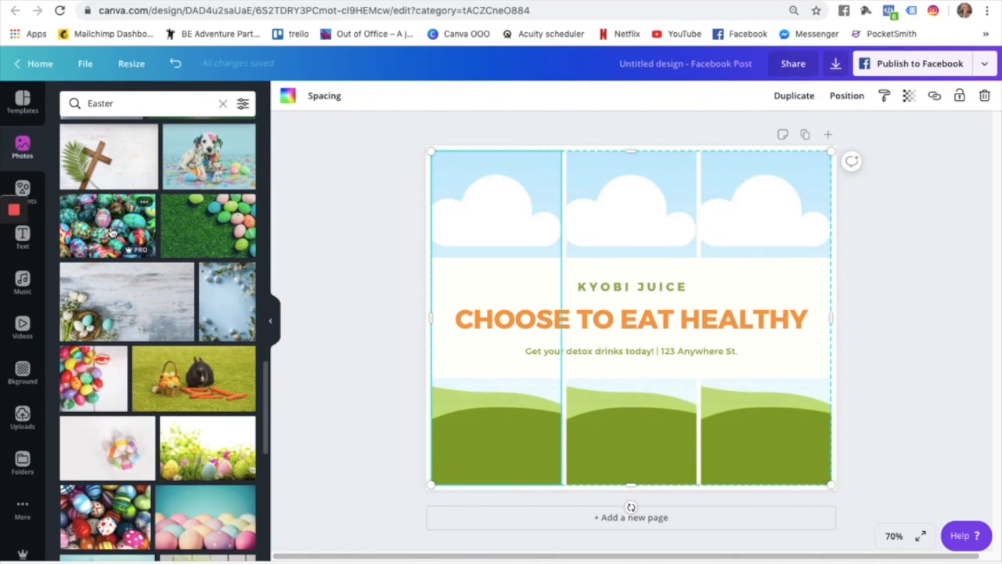
pyautogui.click(113, 234)
pyautogui.moveTo(549, 274); pyautogui.dragTo(519, 227)
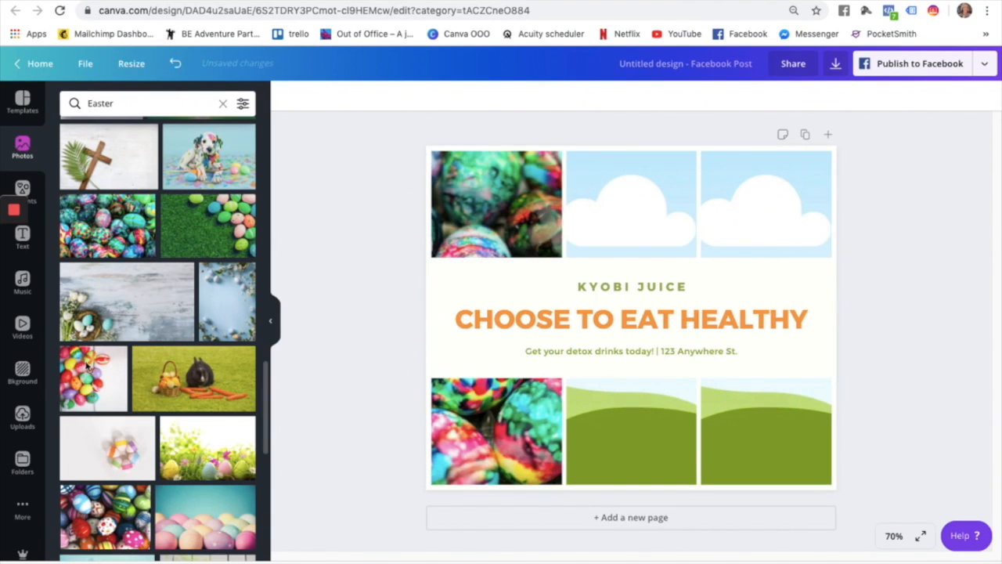
# Search the photo library for 'carrots'.
pyautogui.scroll(-5, 86, 371)
pyautogui.scroll(-10, 86, 371)
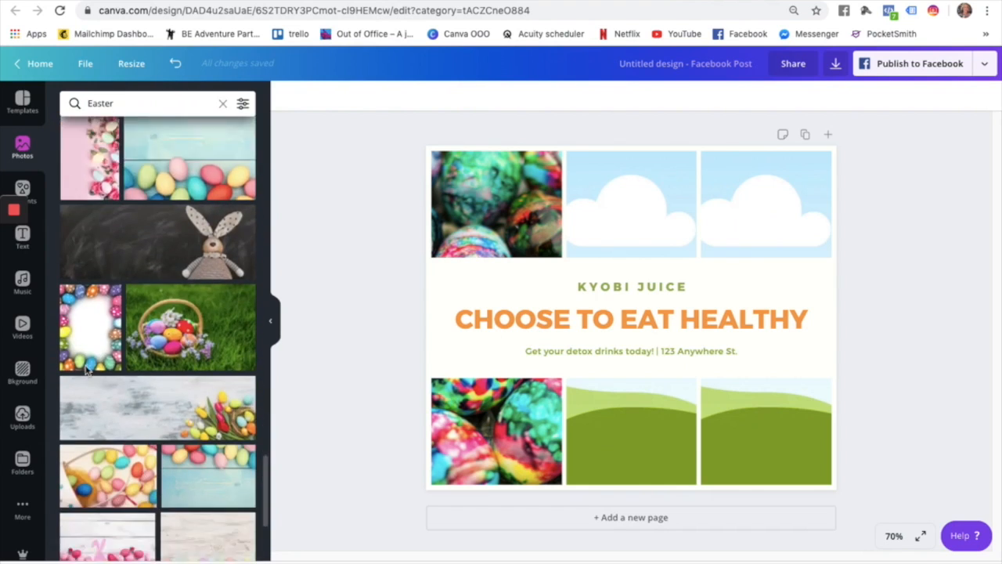
pyautogui.click(123, 111)
pyautogui.write('carrots')
pyautogui.press('Return')
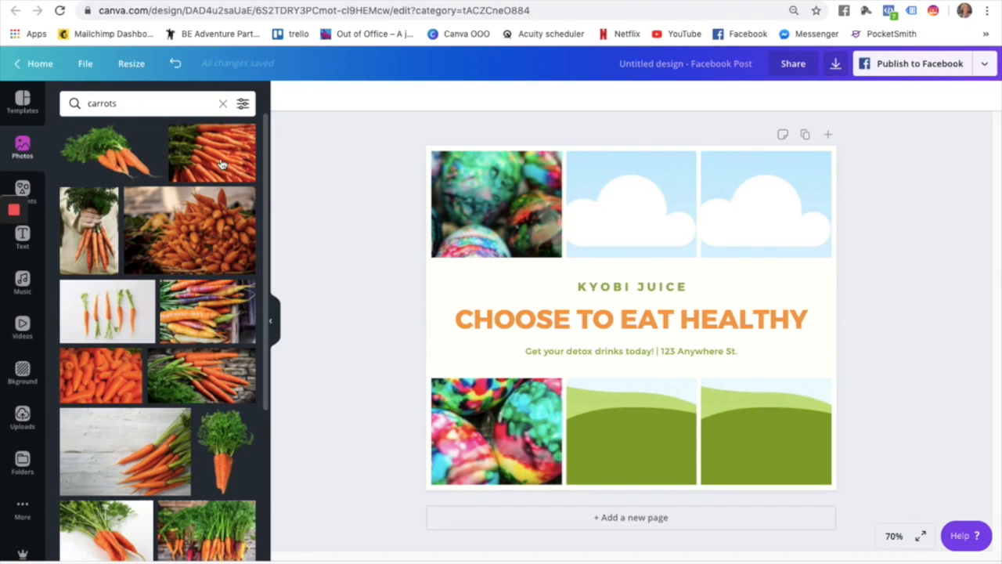
# Drop a carrots photo into the middle column; try a 'bunnies' photo on the right, then delete it.
pyautogui.click(209, 161)
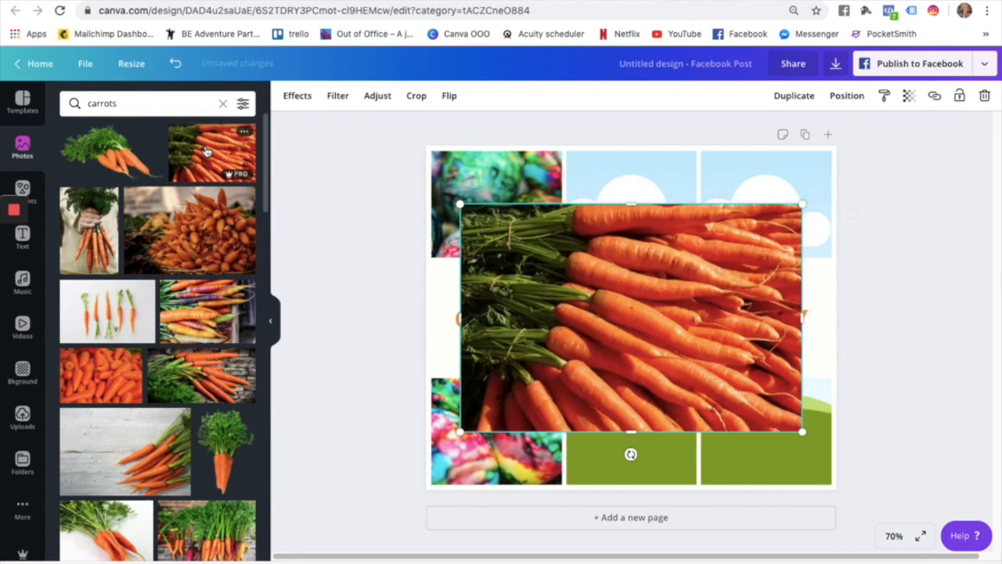
pyautogui.moveTo(671, 266); pyautogui.dragTo(654, 156)
pyautogui.click(143, 100)
pyautogui.doubleClick(143, 100)
pyautogui.write('bunnies')
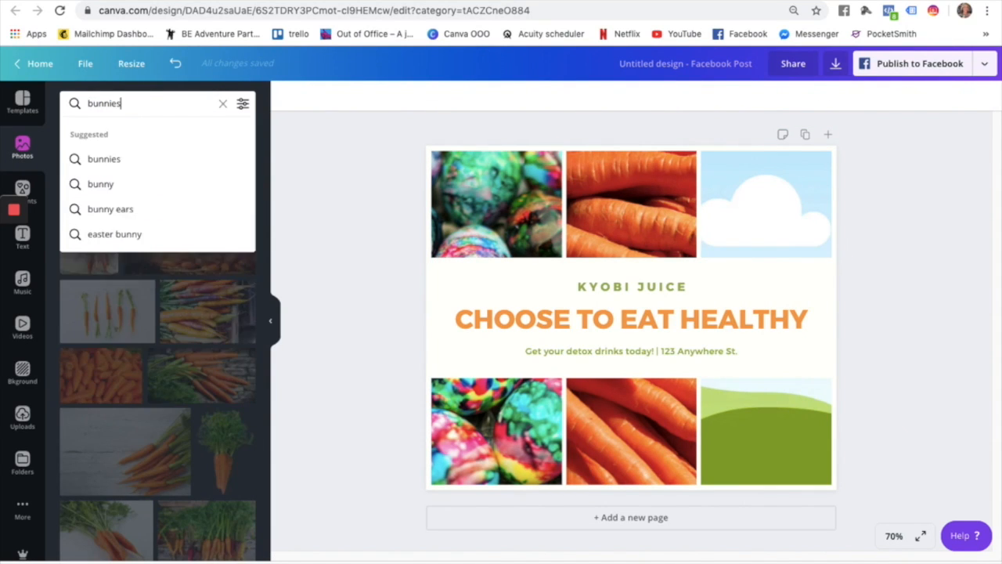
pyautogui.press('Return')
pyautogui.moveTo(220, 141); pyautogui.dragTo(810, 234)
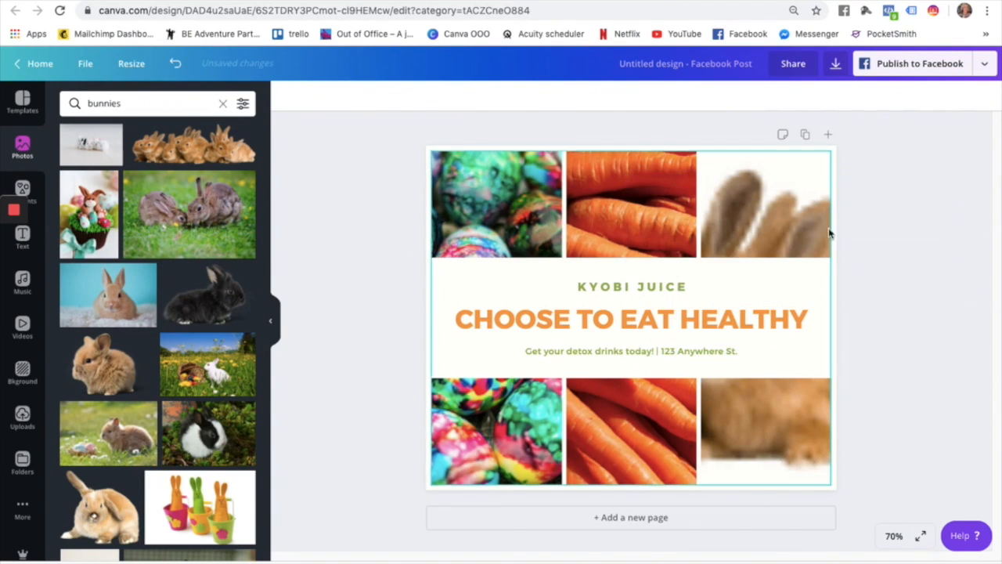
pyautogui.click(761, 447)
pyautogui.press('Delete')
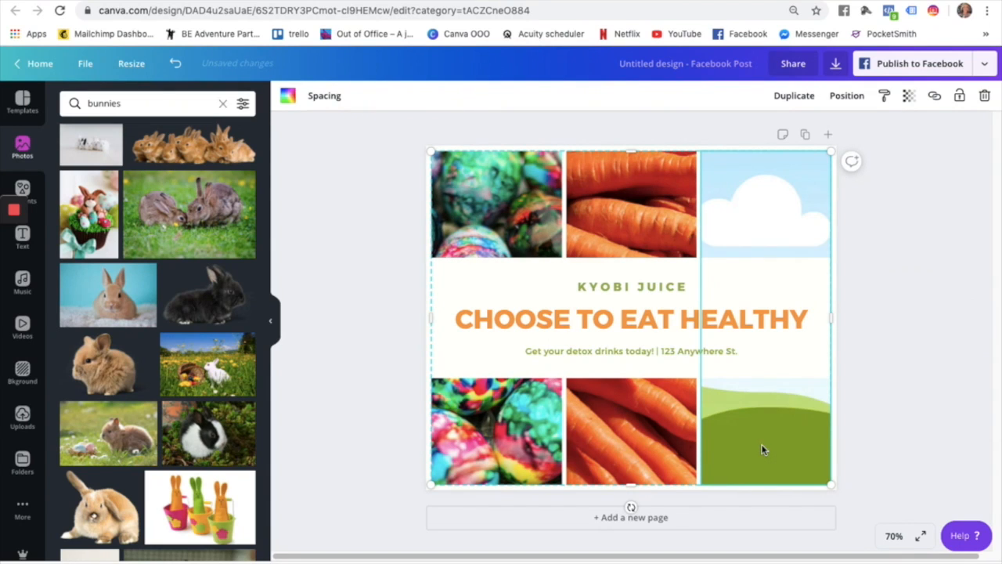
# Search 'rabbits' and place a close-up rabbit photo in the right grid column.
pyautogui.click(119, 105)
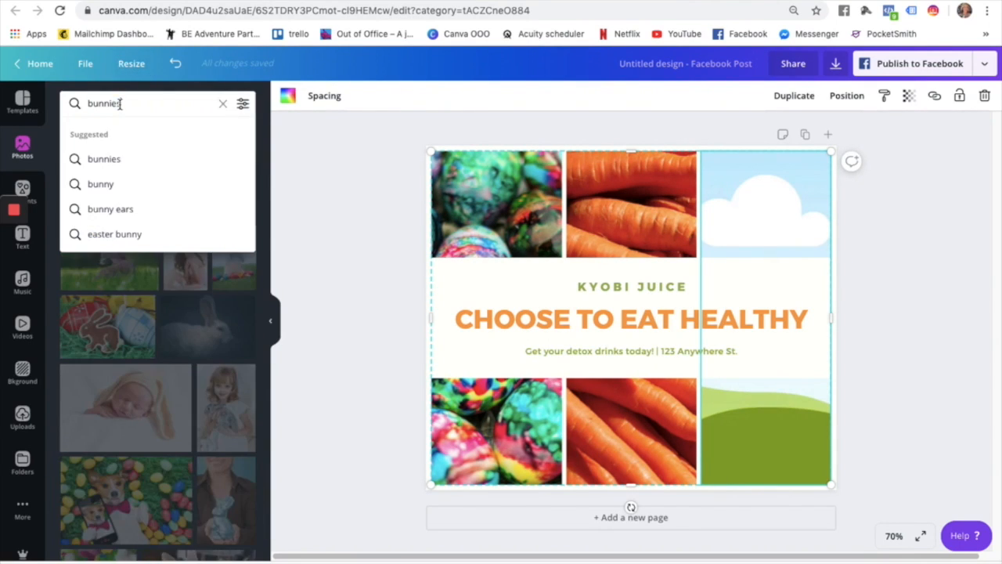
pyautogui.write('rab')
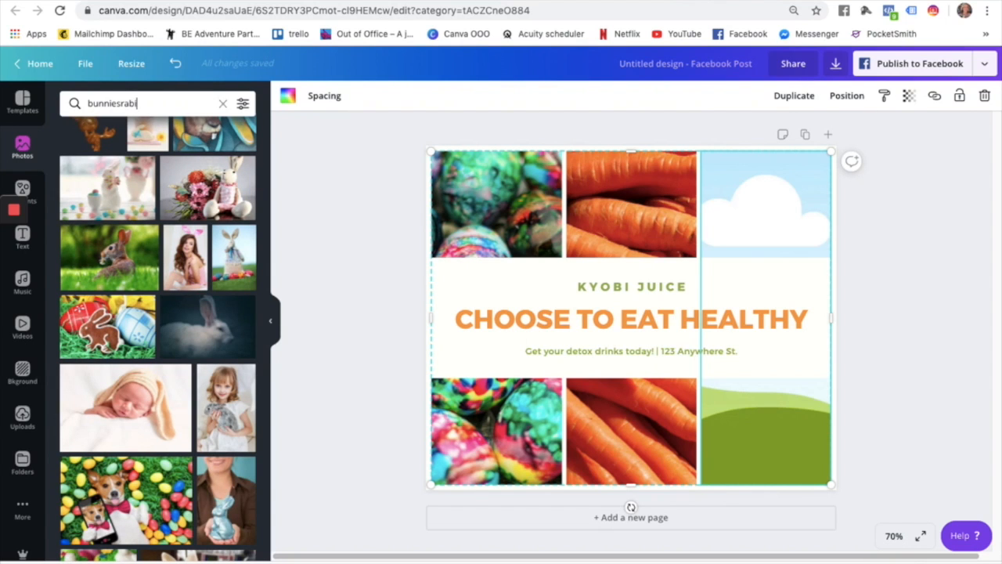
pyautogui.press('BackSpace')
pyautogui.press('BackSpace')
pyautogui.press('BackSpace')
pyautogui.press('BackSpace')
pyautogui.press('BackSpace')
pyautogui.press('BackSpace')
pyautogui.press('BackSpace')
pyautogui.write('rabbits')
pyautogui.press('Return')
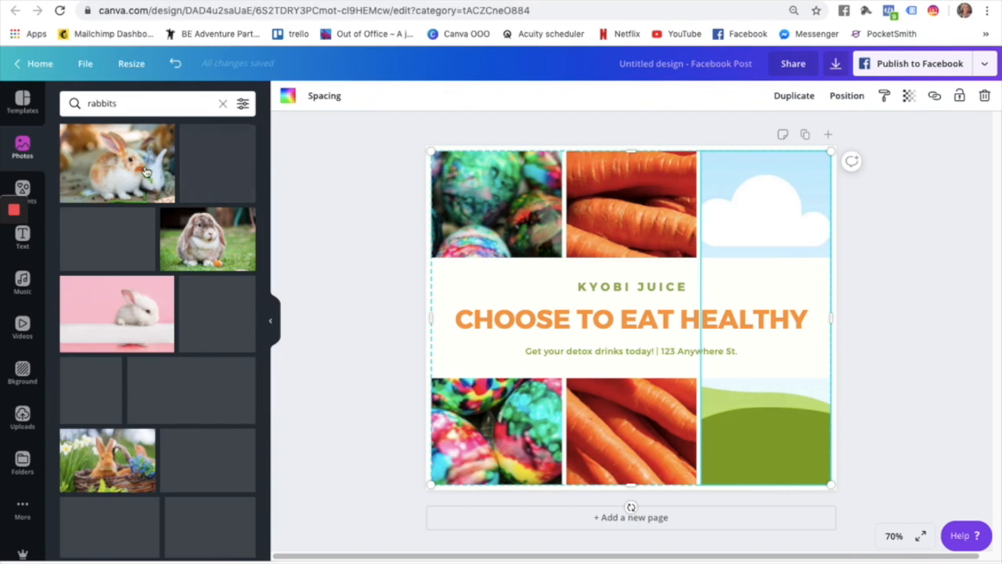
pyautogui.scroll(-3, 190, 299)
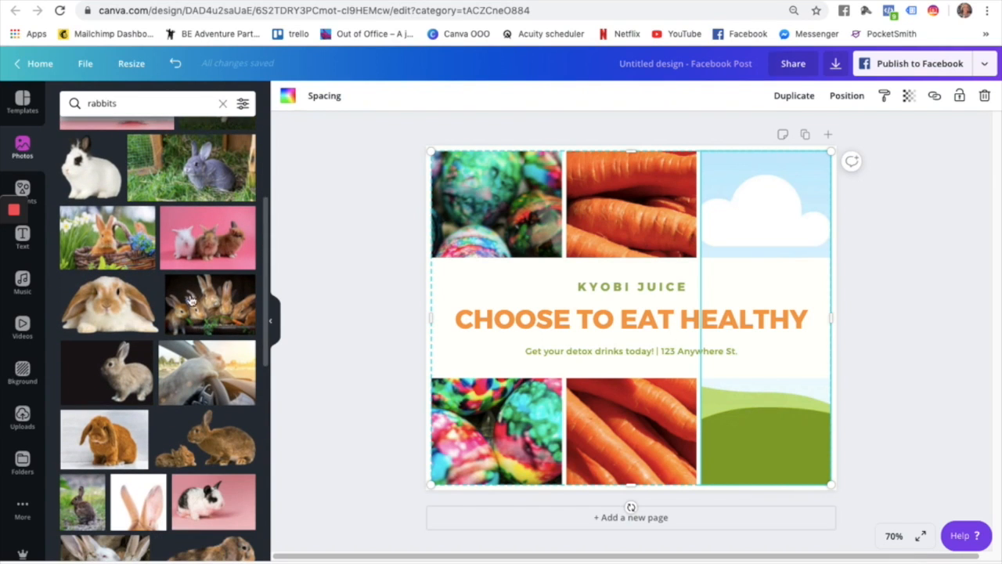
pyautogui.click(190, 300)
pyautogui.moveTo(780, 299); pyautogui.dragTo(747, 403)
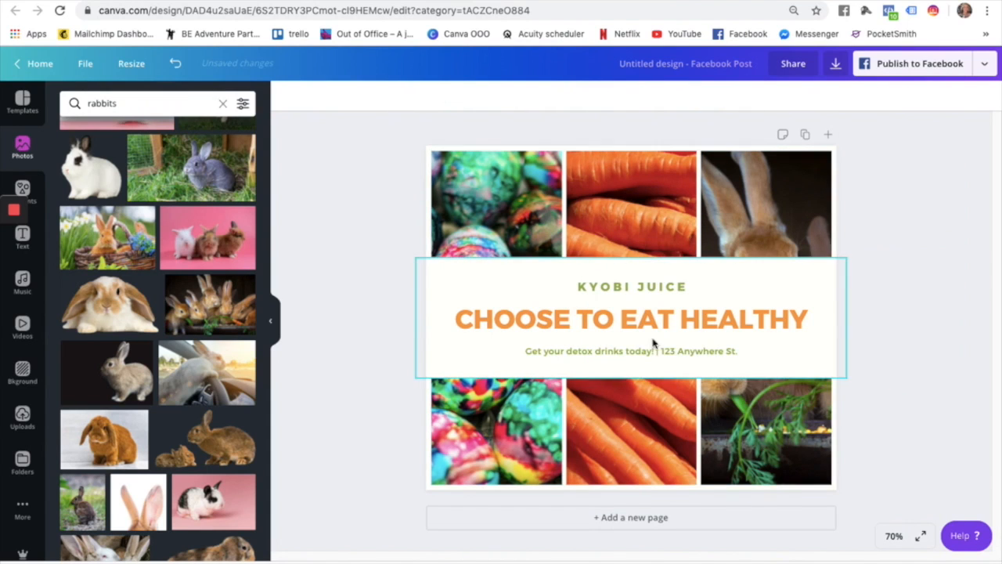
pyautogui.click(751, 279)
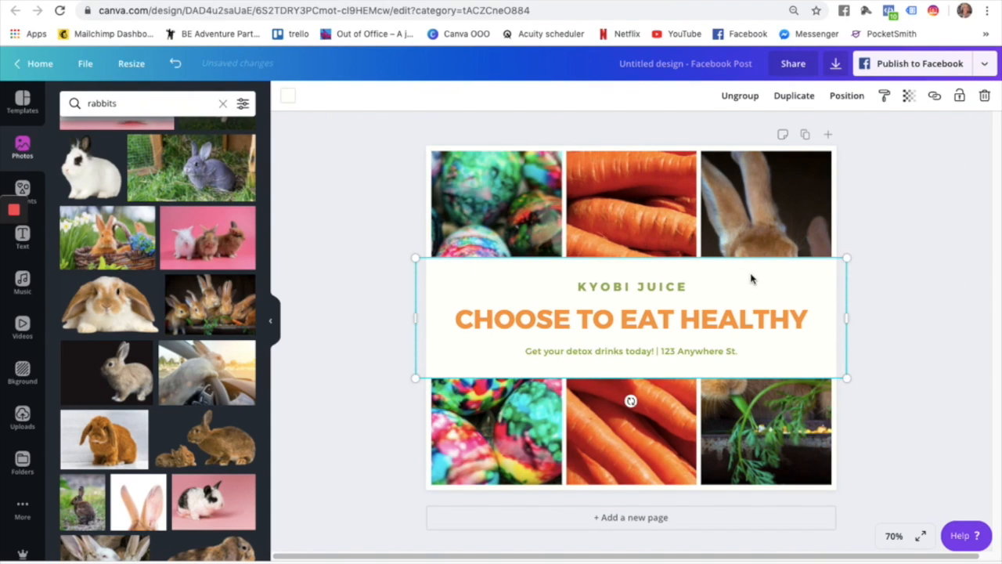
# Lower the text banner, retype it as 'OUT OF OFFICE WISHES YOU ALL' (size 16) above 'HAPPY EASTER'.
pyautogui.moveTo(752, 292); pyautogui.dragTo(754, 371)
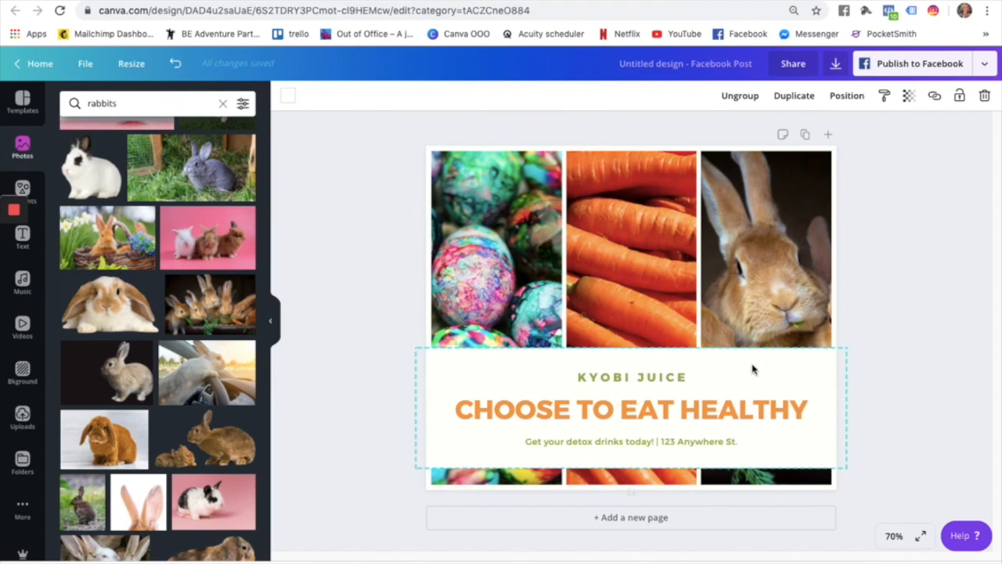
pyautogui.doubleClick(656, 401)
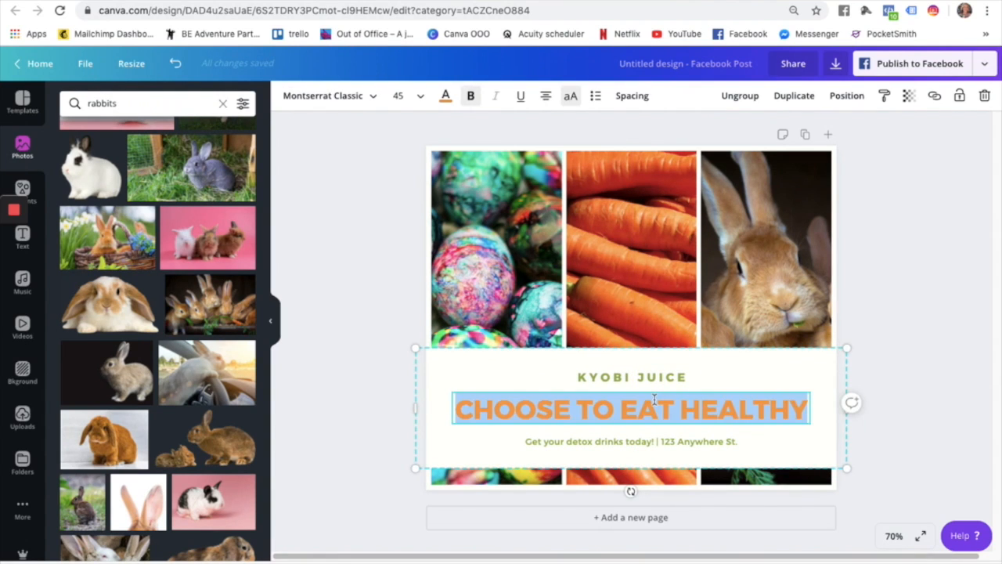
pyautogui.write('HAPPY EASTER')
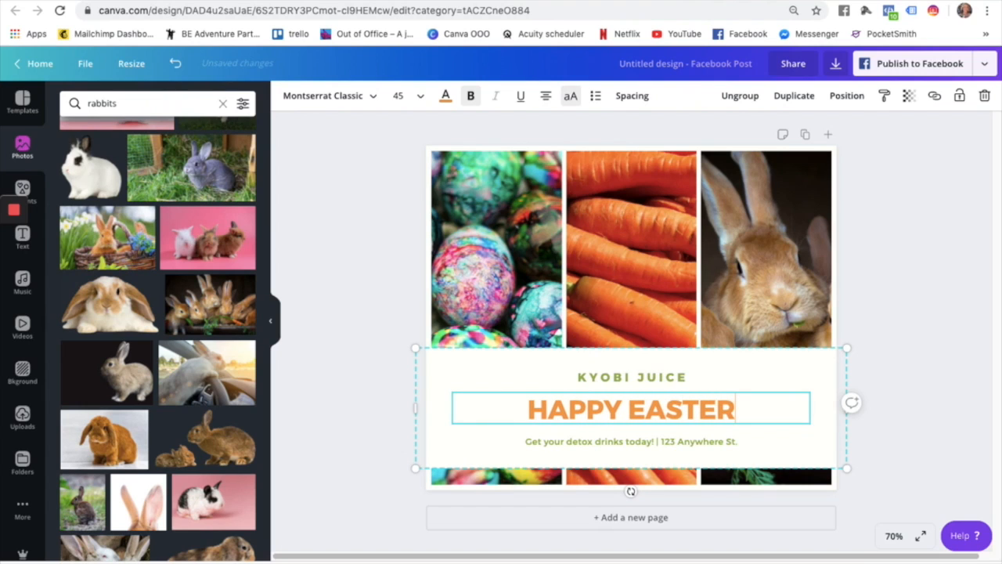
pyautogui.click(623, 379)
pyautogui.doubleClick(623, 376)
pyautogui.write('OUT OF OFFICE')
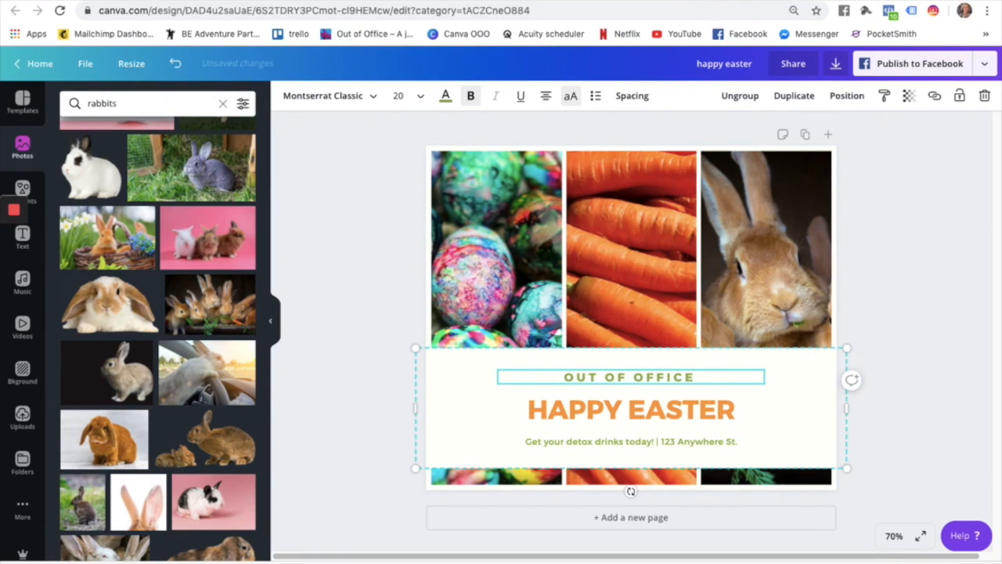
pyautogui.write(' WISHES YOU ALL A')
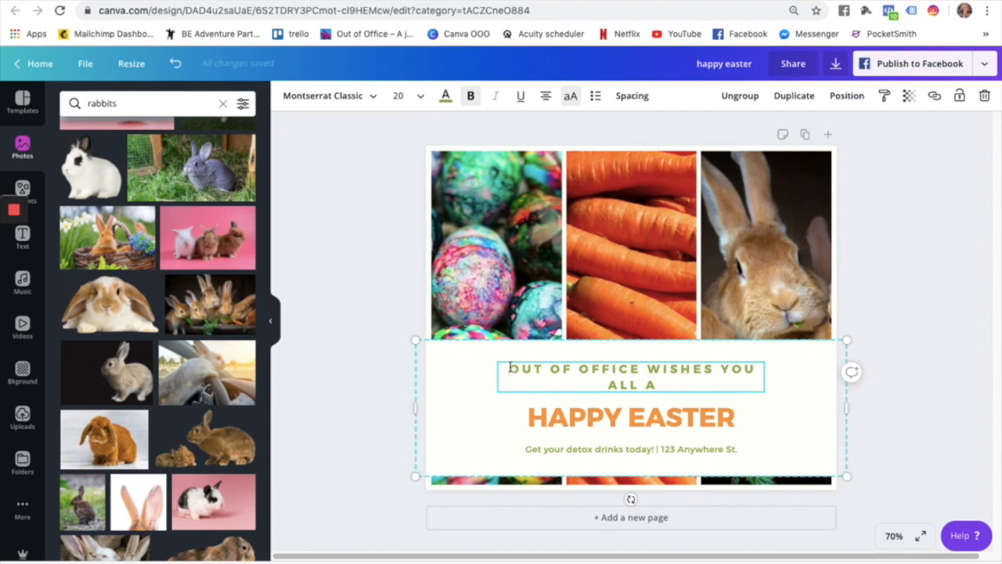
pyautogui.moveTo(509, 366); pyautogui.dragTo(767, 396)
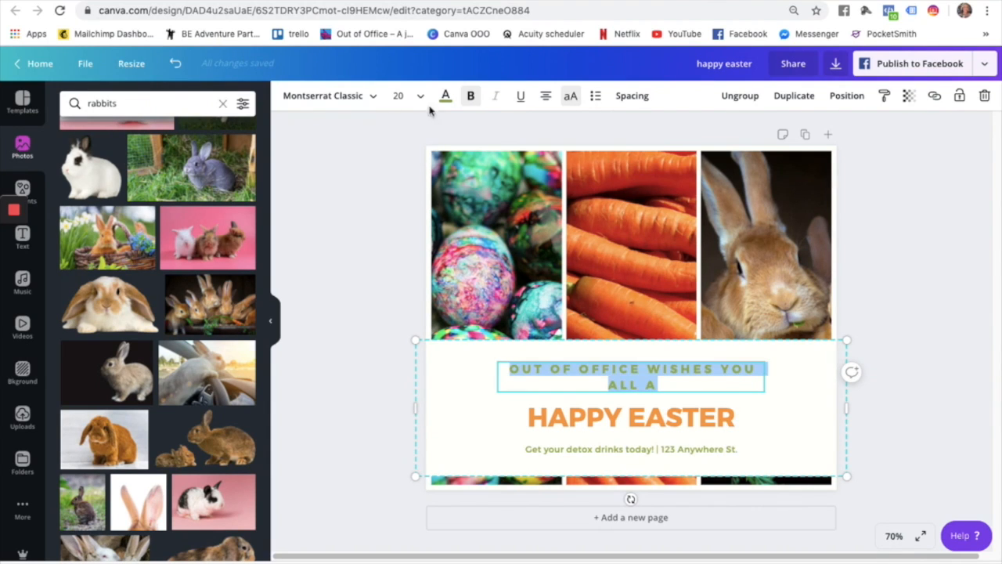
pyautogui.click(415, 102)
pyautogui.click(407, 252)
# Replace the detox drinks tagline with 'may your chocolate last through lockdown'.
pyautogui.click(769, 405)
pyautogui.click(624, 442)
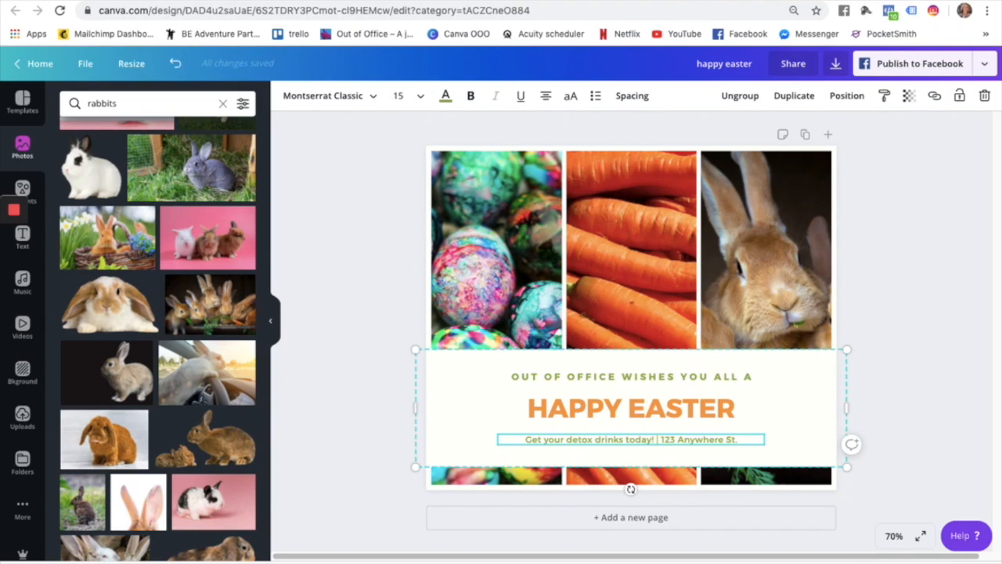
pyautogui.click(626, 443)
pyautogui.write('may your')
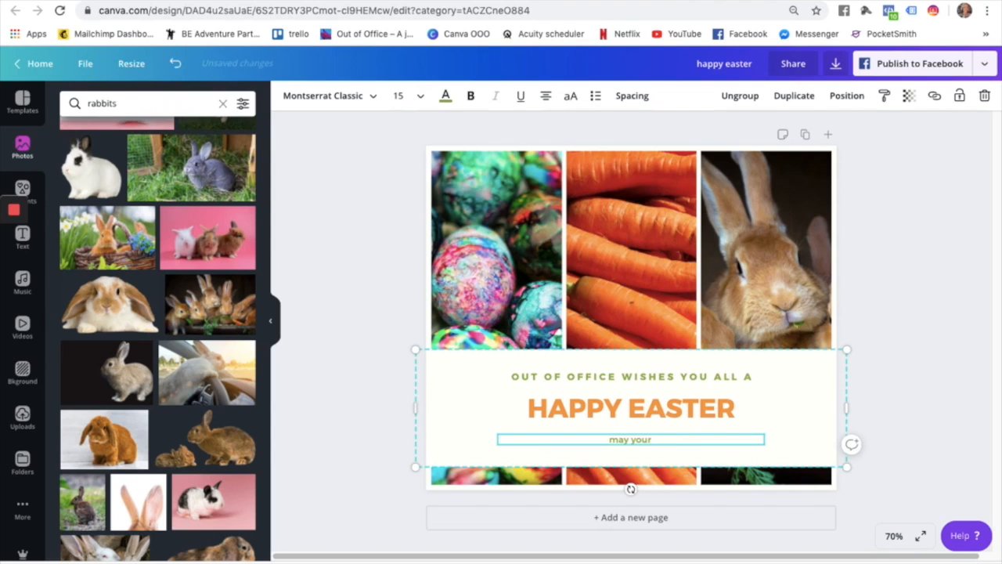
pyautogui.write(' chocolate last thr')
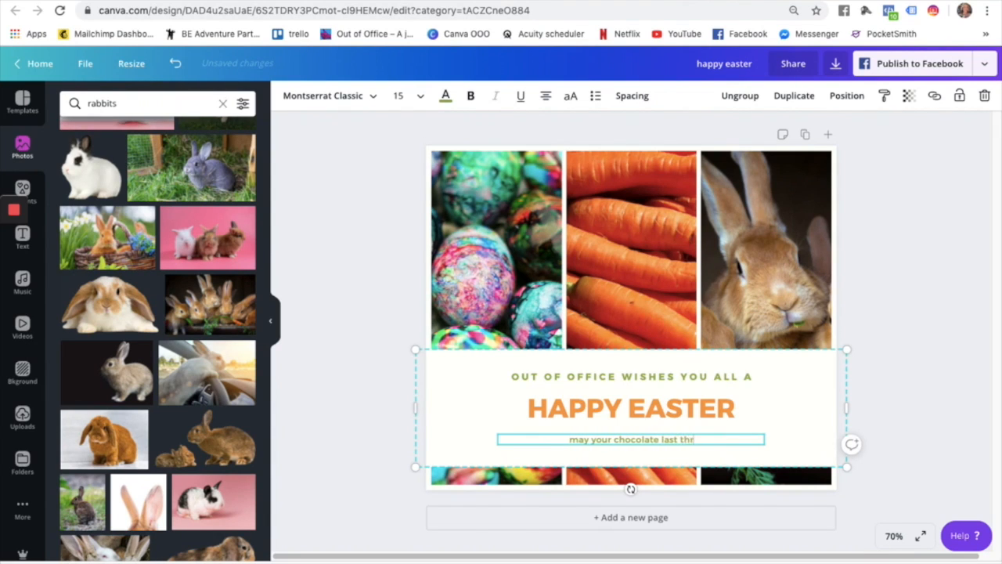
pyautogui.write('ough lockdown')
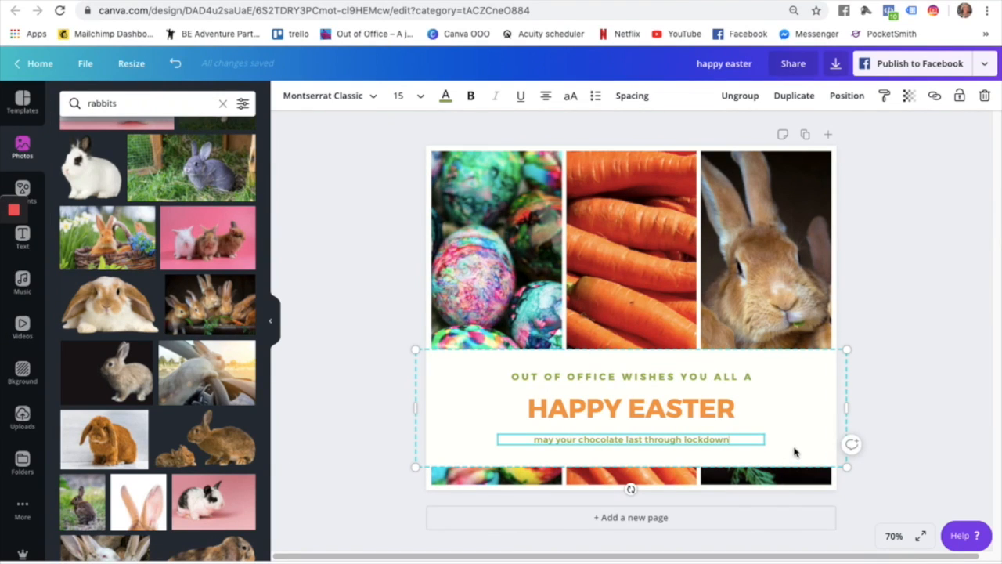
pyautogui.click(794, 451)
pyautogui.click(22, 462)
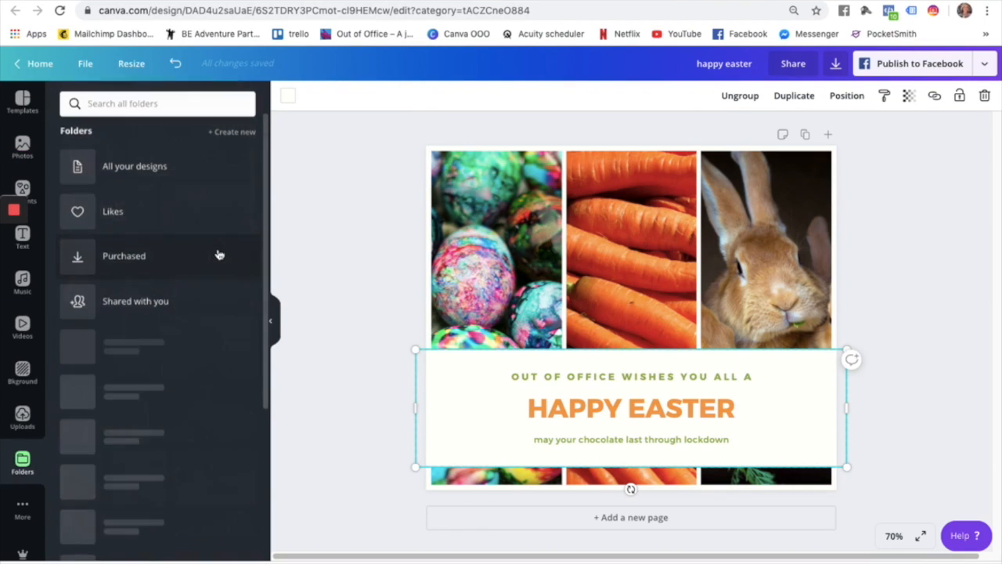
# Add the Out of Office logo from the Logos folder and shrink it to the bottom-right corner.
pyautogui.click(118, 347)
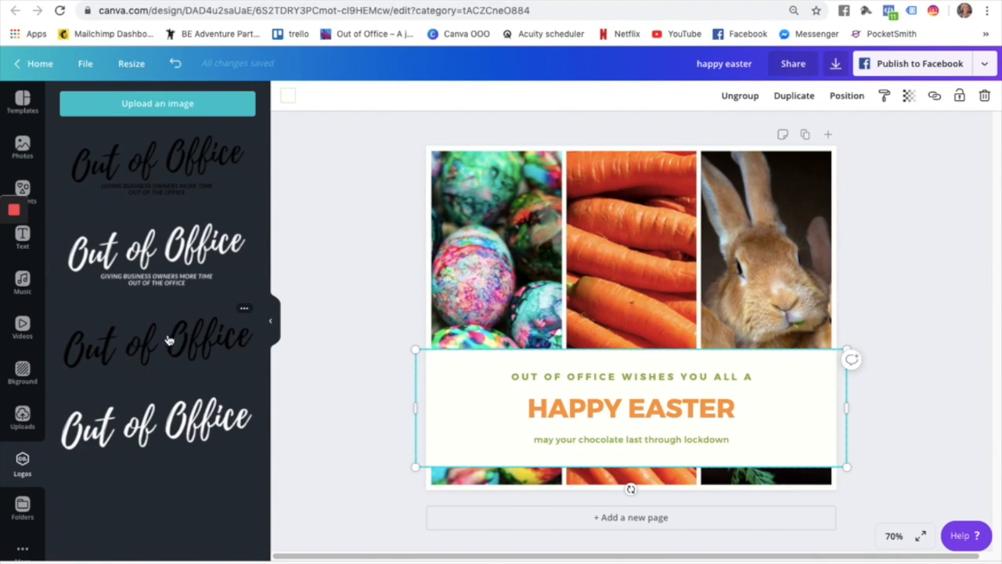
pyautogui.click(174, 336)
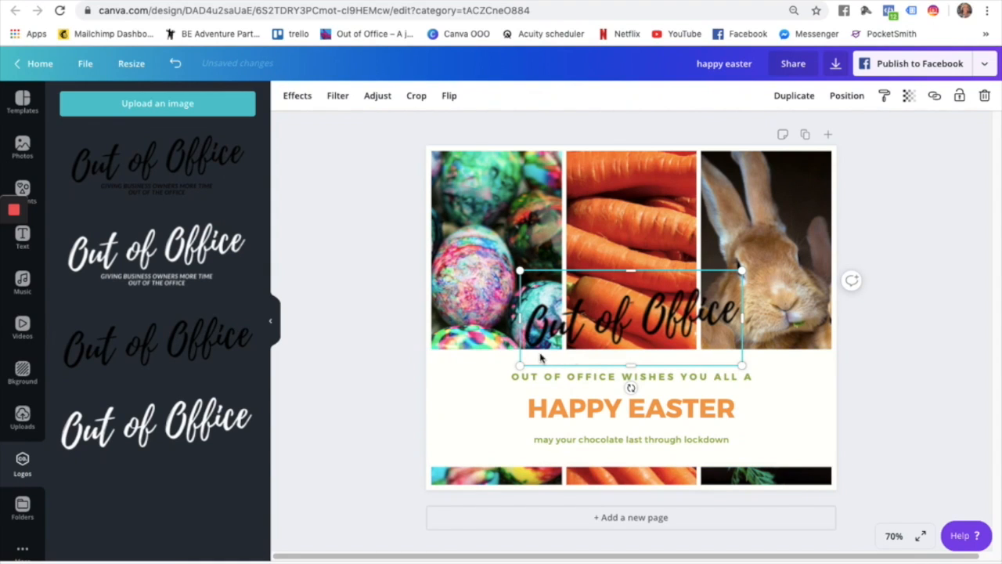
pyautogui.moveTo(729, 384); pyautogui.dragTo(776, 442)
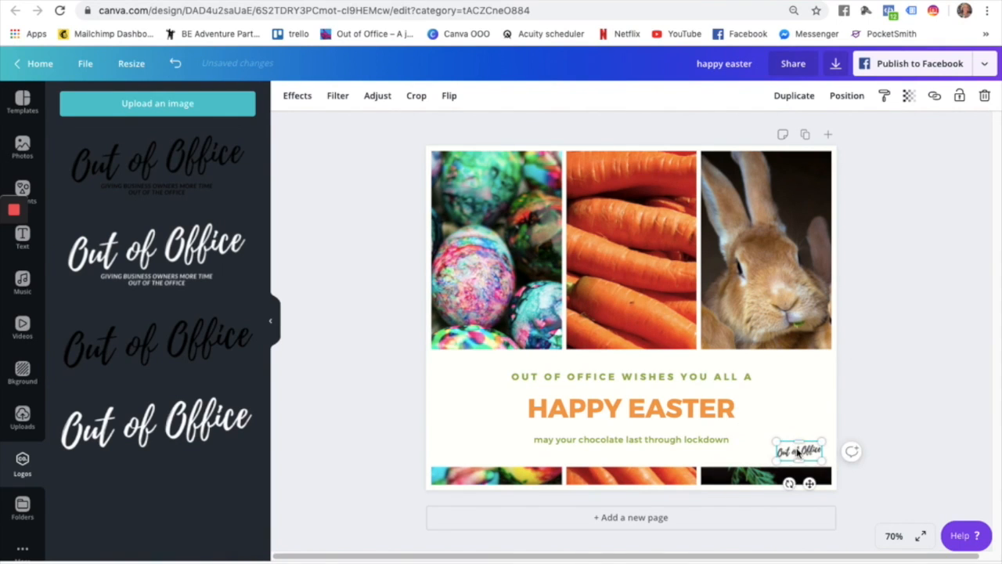
pyautogui.click(787, 407)
pyautogui.click(22, 190)
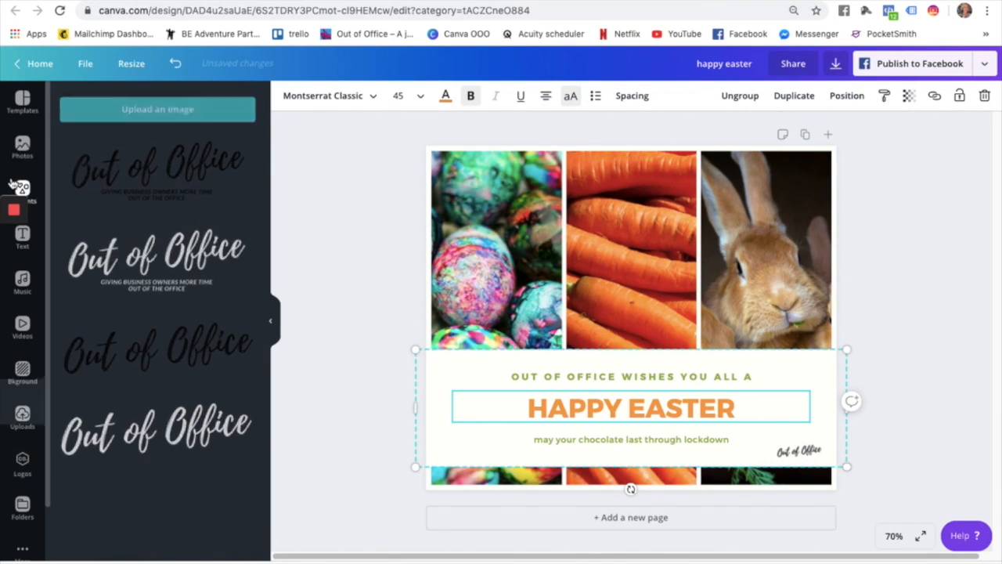
# Add a subheading with the sign-off name and position it under the chocolate tagline.
pyautogui.click(26, 236)
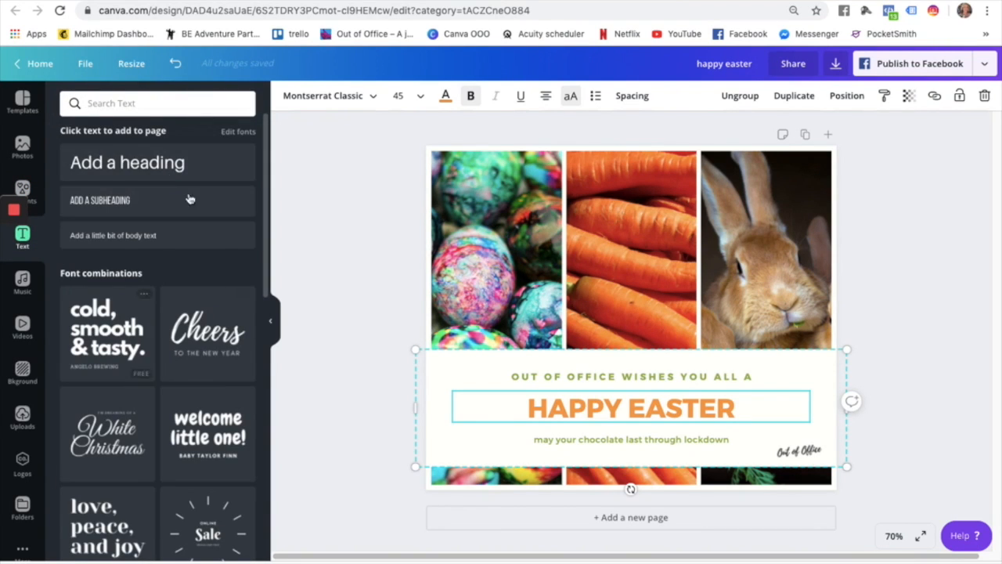
pyautogui.scroll(-4, 165, 423)
pyautogui.scroll(4, 183, 221)
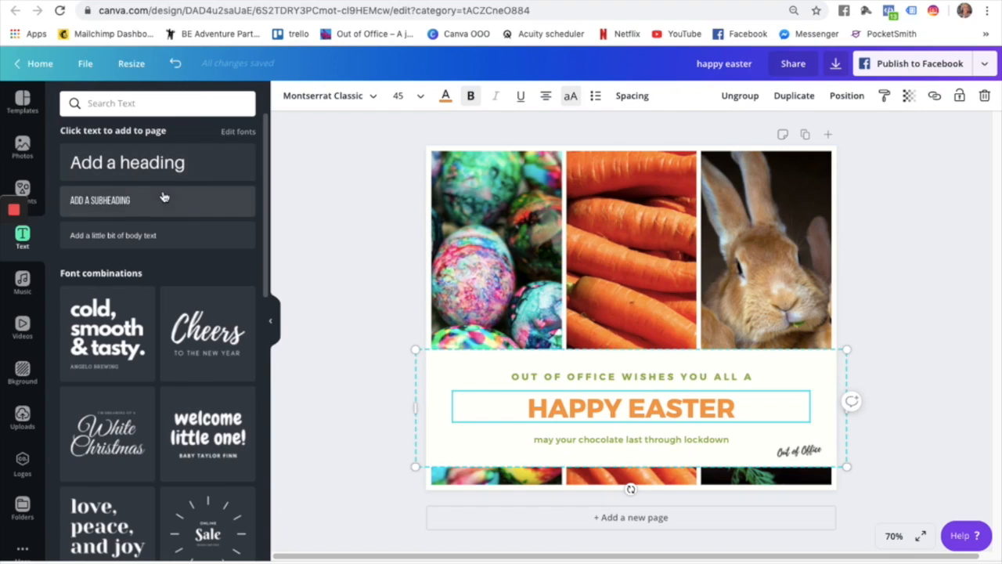
pyautogui.click(165, 201)
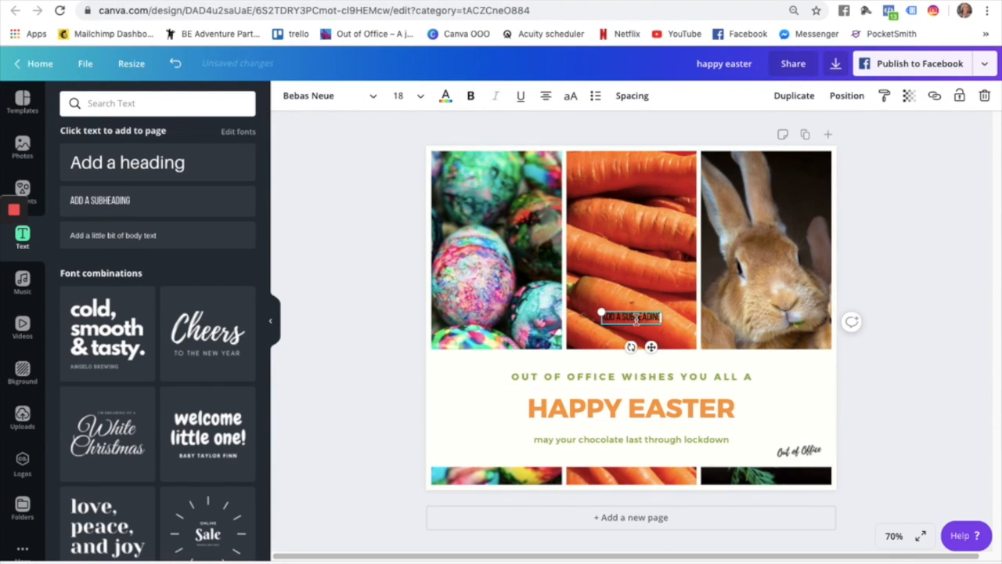
pyautogui.moveTo(620, 435); pyautogui.dragTo(644, 460)
pyautogui.moveTo(638, 459); pyautogui.dragTo(637, 459)
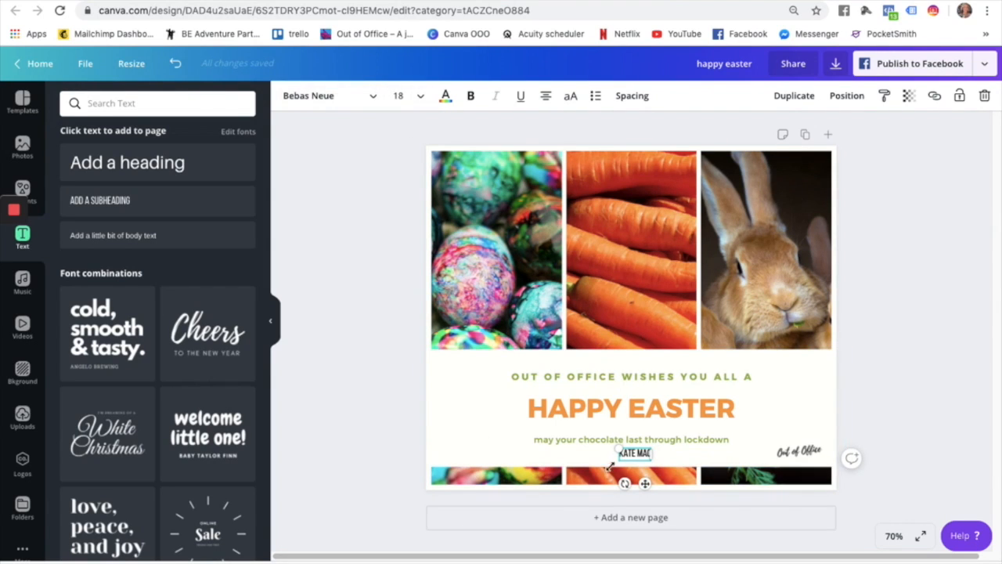
pyautogui.click(744, 438)
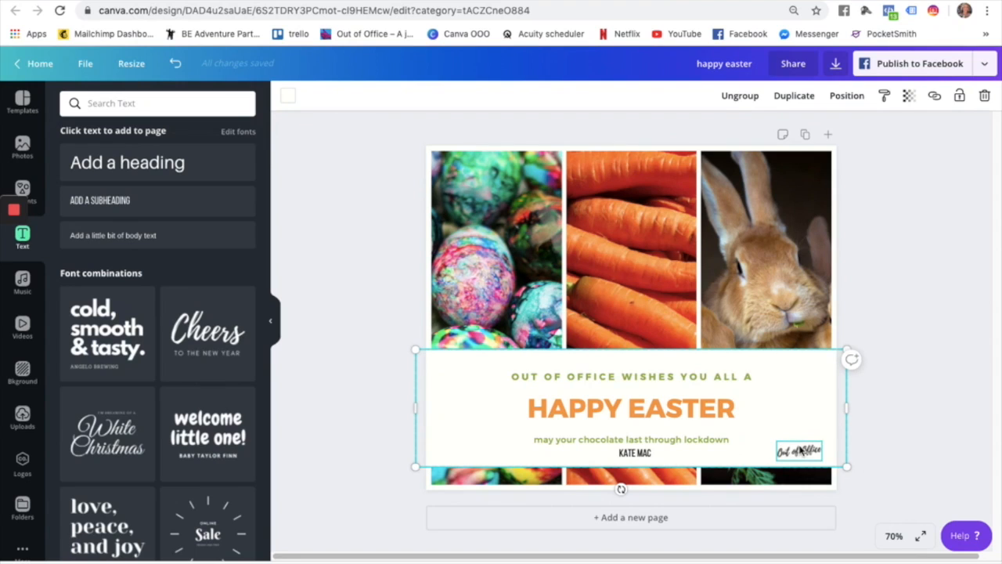
pyautogui.click(920, 178)
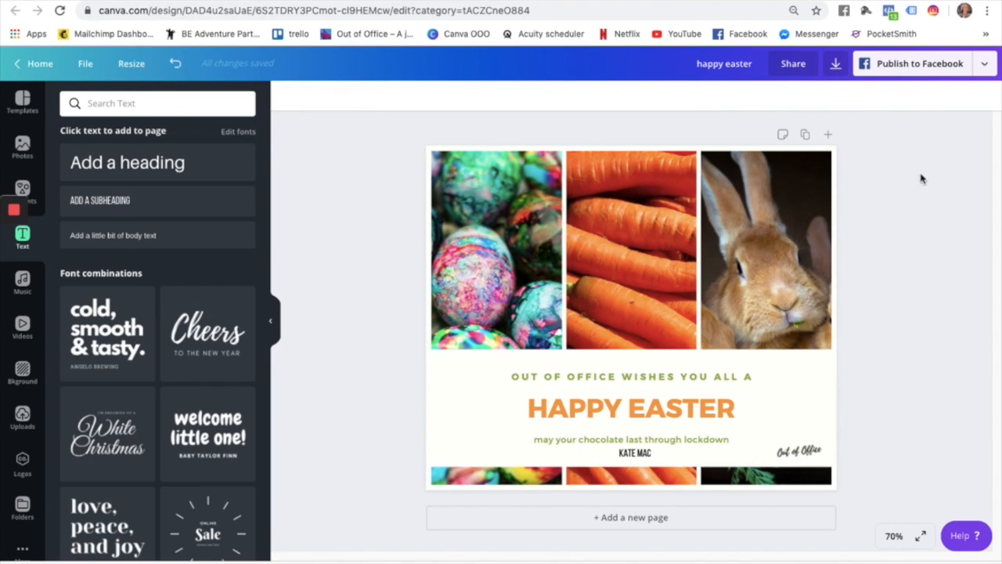
# Download the Easter collage from the publishing menu as a 940 x 788 px PNG.
pyautogui.click(983, 65)
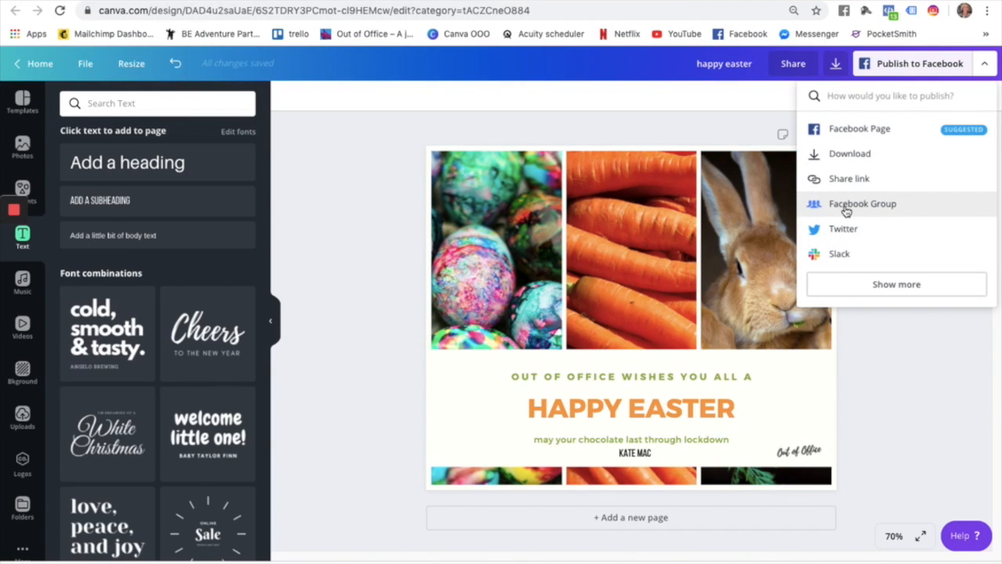
pyautogui.click(841, 154)
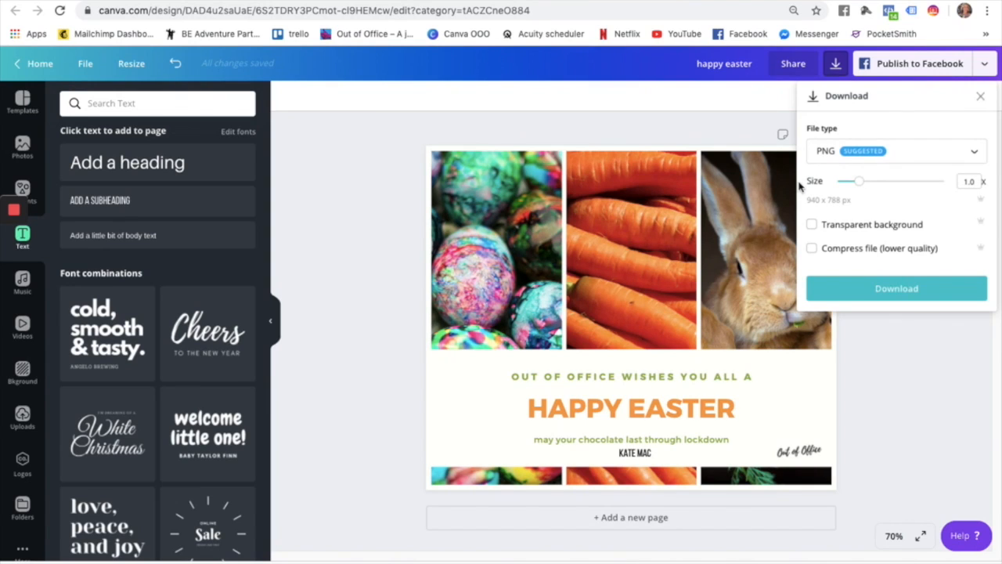
pyautogui.click(876, 292)
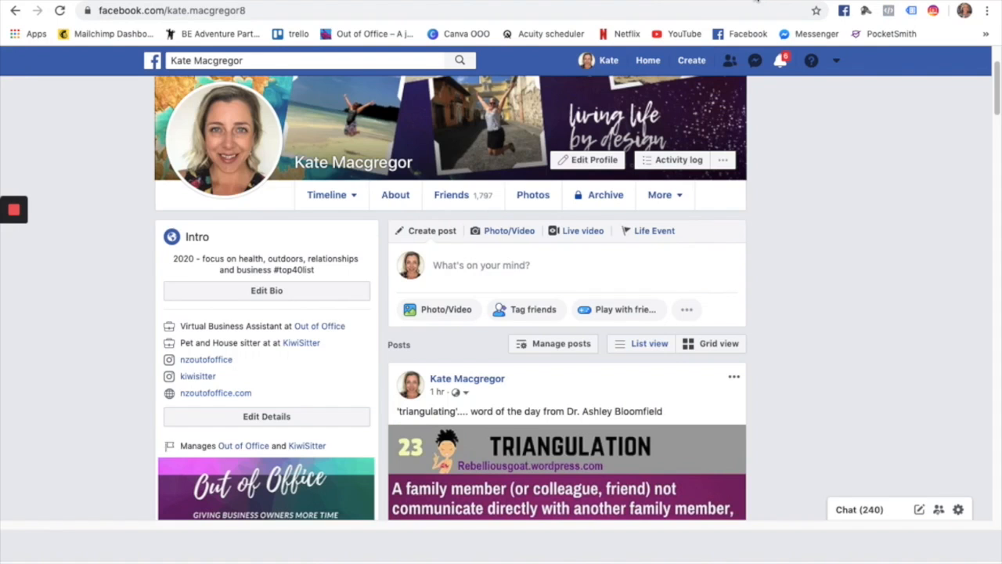
# Start a new Facebook post from the profile, typing then clearing a 'happy easter' caption.
pyautogui.click(472, 267)
pyautogui.click(834, 244)
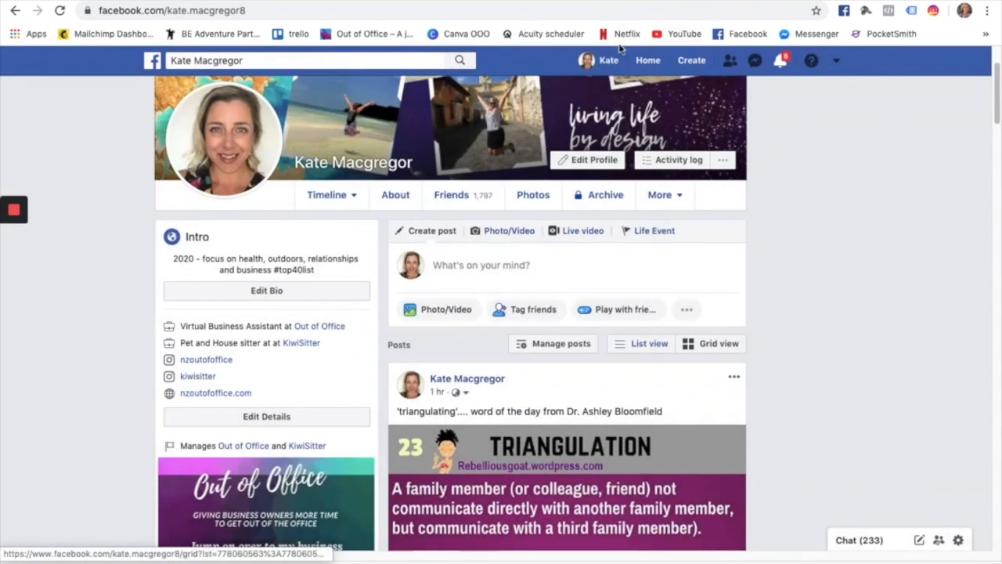
pyautogui.click(598, 60)
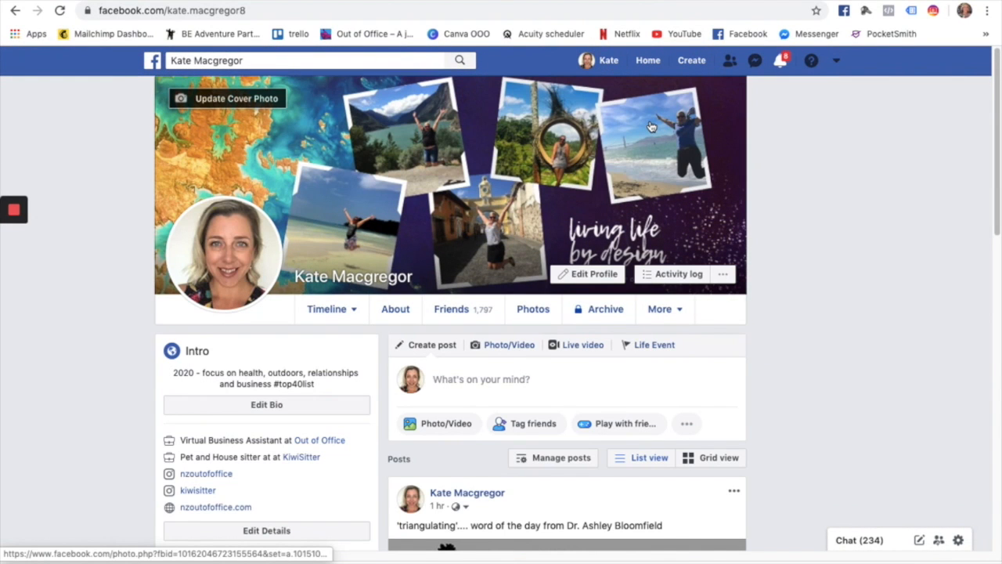
pyautogui.click(463, 389)
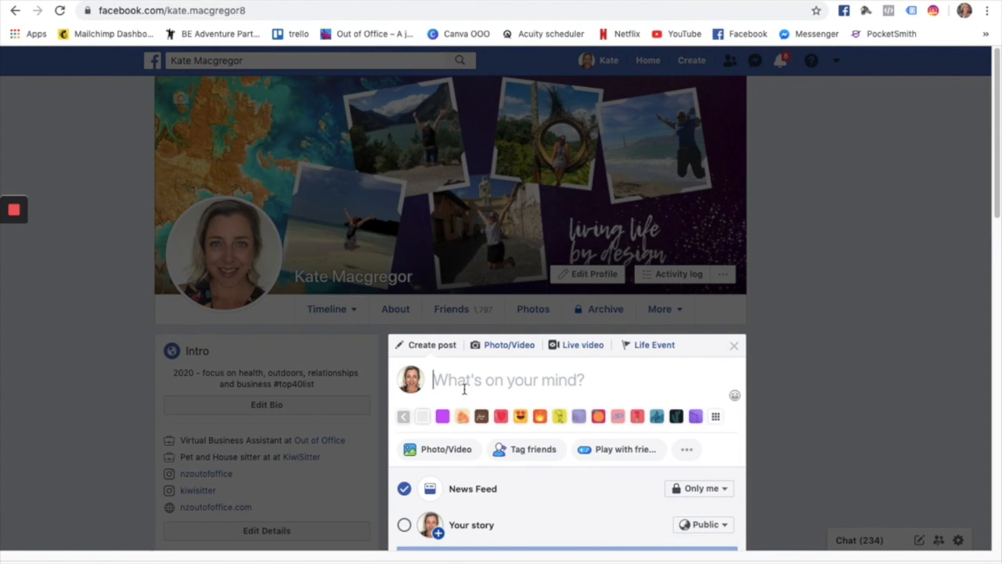
pyautogui.scroll(-3, 801, 331)
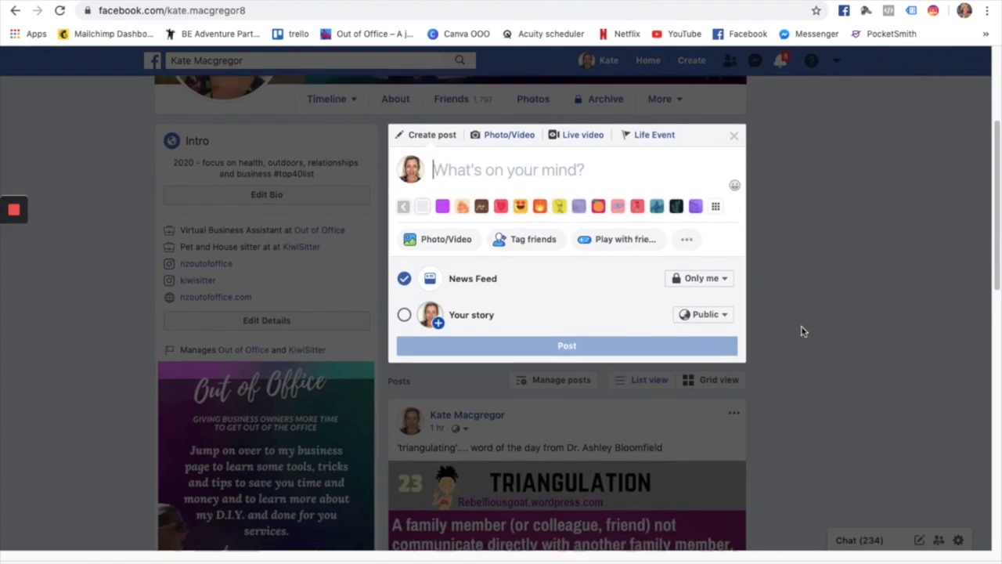
pyautogui.write('happy')
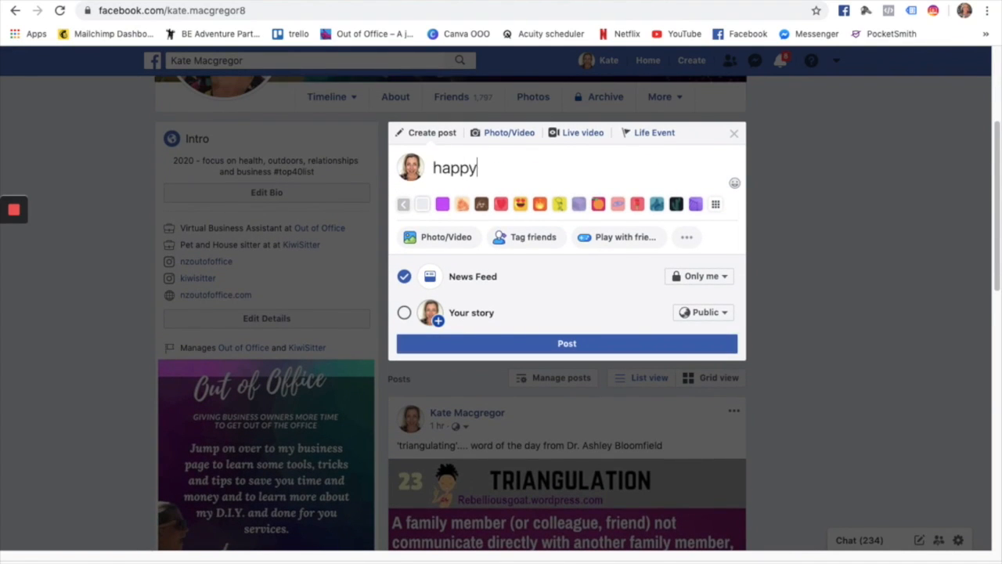
pyautogui.write(' easter')
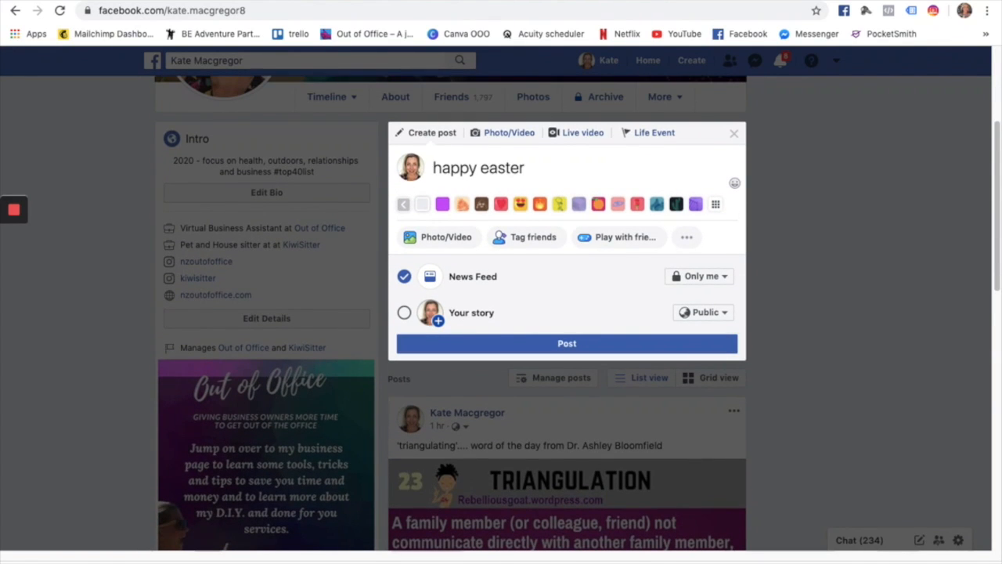
pyautogui.press('BackSpace')
pyautogui.press('BackSpace')
pyautogui.press('BackSpace')
pyautogui.press('BackSpace')
pyautogui.press('BackSpace')
pyautogui.press('BackSpace')
pyautogui.press('BackSpace')
pyautogui.press('BackSpace')
pyautogui.press('BackSpace')
pyautogui.press('BackSpace')
pyautogui.press('BackSpace')
pyautogui.press('BackSpace')
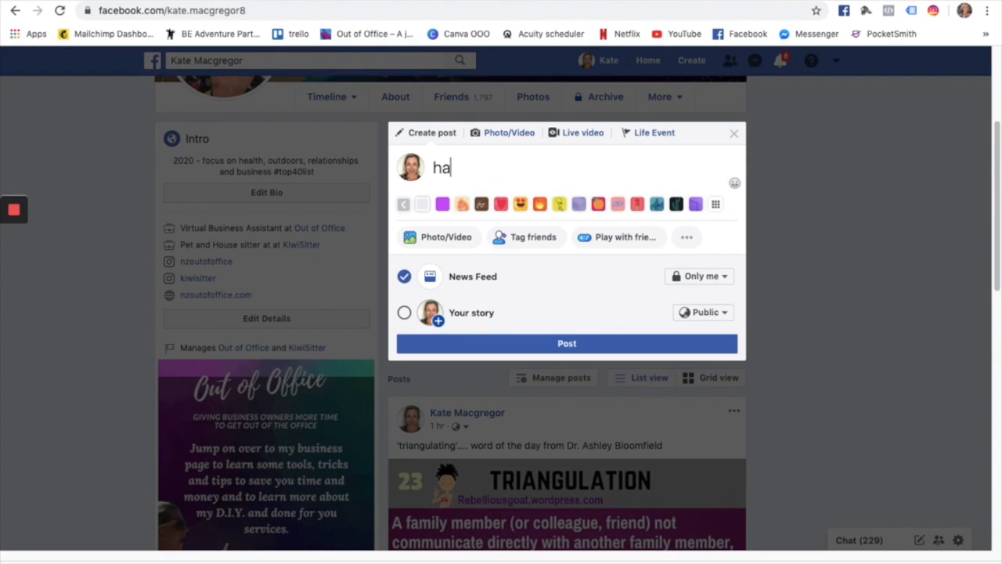
# Attach happy easter.png from Downloads and publish the post.
pyautogui.click(435, 239)
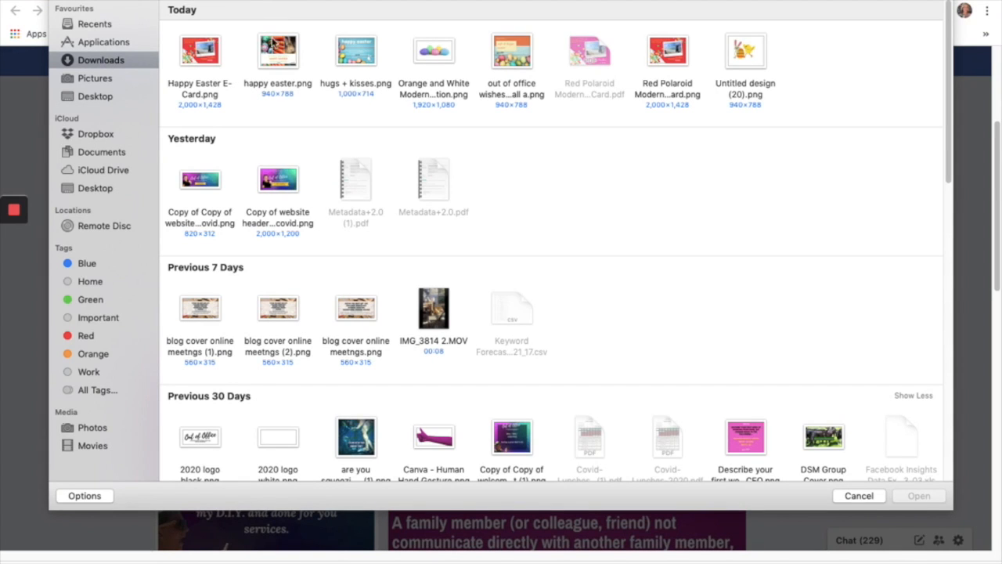
pyautogui.doubleClick(278, 48)
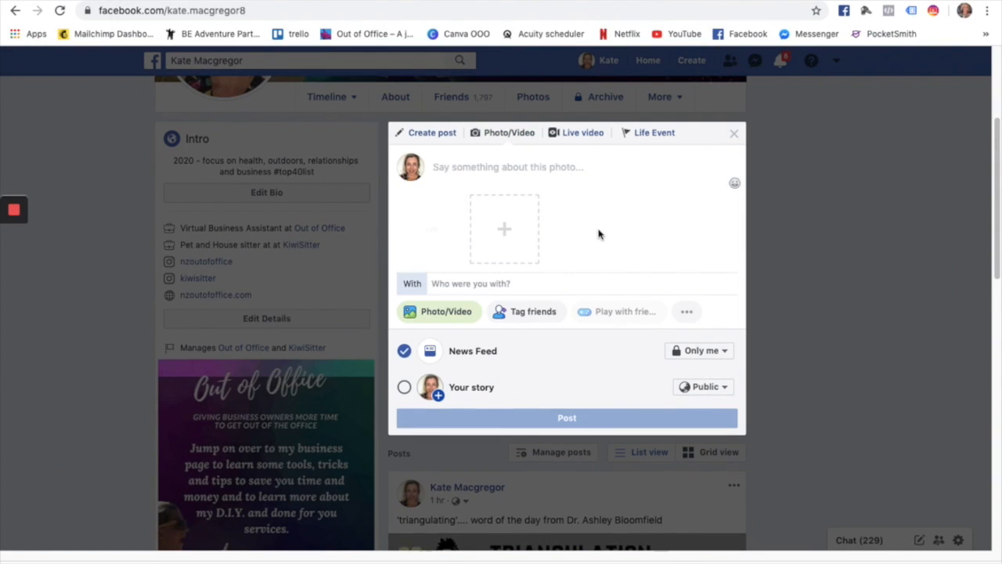
pyautogui.click(561, 421)
pyautogui.scroll(-3, 851, 287)
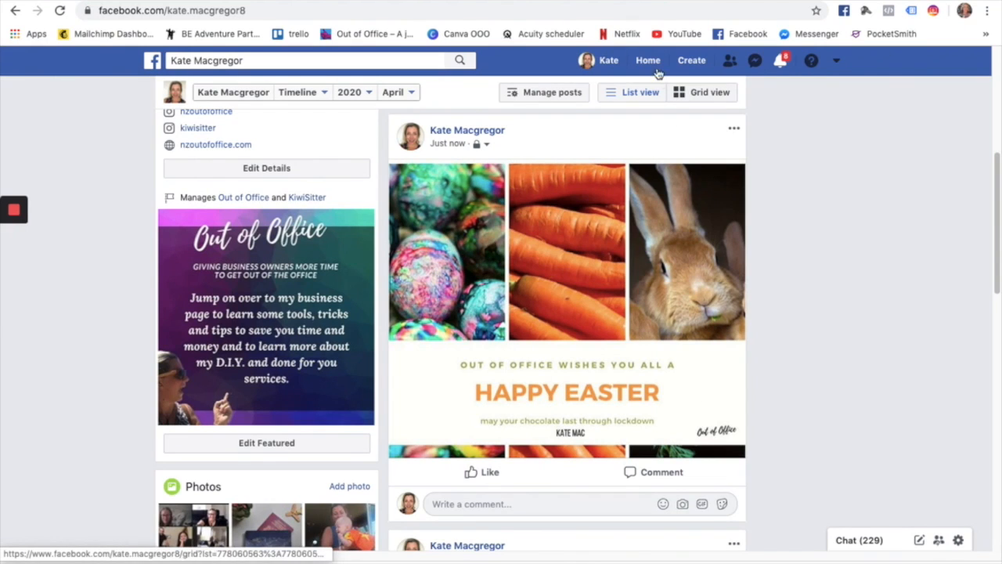
pyautogui.click(654, 61)
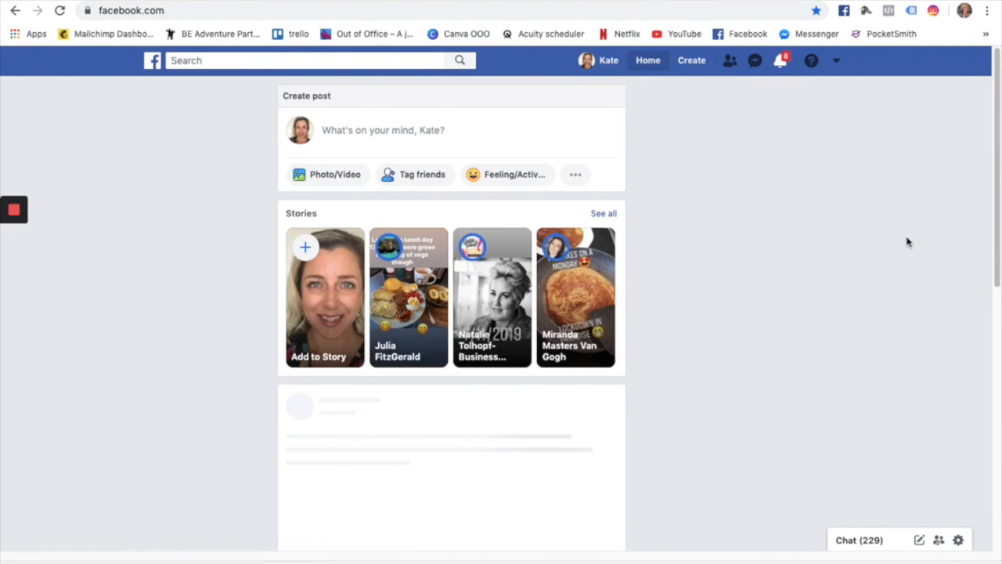
# Scroll the news feed to the Easter collage post, then play the Out of Office title slide.
pyautogui.scroll(-4, 721, 363)
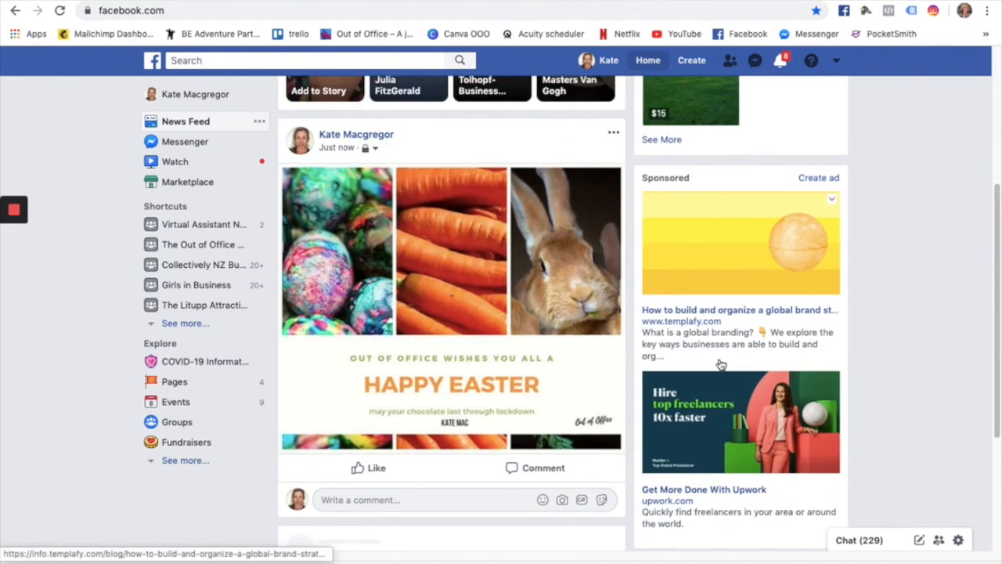
pyautogui.scroll(-4, 718, 363)
pyautogui.scroll(6, 717, 363)
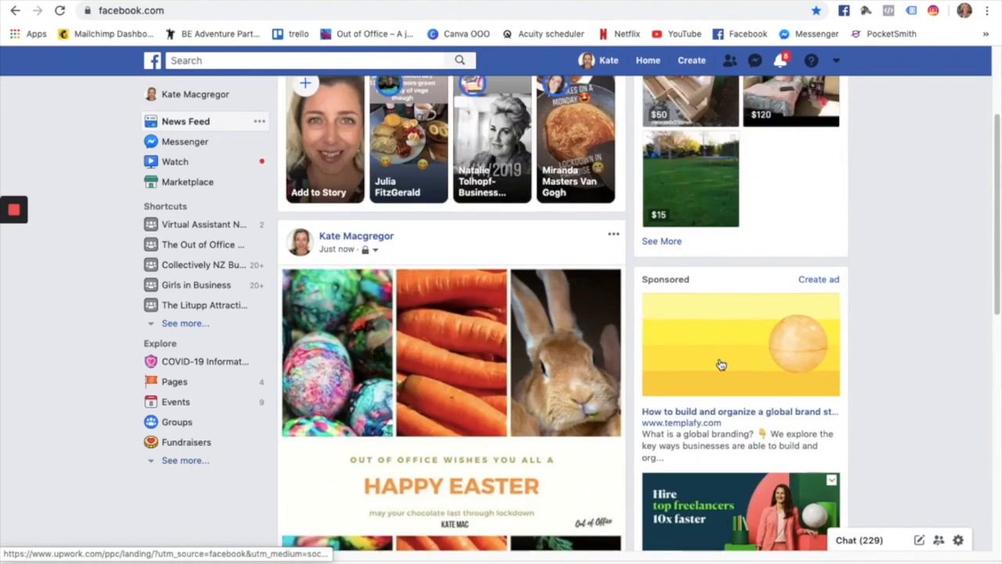
pyautogui.scroll(-1, 718, 363)
pyautogui.scroll(-8, 479, 324)
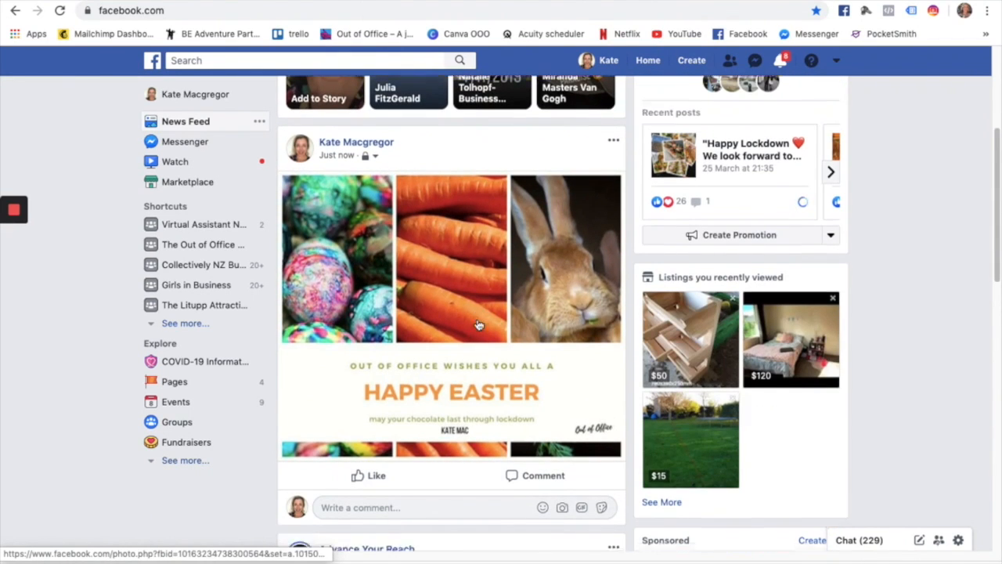
pyautogui.scroll(-5, 479, 324)
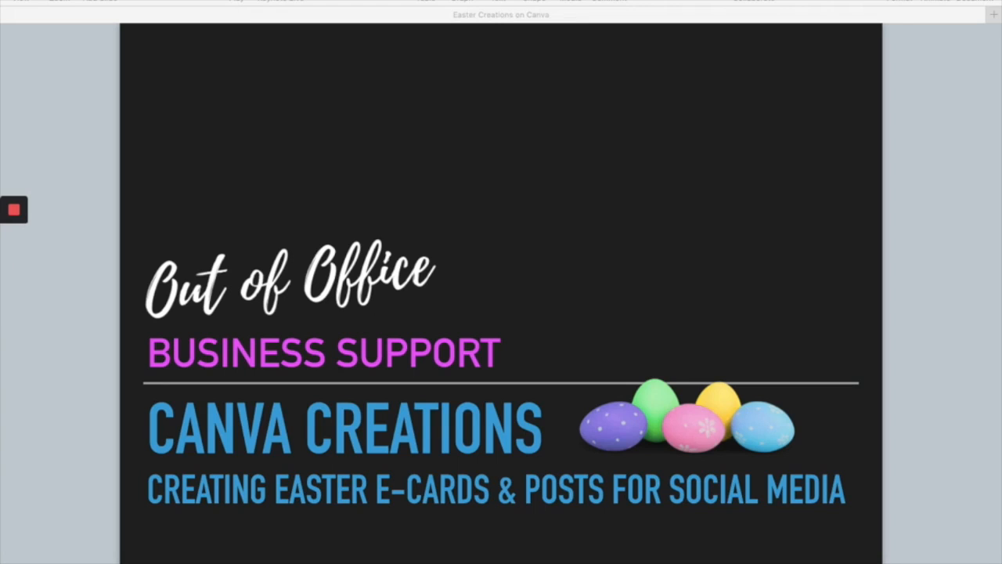
pyautogui.press('alt+super+p')
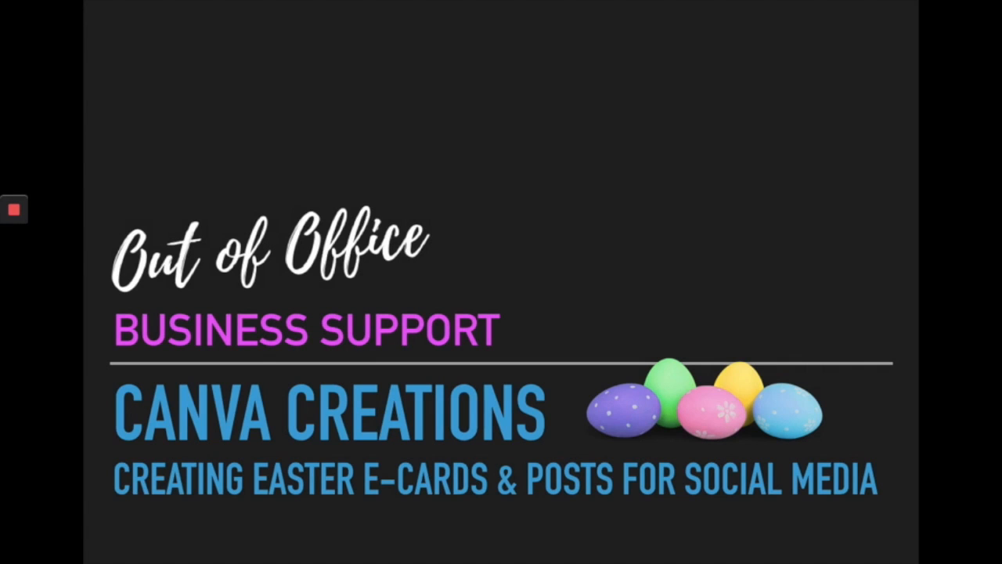